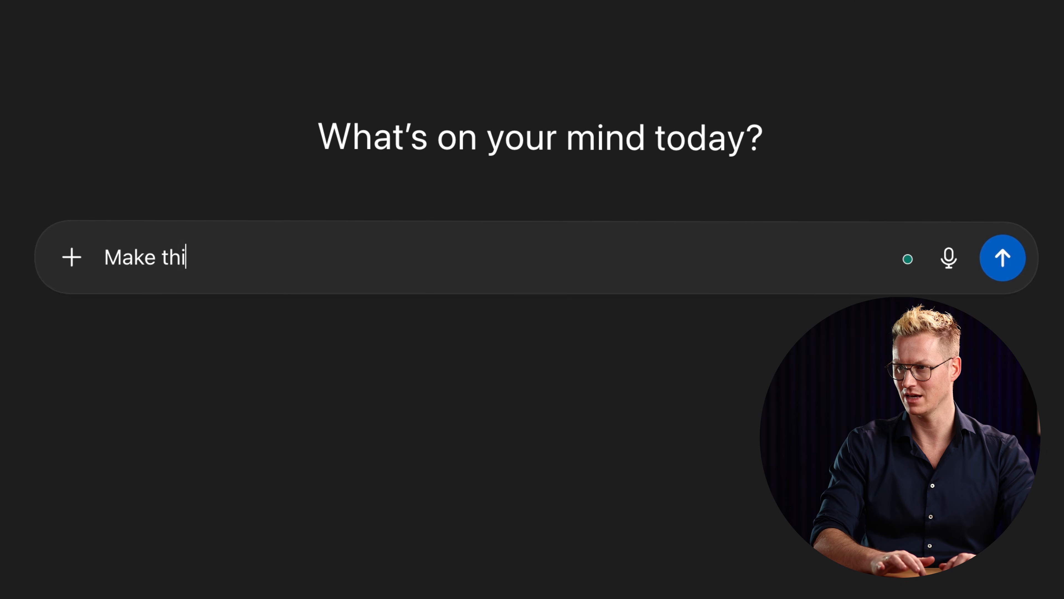
Step: Ask ChatGPT to make the pasted BMI app description a better Hostinger Horizons prompt
type("romop")
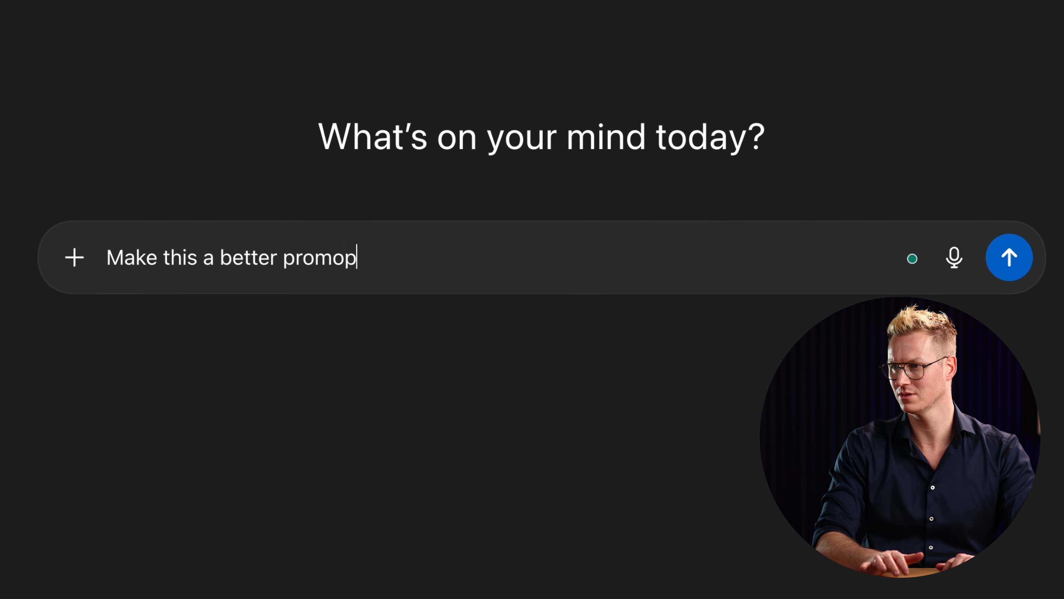
key("BackSpace")
key("BackSpace")
type("t for ")
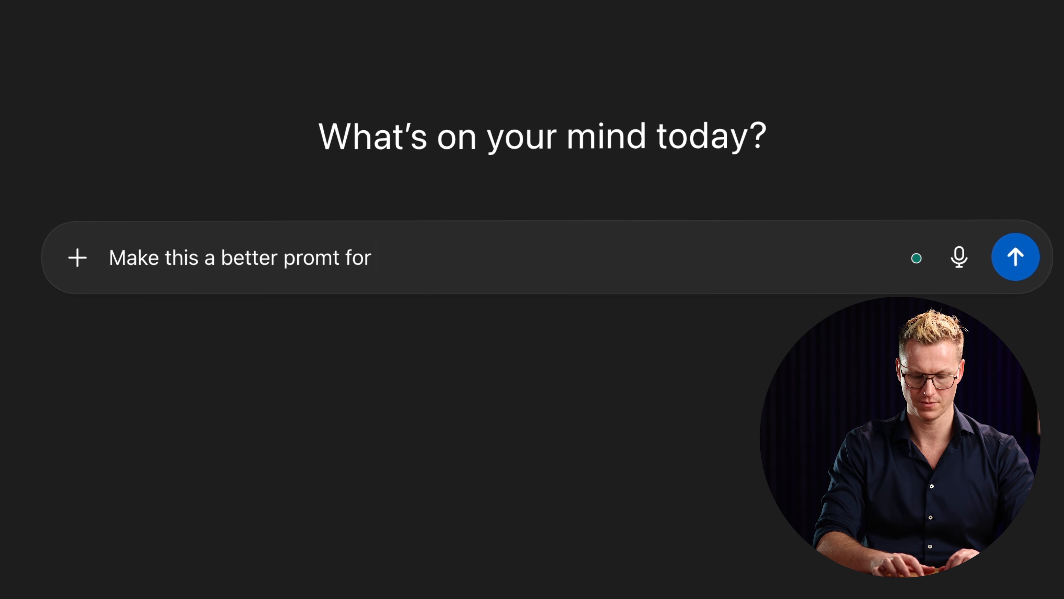
type("Hostinger Horizons:")
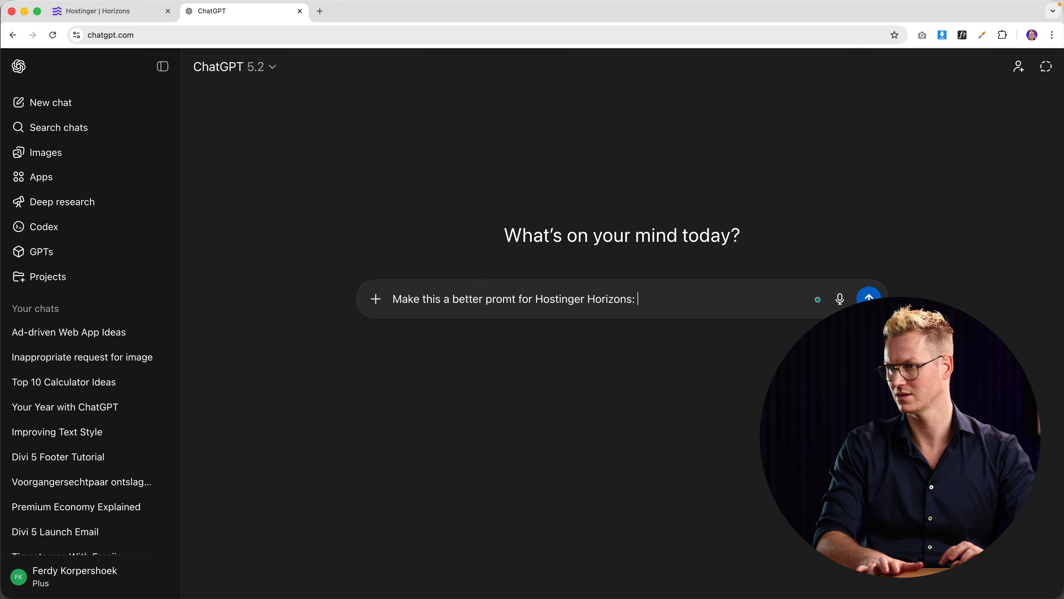
type("Create a web application where people can fill in their BMI. They have to fill in their gender, age, length and weight. When they do so they see a beuatifully displayed overview with how they are doing on the scale of being underweight, correct, overweight or obese. Then give a small overview of what they should do in order to get to their ideal weight. Below that, give people the option to fill in a few questions. In how many weeks do they want to get to their ideal weight. Make the shortest option an option that is reachable based on your knowledge. Also let them tel which way of losing weight they prefer. Like running, walking, fitness, eating less, intermitted fasting. When they fill that in come with a concrete plan on what they should eat, huw much they should excersise, which excersises would be good for them and how to eat.")
key("Return")
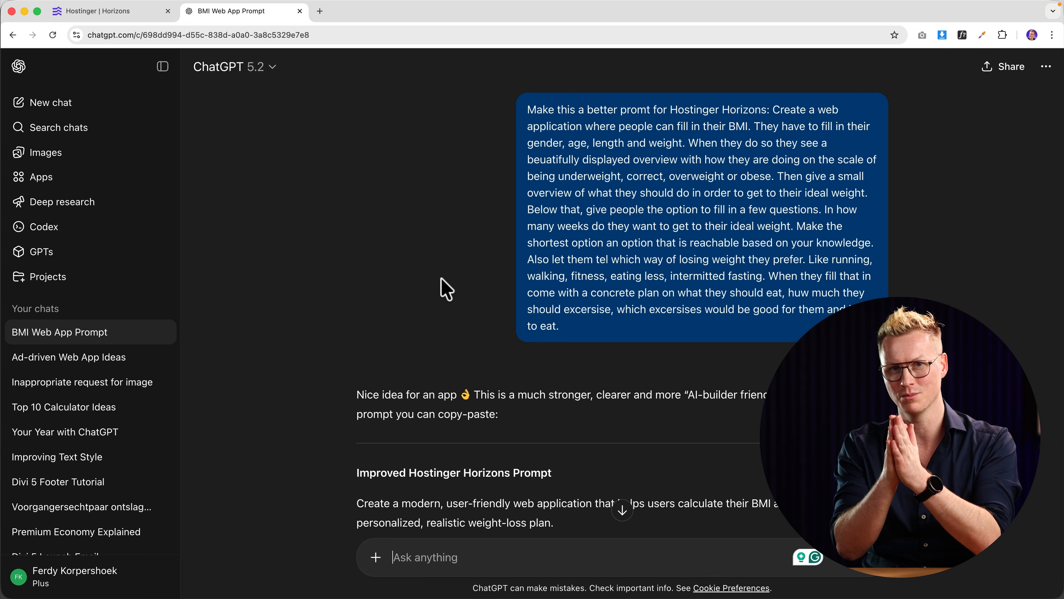
Step: Select ChatGPT's improved prompt with its core features and goal-timeline questions
scroll(603, 334, "down", 6)
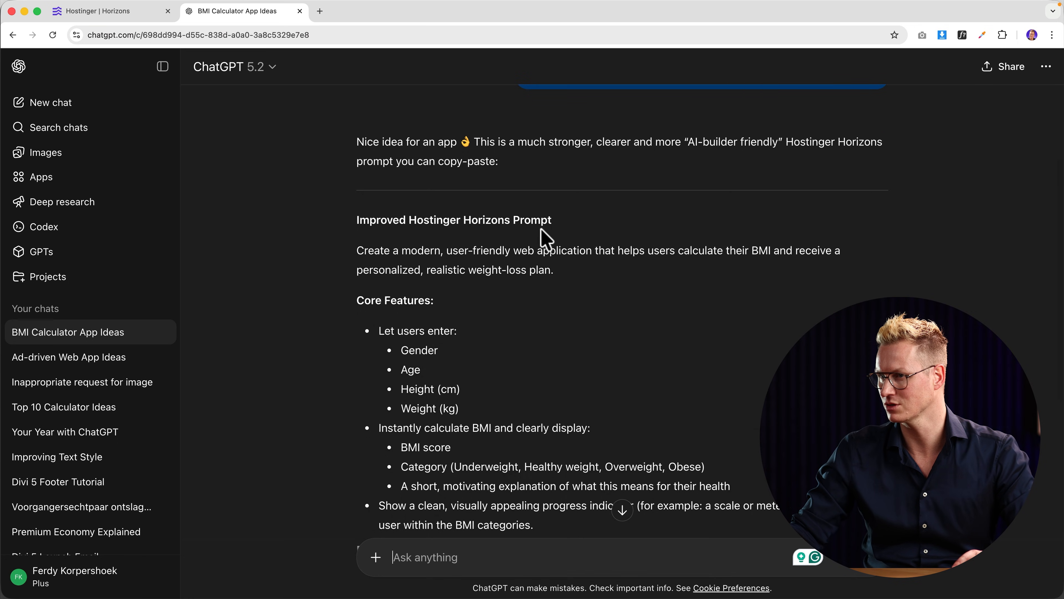
scroll(388, 268, "down", 12)
scroll(404, 263, "up", 12)
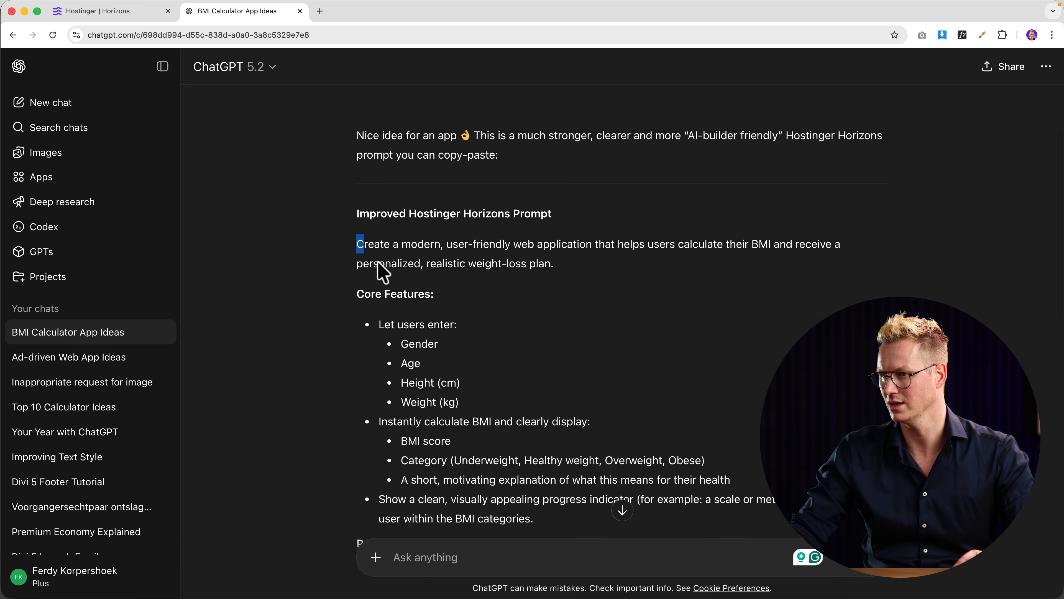
left_click_drag(384, 273, 797, 418)
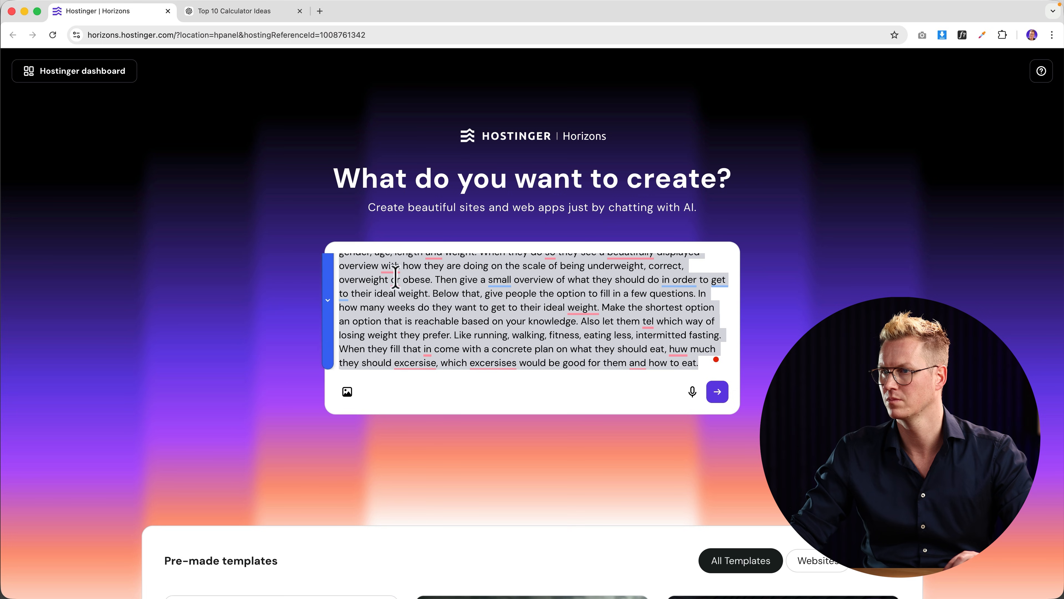
Step: Paste the improved prompt into Horizons to generate the app and review its feature summary
mouse_move(397, 279)
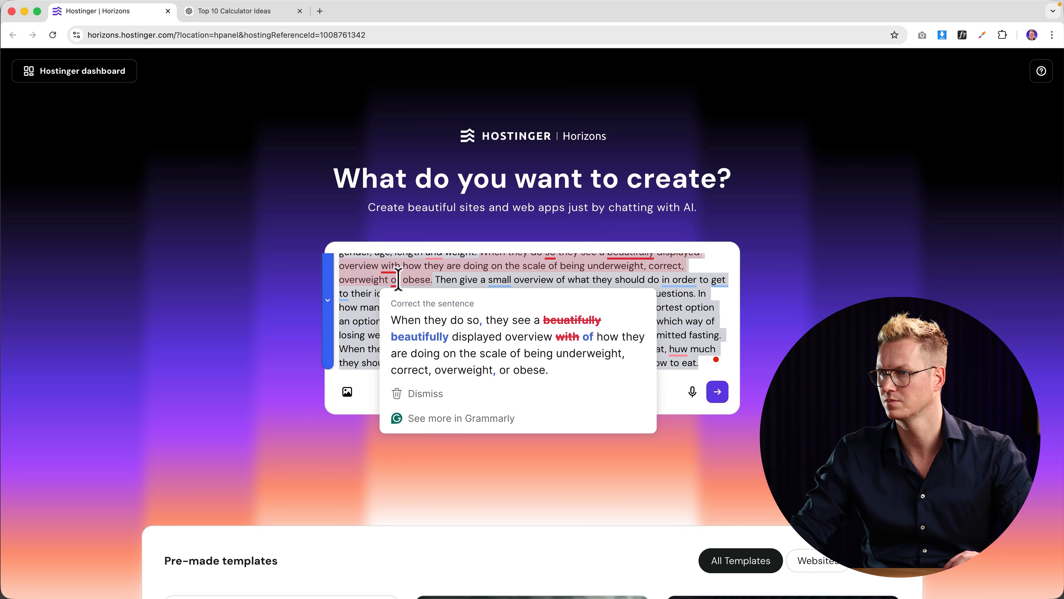
key("super+v")
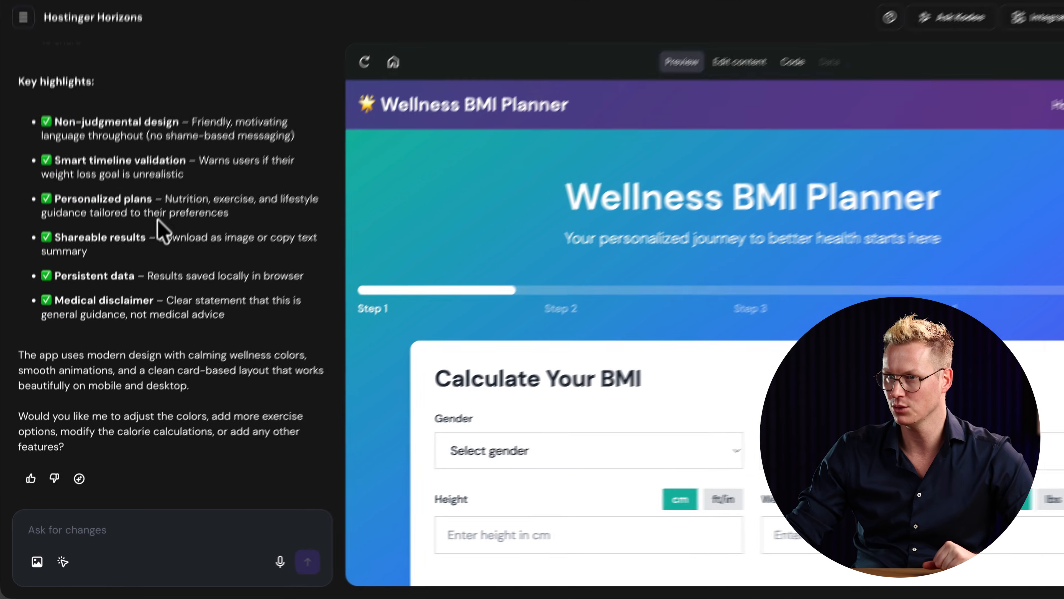
scroll(143, 254, "up", 5)
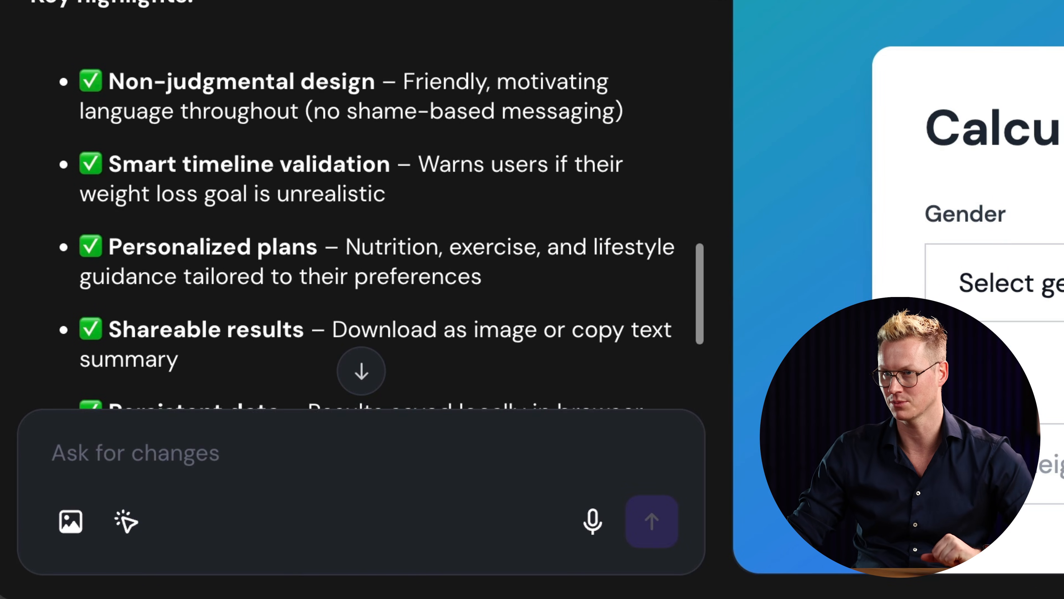
scroll(360, 209, "up", 2)
scroll(361, 210, "down", 2)
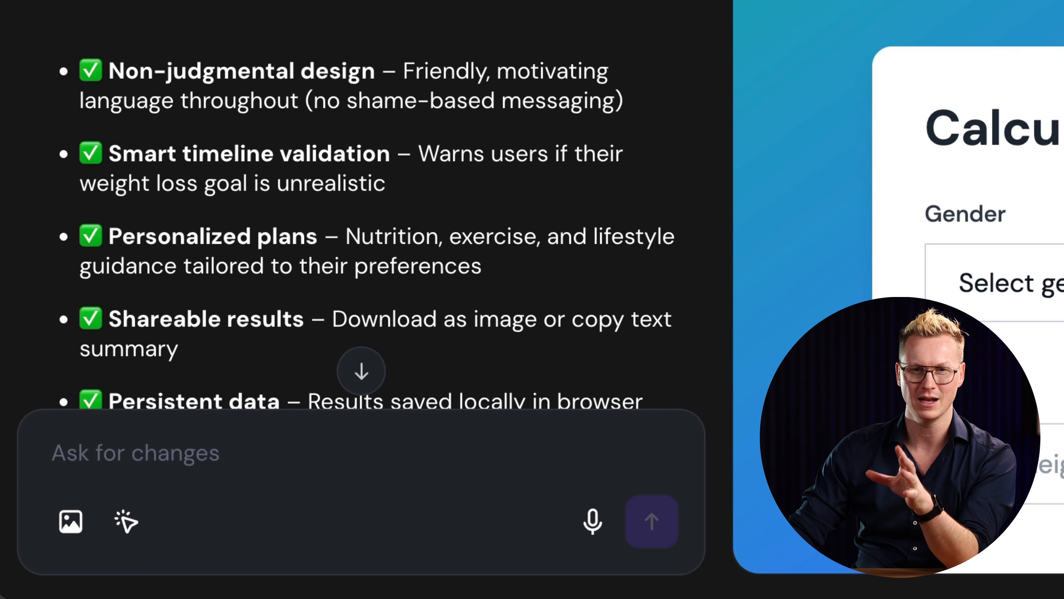
scroll(360, 210, "down", 10)
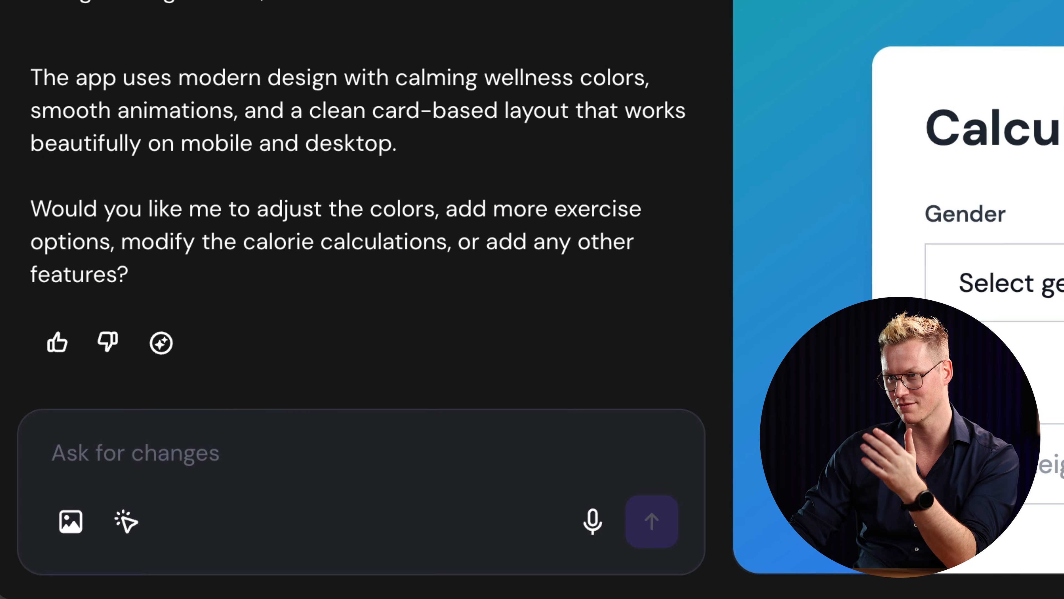
left_click(217, 464)
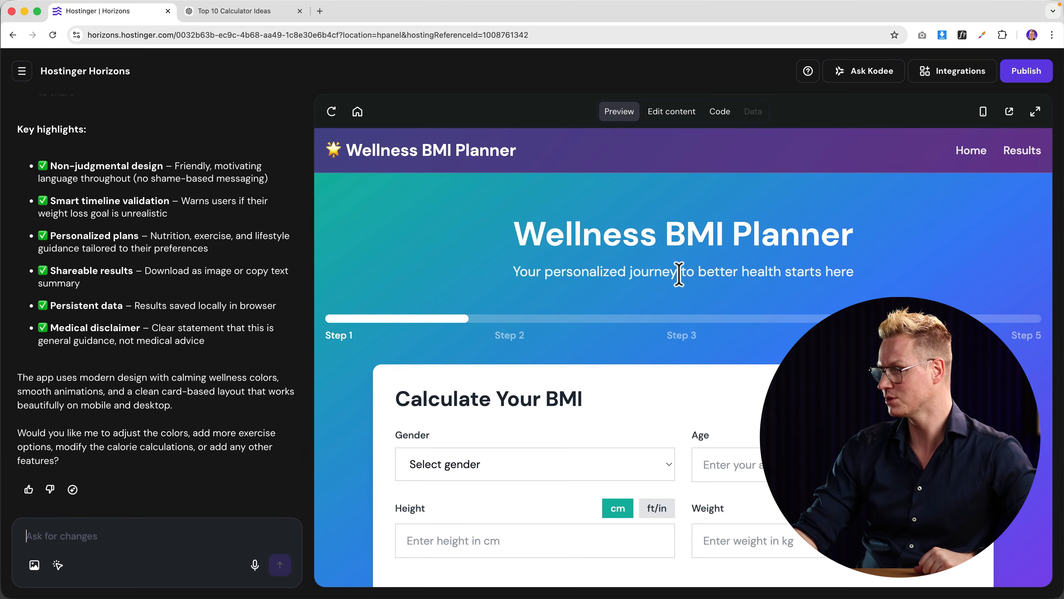
Step: Try the app preview fullscreen and at mobile width, then view it in its own tab
left_click(1036, 112)
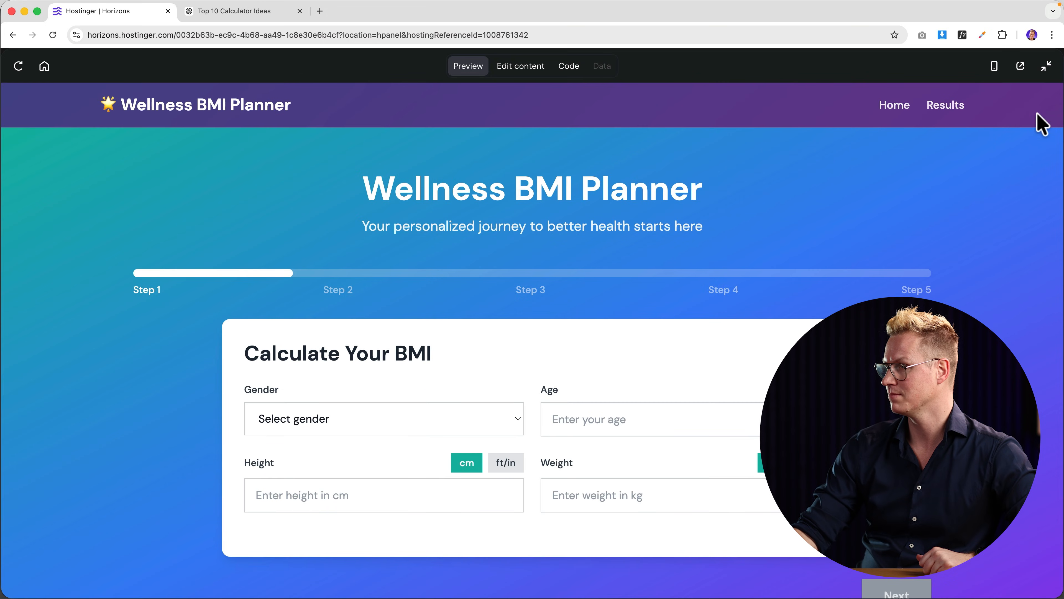
left_click(1046, 65)
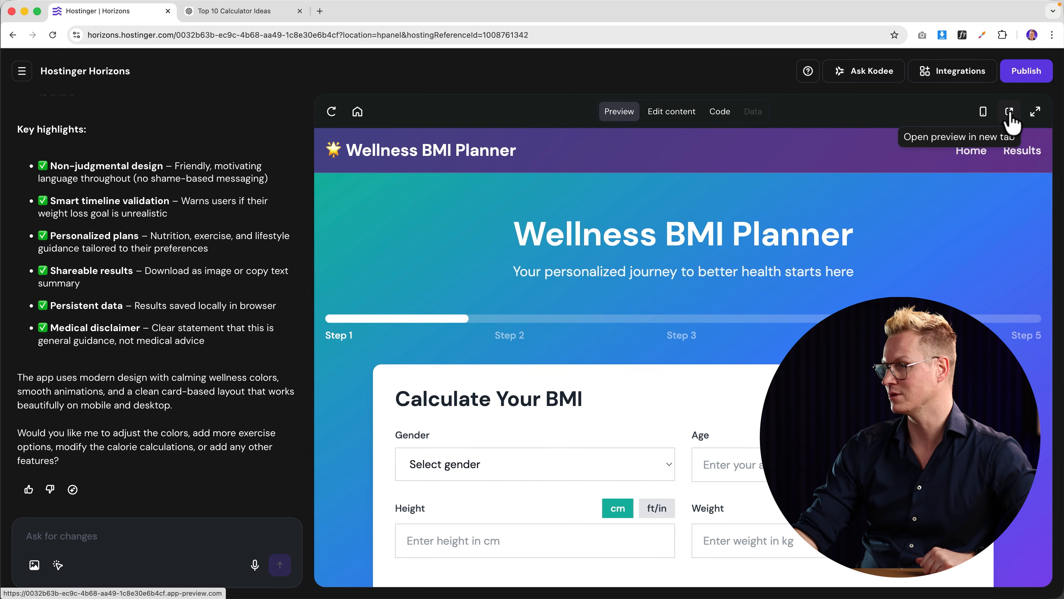
left_click(1011, 115)
left_click(138, 17)
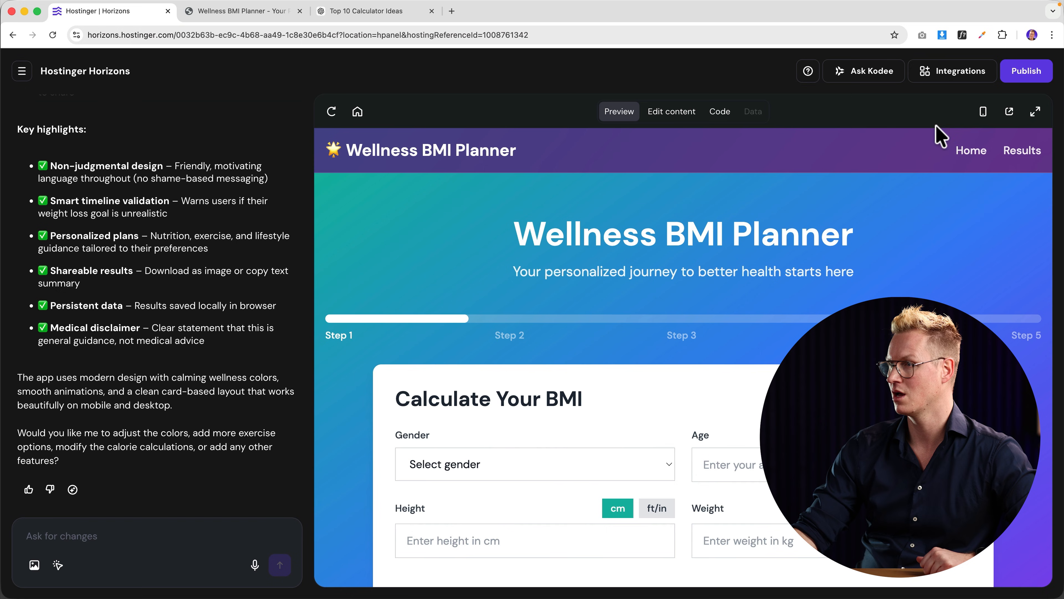
left_click(983, 113)
left_click(984, 114)
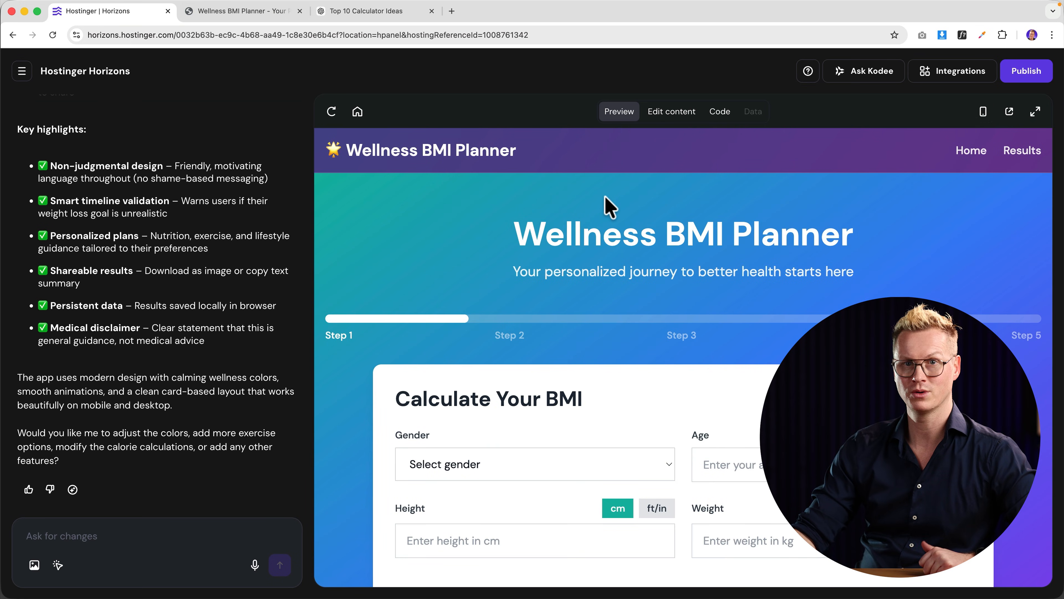
left_click(229, 12)
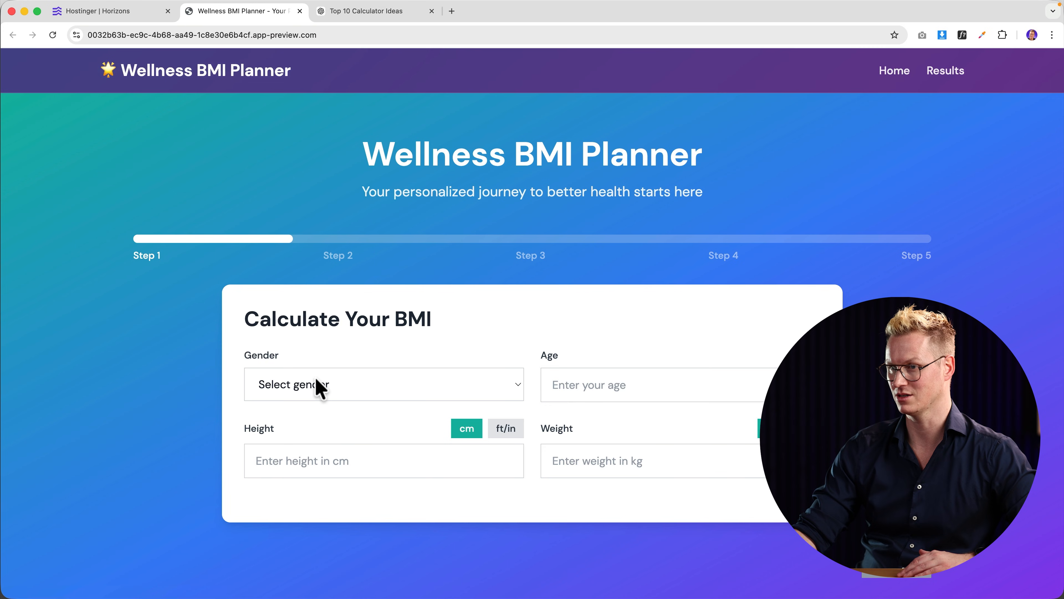
Step: Enter gender Male, age 39 and height 190 cm in the Step 1 form
left_click(321, 387)
left_click(306, 394)
left_click(585, 383)
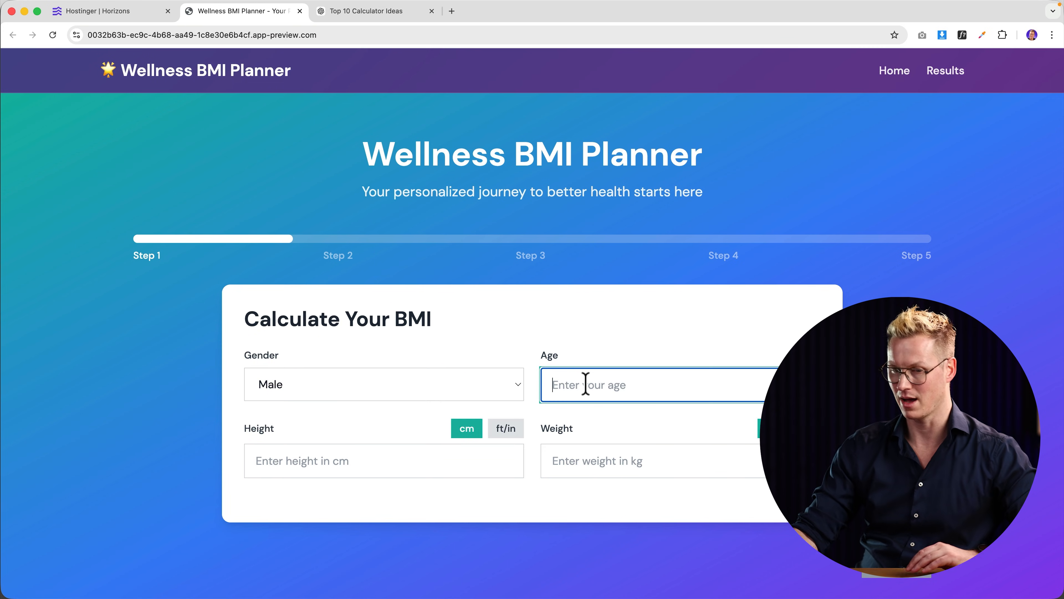
type("39")
key("Tab")
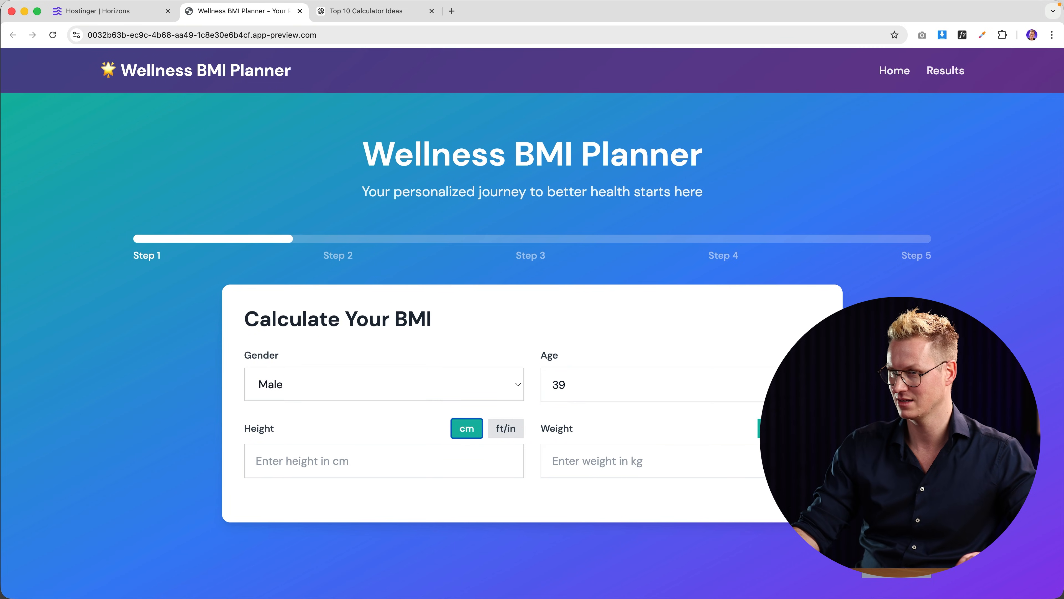
left_click(388, 452)
type("190")
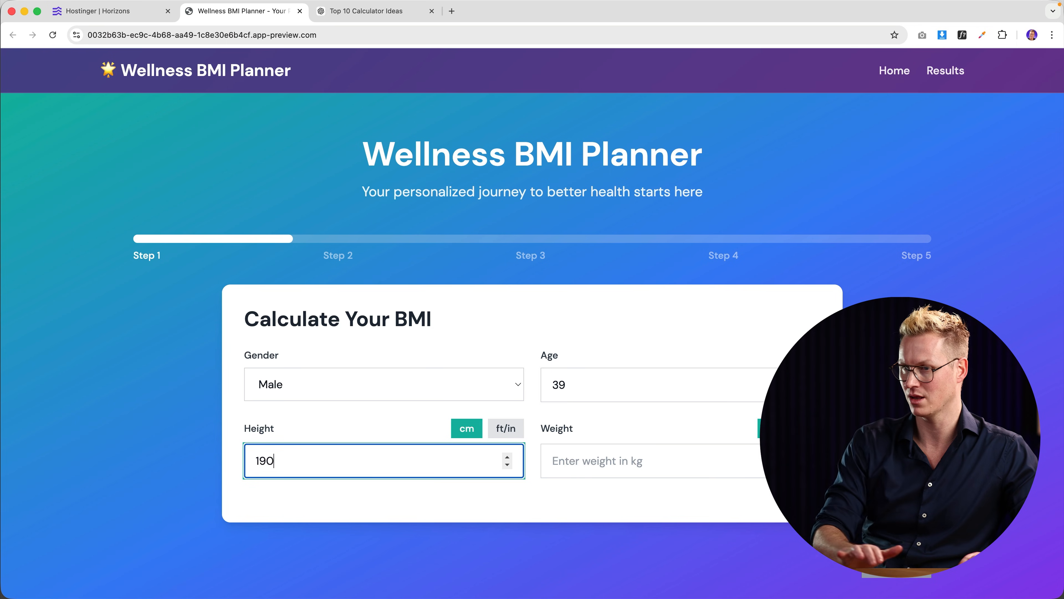
key("Tab")
Step: Enter a weight of 92 kg and confirm the BMI reads 25.5, Overweight
left_click(629, 468)
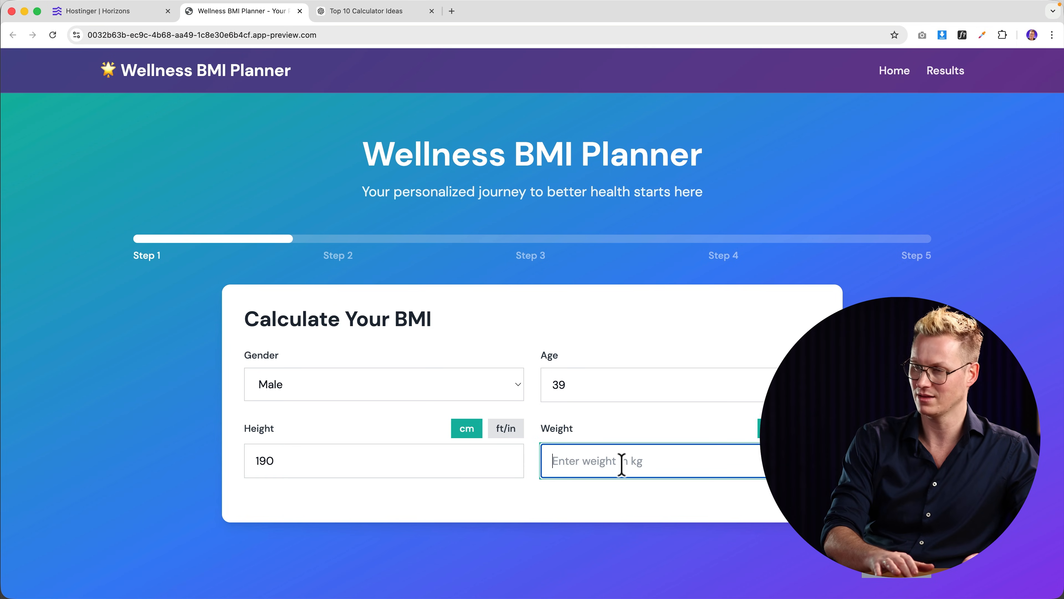
type("92")
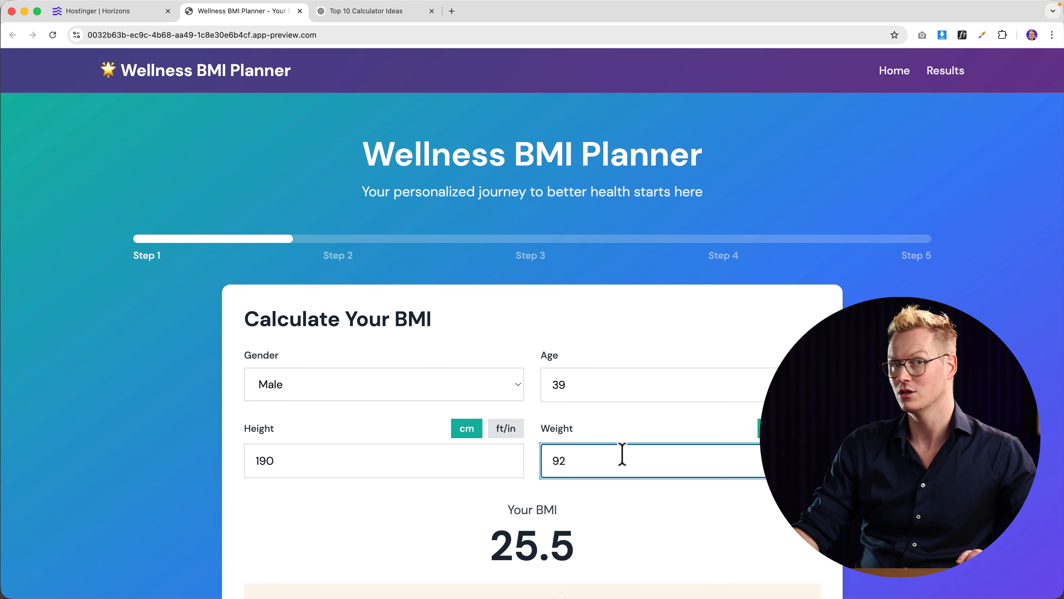
scroll(622, 454, "down", 5)
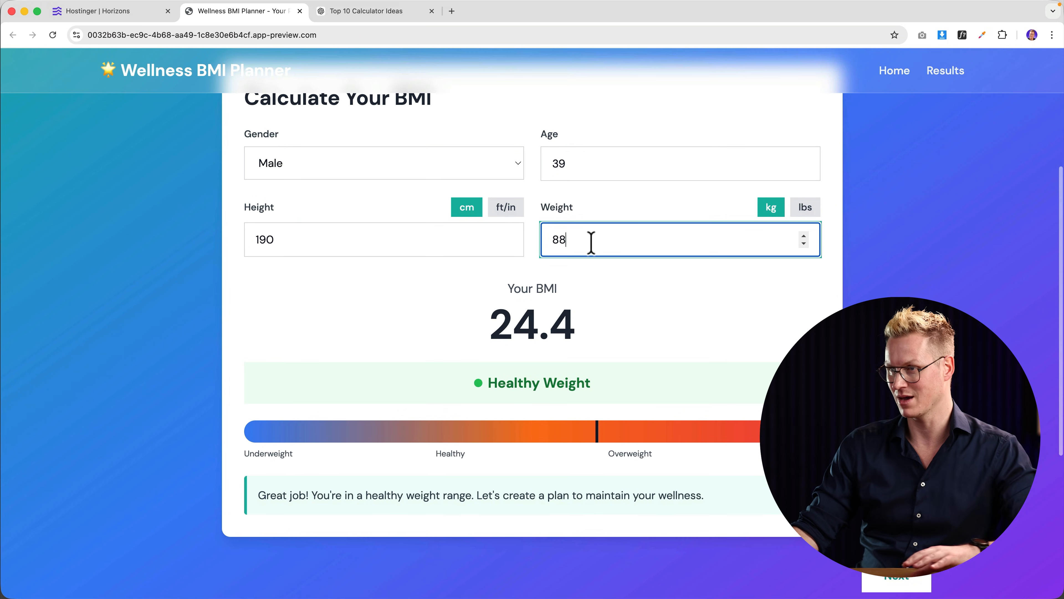
key("Up")
key("Up")
key("Up")
key("Up")
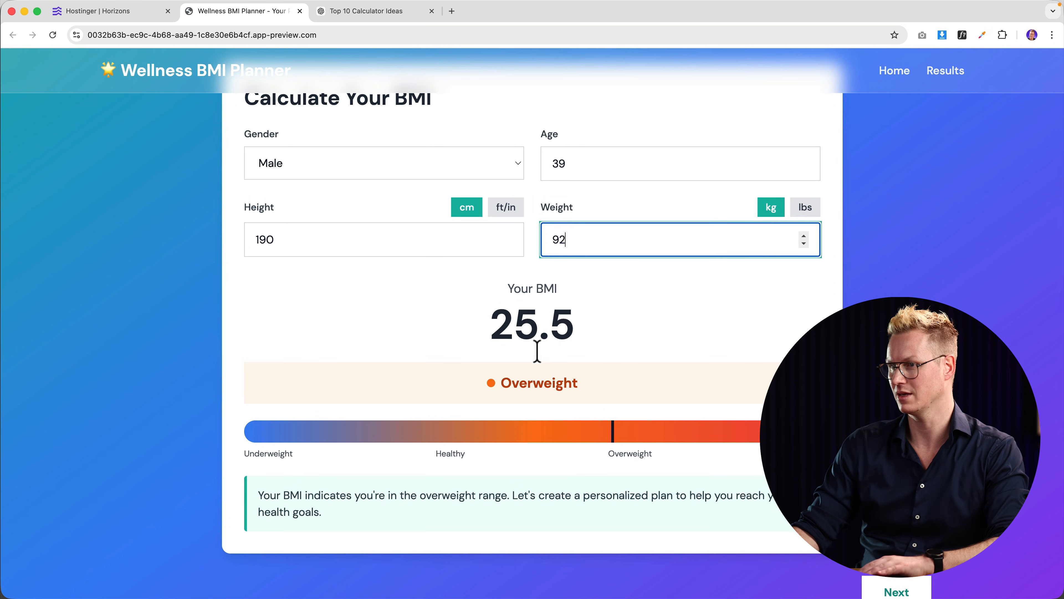
scroll(570, 231, "down", 2)
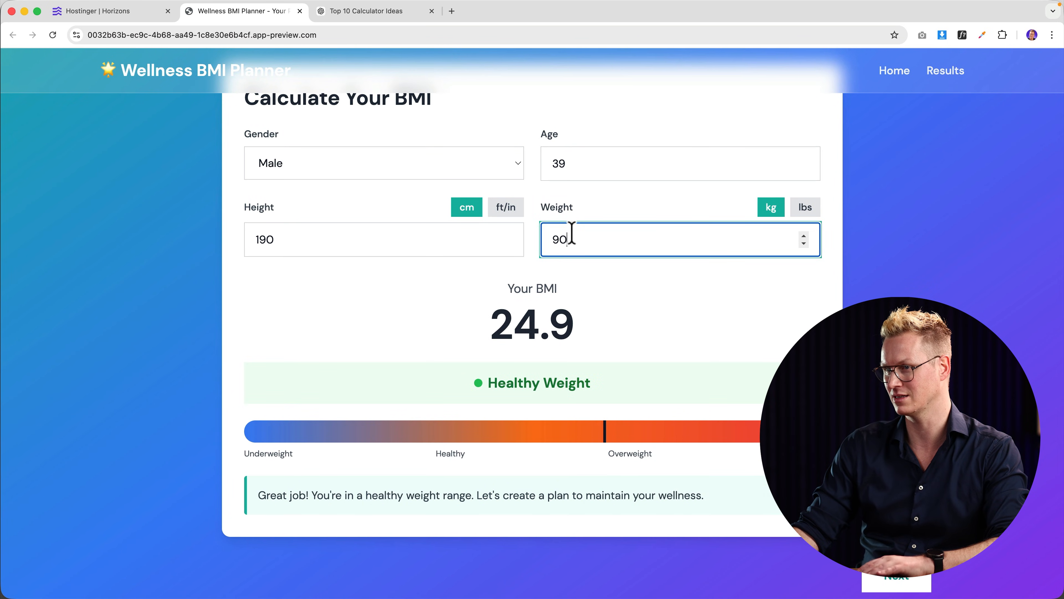
scroll(570, 233, "up", 1)
key("Up")
left_click(527, 398)
scroll(527, 398, "up", 2)
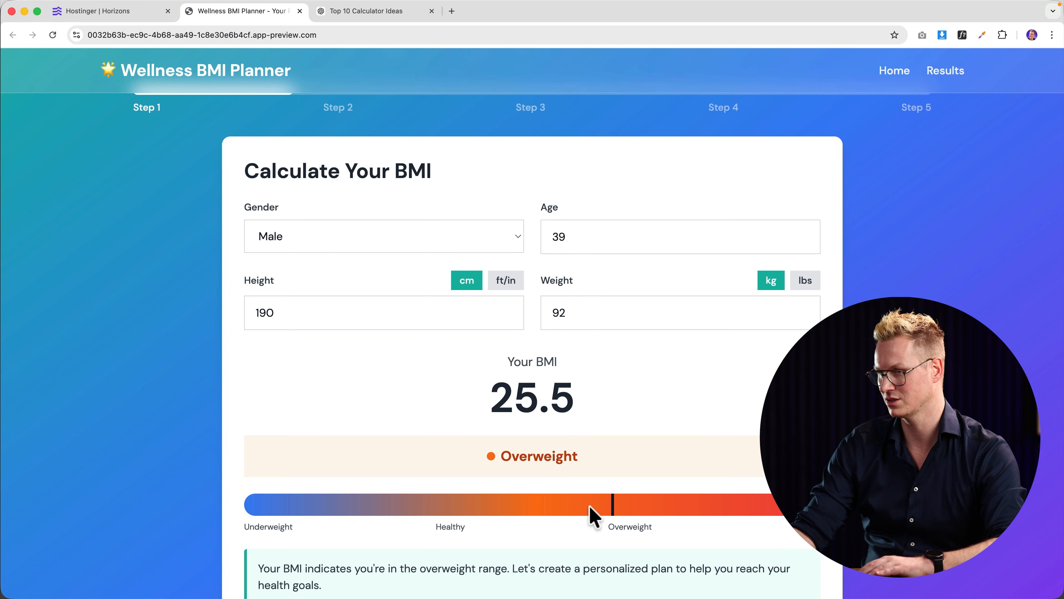
scroll(566, 533, "down", 1)
scroll(470, 486, "down", 5)
scroll(373, 405, "up", 4)
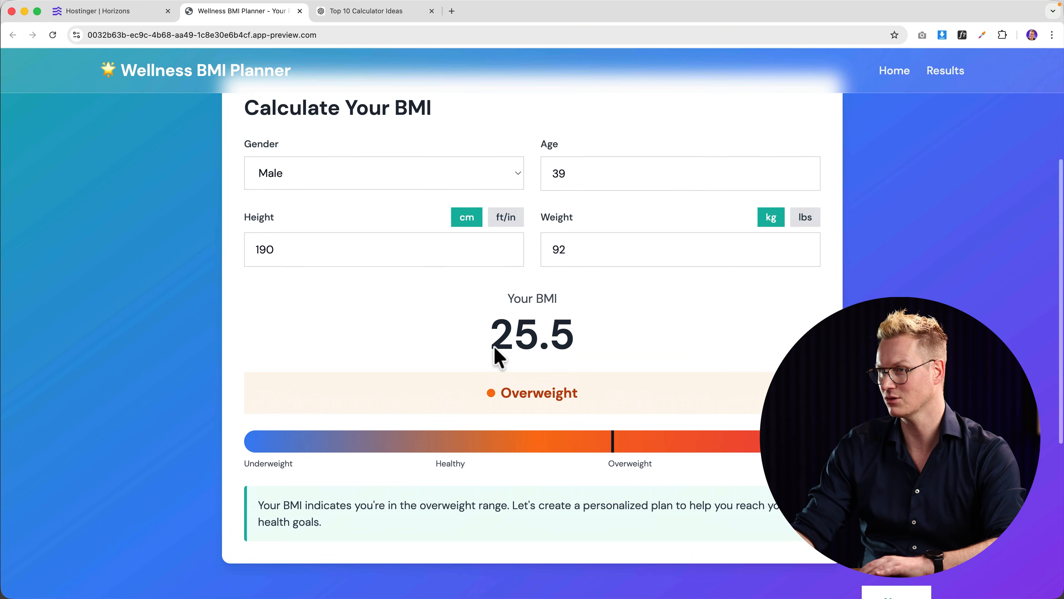
scroll(532, 327, "down", 2)
Step: Move past the health insights and choose the Aggressive goal timeline
left_click(896, 519)
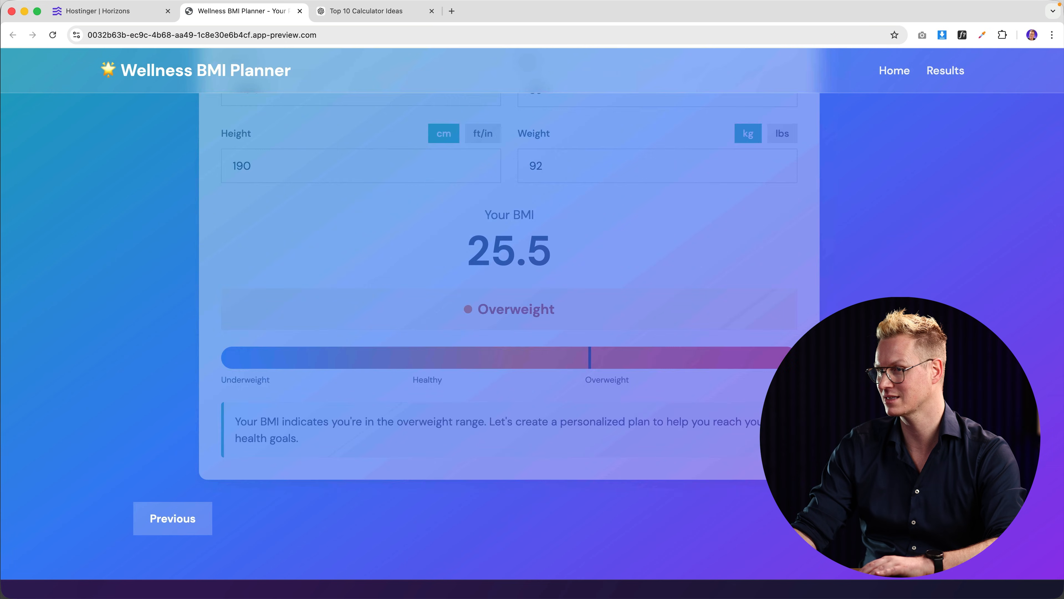
scroll(478, 238, "up", 5)
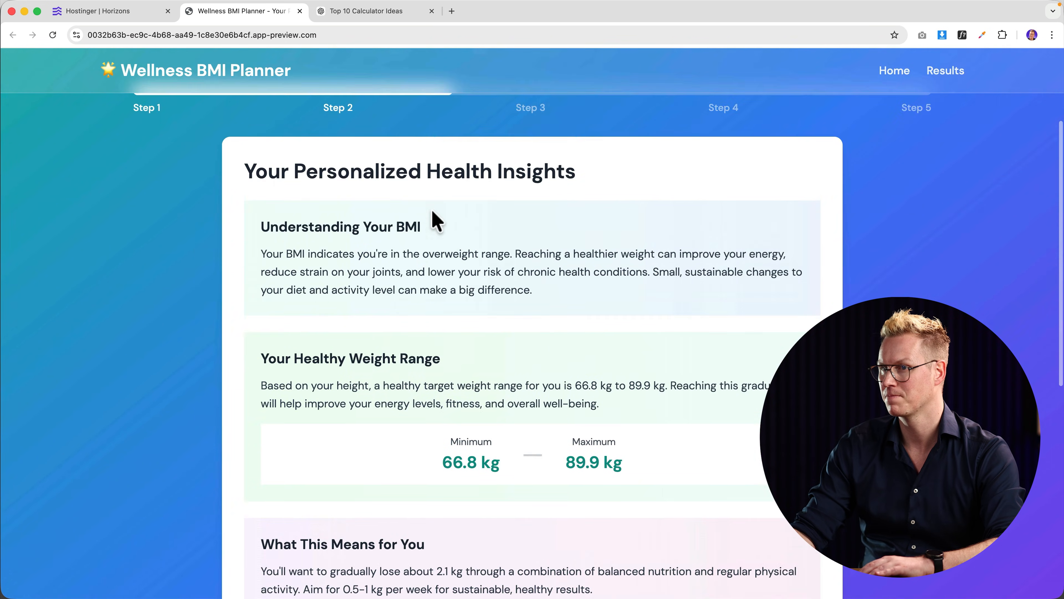
scroll(550, 285, "down", 3)
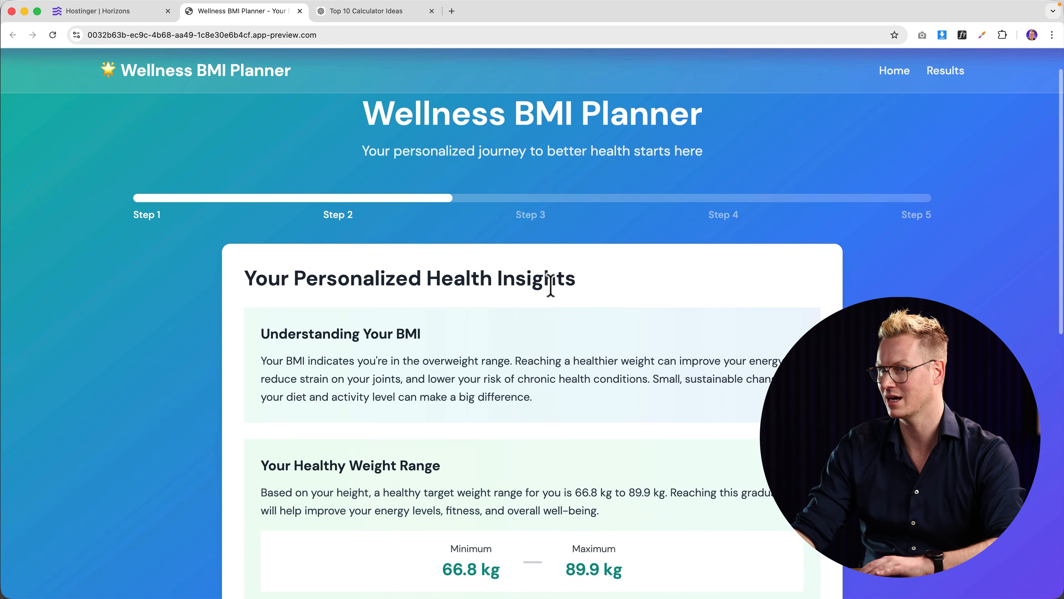
scroll(380, 240, "down", 6)
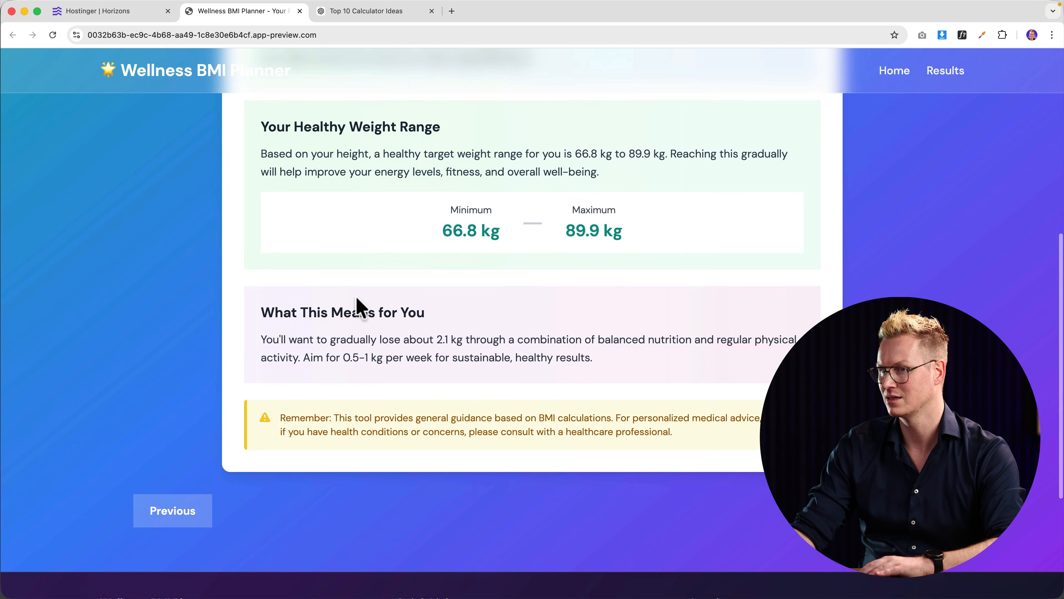
left_click(901, 507)
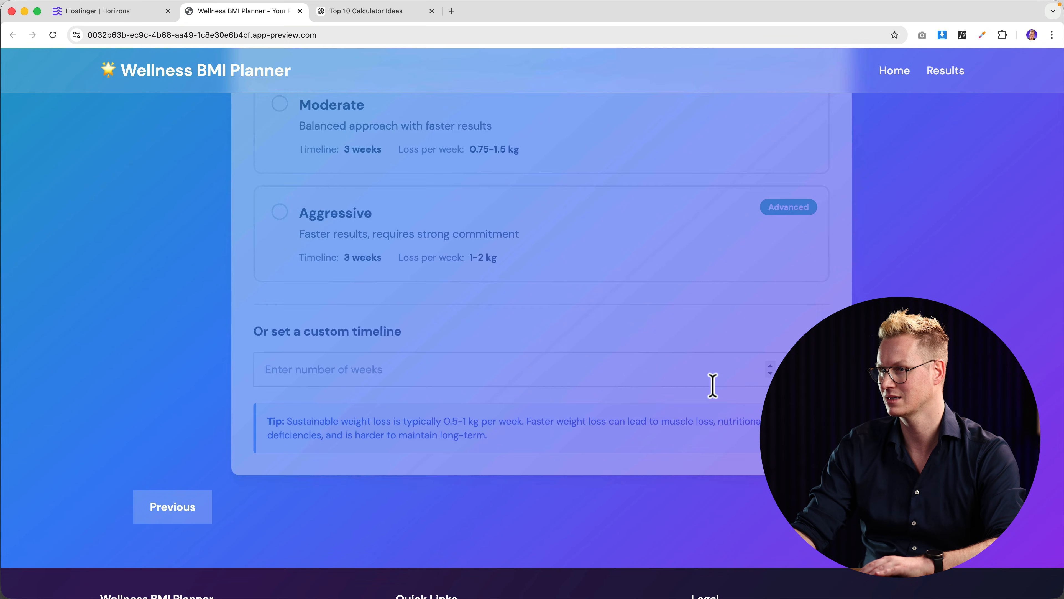
scroll(711, 388, "up", 8)
scroll(707, 392, "down", 1)
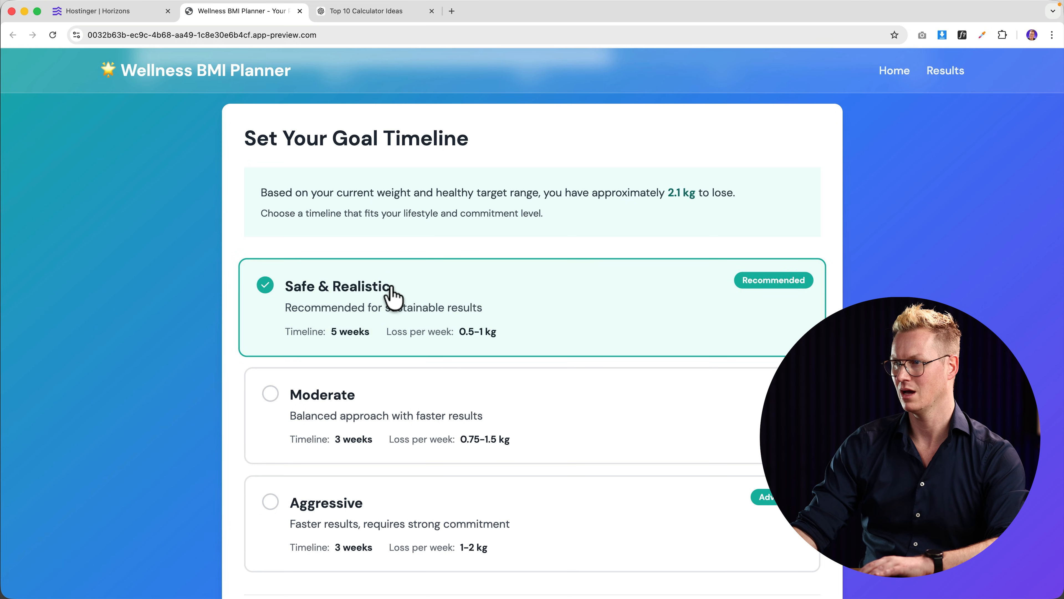
scroll(510, 314, "down", 1)
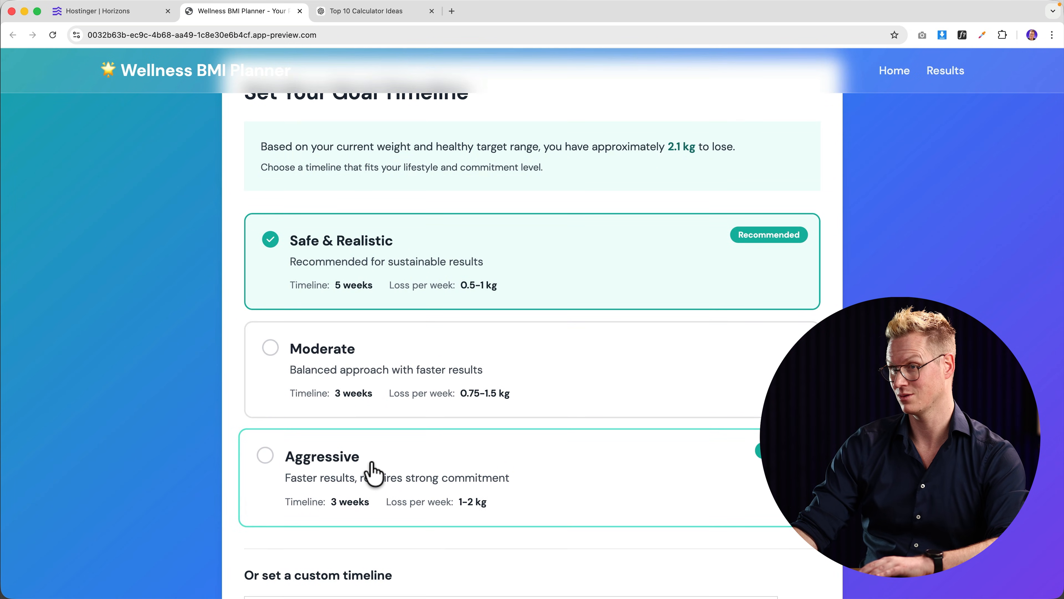
left_click(371, 489)
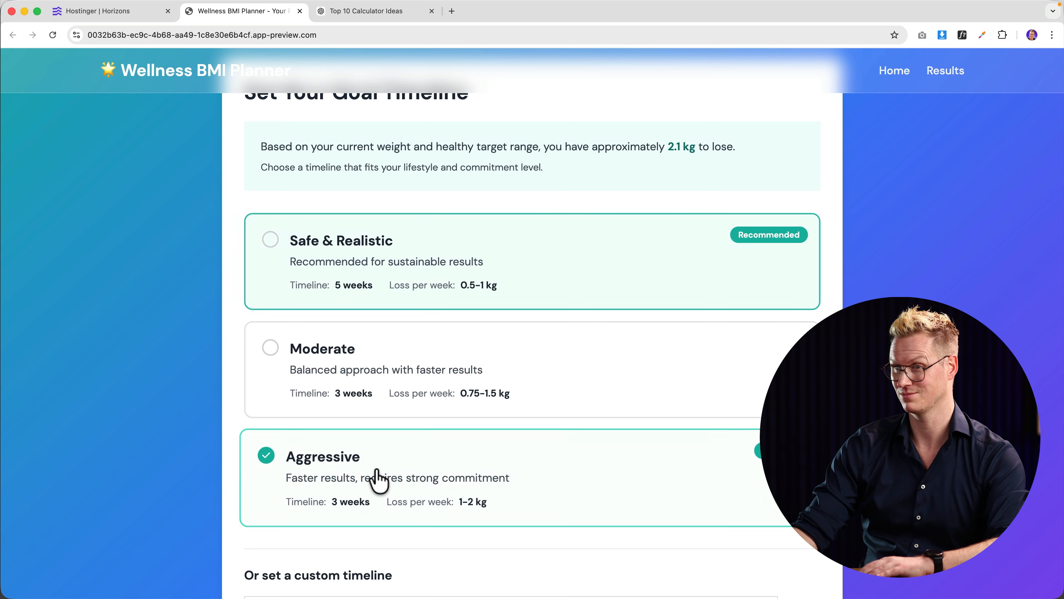
scroll(465, 469, "down", 4)
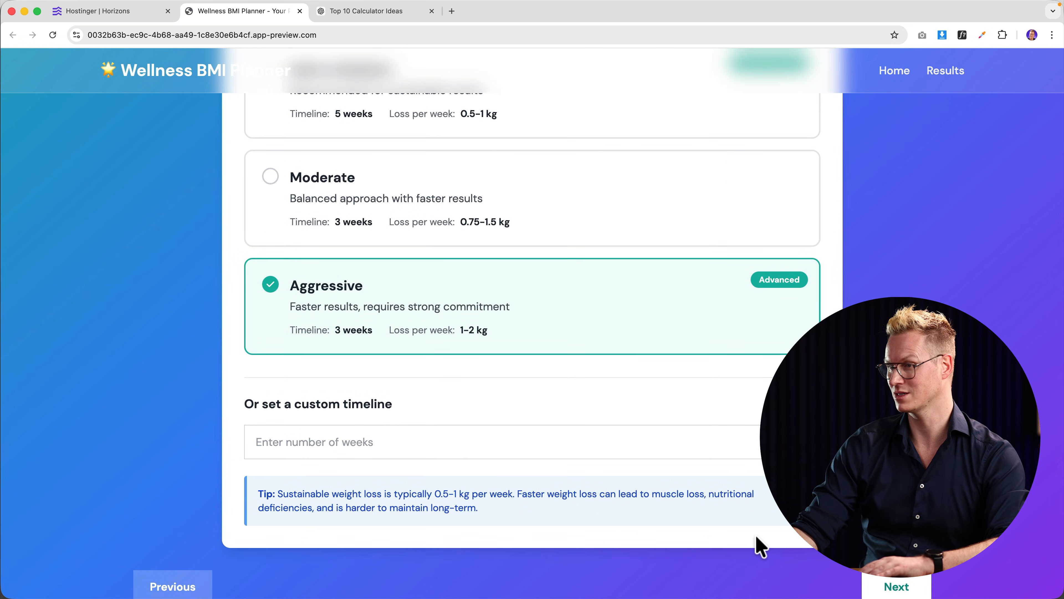
left_click(897, 586)
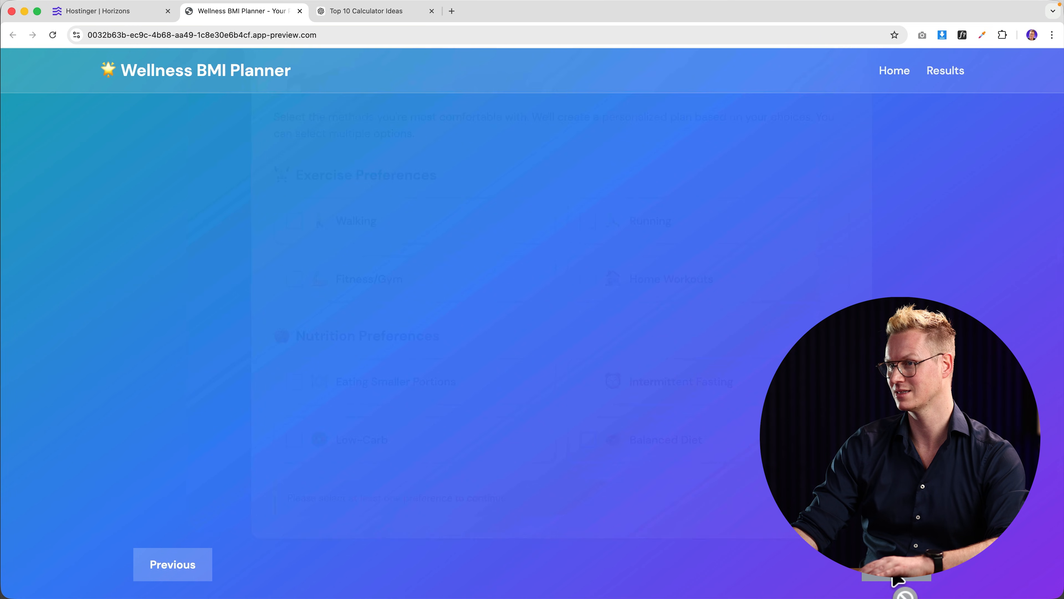
Step: Pick Walking and Intermittent Fasting as preferences and generate the action plan
scroll(698, 449, "up", 4)
scroll(503, 310, "down", 3)
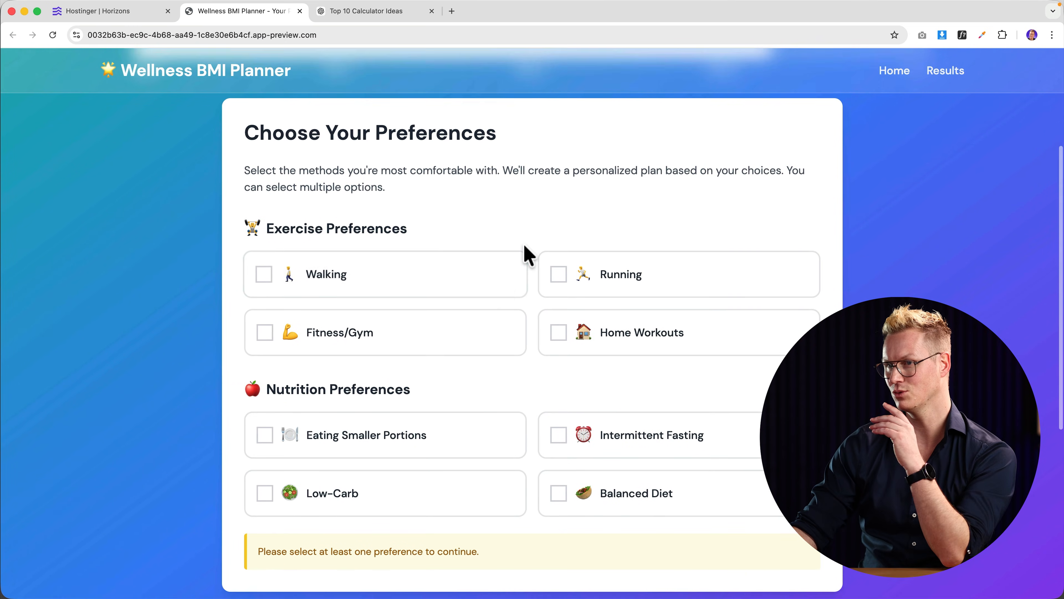
left_click(397, 264)
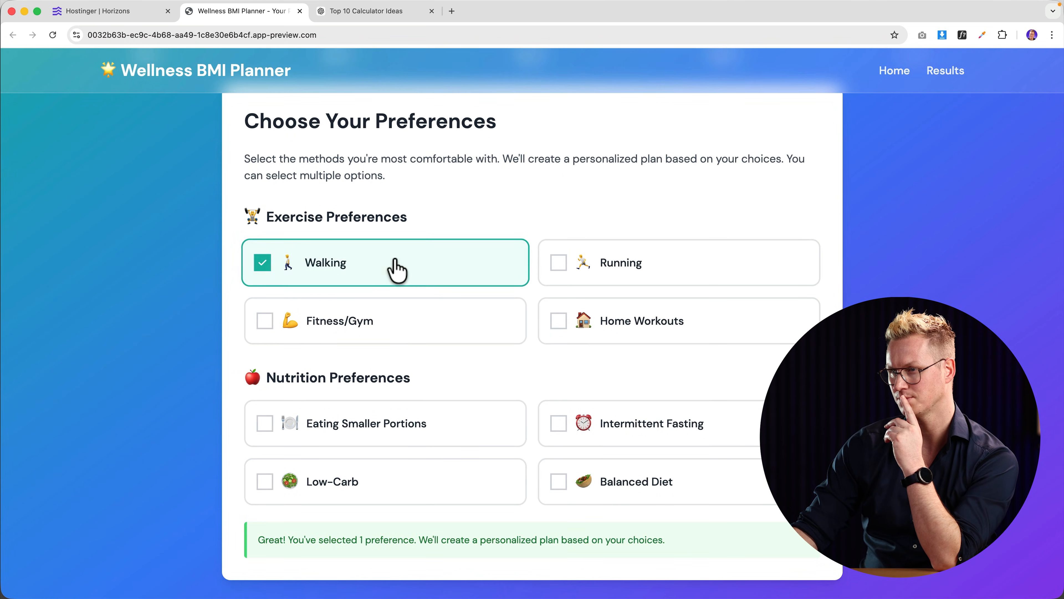
scroll(546, 352, "down", 2)
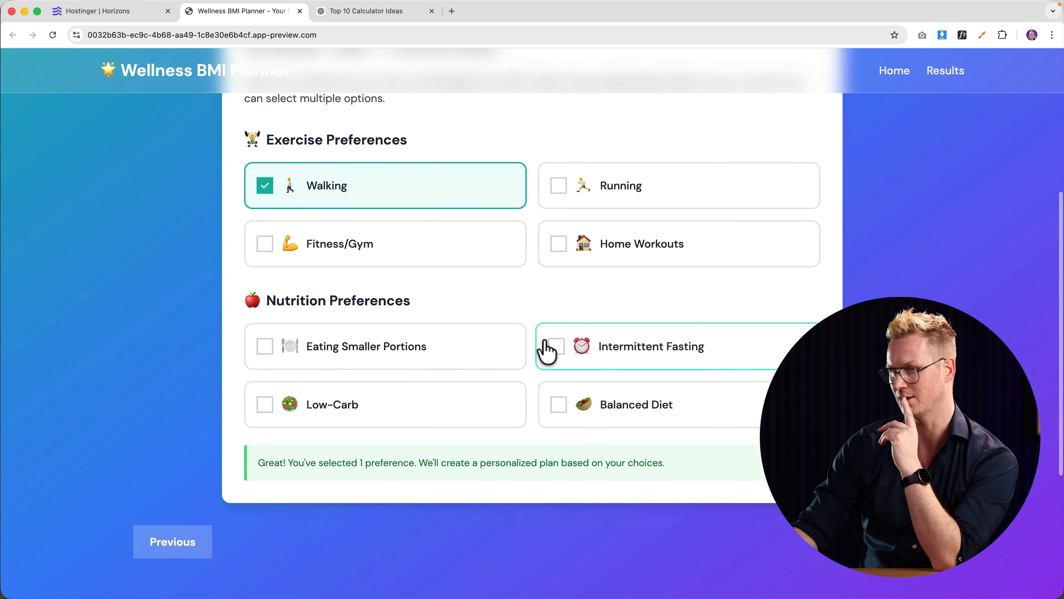
left_click(575, 363)
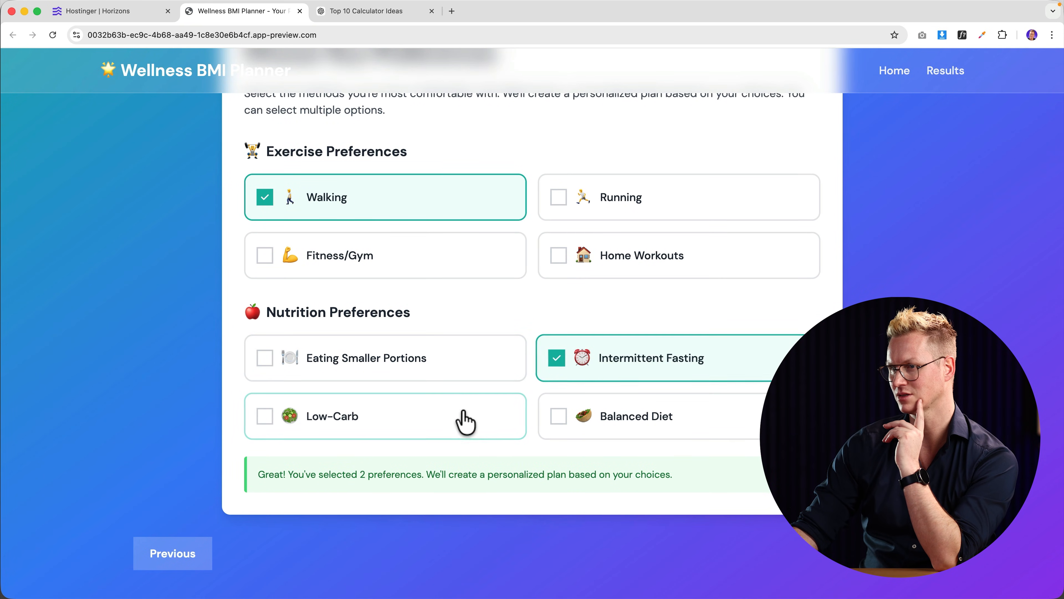
left_click(897, 553)
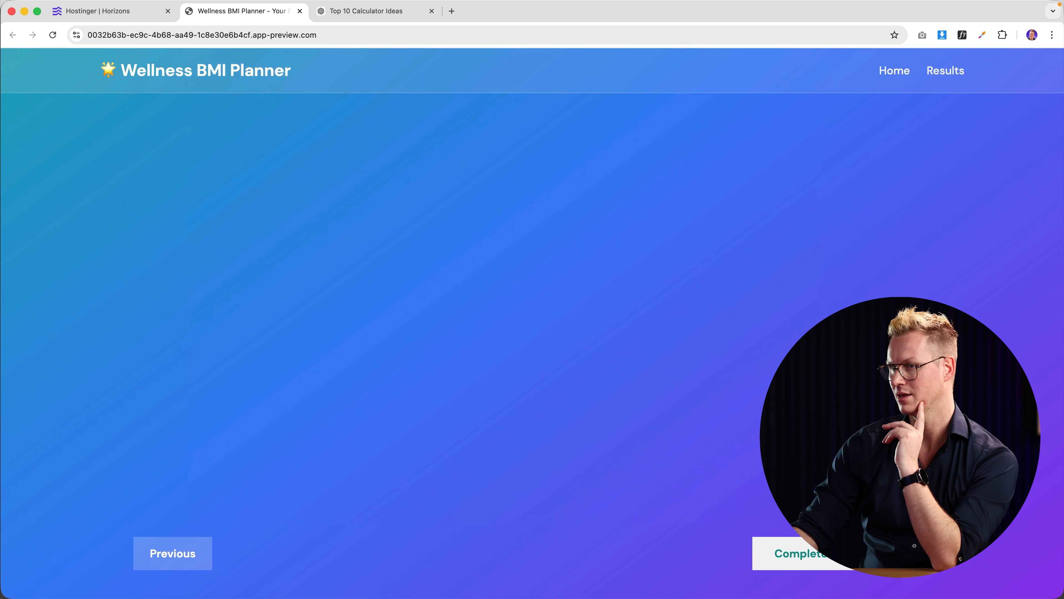
Step: Review the 1500-calorie action plan with walking and lifestyle tips, then complete it
scroll(638, 371, "up", 8)
scroll(637, 371, "up", 15)
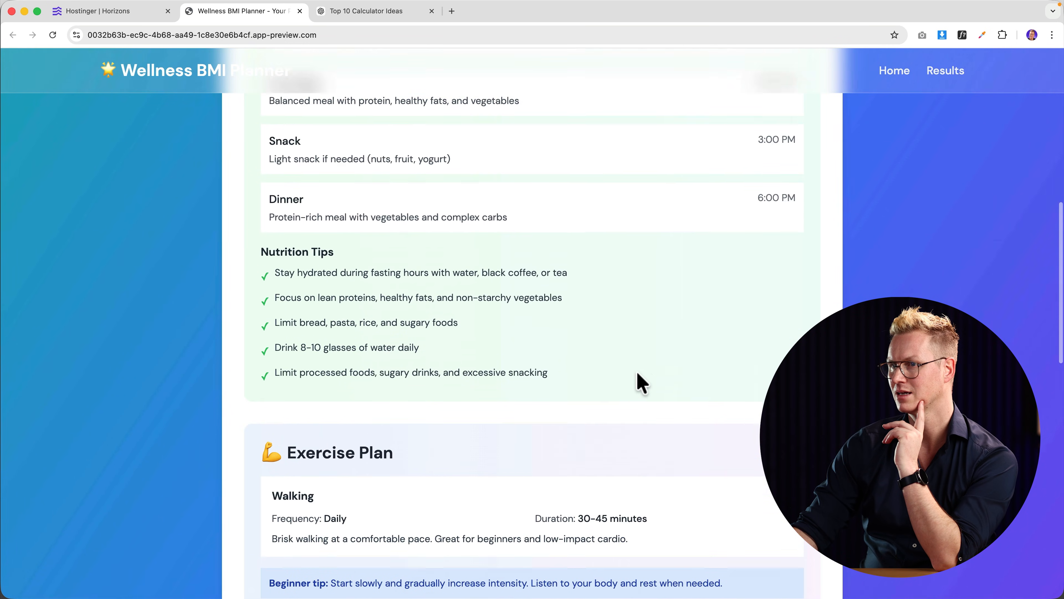
scroll(661, 415, "down", 18)
scroll(662, 410, "down", 5)
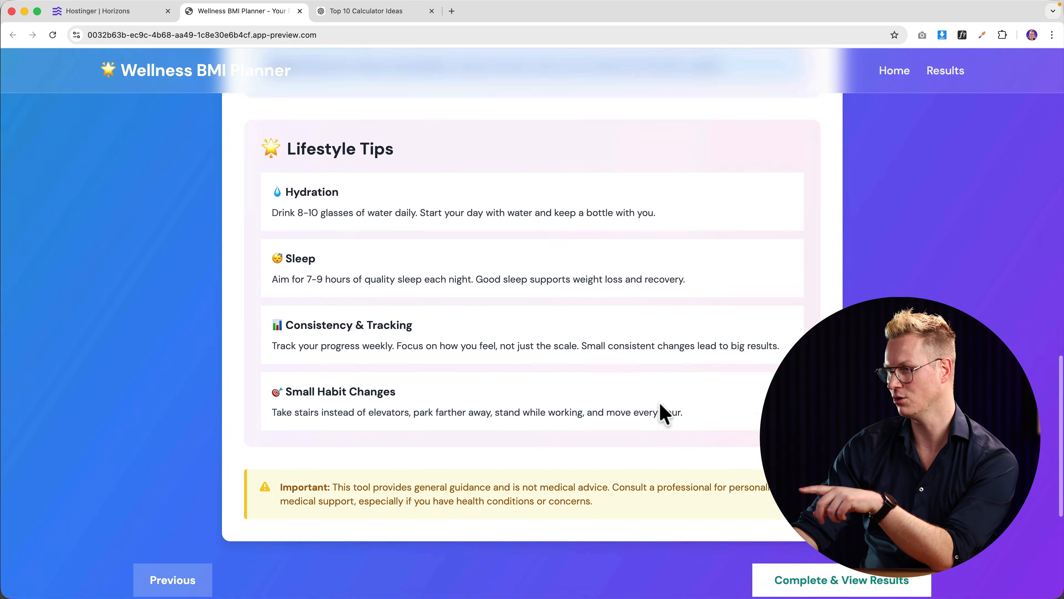
scroll(666, 405, "up", 15)
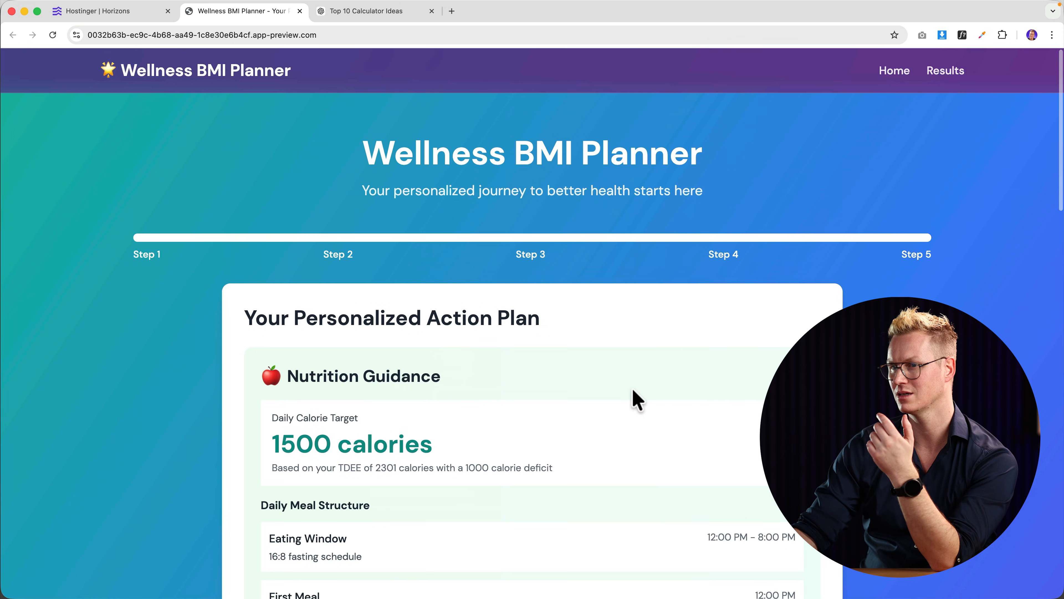
scroll(368, 350, "down", 2)
scroll(368, 319, "down", 10)
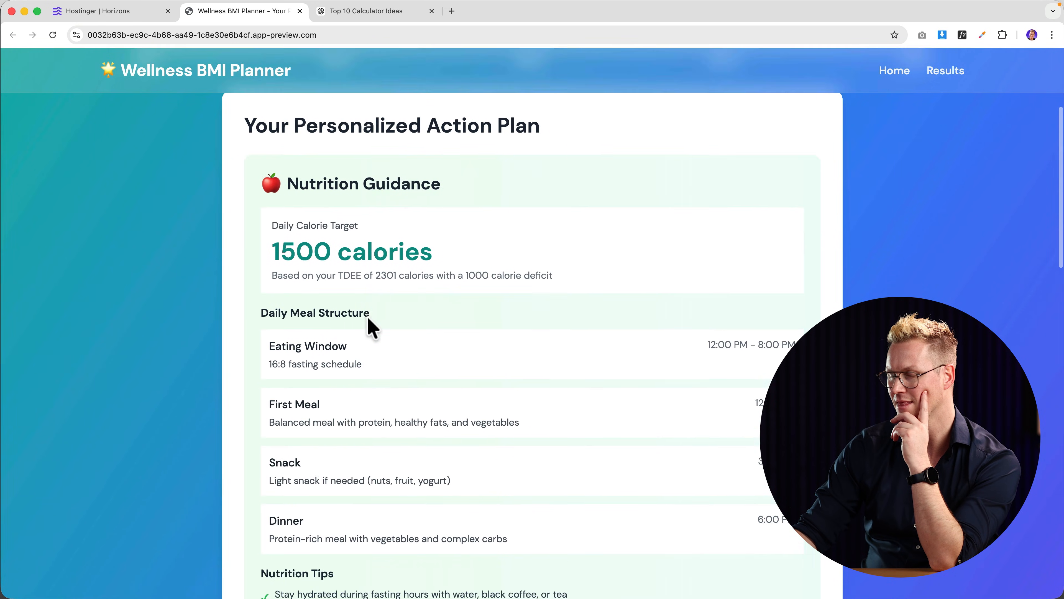
scroll(368, 321, "down", 12)
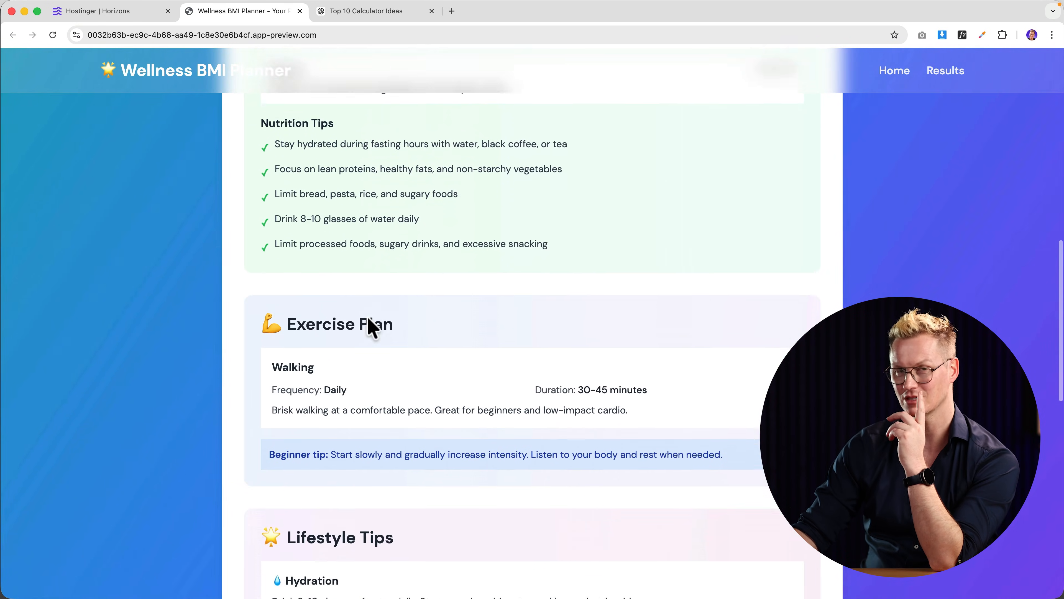
scroll(374, 324, "down", 1)
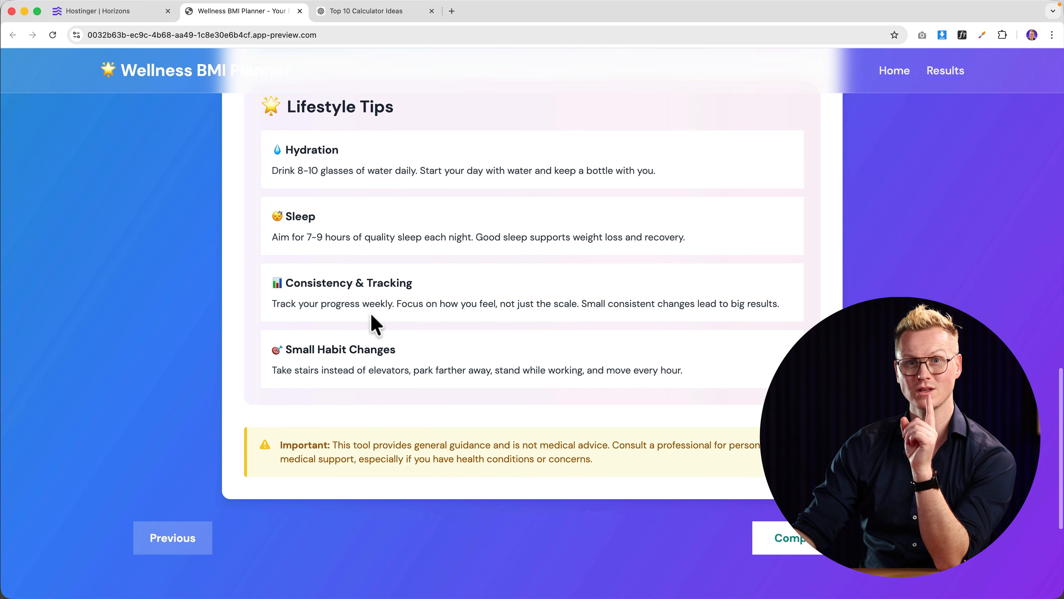
scroll(374, 324, "down", 1)
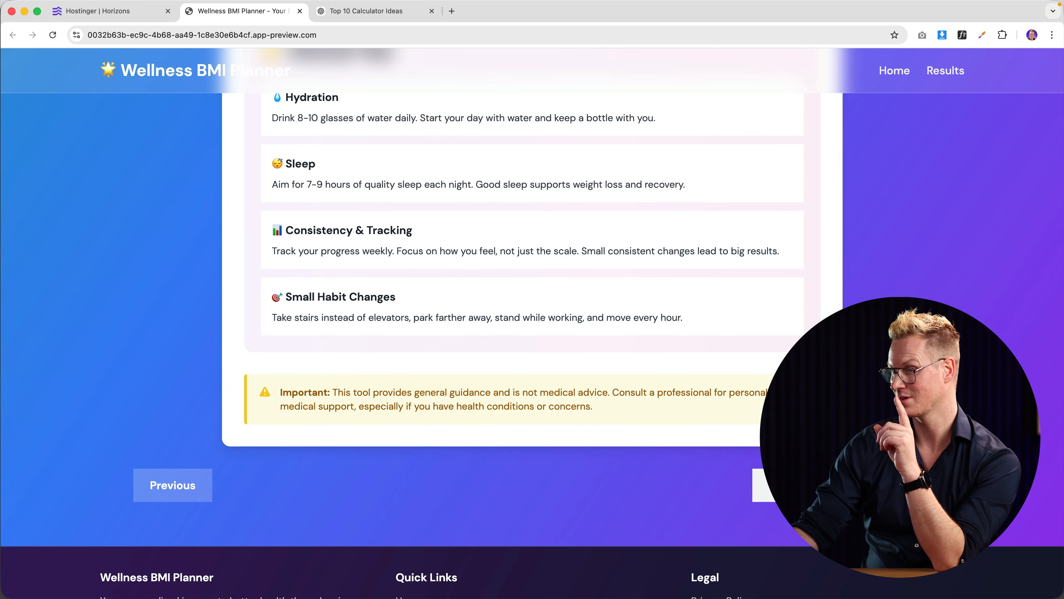
left_click(764, 487)
Step: Look over the Your Wellness Plan results page, then return to the Horizons builder
scroll(563, 415, "down", 6)
scroll(564, 414, "down", 5)
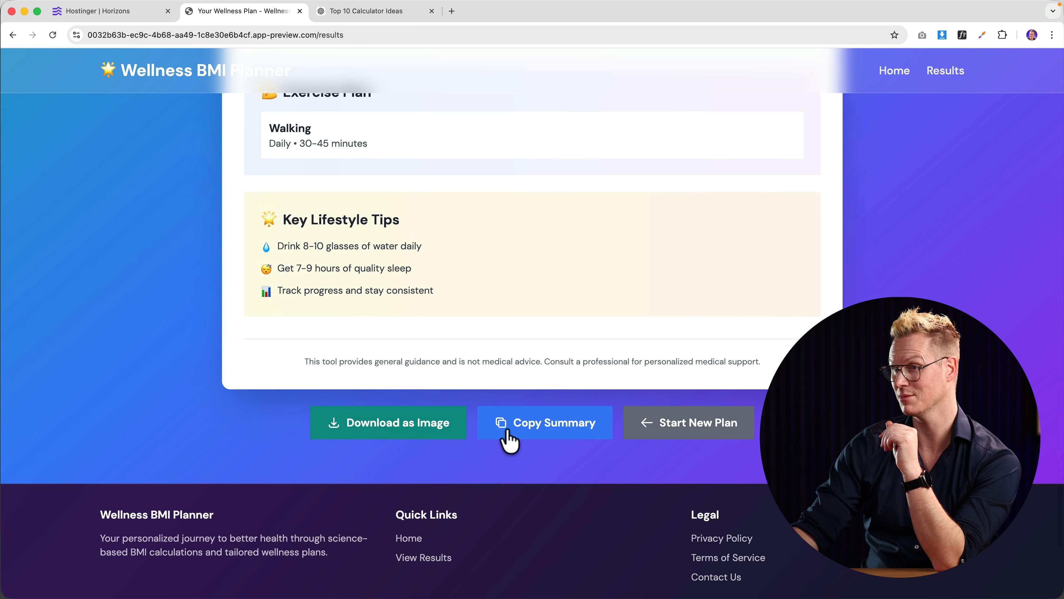
scroll(544, 435, "up", 6)
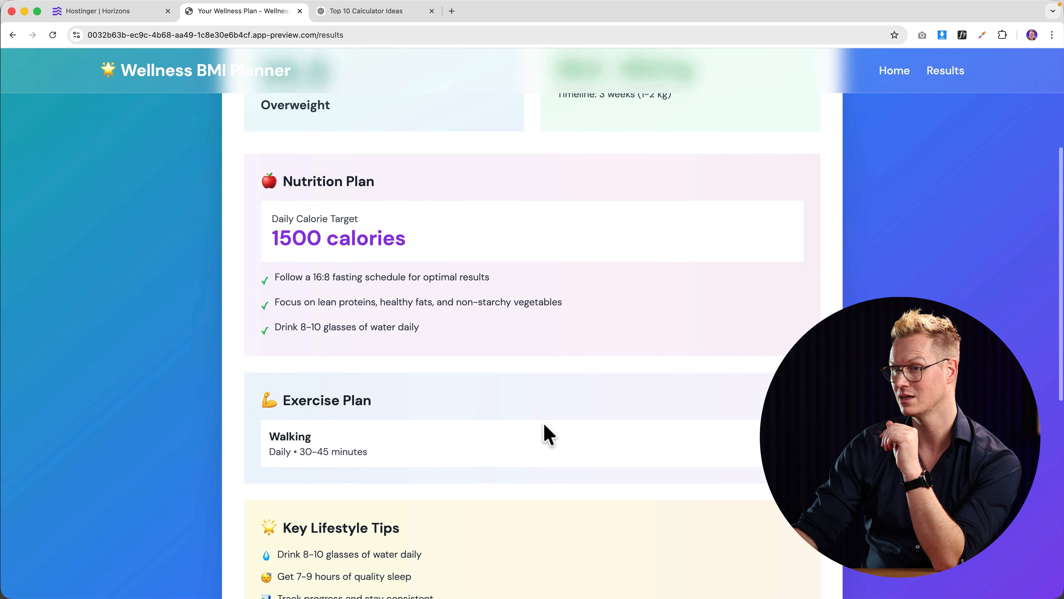
scroll(546, 434, "down", 2)
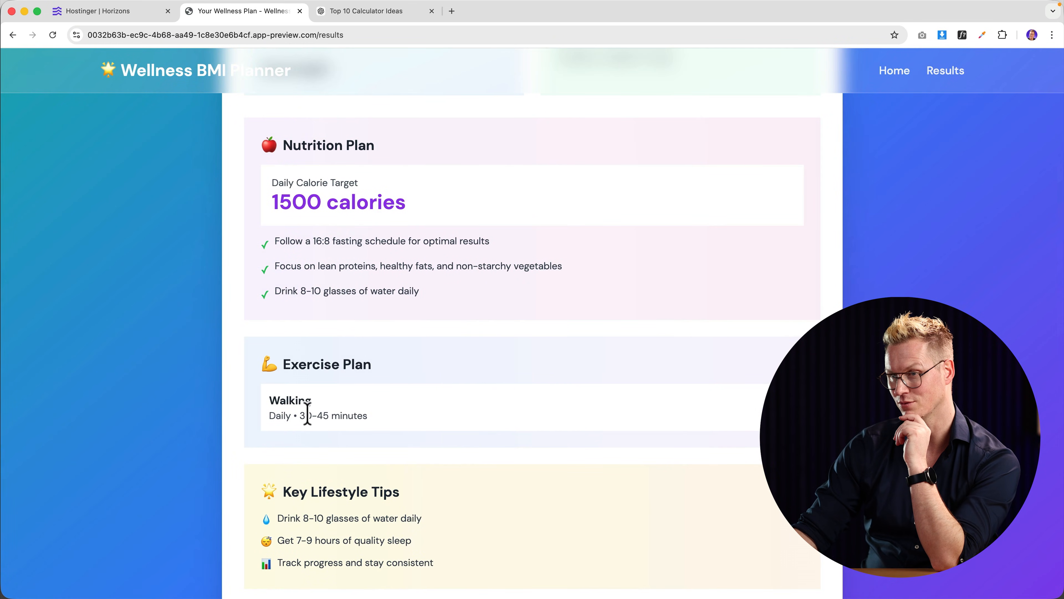
scroll(411, 424, "up", 1)
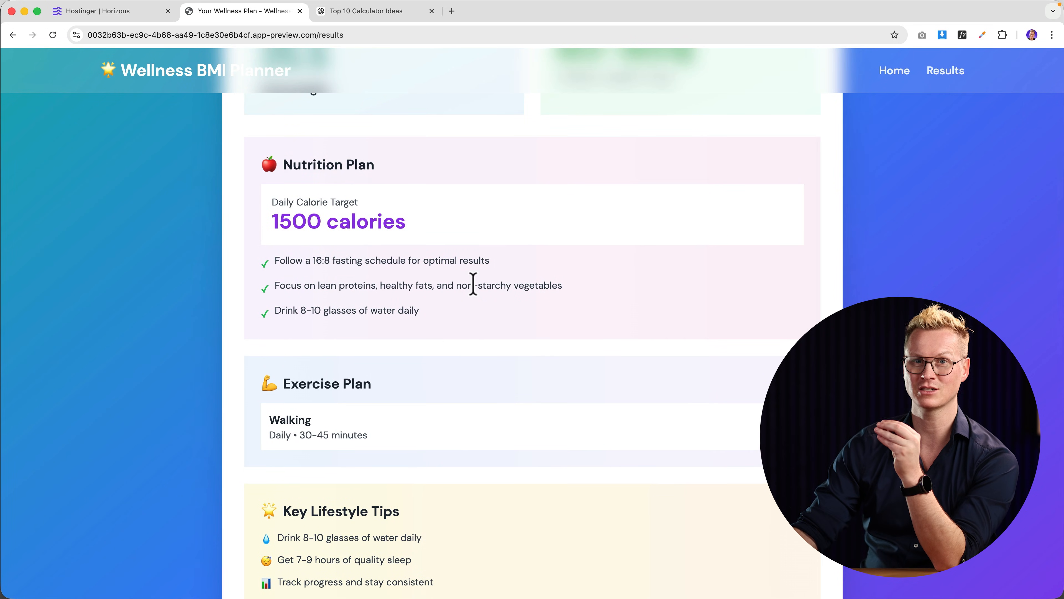
scroll(515, 312, "down", 5)
scroll(509, 311, "up", 6)
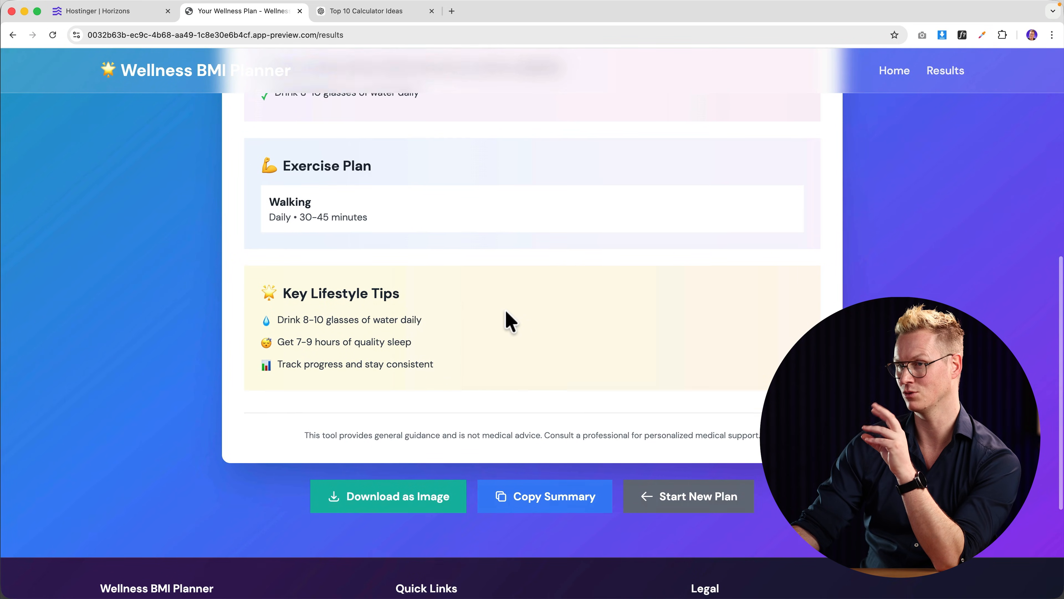
scroll(508, 319, "up", 5)
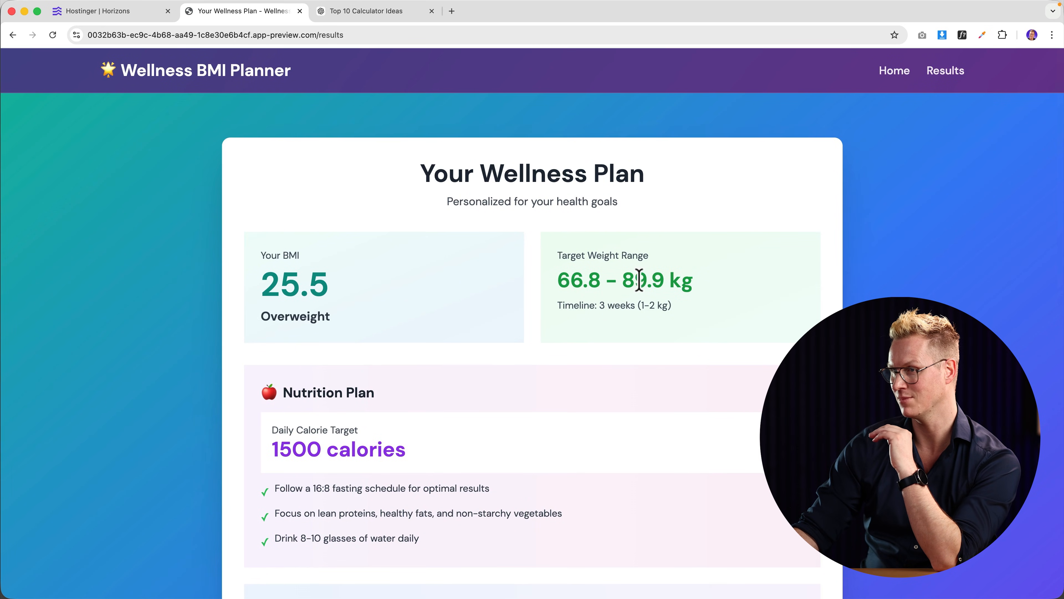
scroll(584, 300, "up", 1)
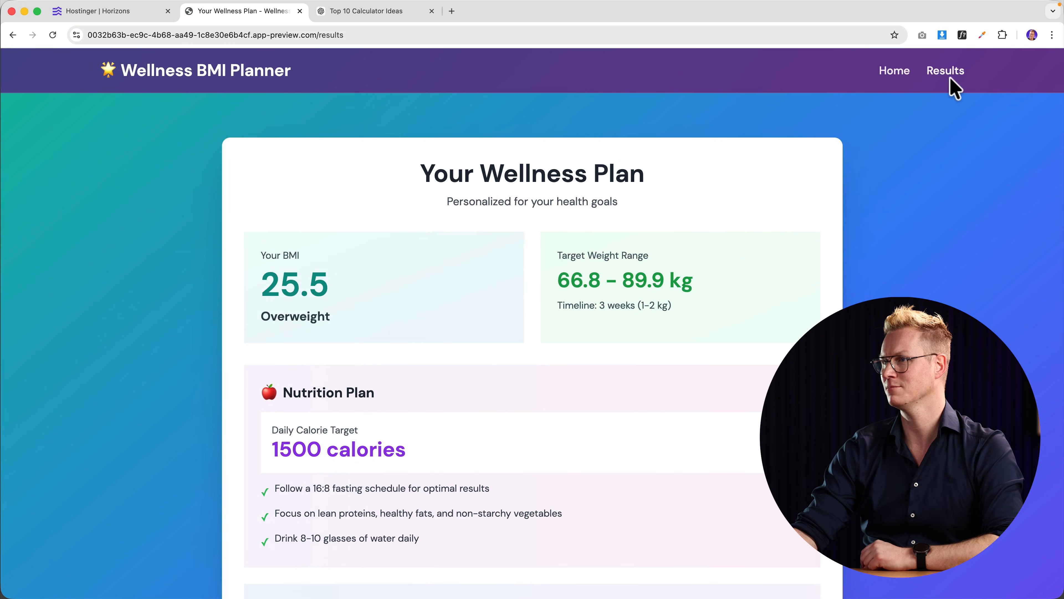
left_click(122, 12)
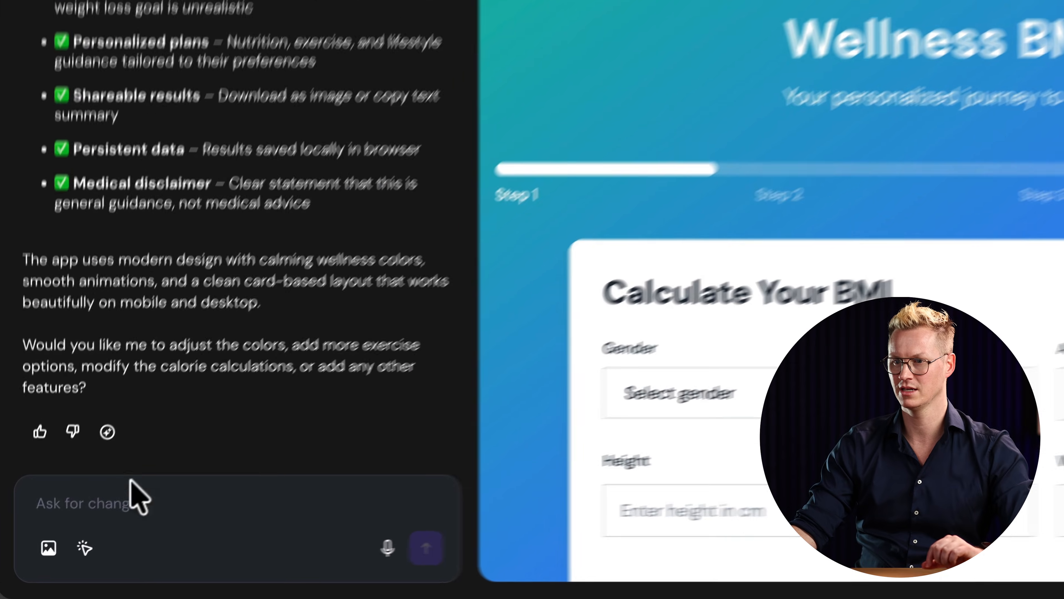
Step: Write the request 'Get rid of the header with the logo, and 2 pages.' in the chat
left_click(86, 530)
type("Get")
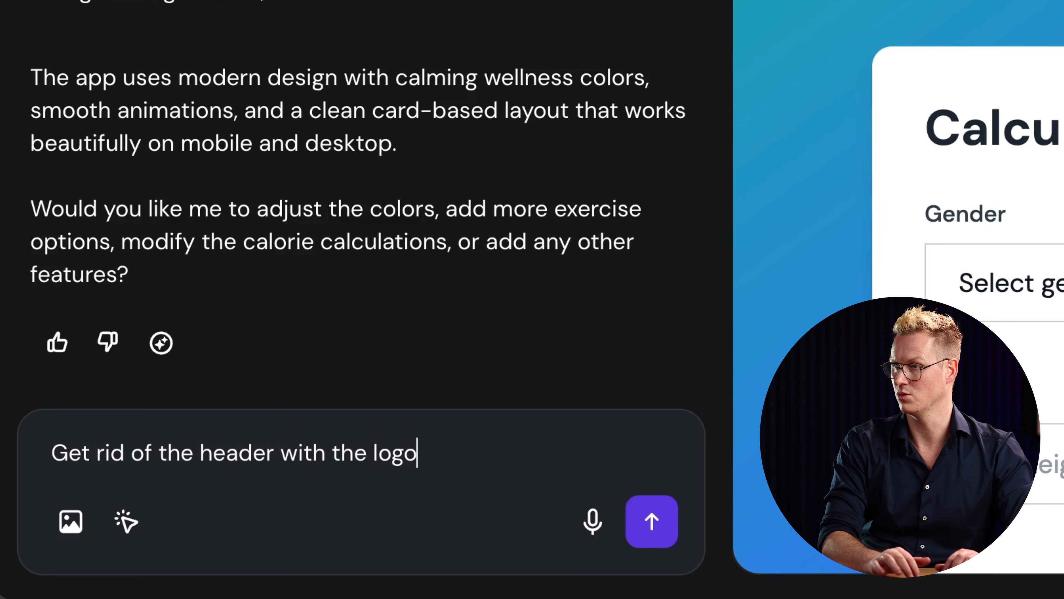
type("rid of the header with the logo, and 2 pages.")
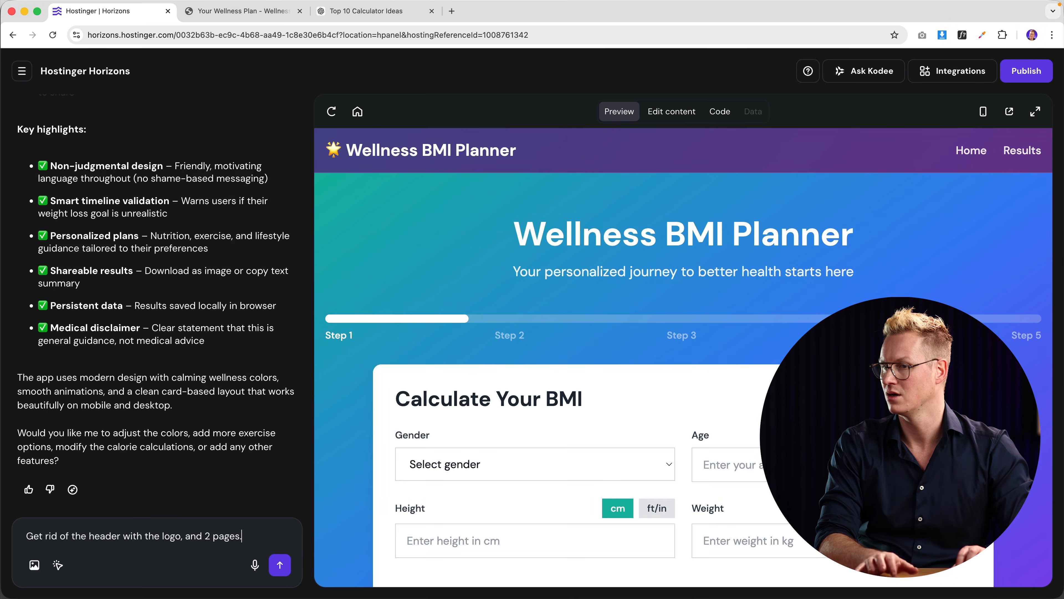
key("shift+Return")
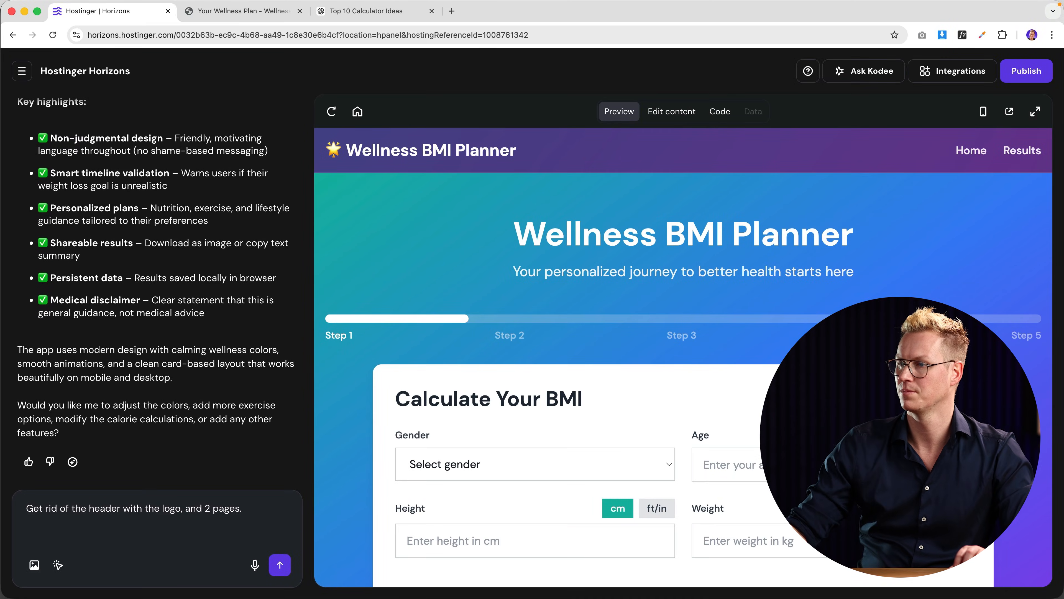
Step: Check the app's results page and BMI calculator home in the preview before continuing
left_click(268, 13)
scroll(411, 268, "down", 5)
scroll(419, 323, "up", 5)
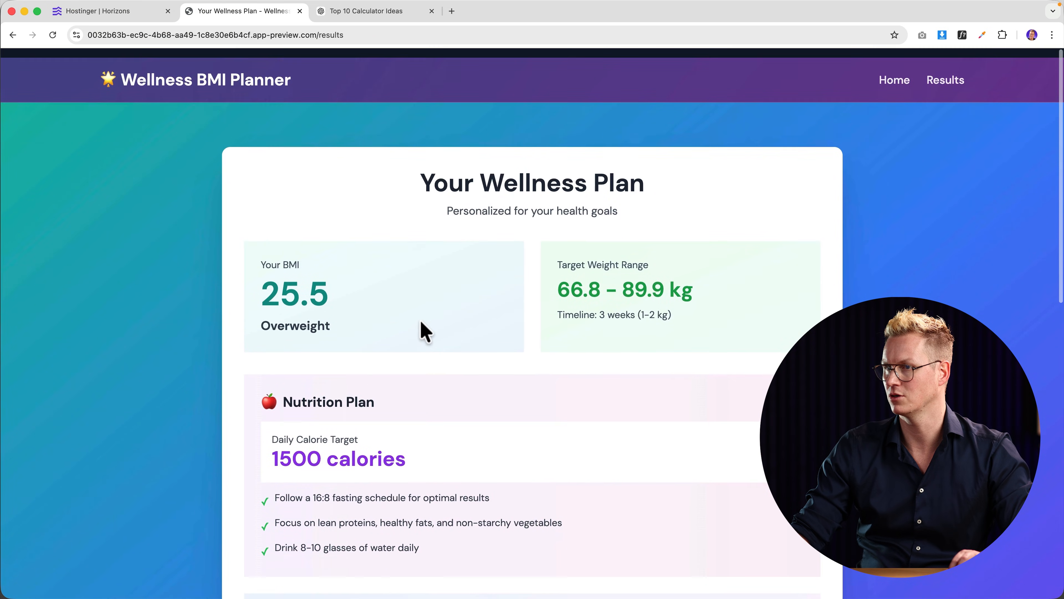
scroll(426, 332, "down", 15)
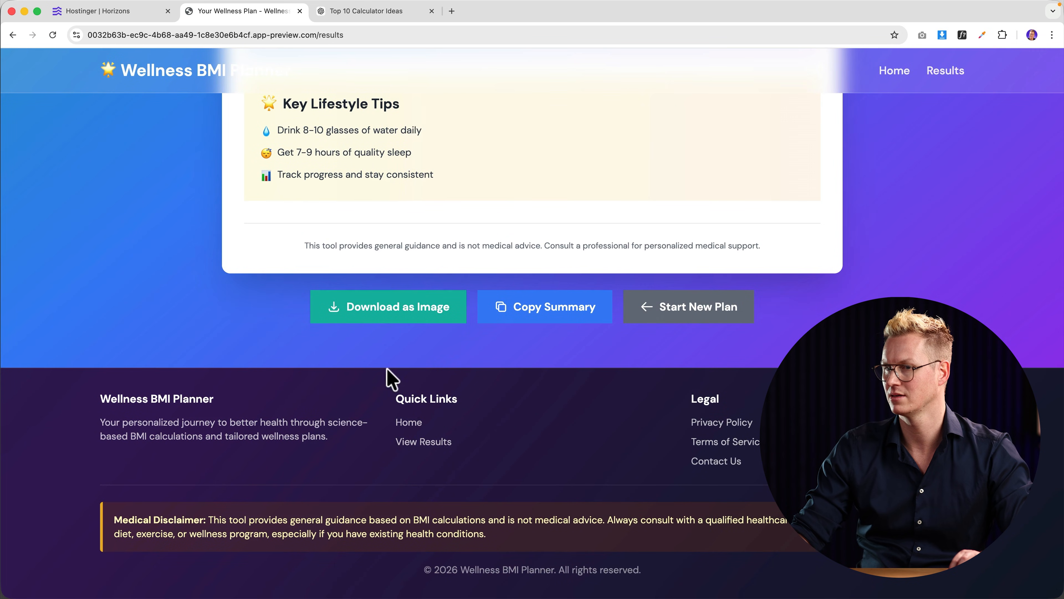
scroll(335, 252, "up", 15)
left_click(247, 76)
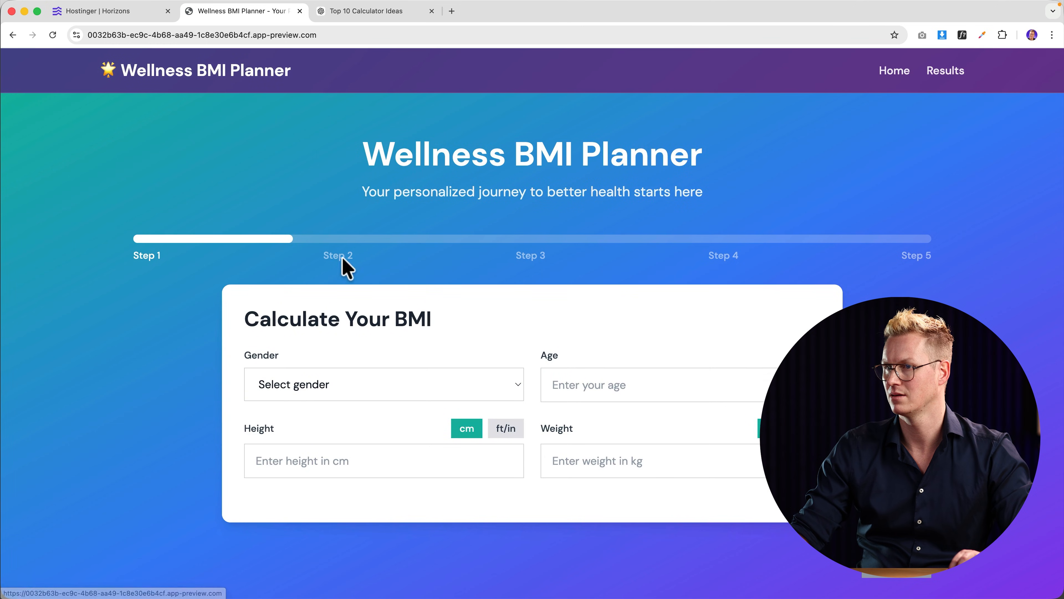
scroll(344, 257, "down", 6)
scroll(348, 273, "up", 4)
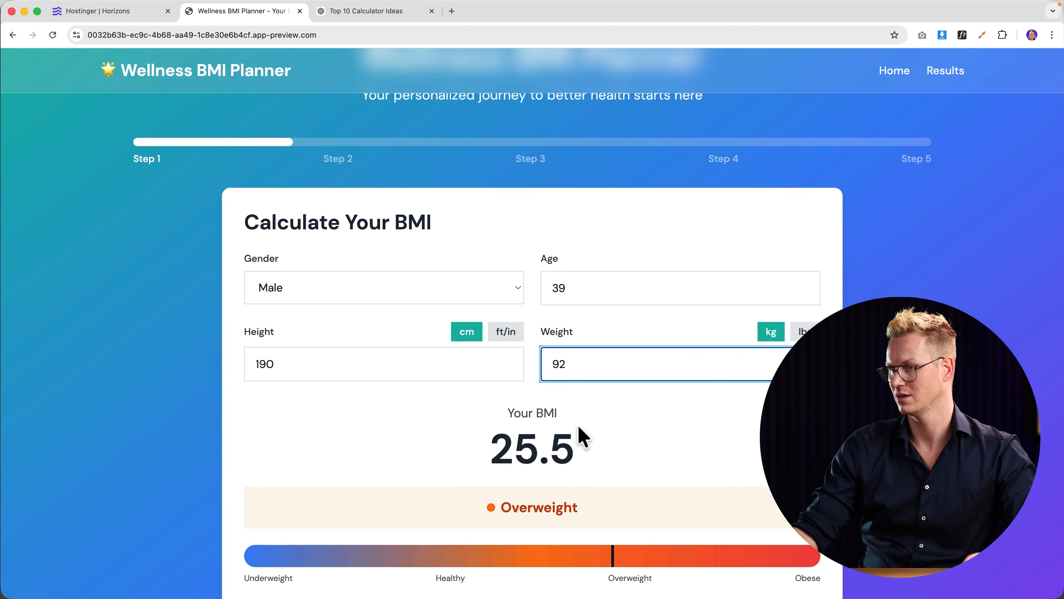
left_click(434, 342)
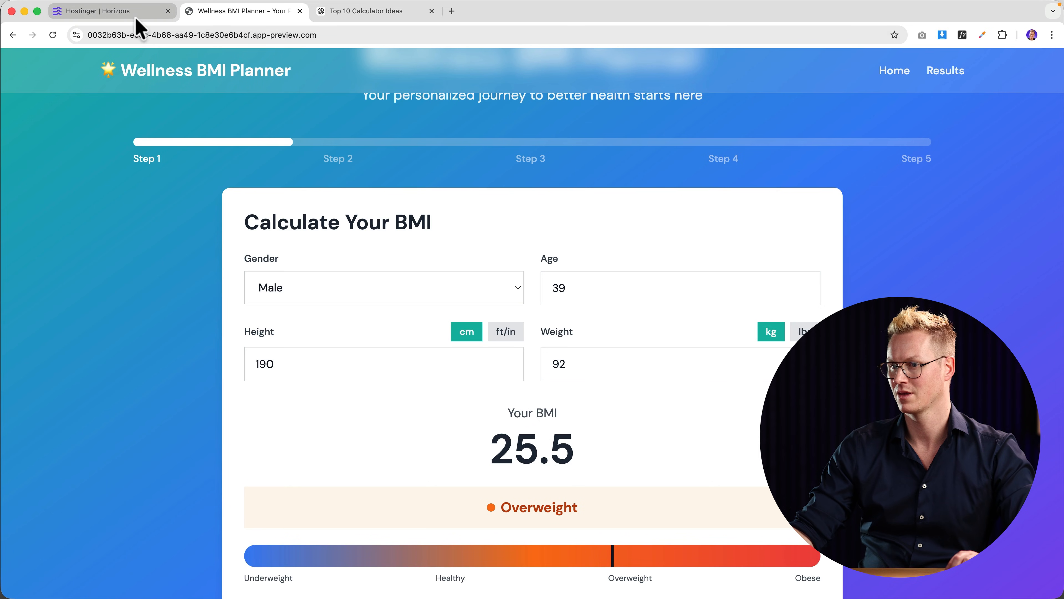
left_click(101, 11)
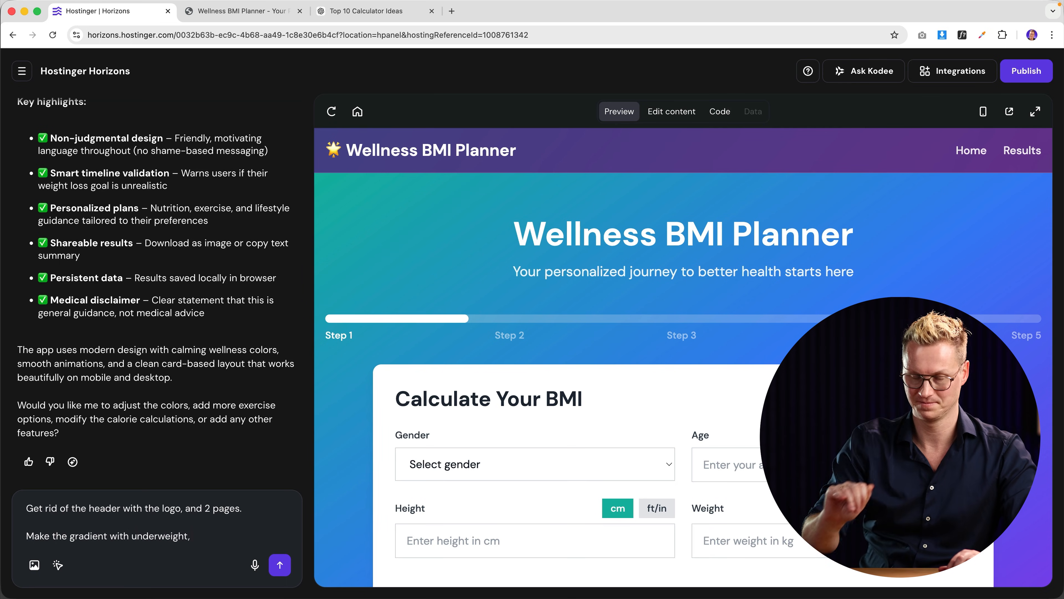
Step: Add the gradient order Yellow, Green, Red, Dark Red, comparing against the preview's BMI bar
left_click(214, 13)
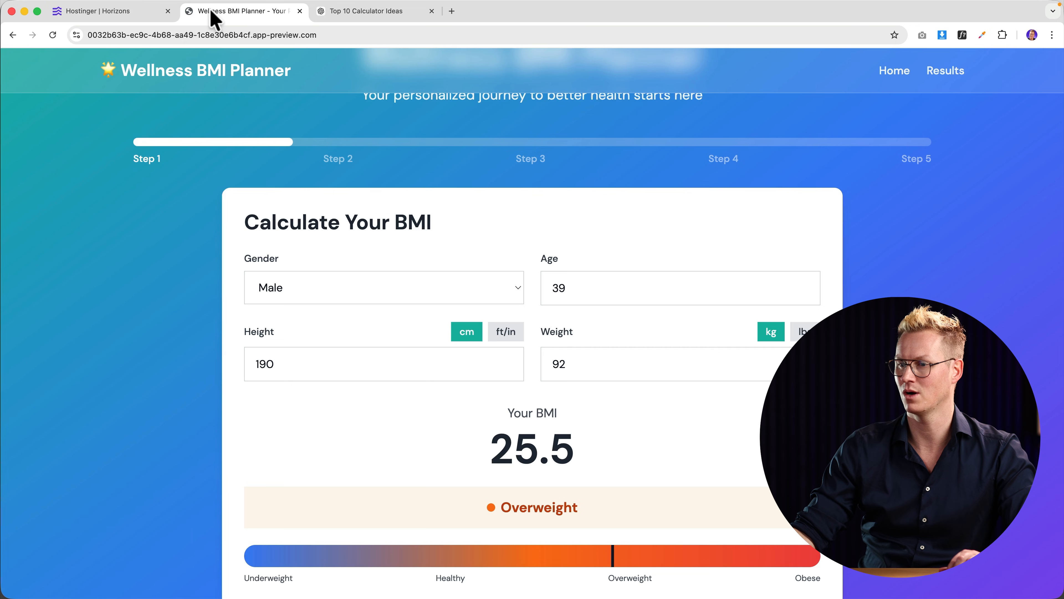
left_click(118, 13)
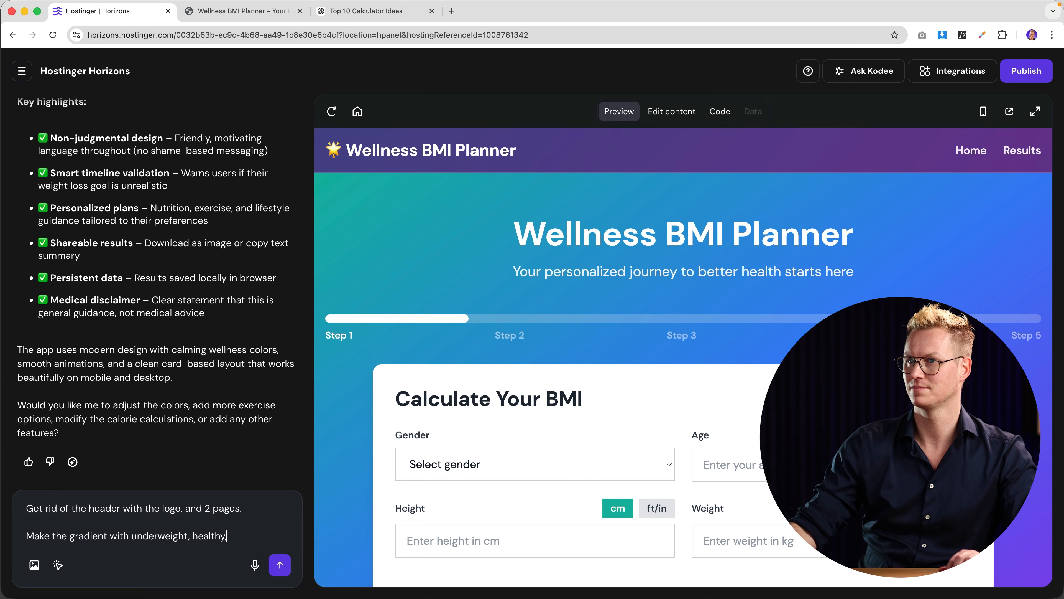
left_click(197, 11)
left_click(117, 13)
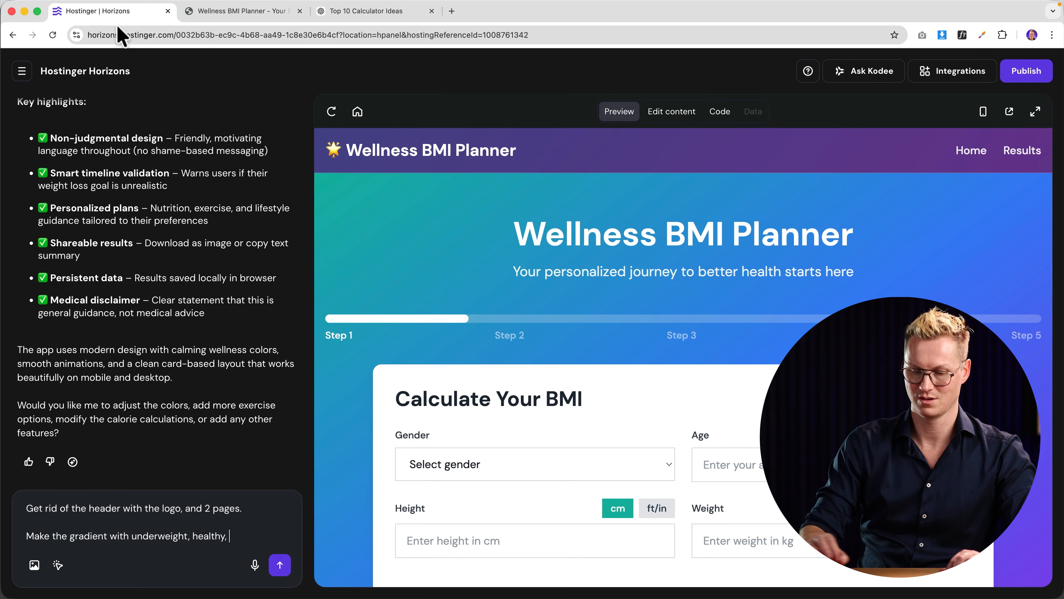
type("overweight and obese")
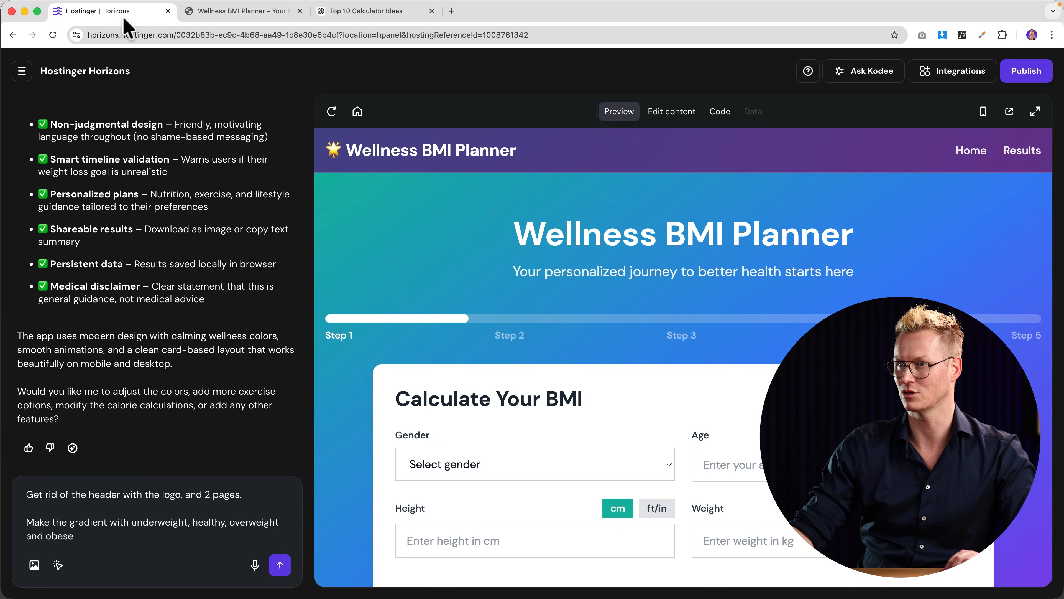
left_click(208, 11)
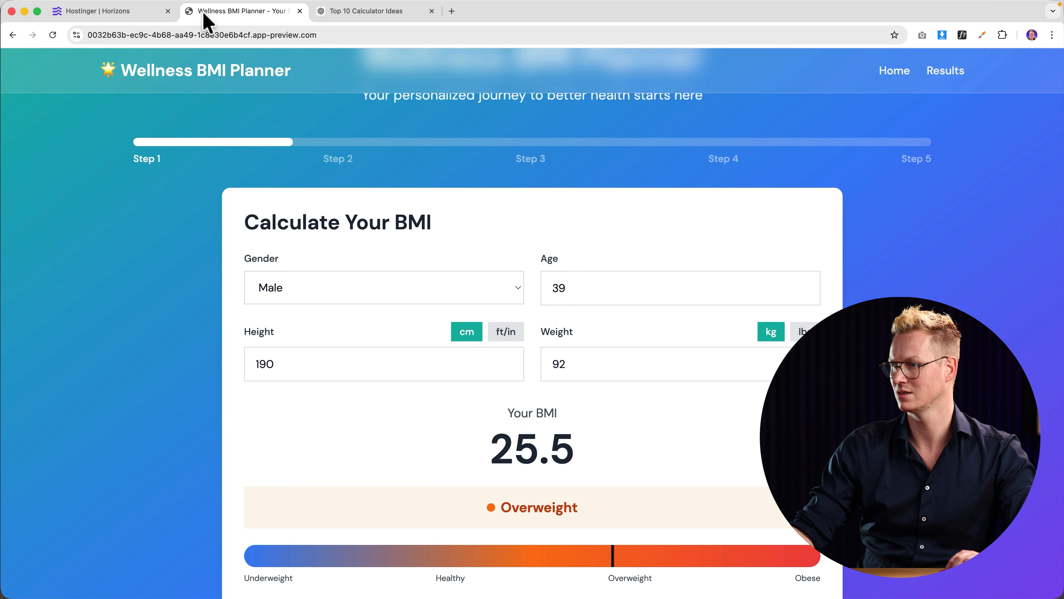
left_click(123, 12)
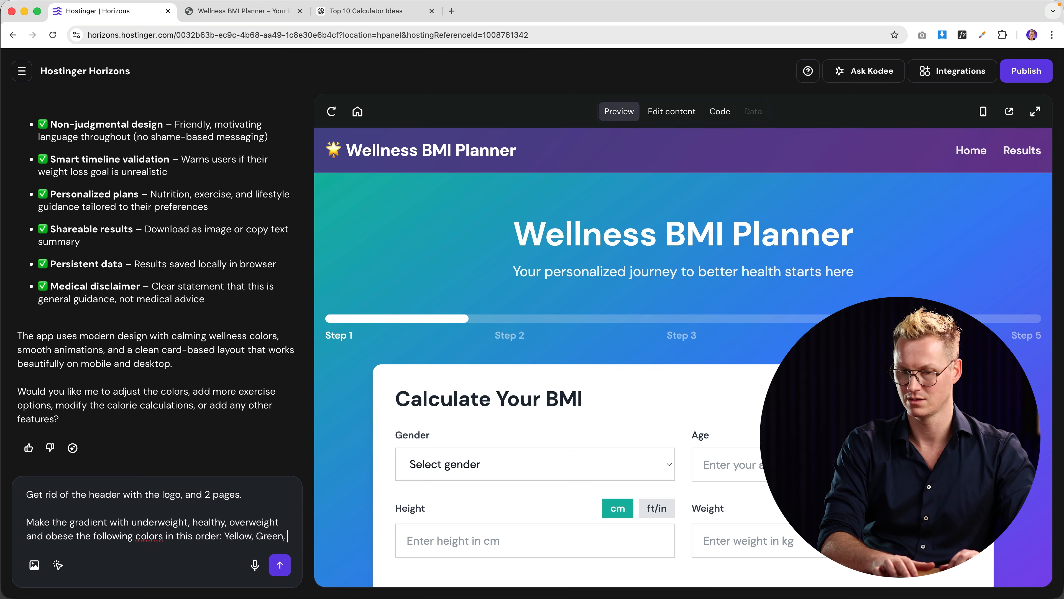
type("O")
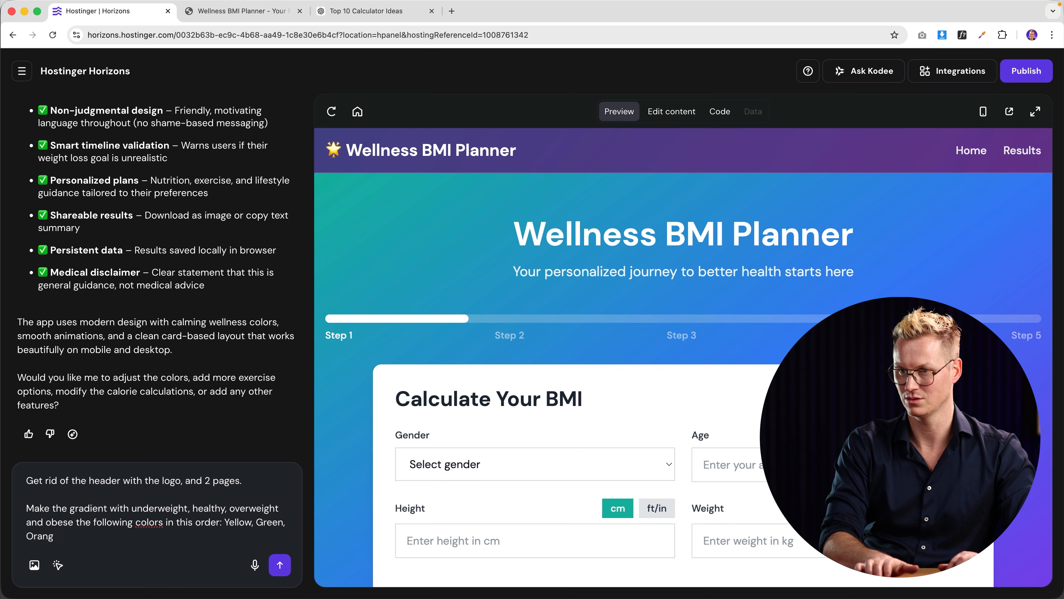
key("BackSpace")
type("Red, Dark Red.")
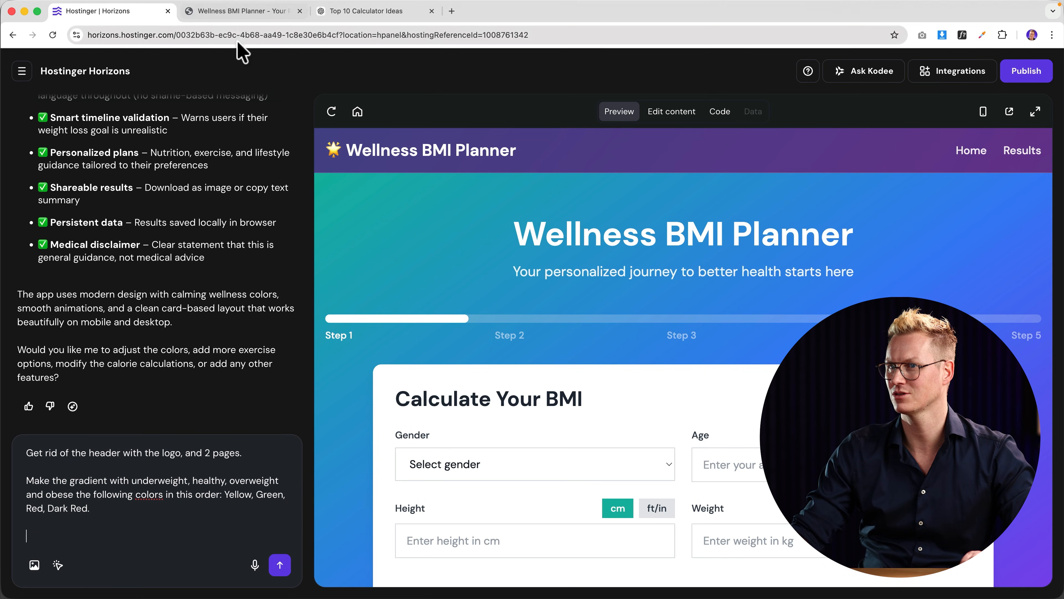
left_click(243, 12)
scroll(595, 344, "down", 10)
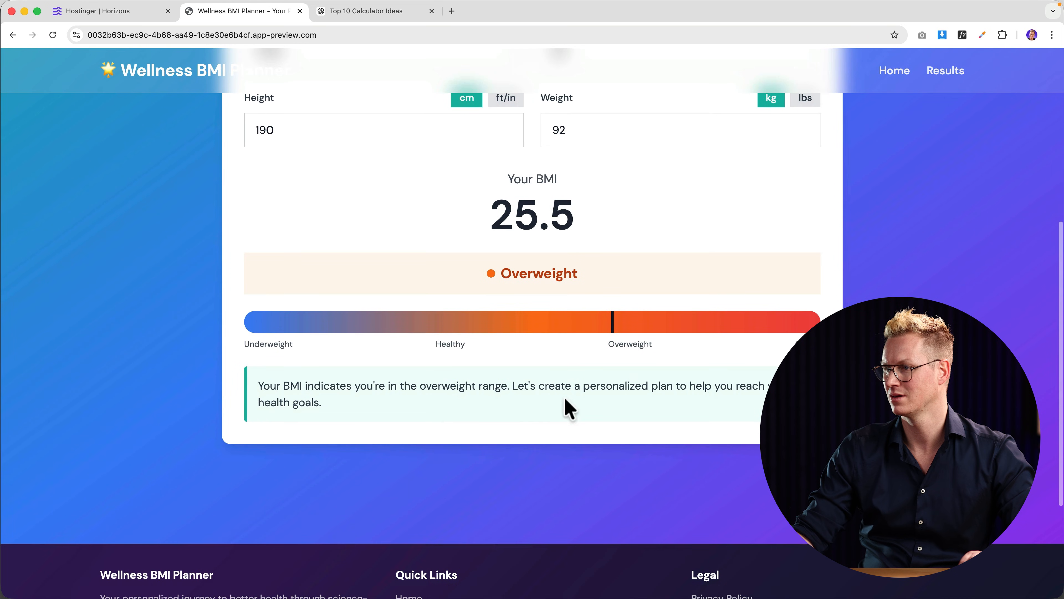
Step: Ask for the first page to present a tool for reaching your ideal physique, not just a BMI calculator
left_click(901, 482)
scroll(896, 478, "up", 10)
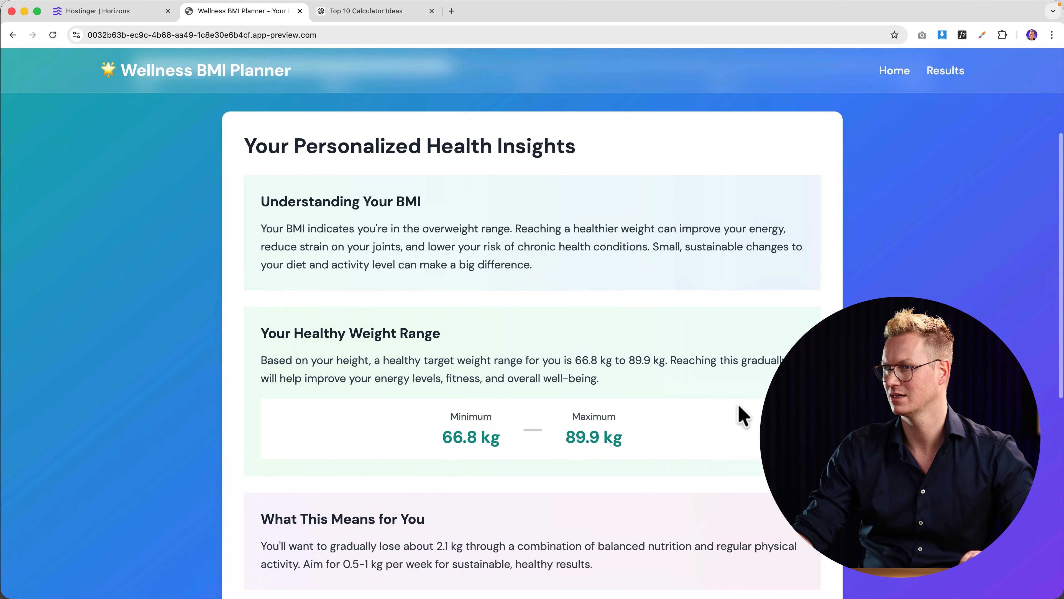
left_click(134, 11)
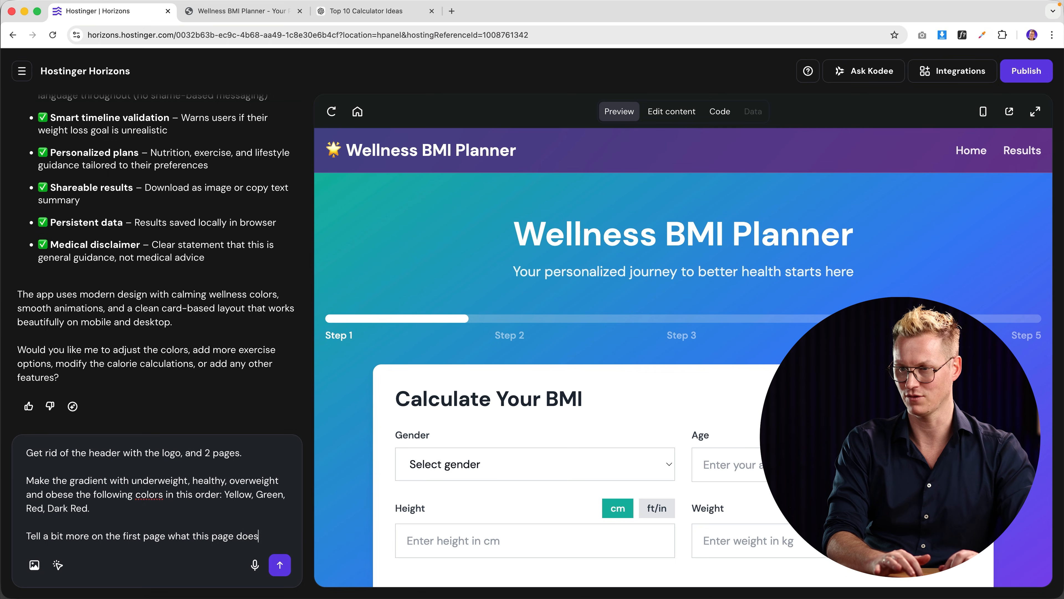
type("u.")
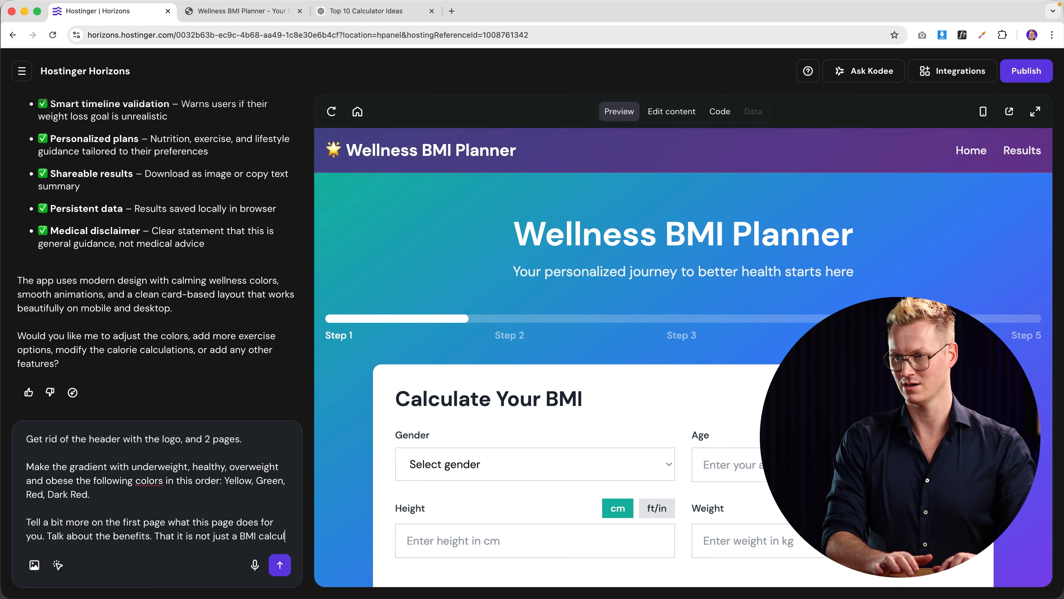
type("ator.")
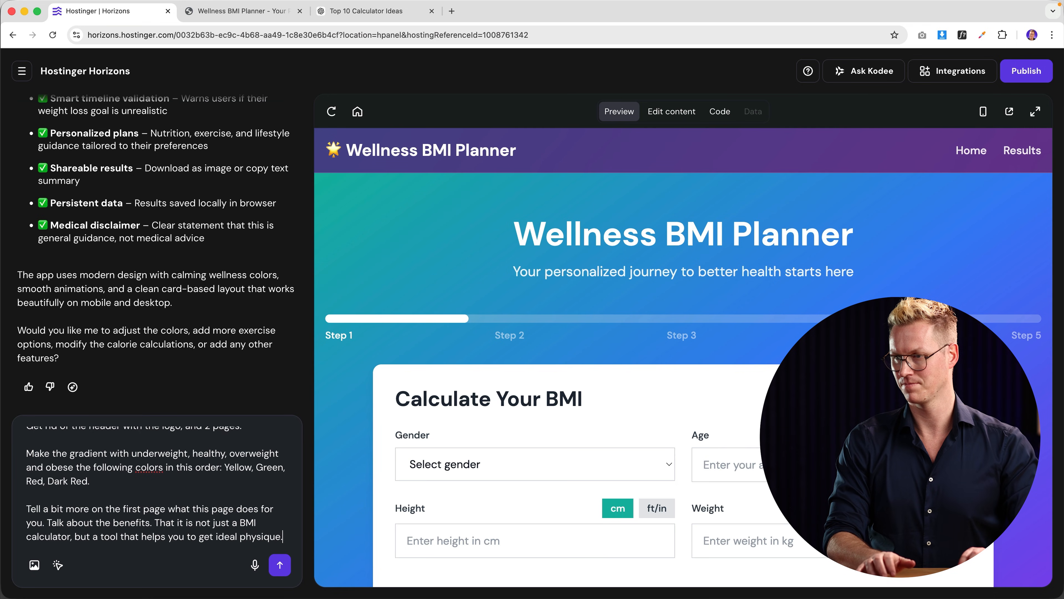
key("shift+Return")
key("shift+Return")
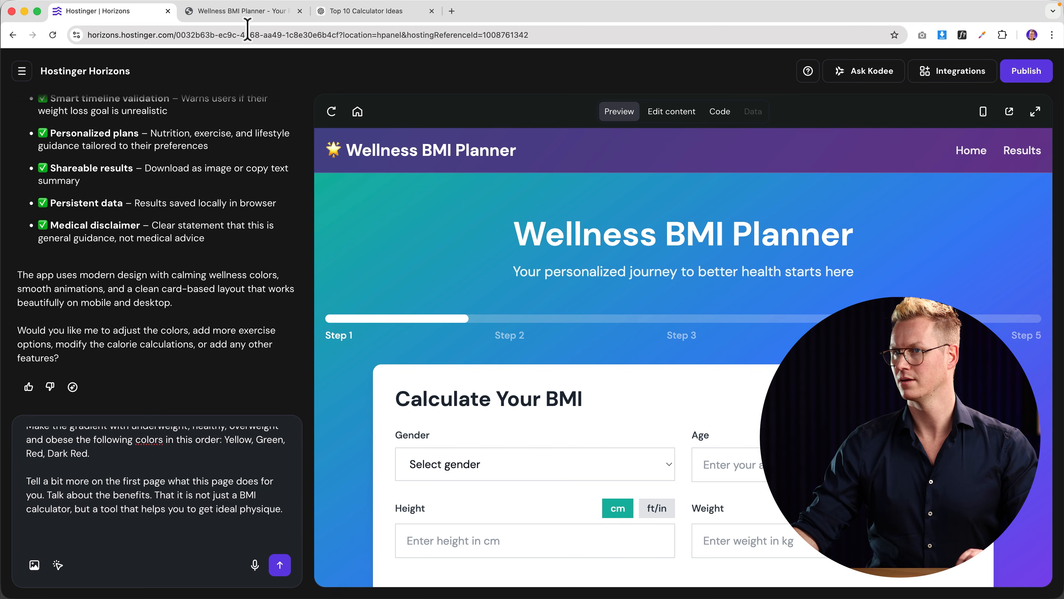
Step: Step the preview through the insights to the goal timeline step
left_click(248, 11)
scroll(662, 359, "down", 5)
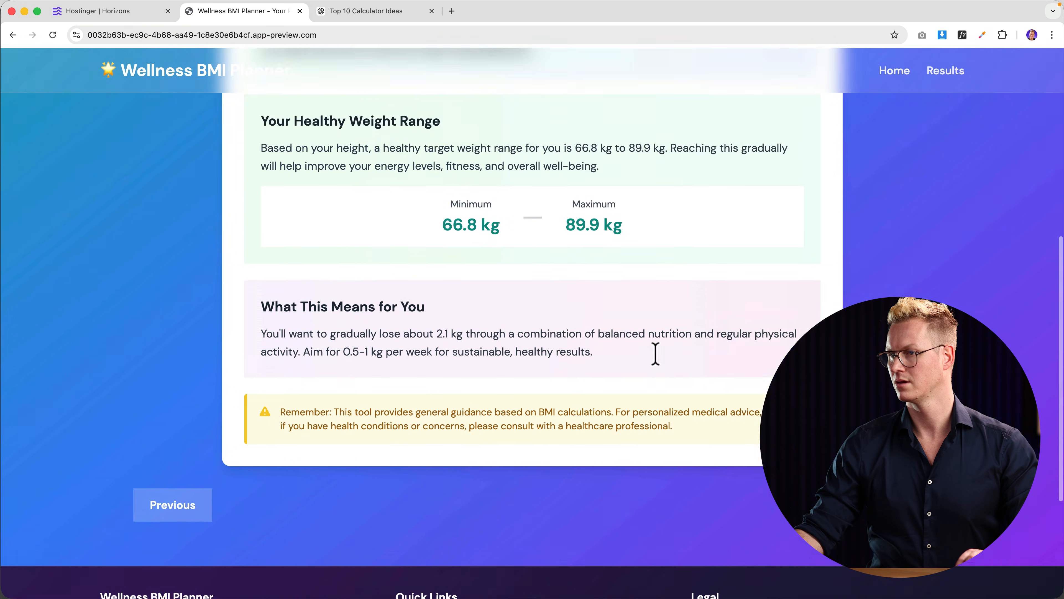
scroll(659, 327, "up", 7)
scroll(424, 239, "down", 6)
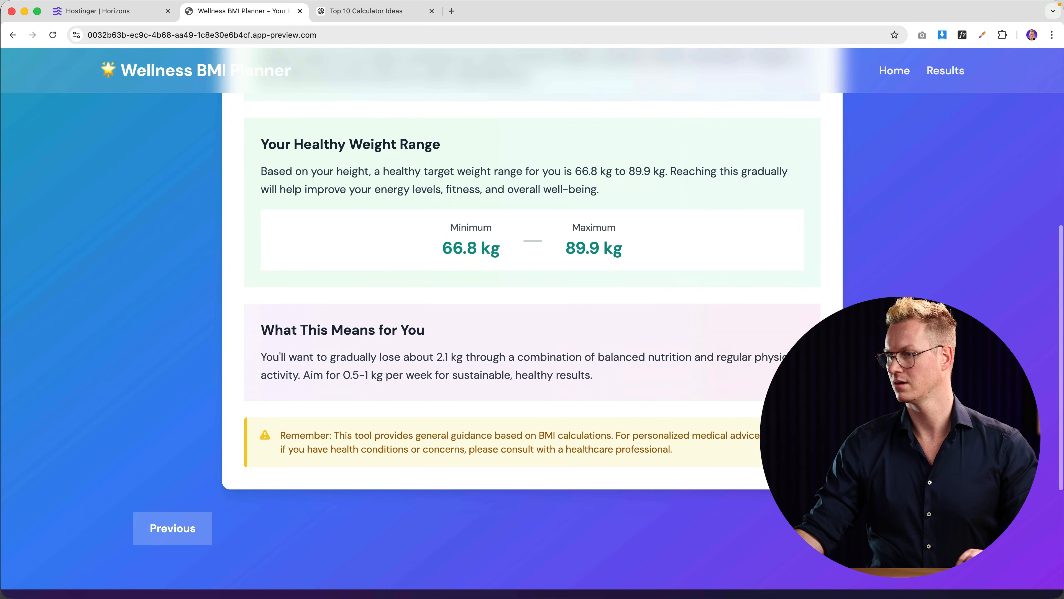
left_click(894, 529)
scroll(650, 375, "up", 8)
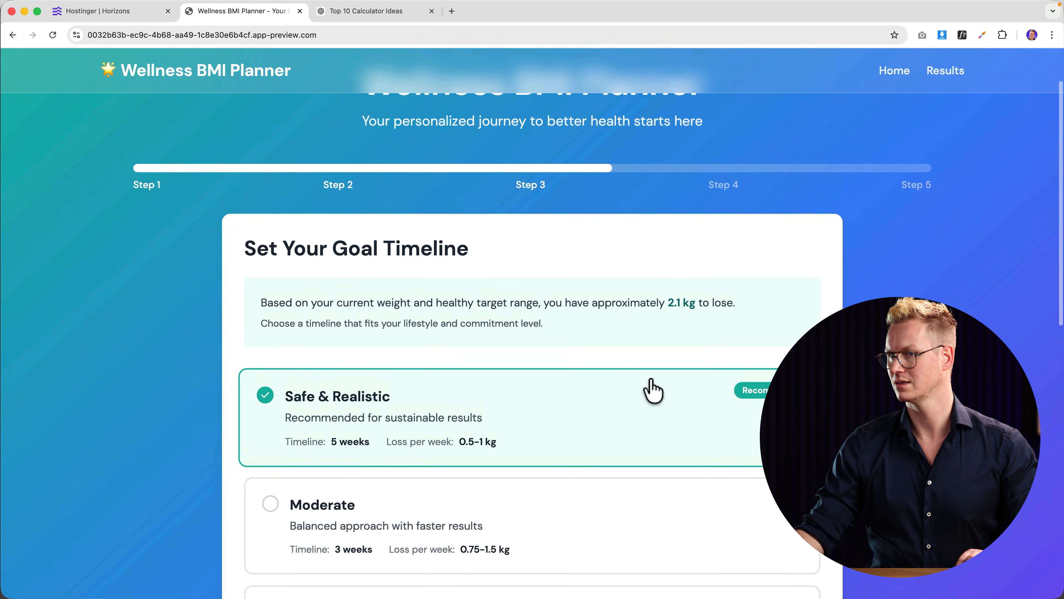
scroll(652, 390, "down", 1)
scroll(649, 377, "up", 3)
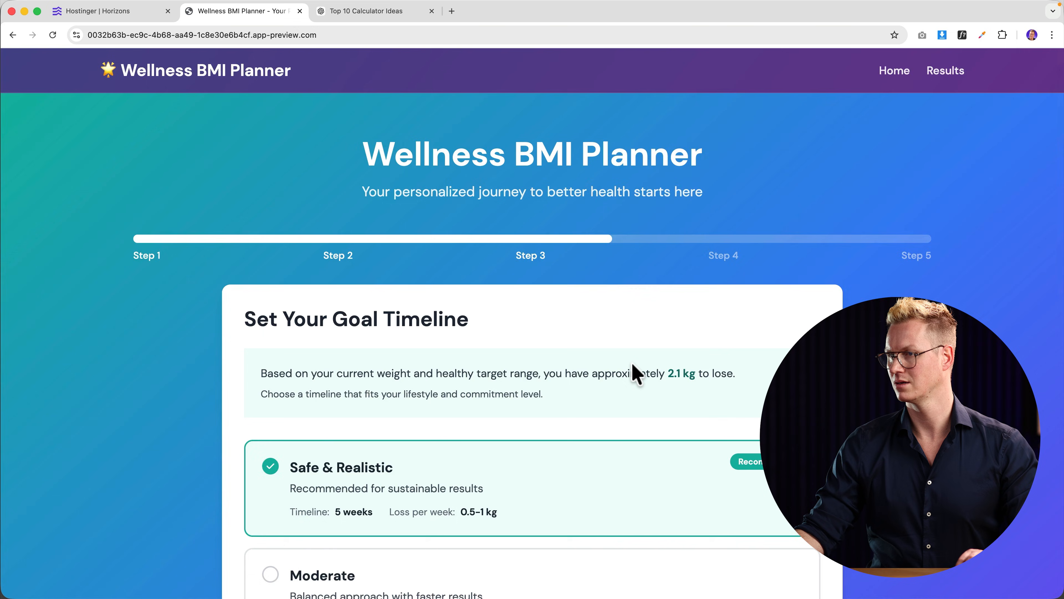
scroll(636, 373, "down", 10)
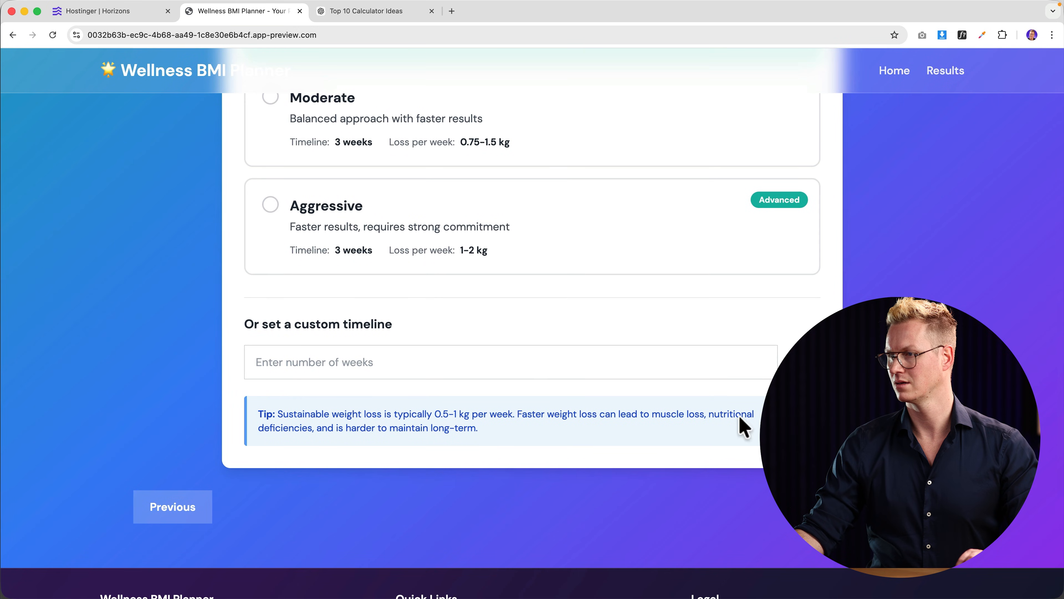
Step: Advance the preview to preferences, then send the full change request to the AI builder
left_click(900, 506)
scroll(673, 386, "up", 6)
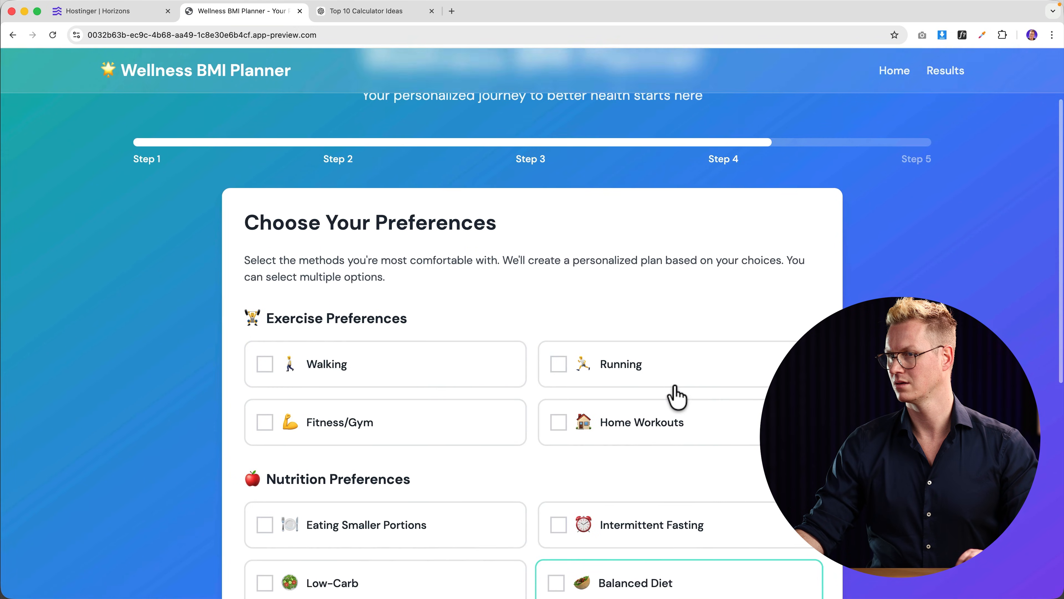
left_click(155, 12)
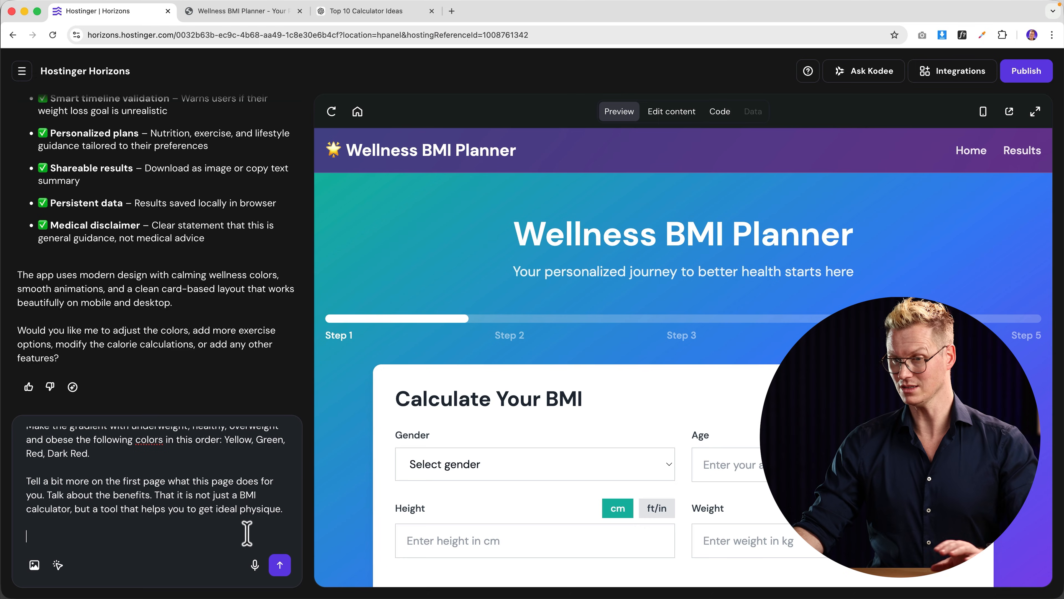
left_click(280, 566)
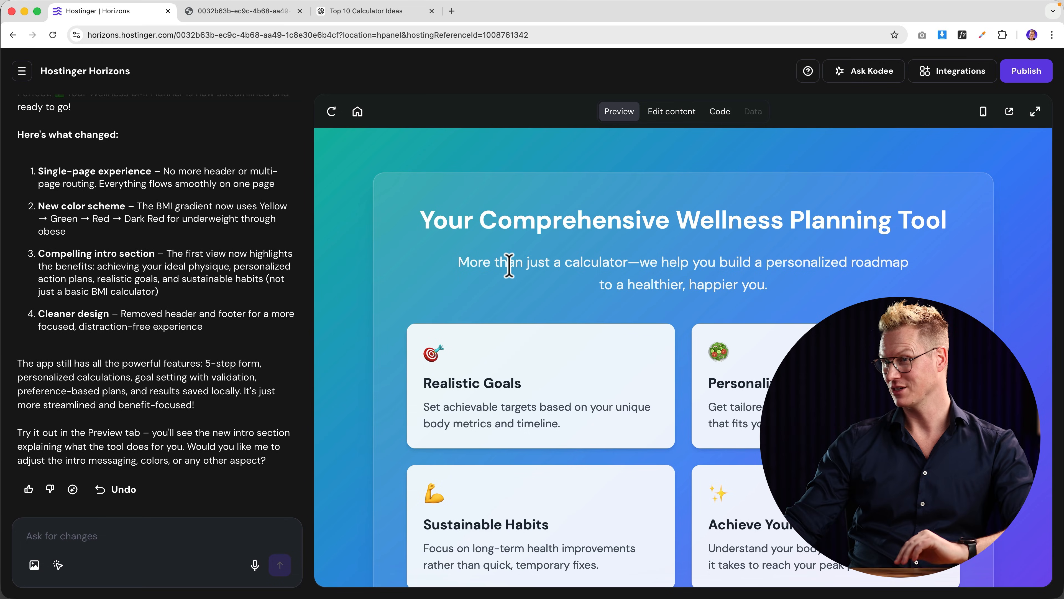
Step: Replace the expired preview with a fresh tab and click Start Your Journey on the benefits intro
scroll(524, 287, "down", 5)
scroll(499, 282, "up", 5)
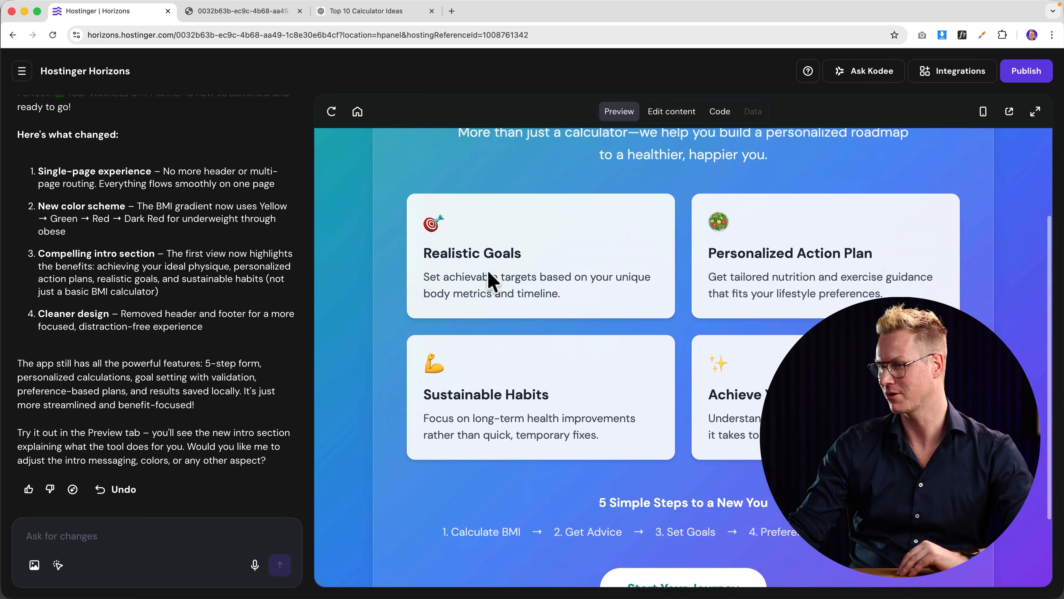
left_click(231, 17)
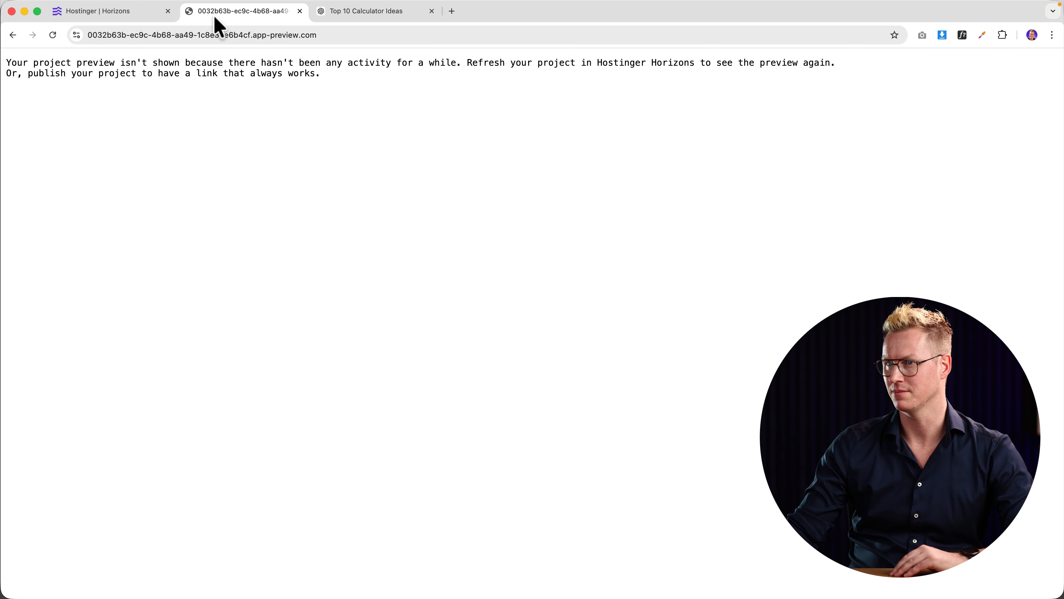
left_click(300, 12)
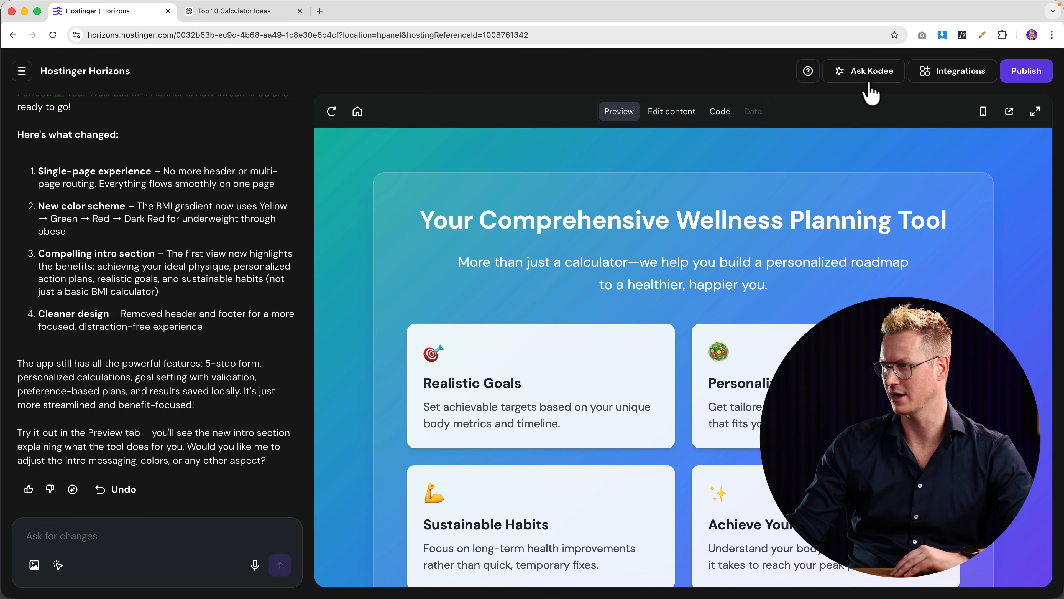
left_click(1011, 113)
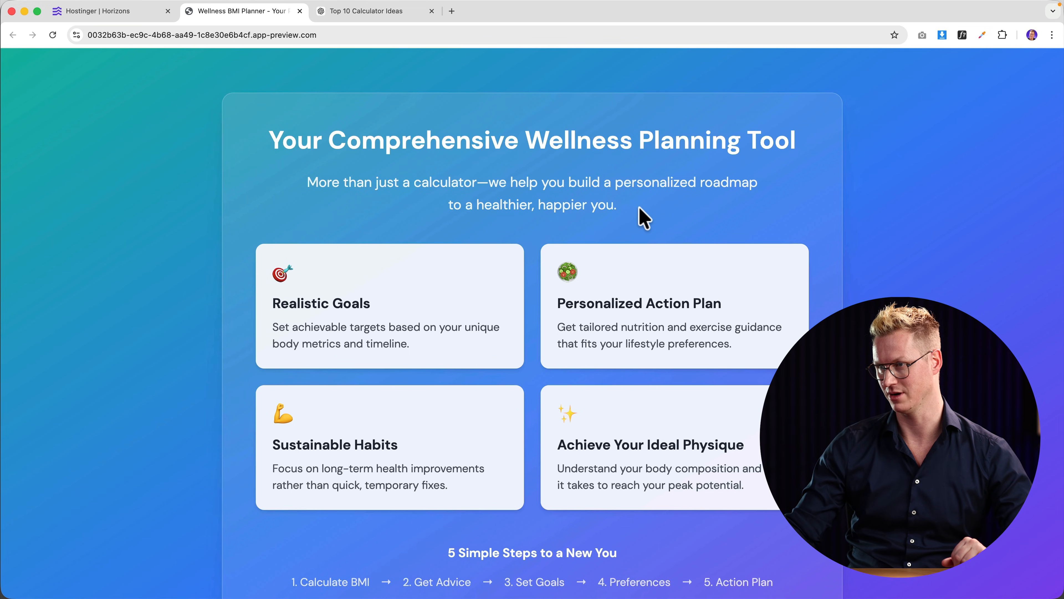
scroll(435, 428, "down", 2)
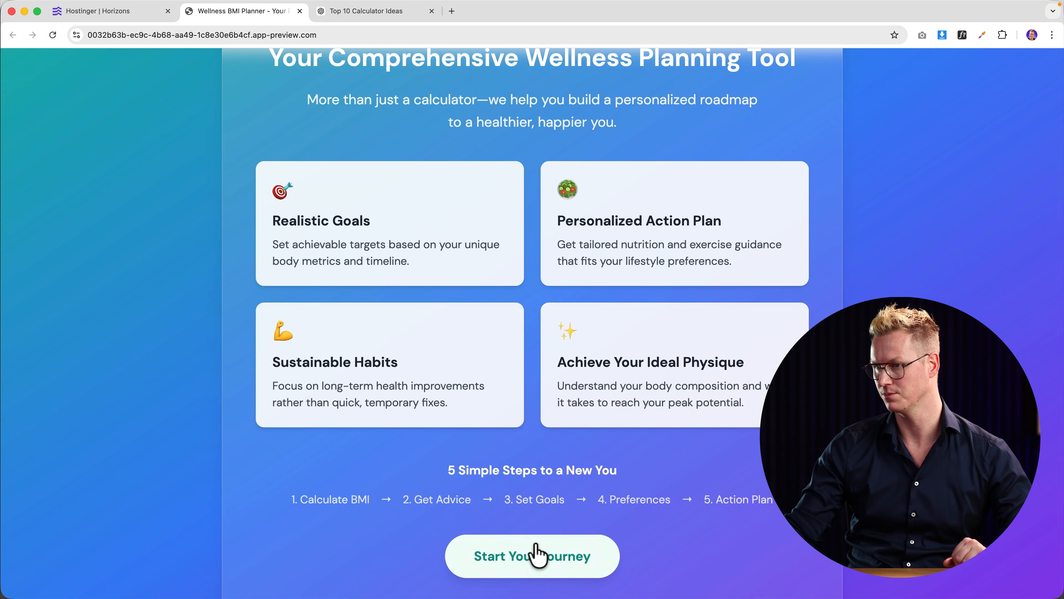
left_click(536, 562)
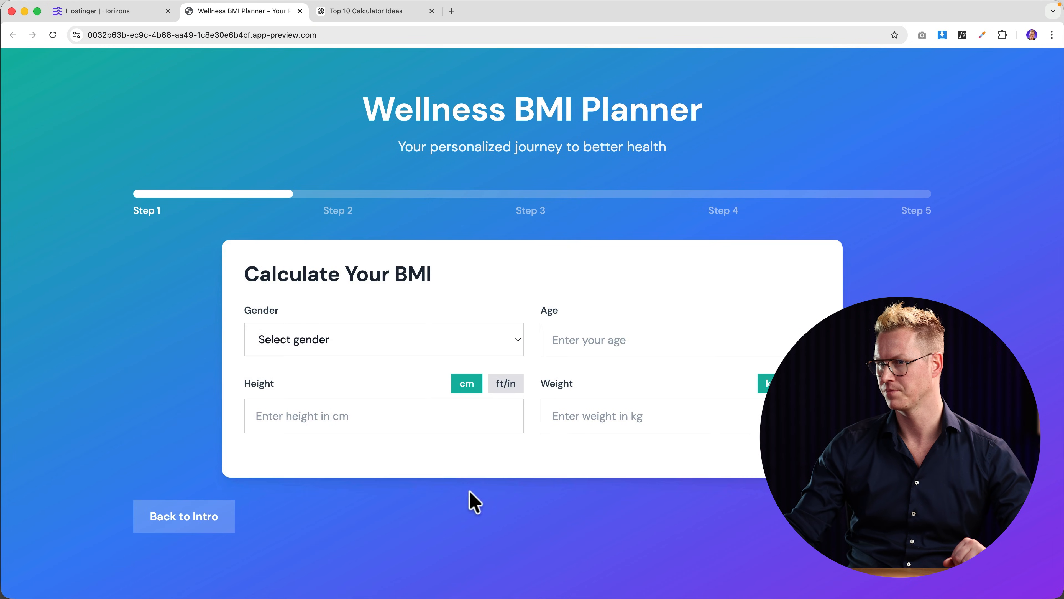
Step: Choose Male, enter age 39 and height 190 cm, keeping centimetres as the unit
left_click(355, 342)
left_click(348, 348)
left_click(608, 339)
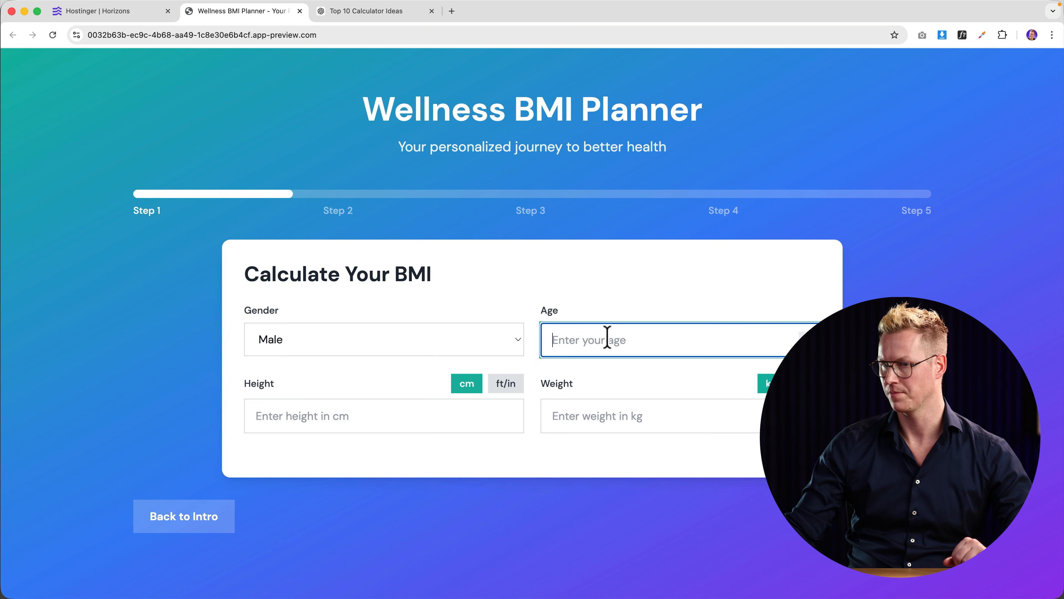
type("39")
left_click(370, 416)
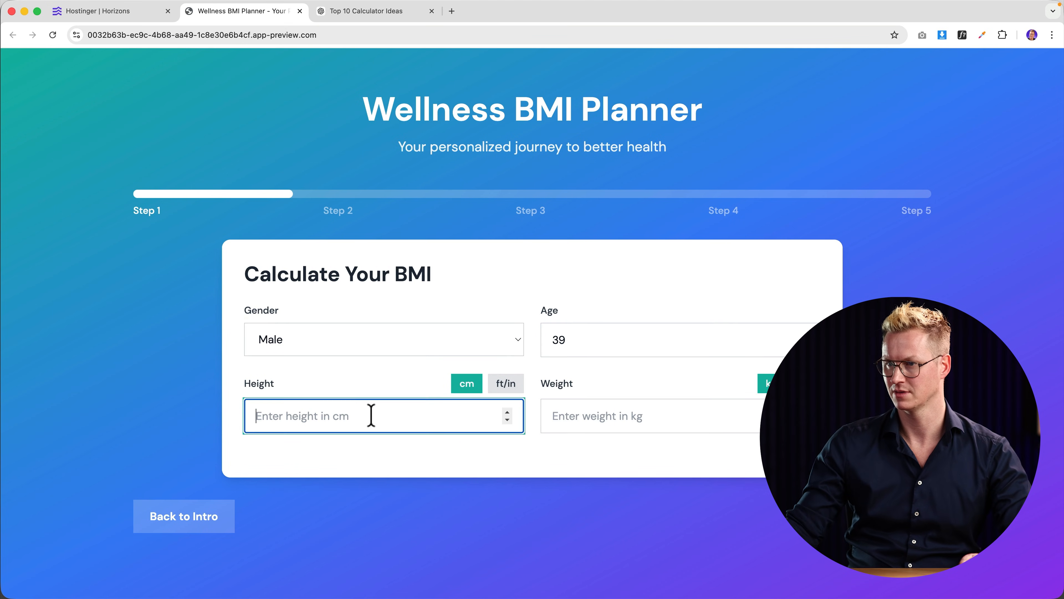
type("190")
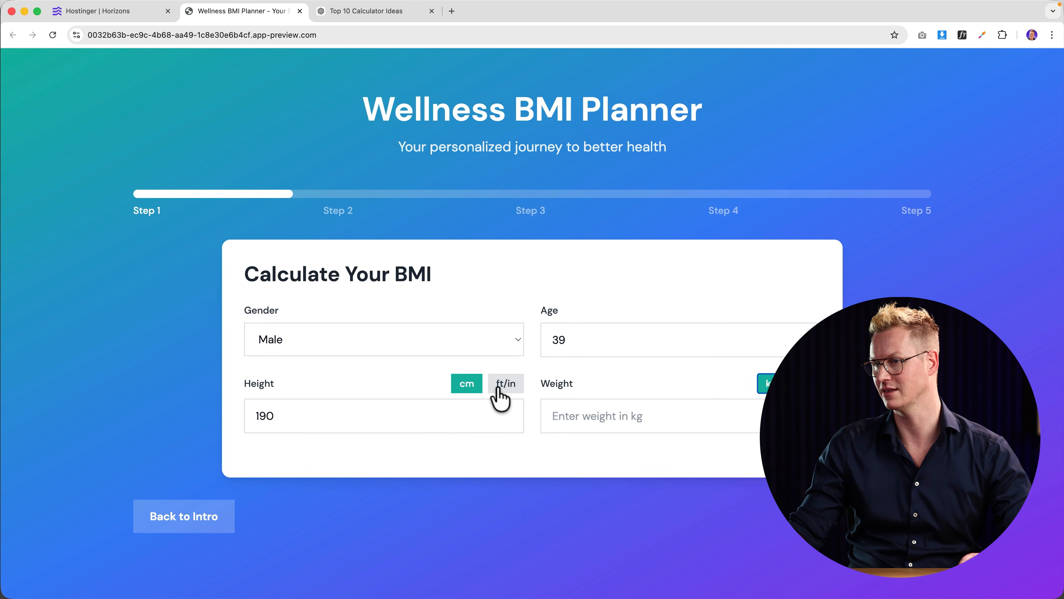
left_click(505, 396)
left_click(474, 387)
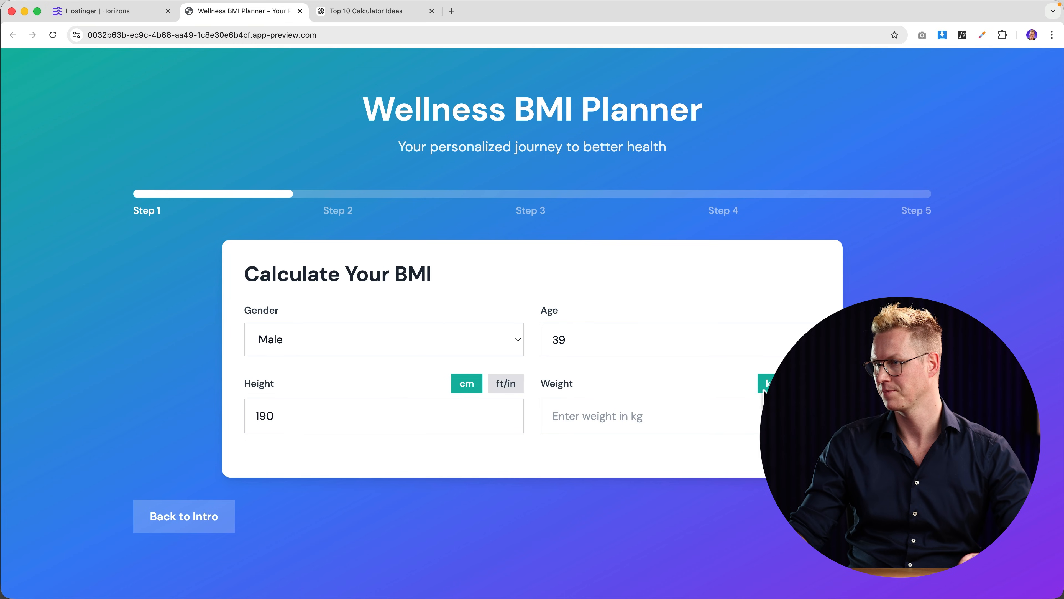
Step: Enter the weight, correcting it until it reads 92 kg
left_click(683, 415)
type("92")
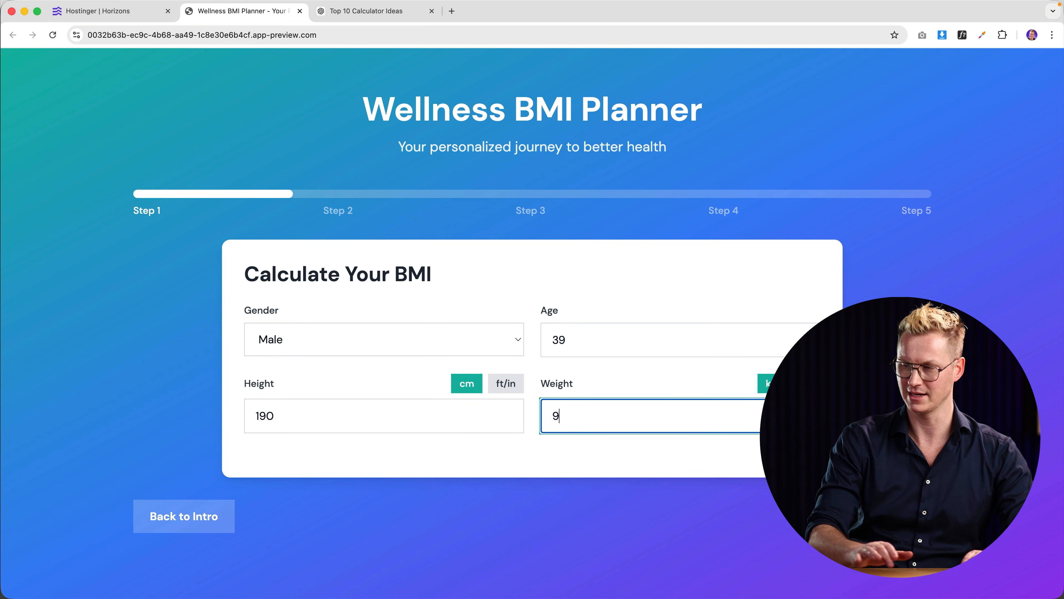
key("BackSpace")
key("BackSpace")
type("87")
scroll(682, 427, "down", 5)
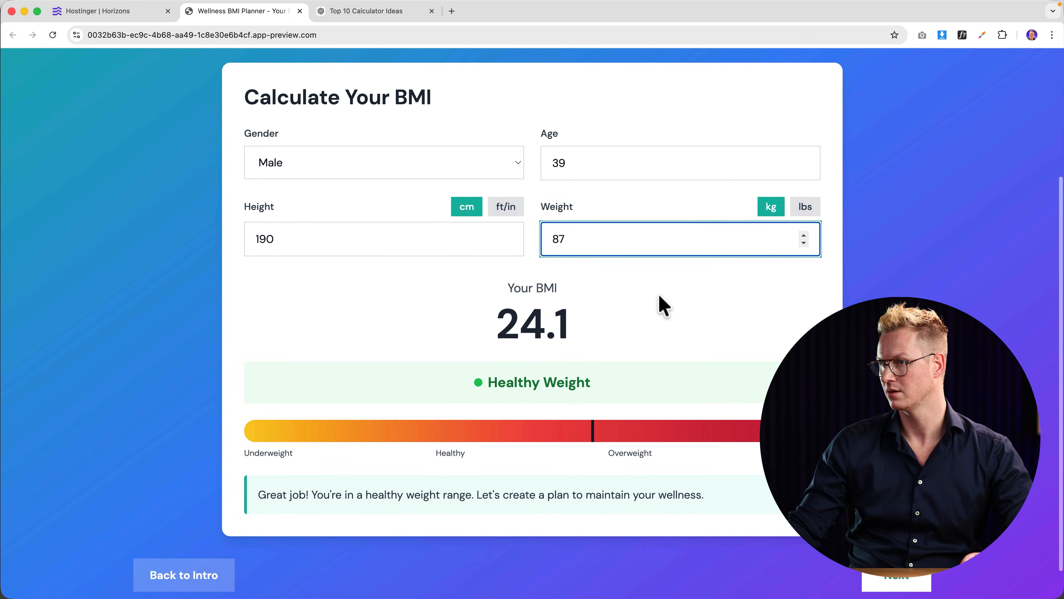
scroll(608, 252, "up", 2)
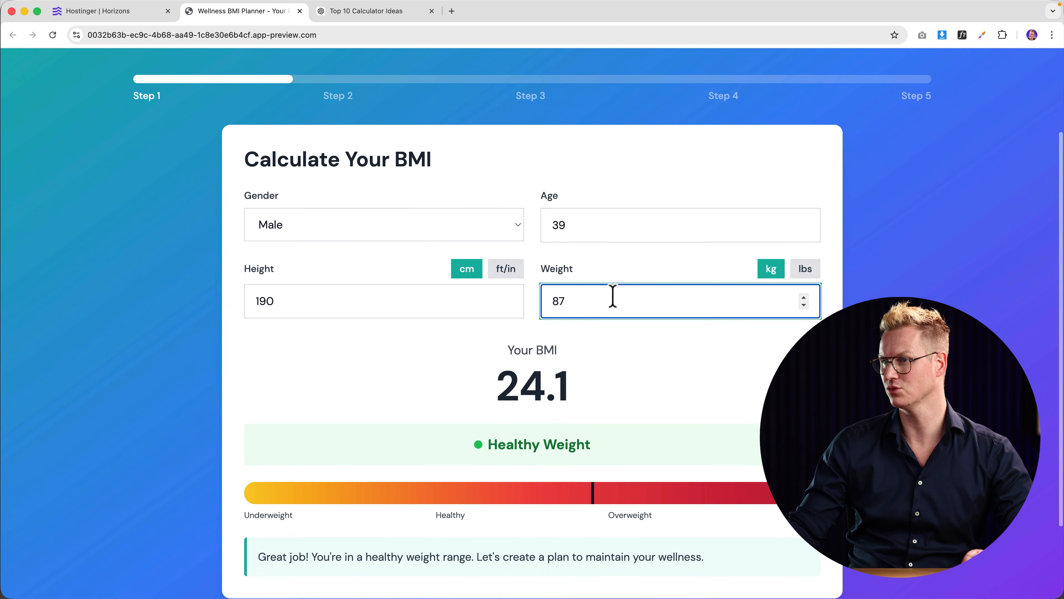
scroll(612, 268, "up", 2)
scroll(610, 293, "down", 2)
scroll(608, 252, "up", 1)
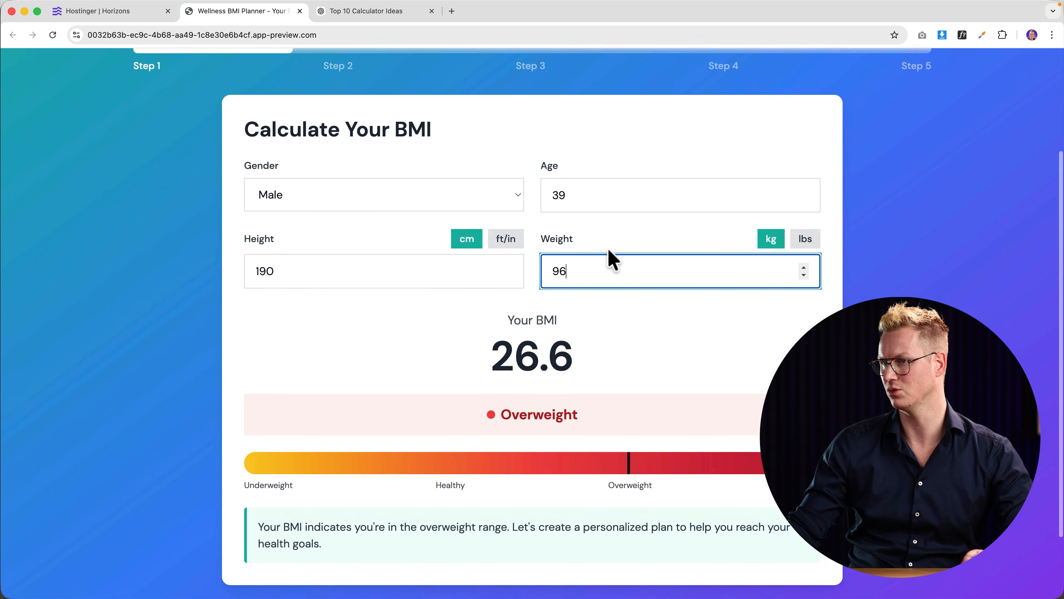
scroll(608, 252, "down", 1)
double_click(599, 258)
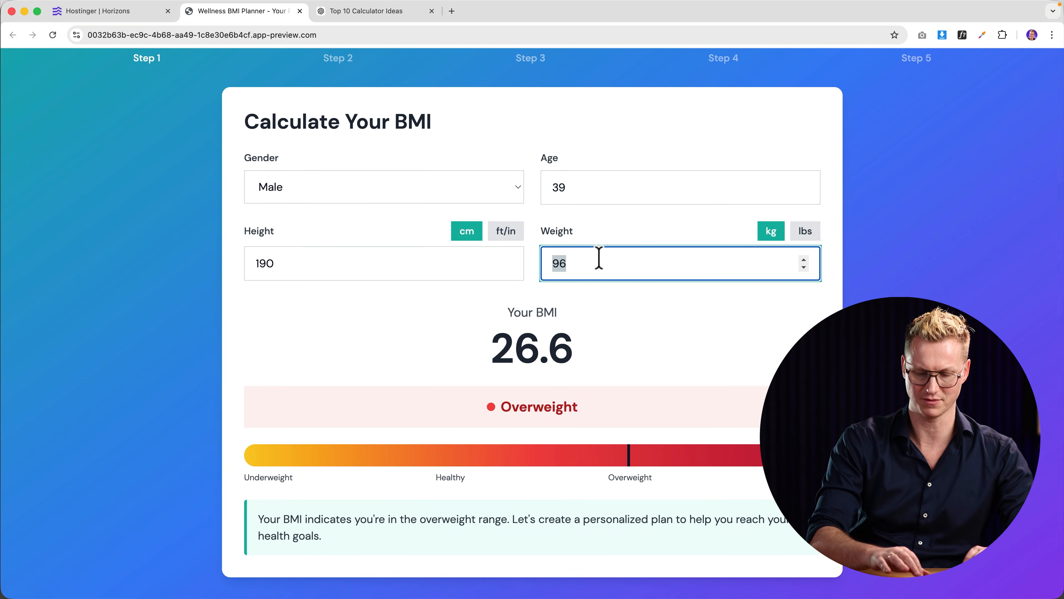
type("9")
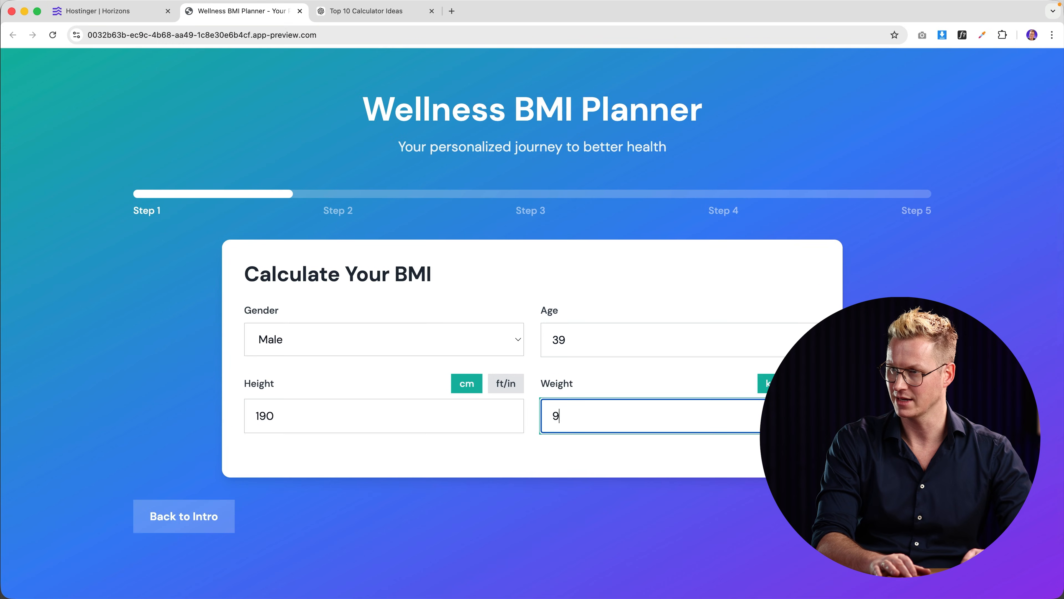
type("2")
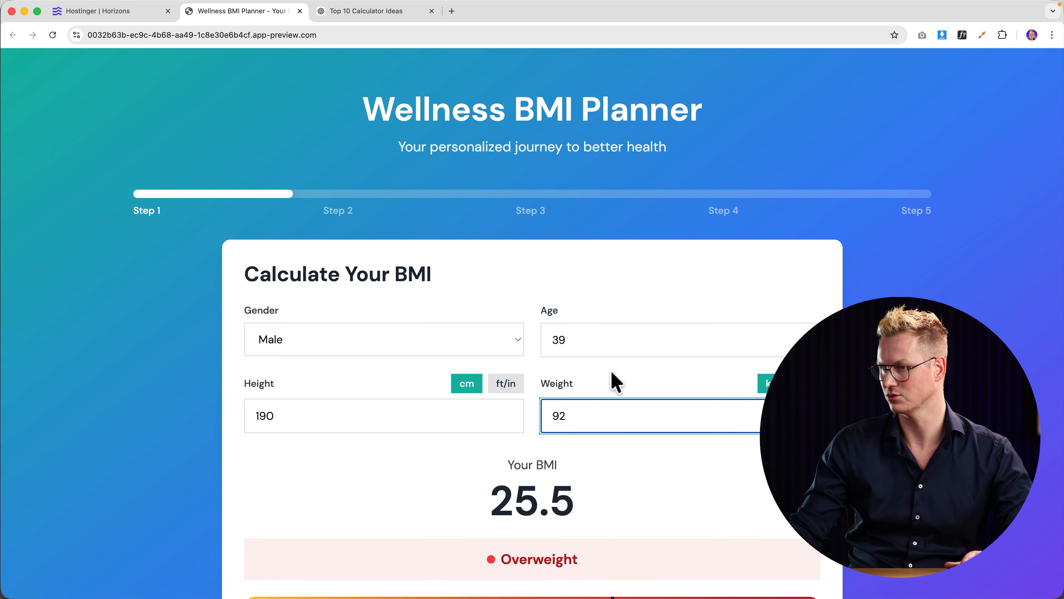
left_click(614, 380)
Step: Advance past the health insights step to the Set Your Goal Timeline step
scroll(536, 369, "down", 5)
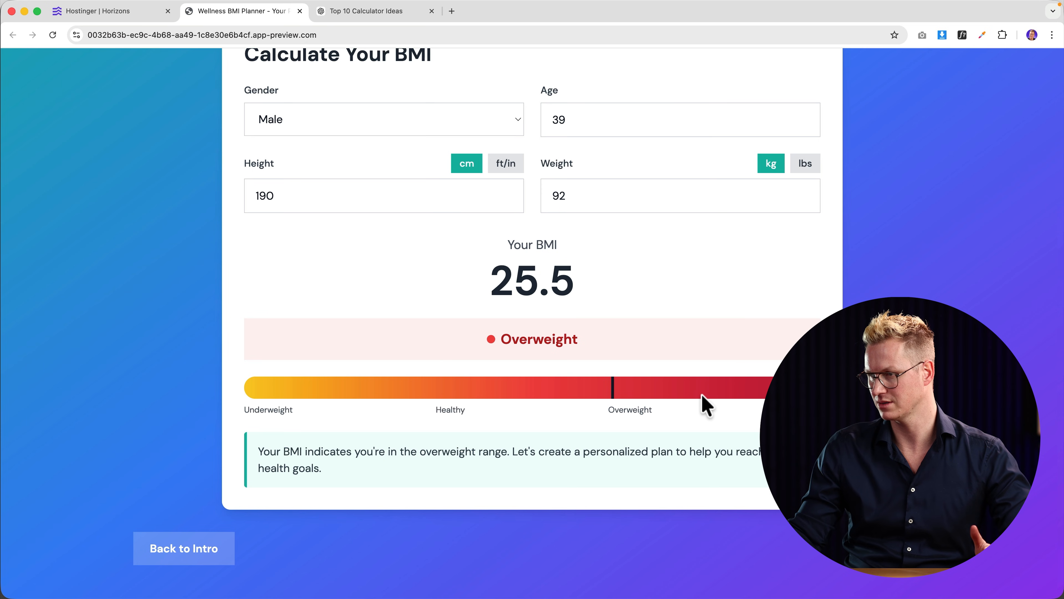
left_click(891, 548)
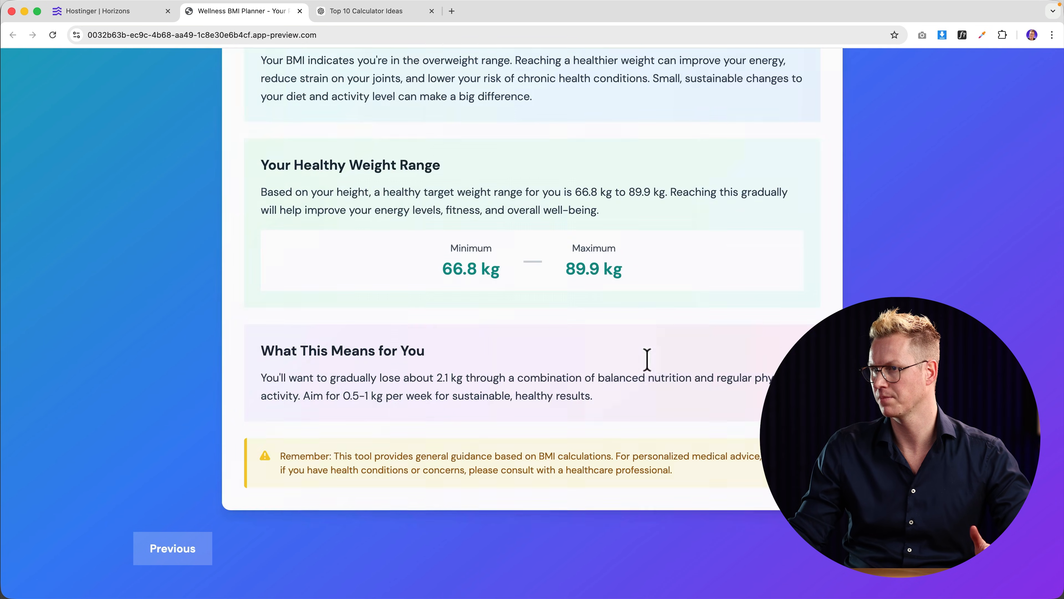
scroll(645, 360, "up", 4)
scroll(649, 369, "down", 5)
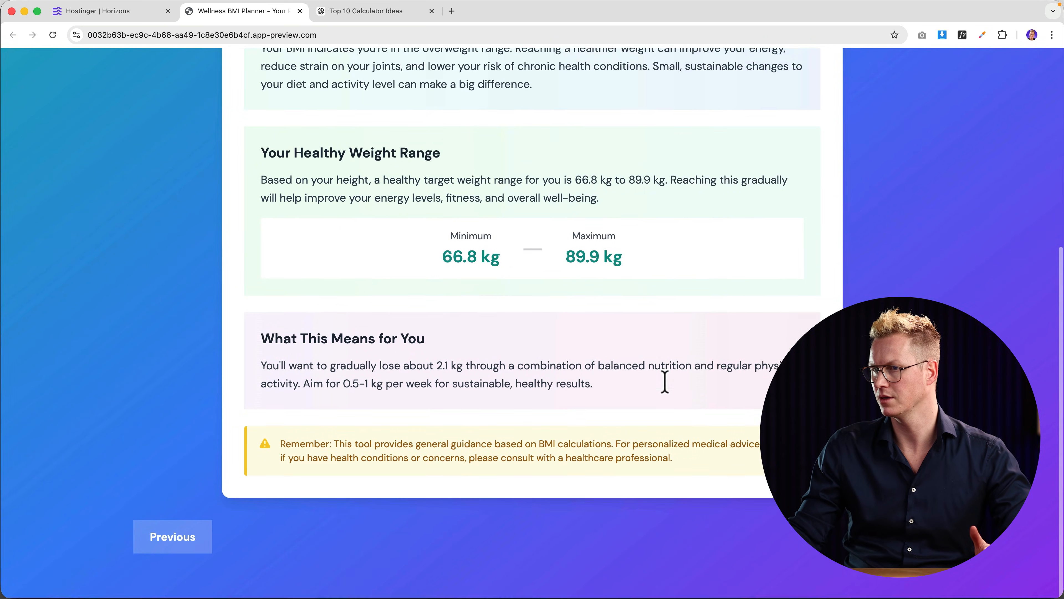
left_click(893, 540)
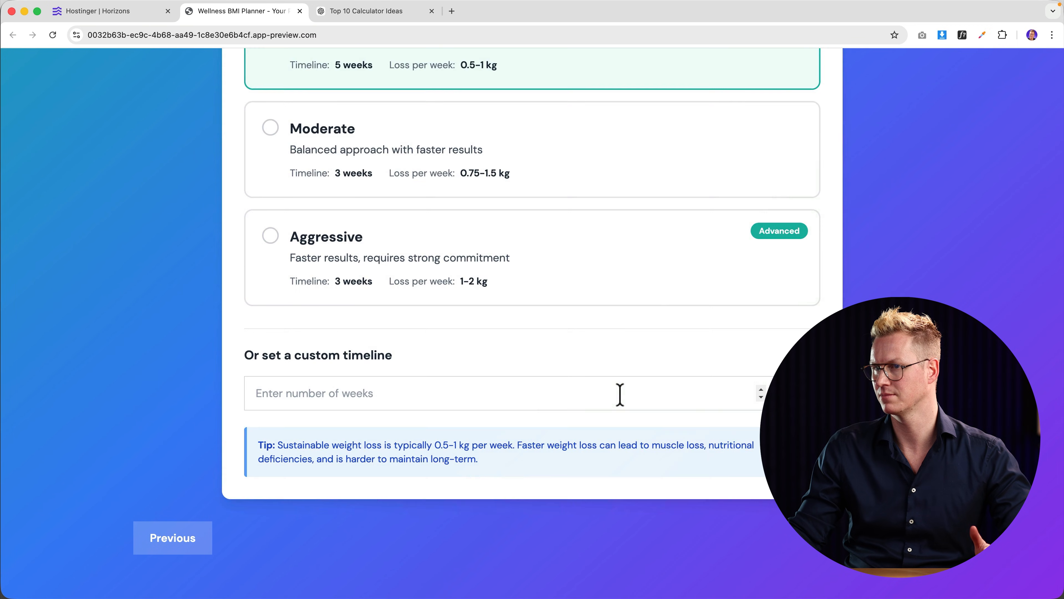
scroll(620, 394, "up", 8)
Step: Back in the editor, start the embedded preview's BMI form and choose Male as gender
left_click(138, 13)
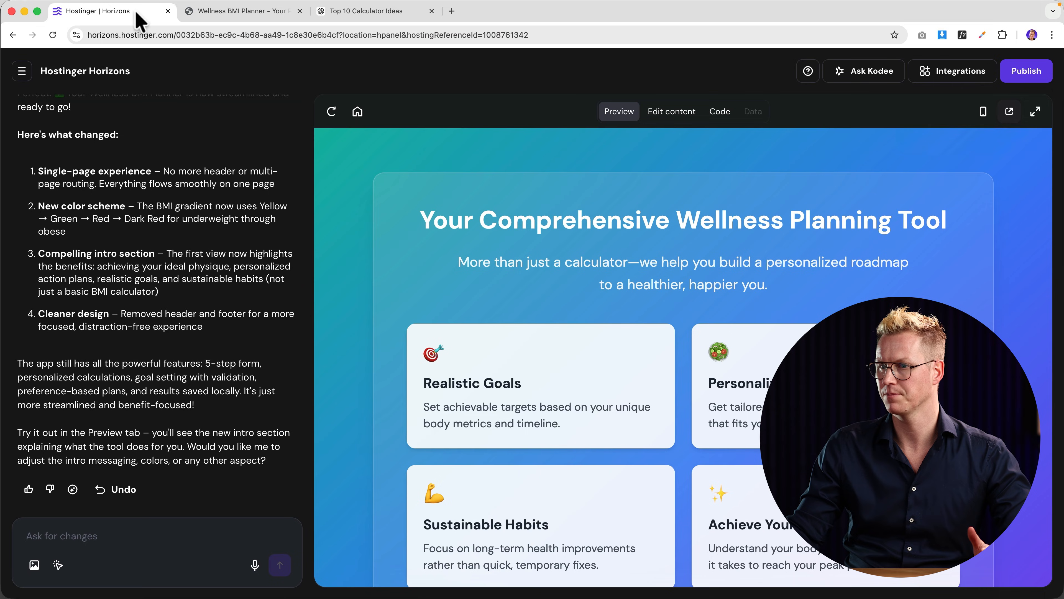
scroll(487, 411, "down", 5)
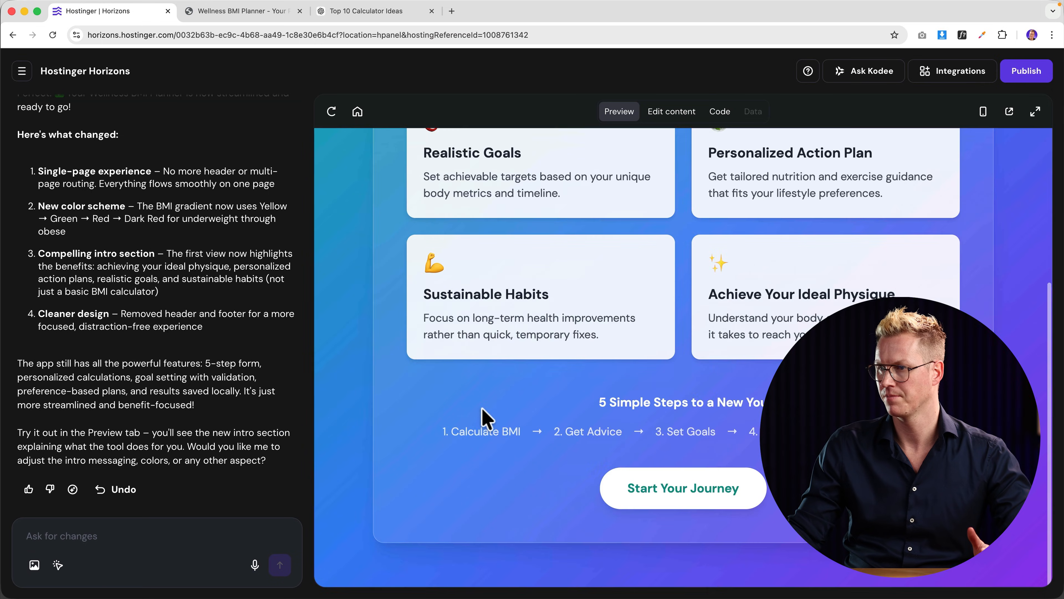
left_click(682, 491)
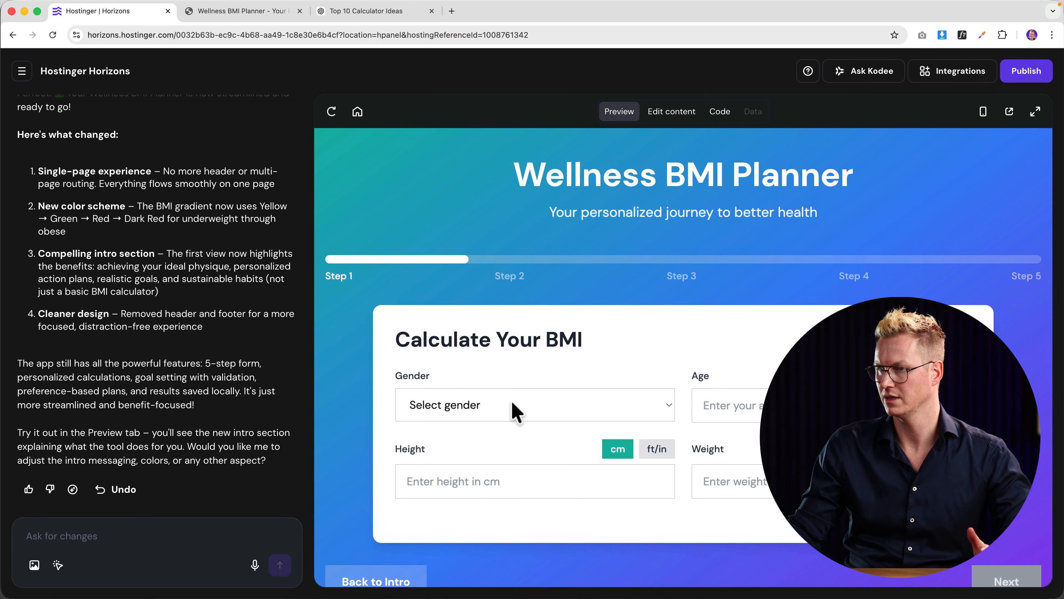
left_click(518, 404)
left_click(488, 417)
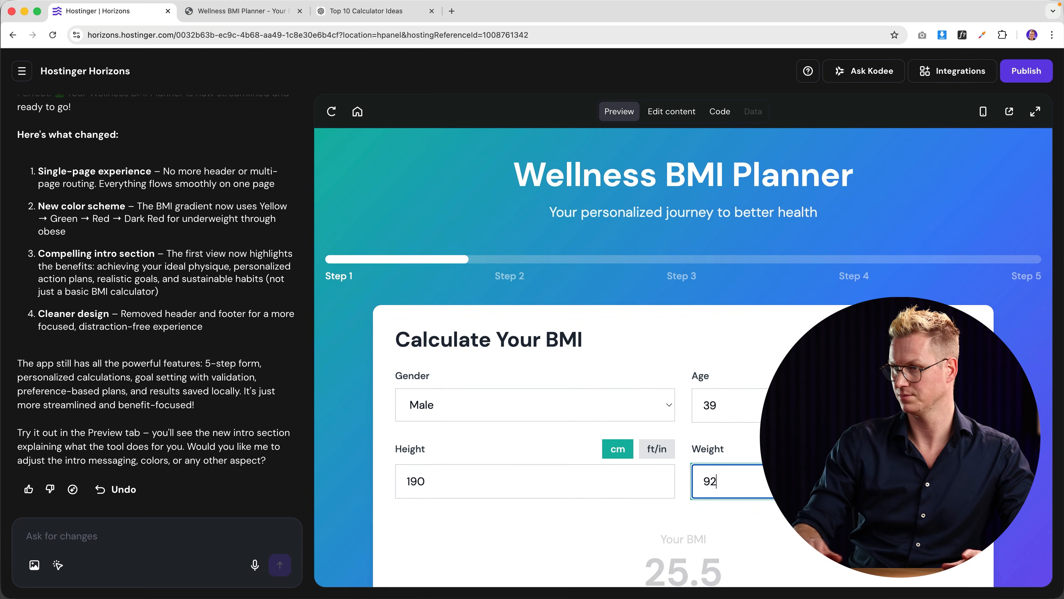
scroll(758, 495, "down", 7)
scroll(732, 452, "up", 1)
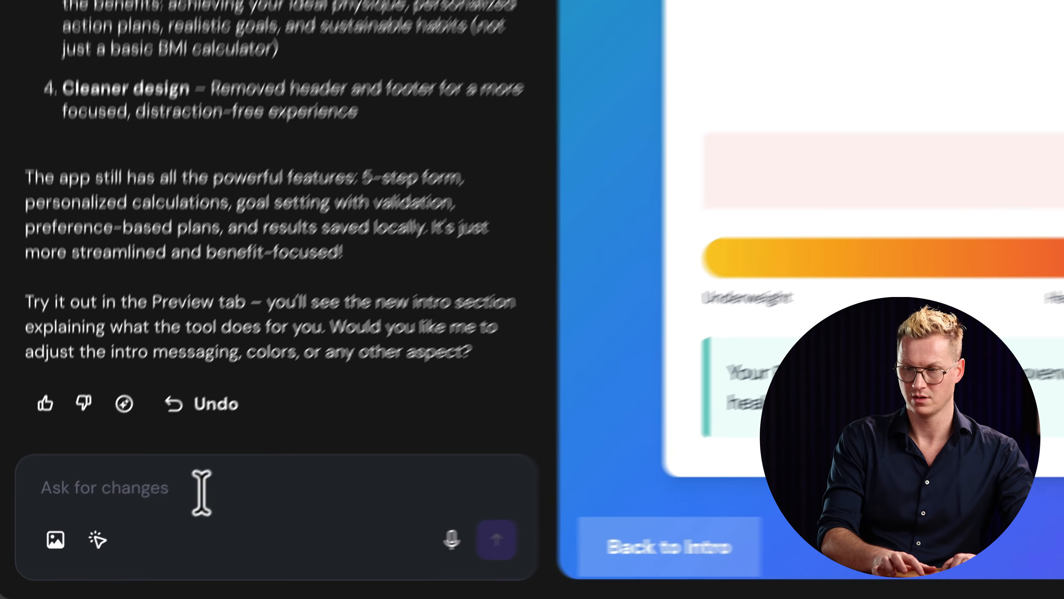
Step: Request a BMI scale of solid yellow, green, red and dark red blocks instead of a gradient
left_click(117, 539)
type("The BMI sc")
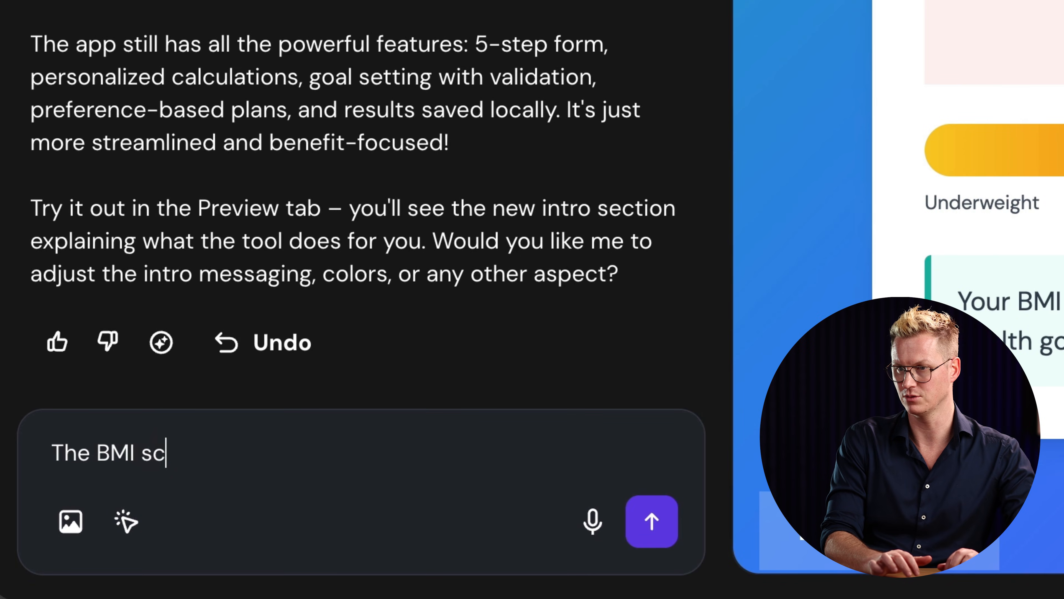
type("ale should not have")
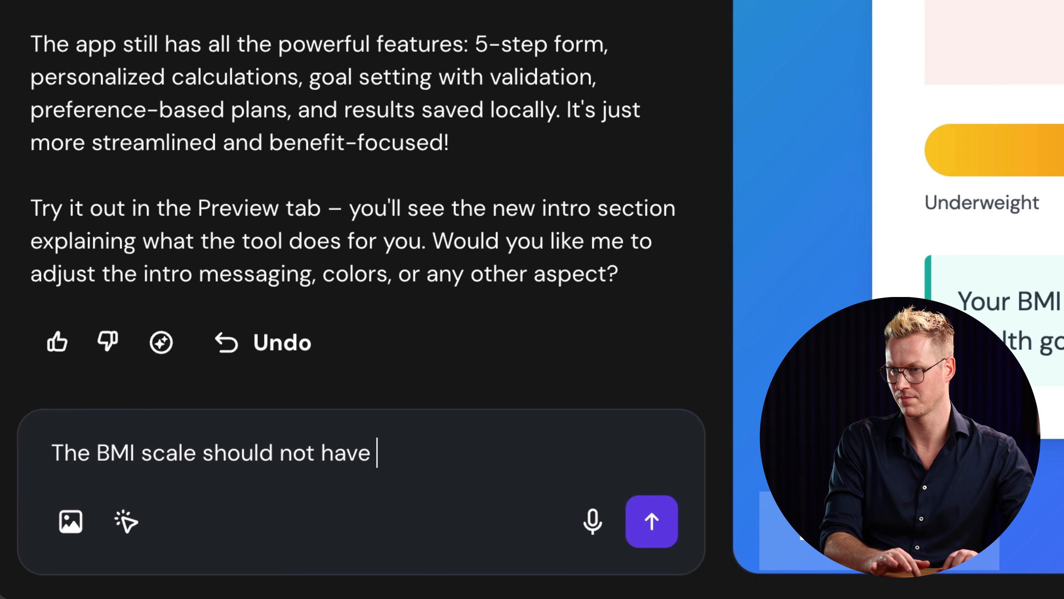
type(". a gradient, b")
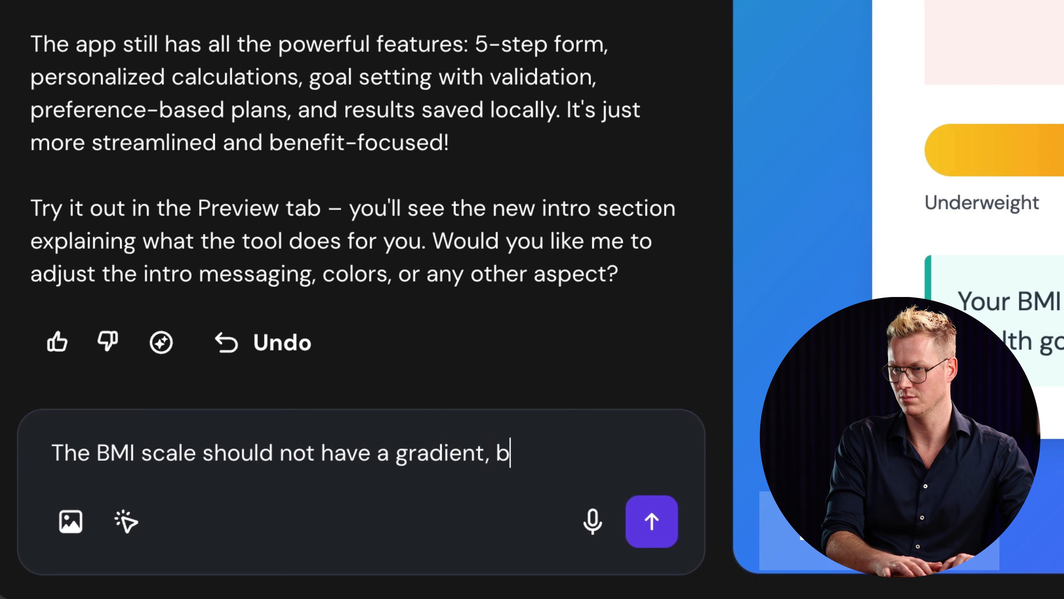
type("ut hard lines")
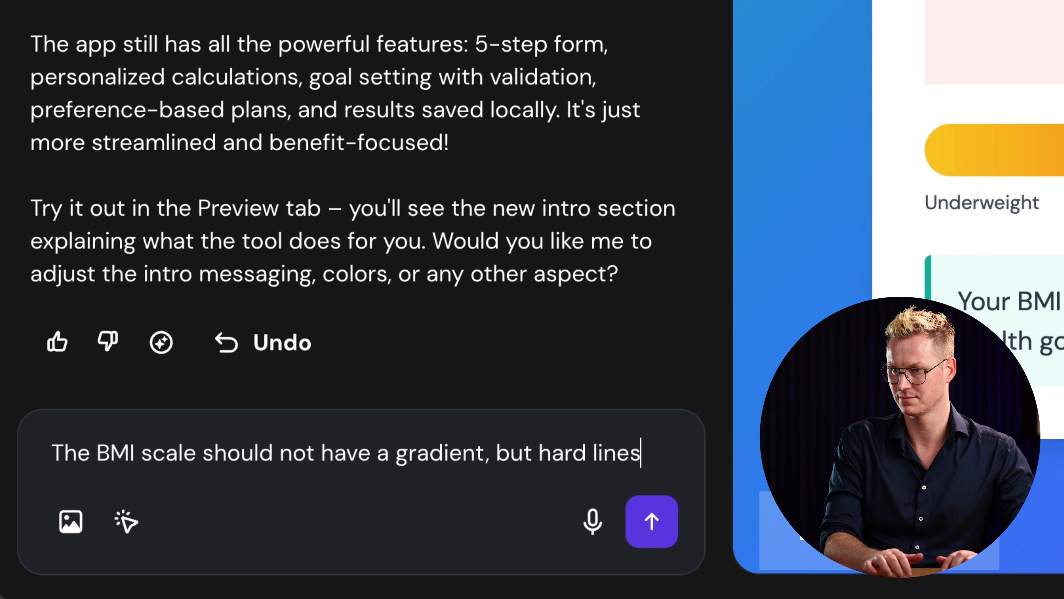
type(". So a ")
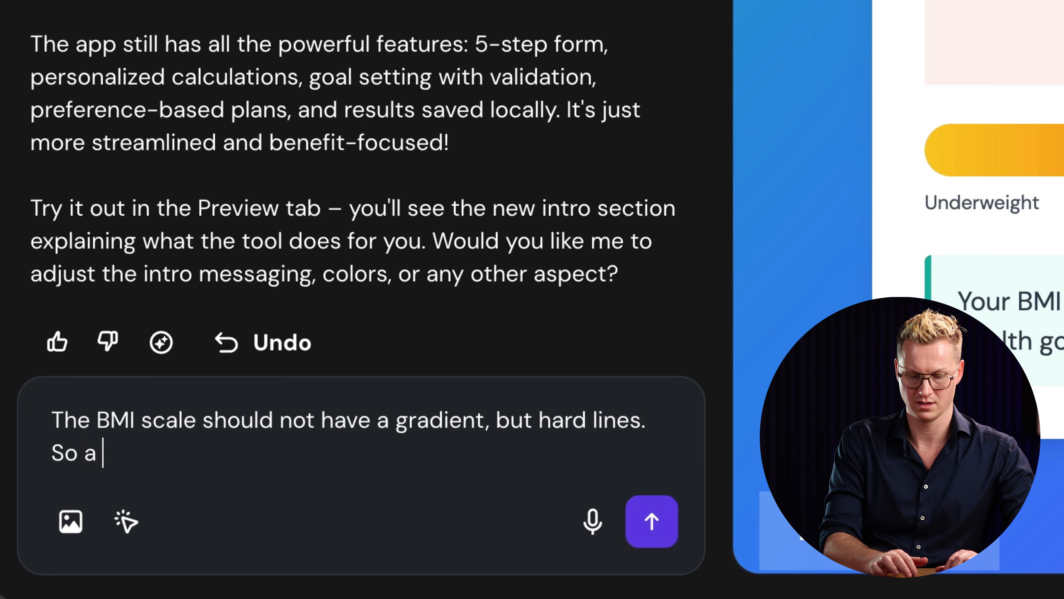
type("yellow o")
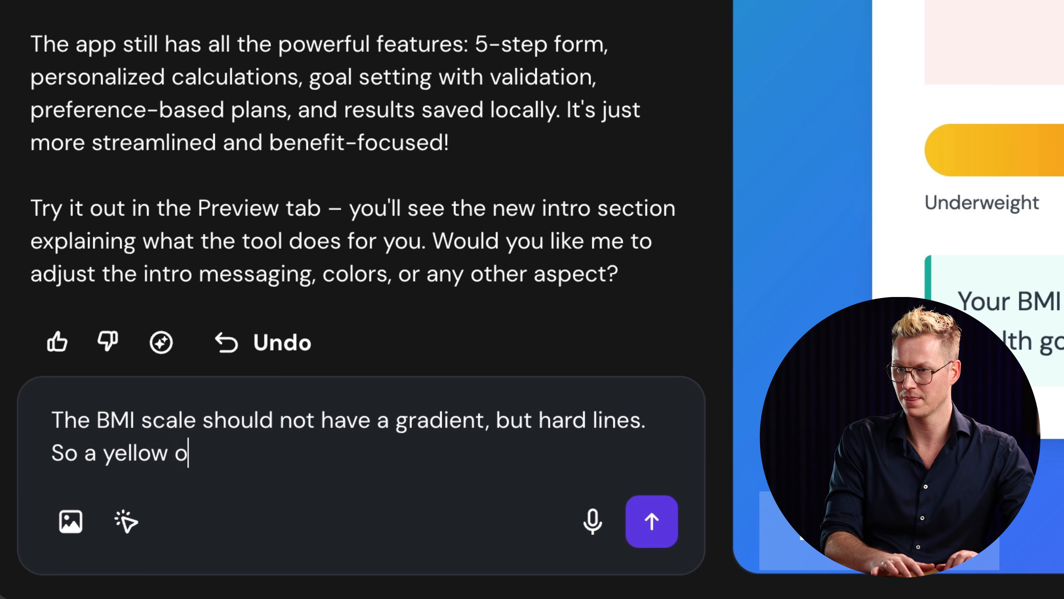
type("ne for y")
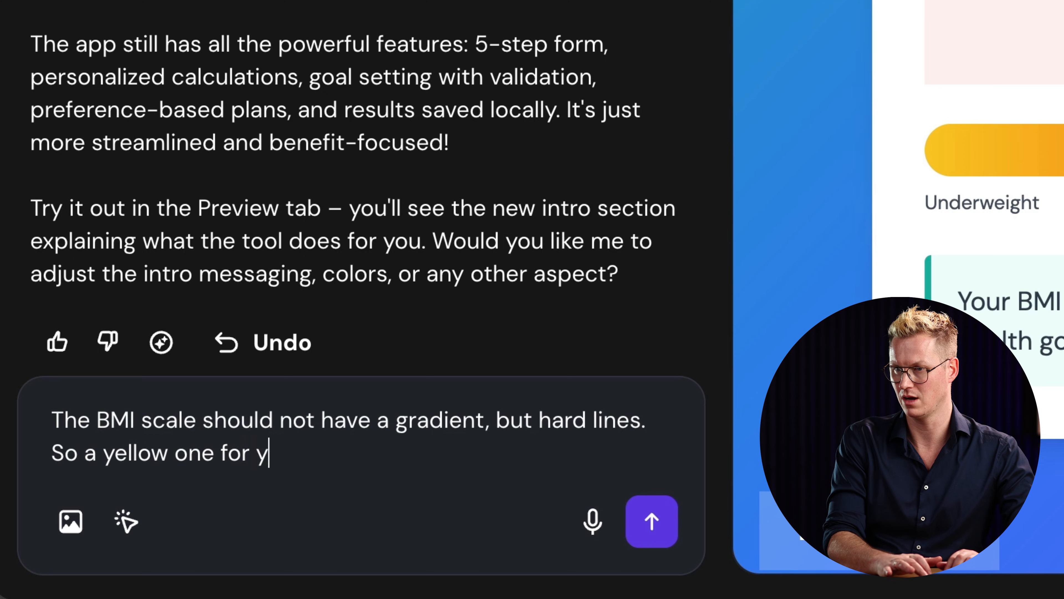
key("BackSpace")
type("underwie")
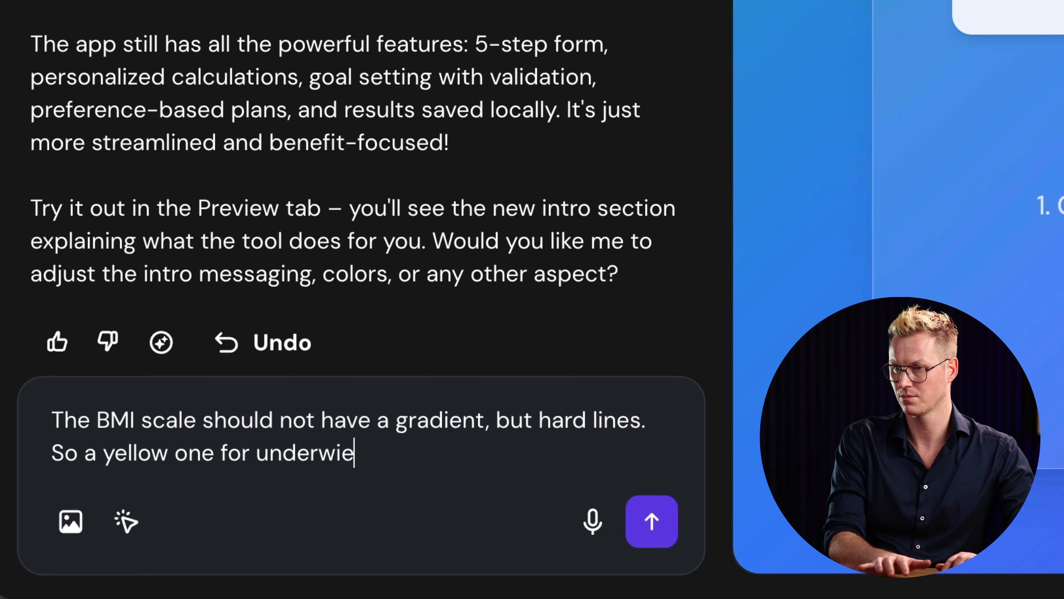
key("BackSpace")
key("BackSpace")
type("eight,")
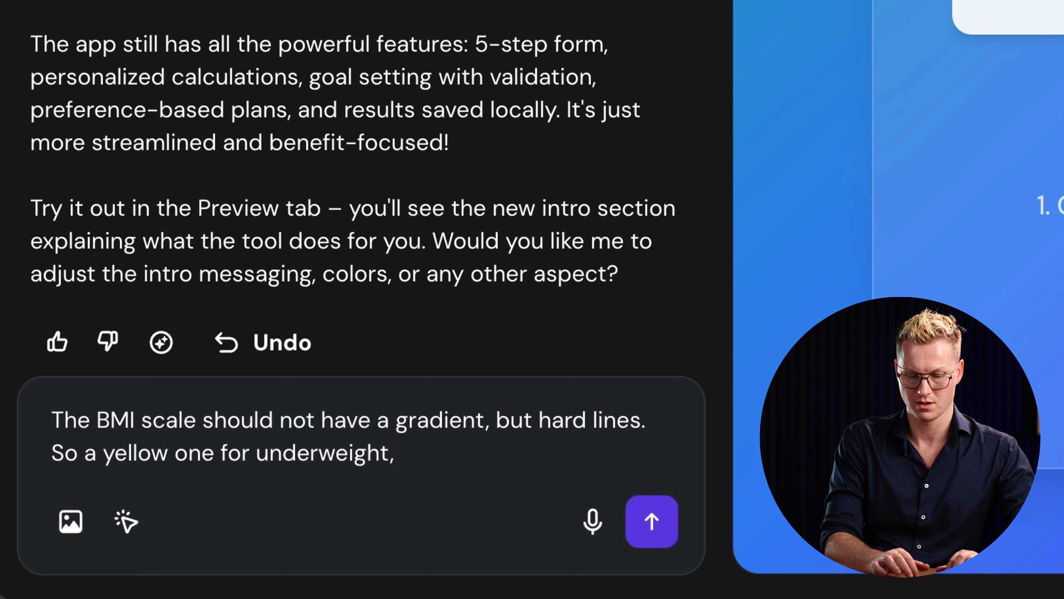
type(" green one f")
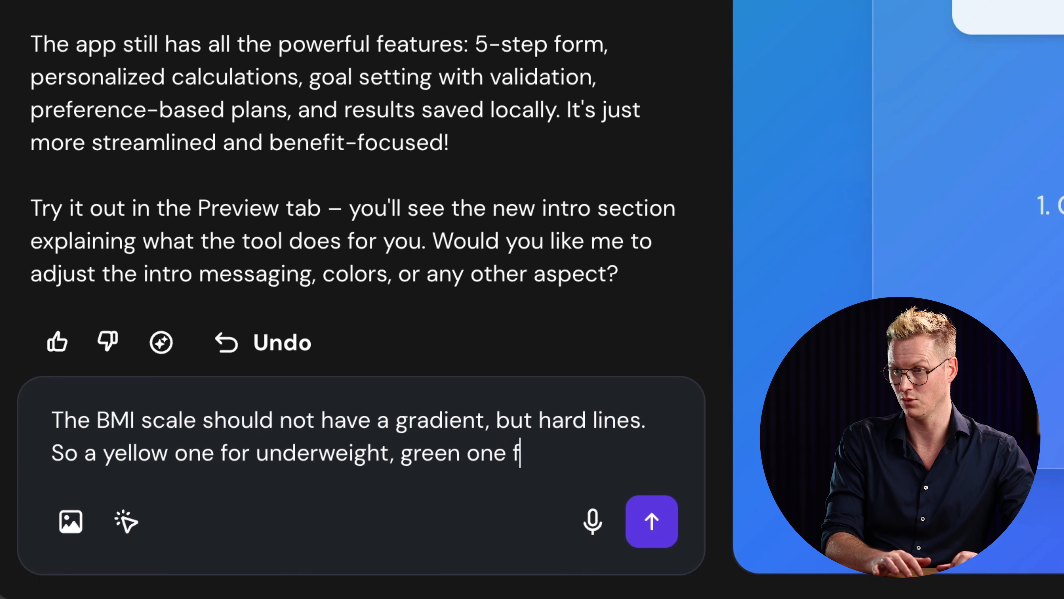
type("or normal,")
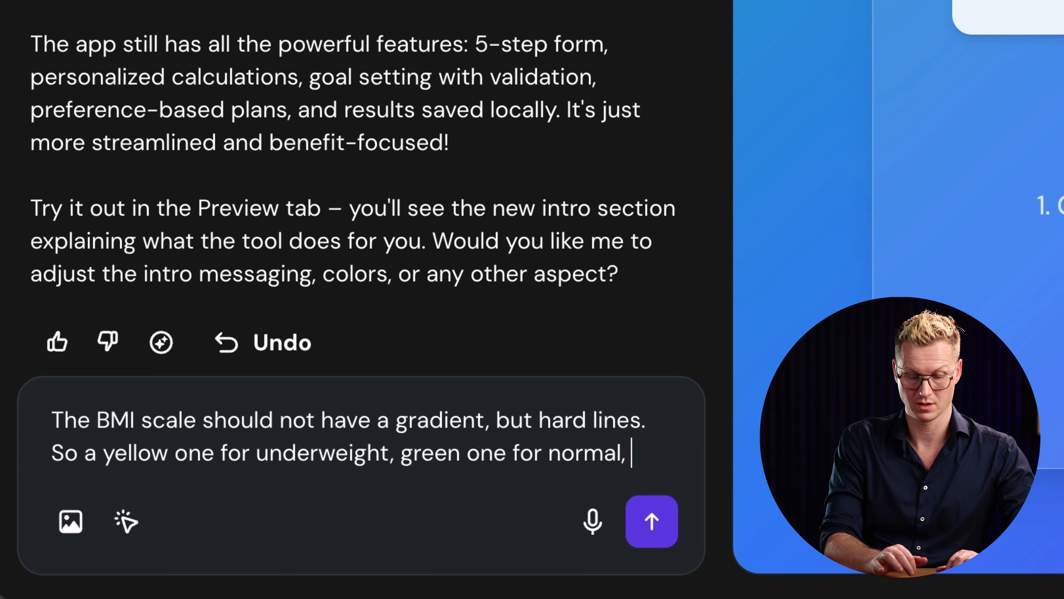
type("o")
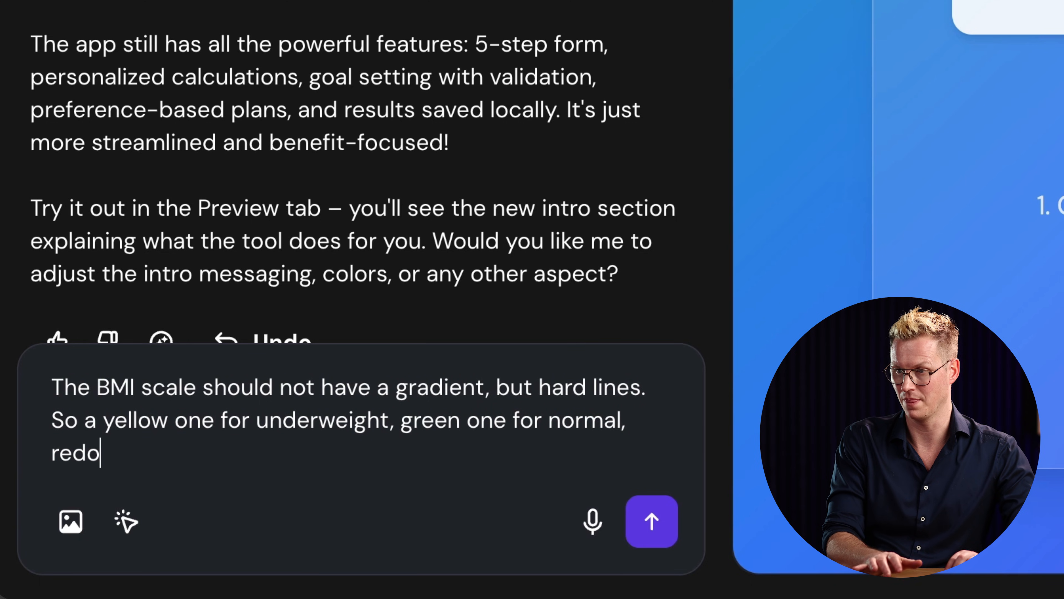
key("BackSpace")
key("BackSpace")
type("d one for")
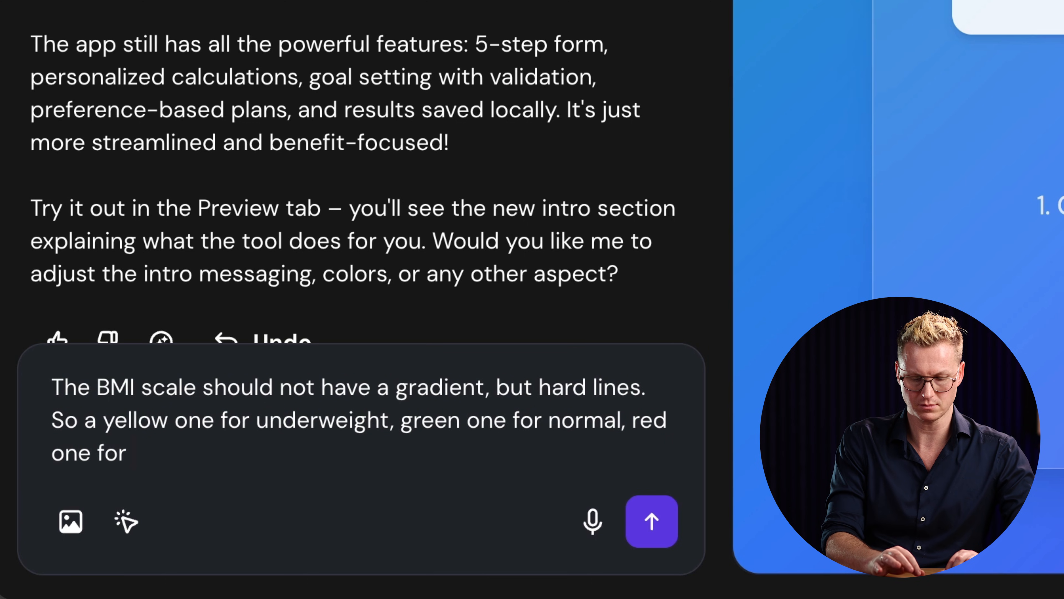
type(" overweight and")
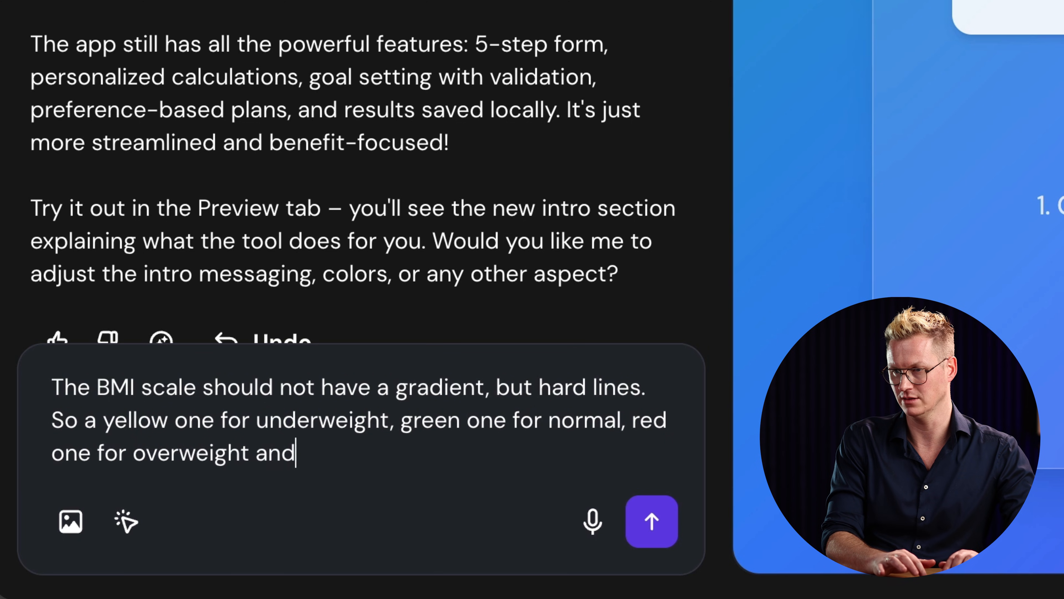
type(" dark red one for")
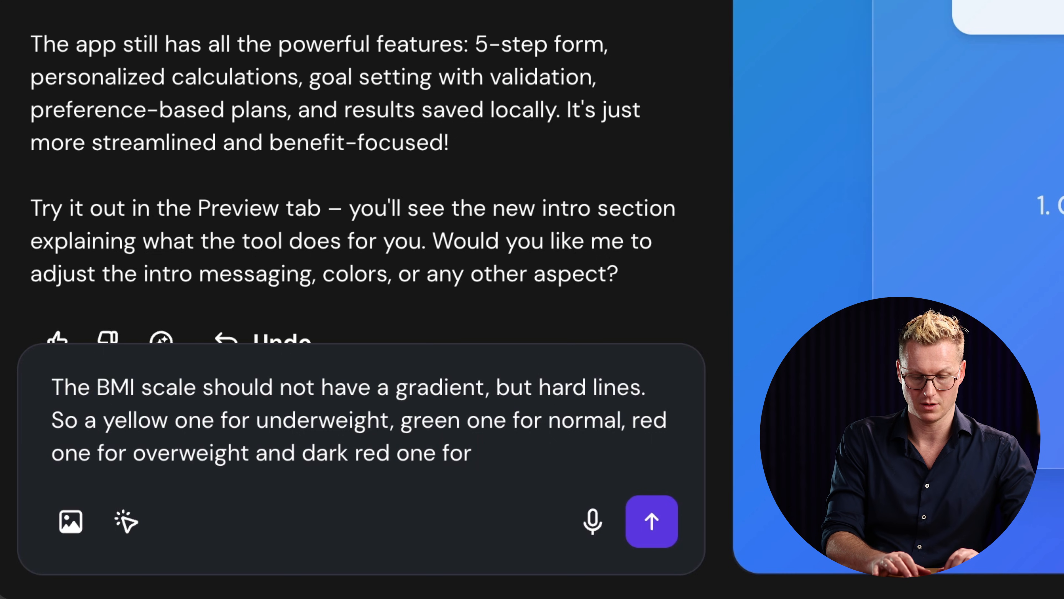
type(" obese.")
Step: Add that calculator form number fields be keyboard-only, and send the request
key("shift+Return")
key("shift+Return")
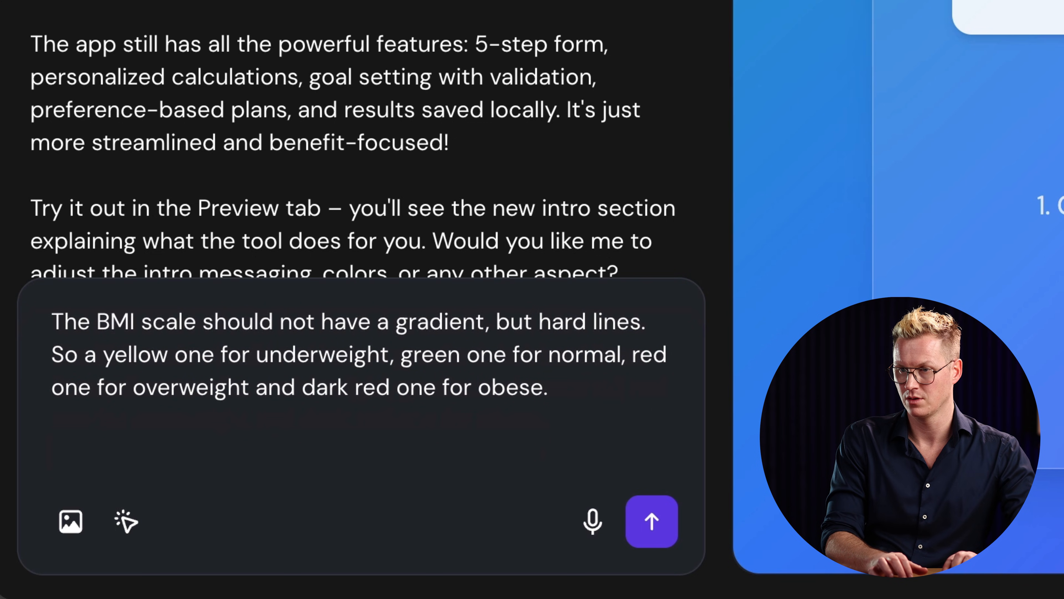
type("Also there s")
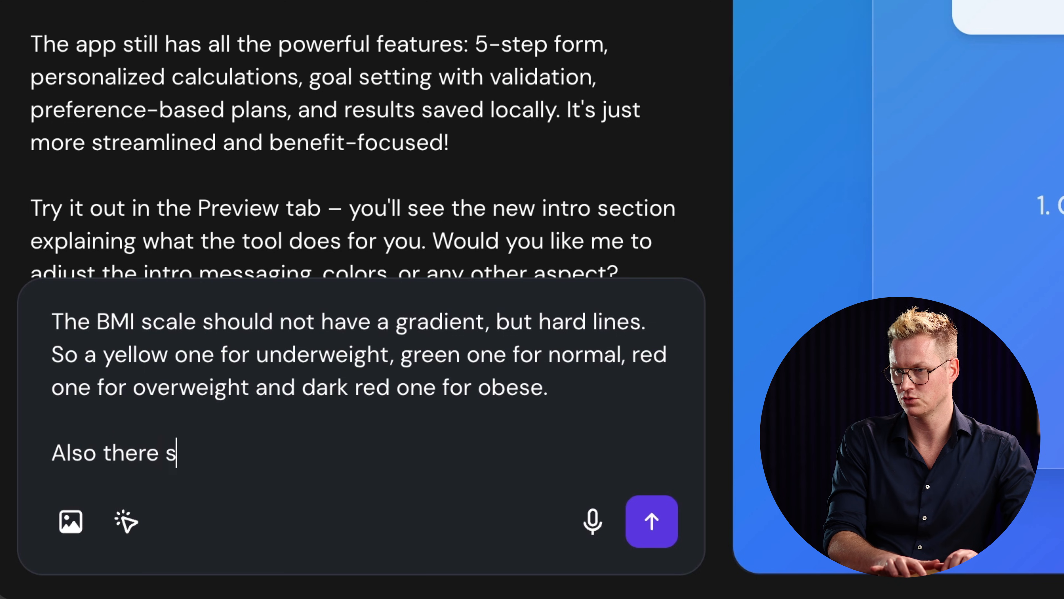
type("hould be now arrows in the B")
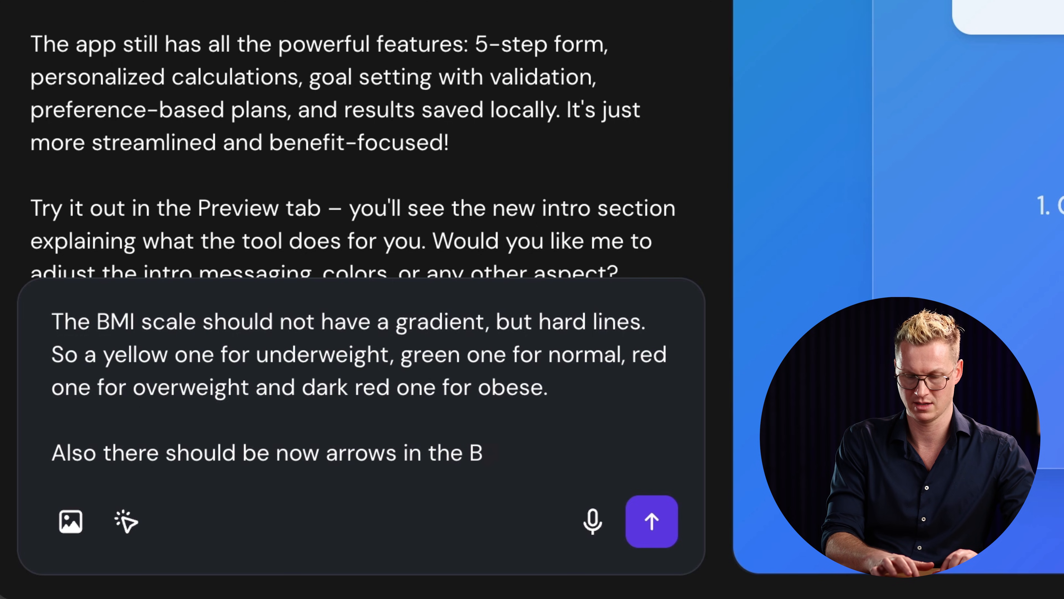
type("ulator form. Only")
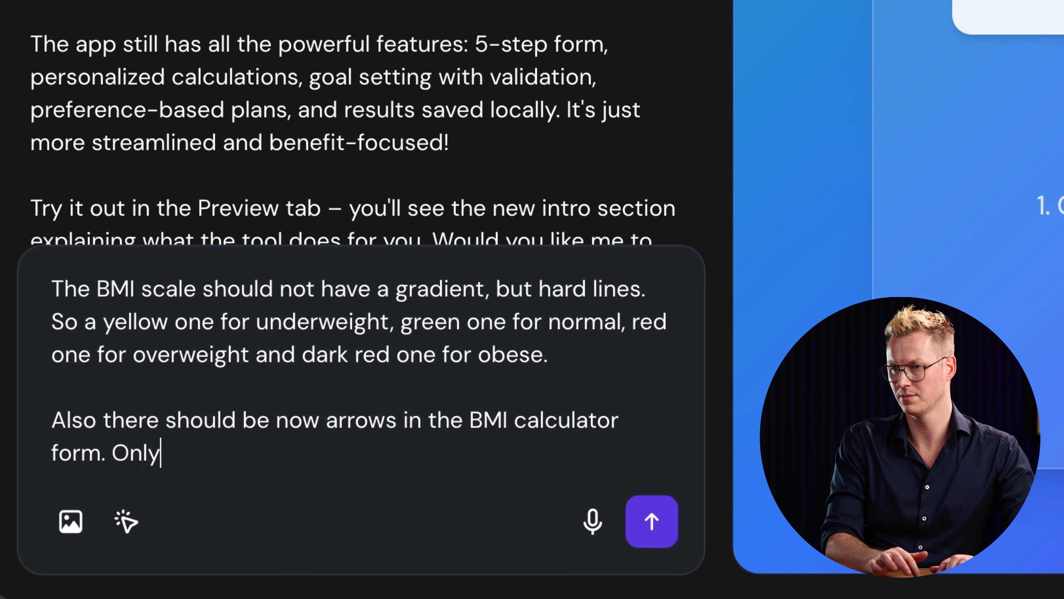
key("BackSpace")
key("BackSpace")
key("BackSpace")
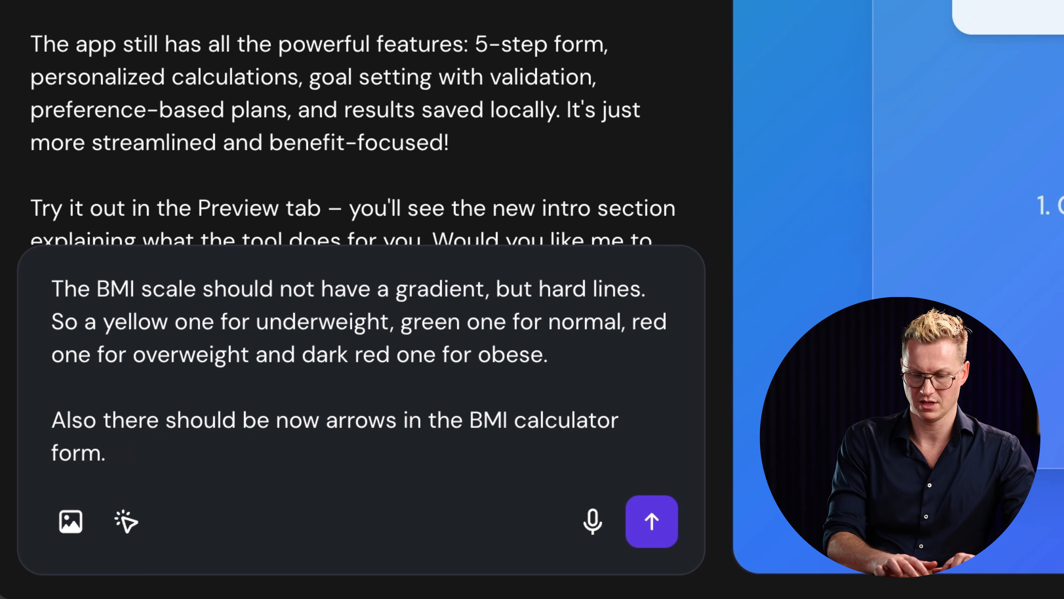
type("only be")
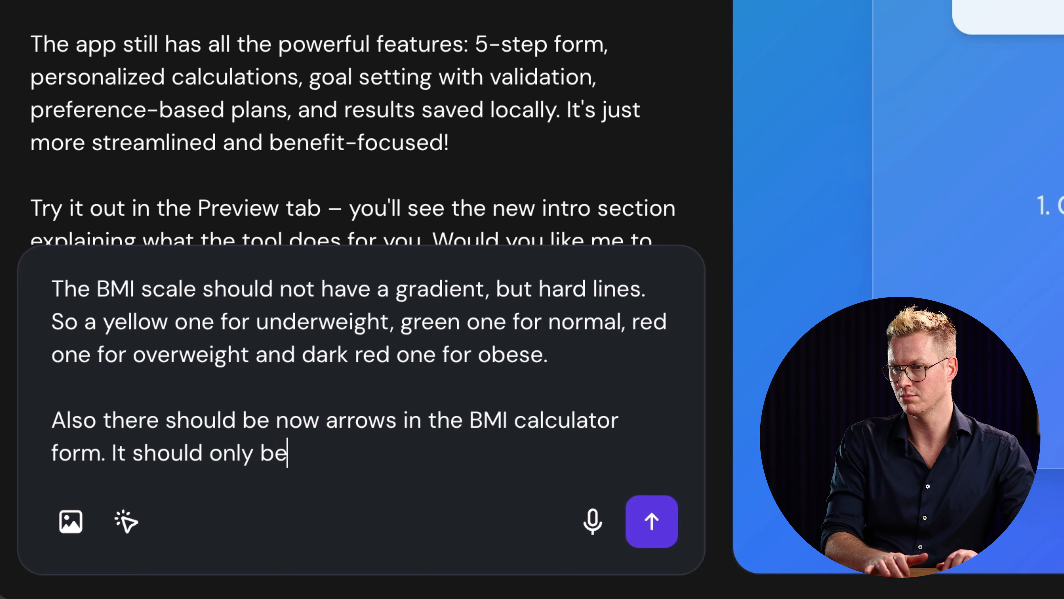
type(" possible to fill in the numbers")
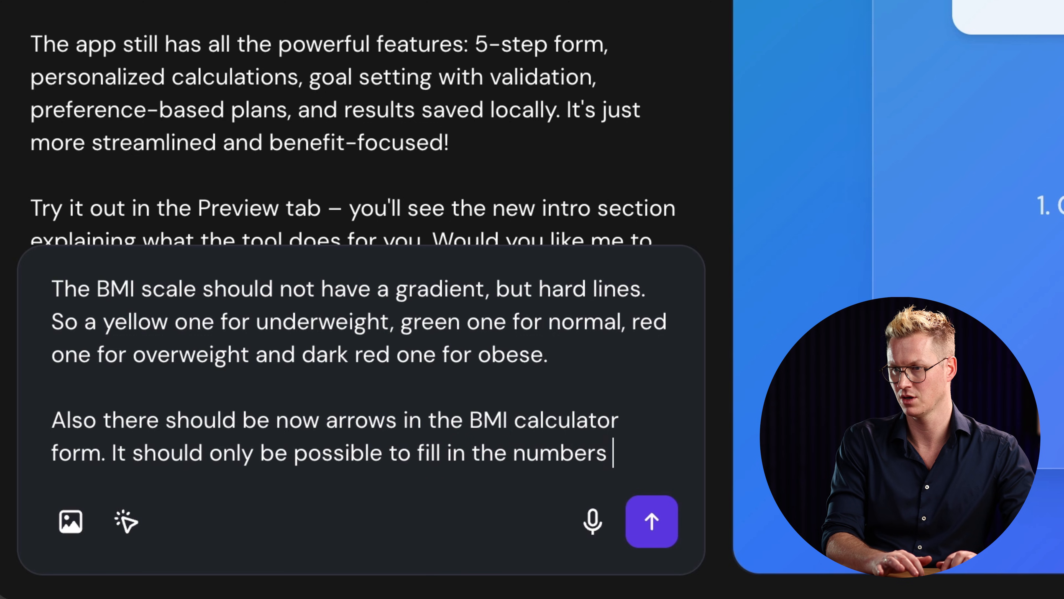
type("with they ke")
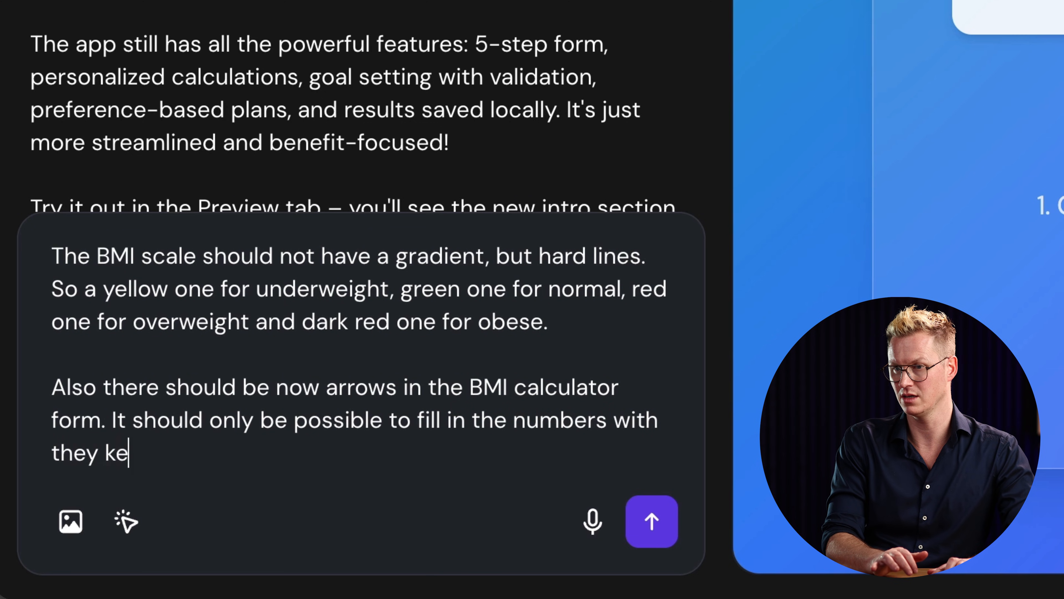
type("yword.")
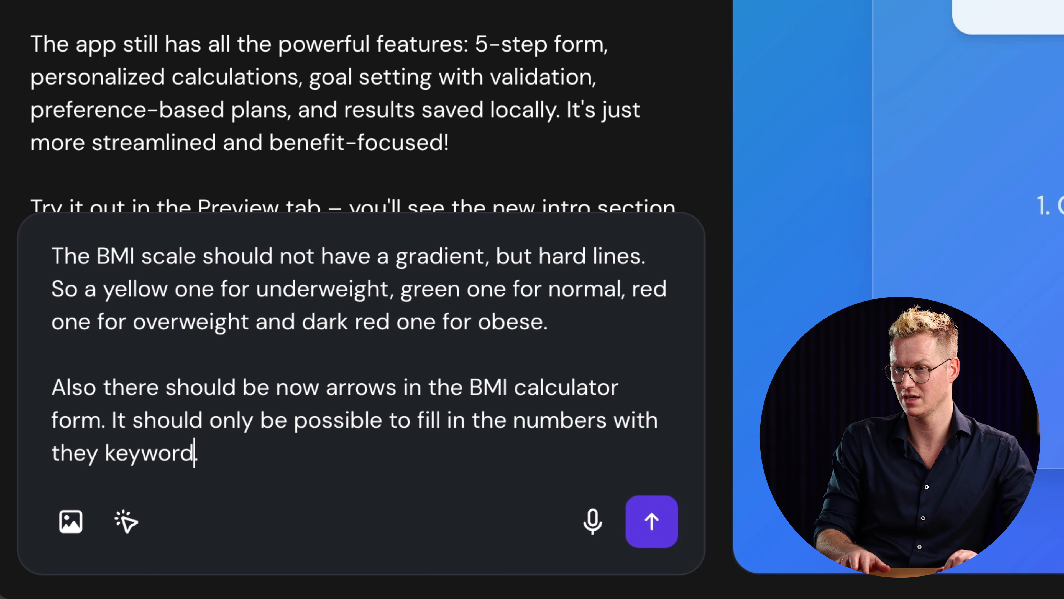
key("BackSpace")
type("bo")
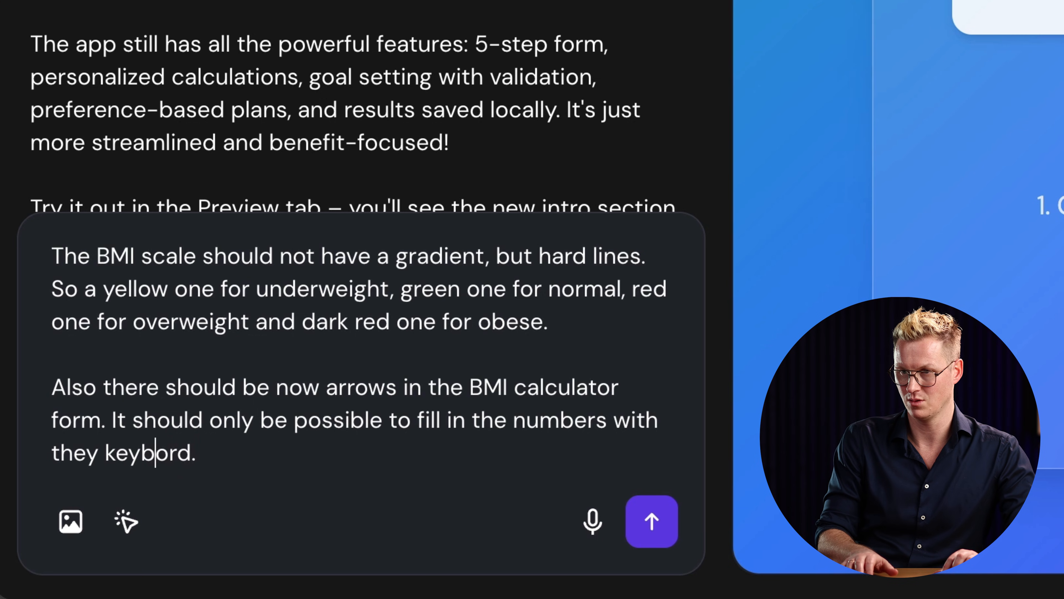
type("a")
key("Return")
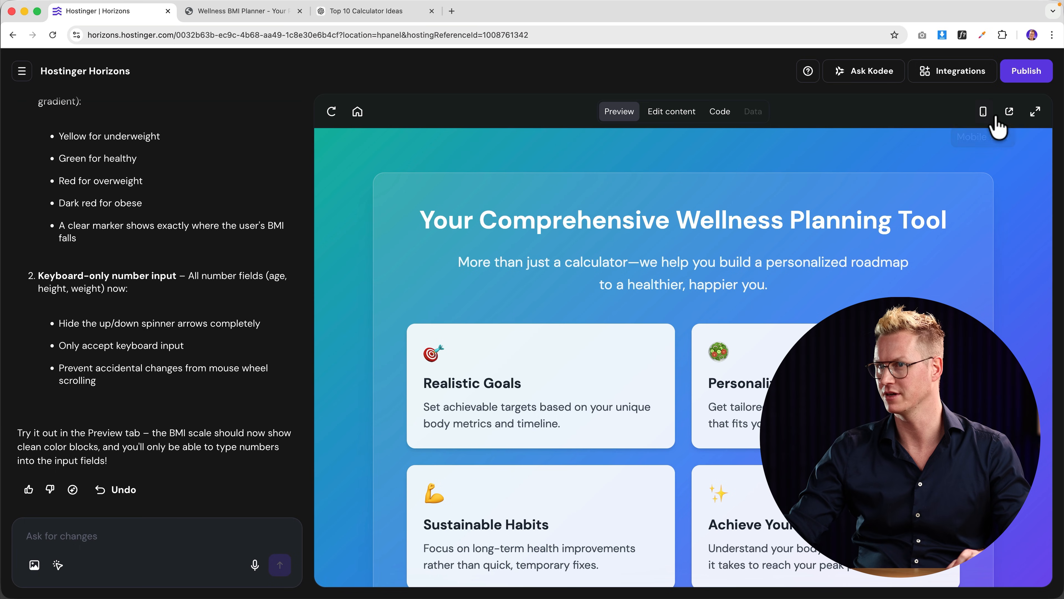
Step: Open the app preview in a new tab, close the duplicate tab, and scroll the intro page
left_click(1009, 111)
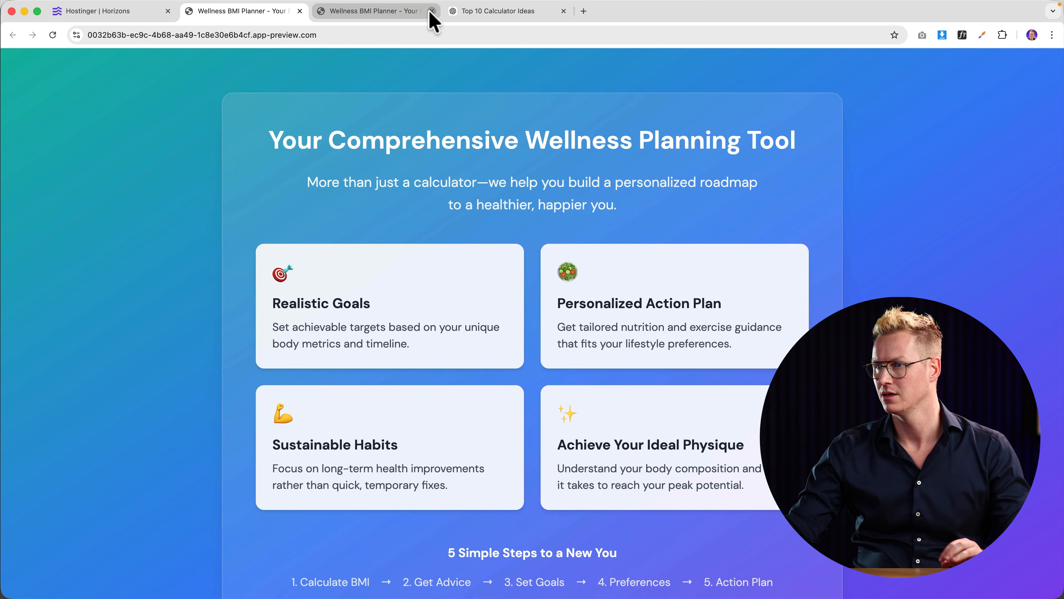
left_click(431, 11)
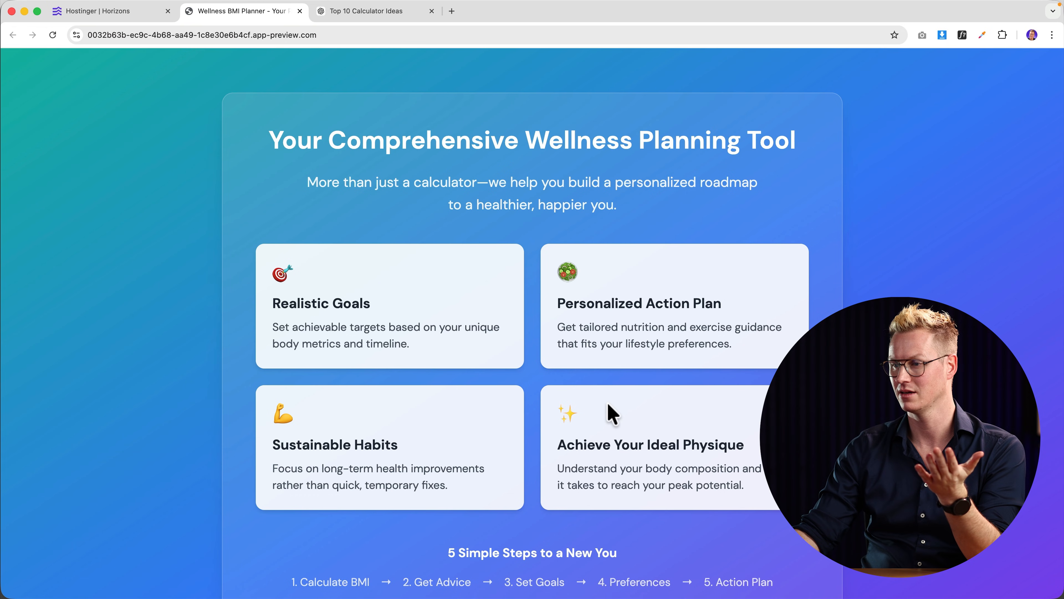
scroll(531, 532, "down", 5)
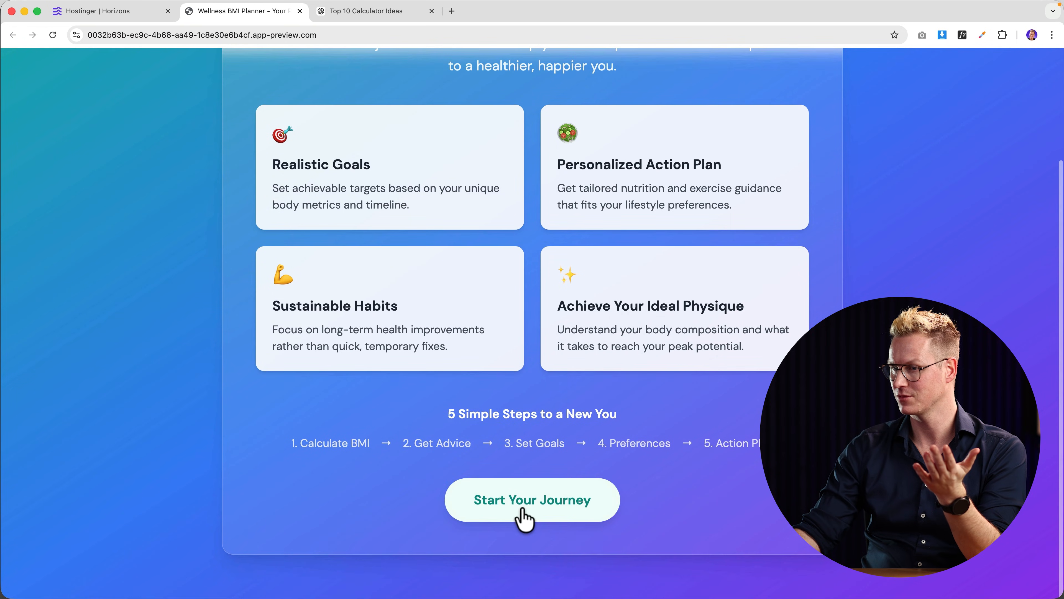
scroll(377, 463, "up", 5)
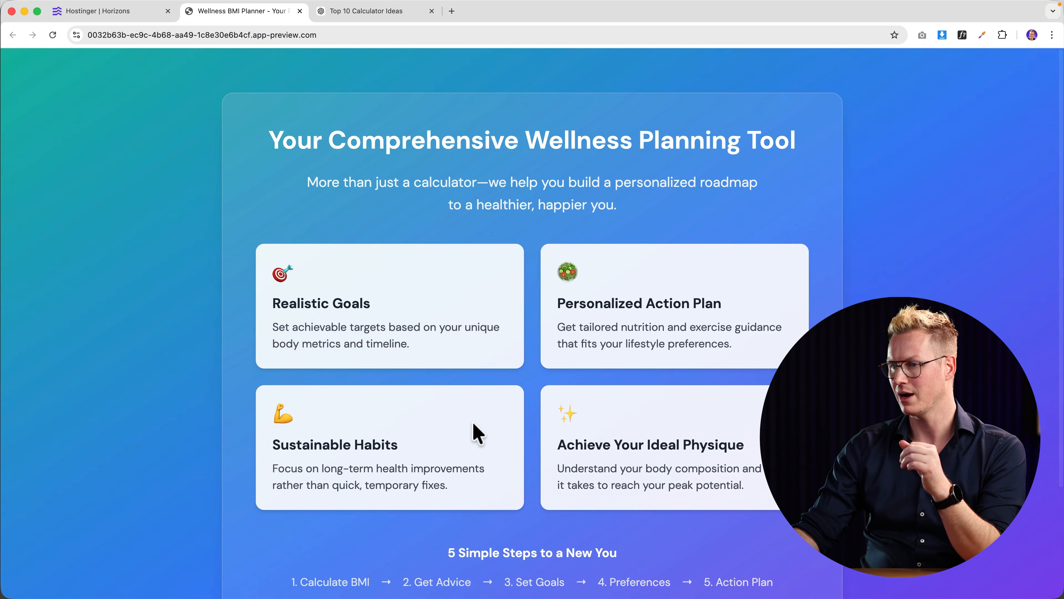
scroll(475, 433, "down", 5)
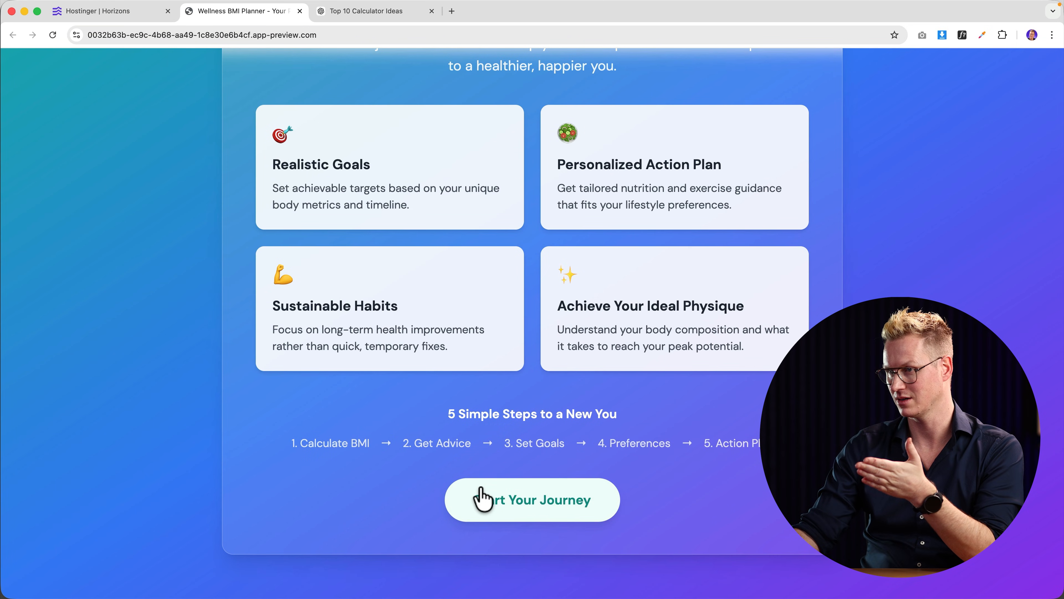
Step: Start the calculator and enter Male, age 39 and height 190 cm
left_click(530, 518)
left_click(377, 342)
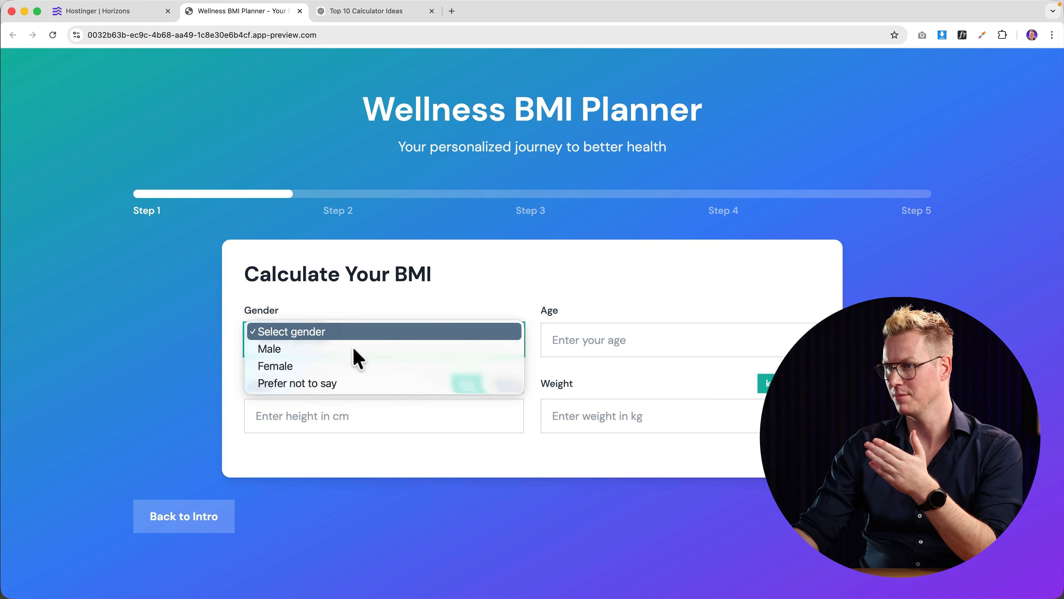
left_click(657, 341)
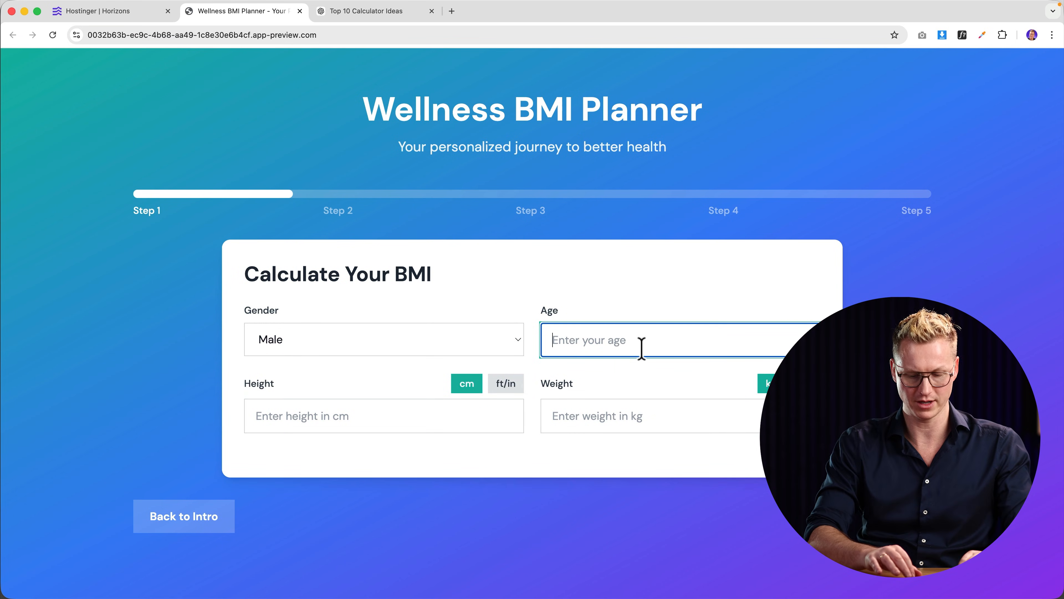
type("39")
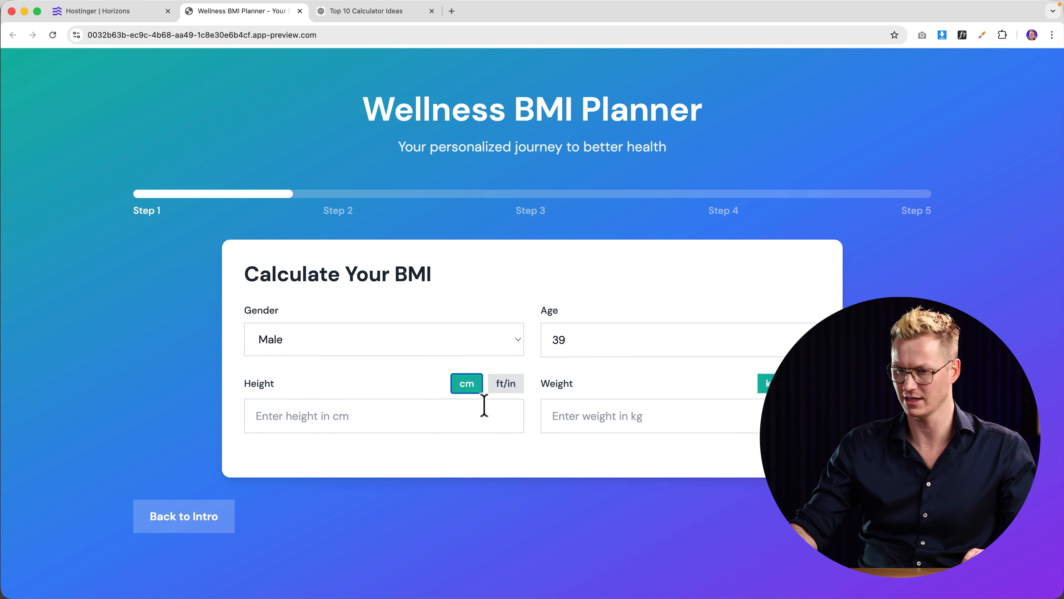
left_click(345, 422)
type("1")
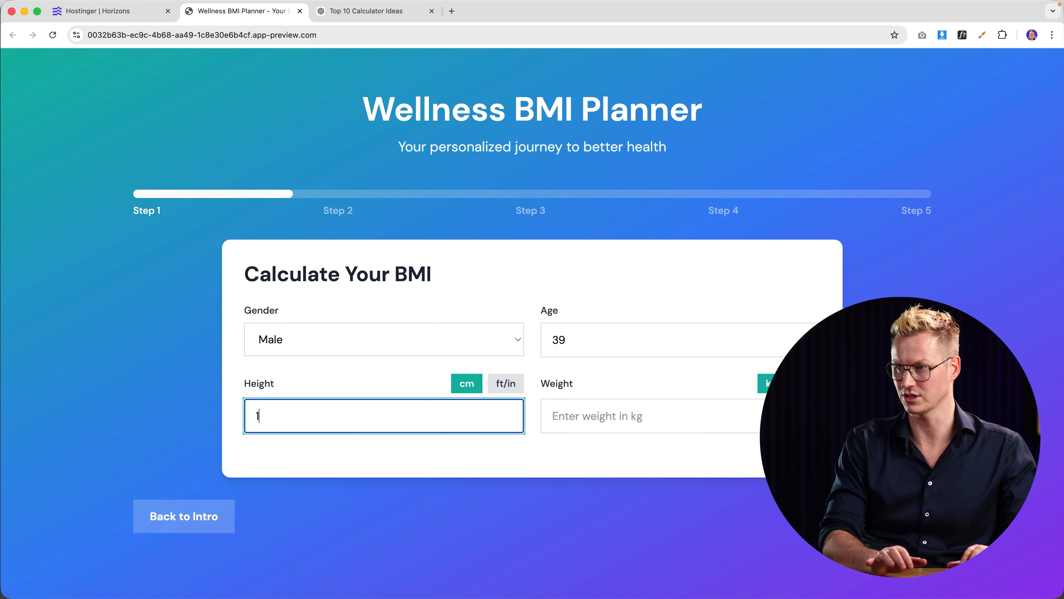
type("890")
Step: Enter a weight of 92 kg and review the BMI 25.5 Overweight result
key("Tab")
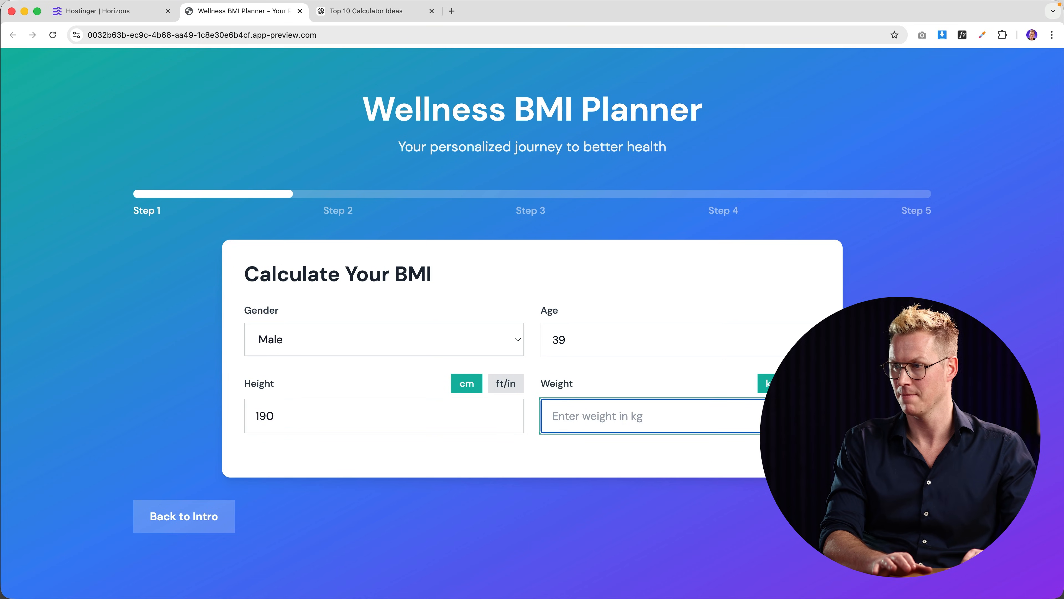
type("92")
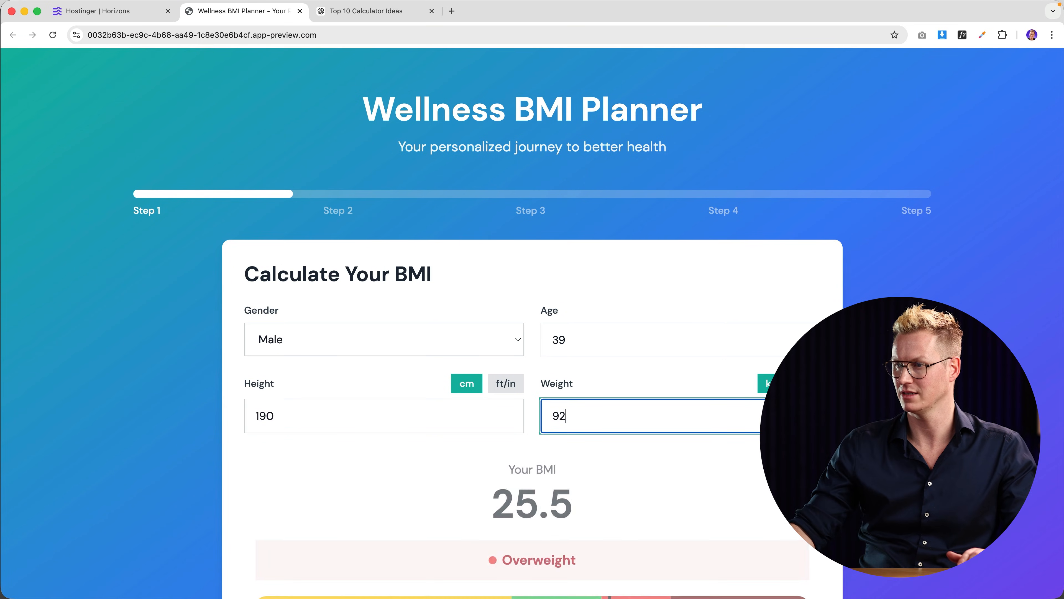
scroll(417, 443, "down", 2)
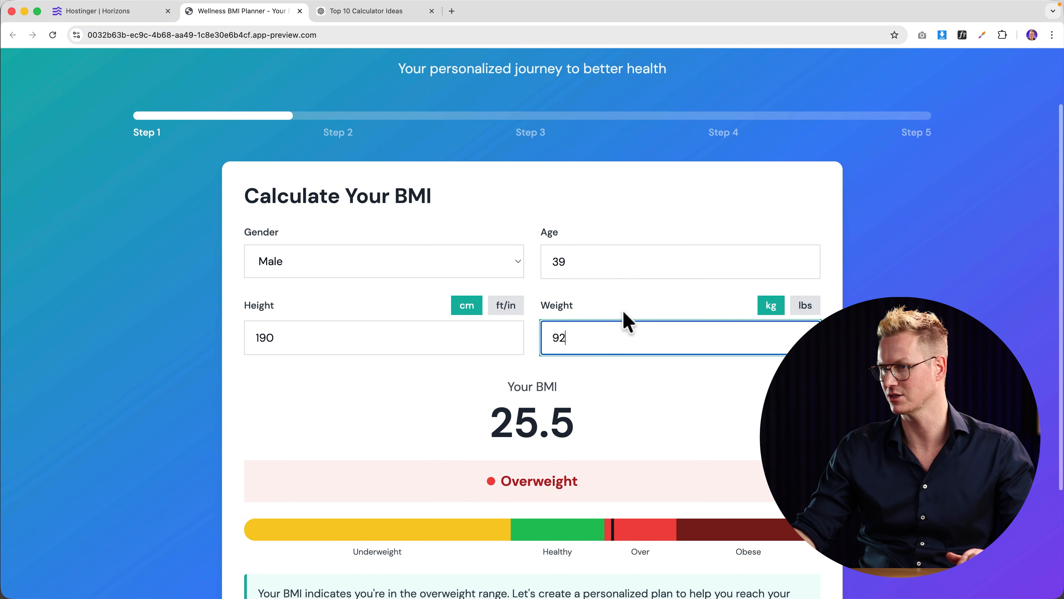
scroll(610, 330, "up", 2)
scroll(609, 331, "down", 4)
scroll(610, 348, "up", 5)
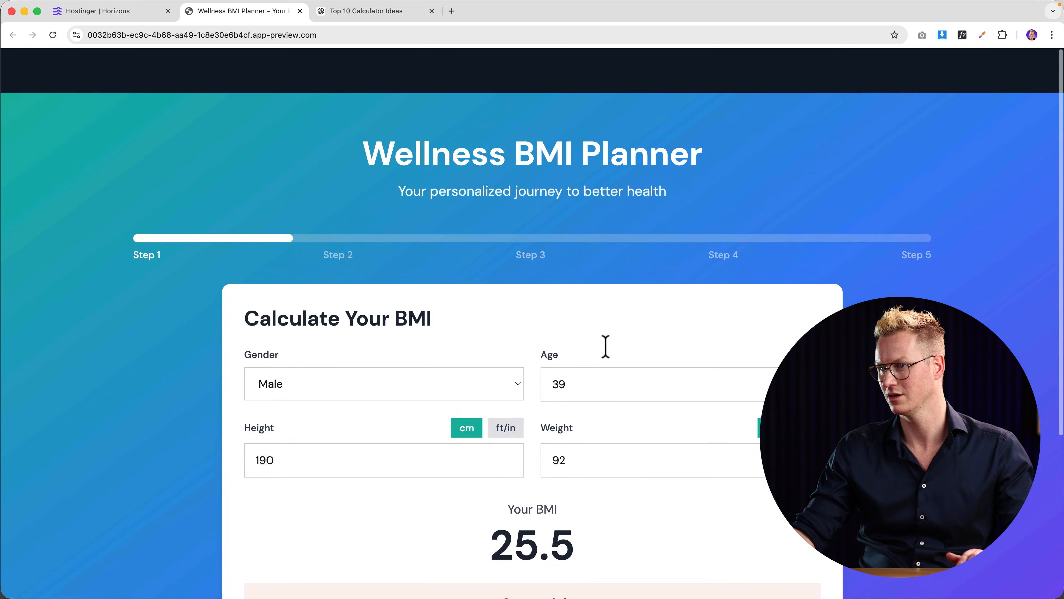
scroll(606, 347, "down", 6)
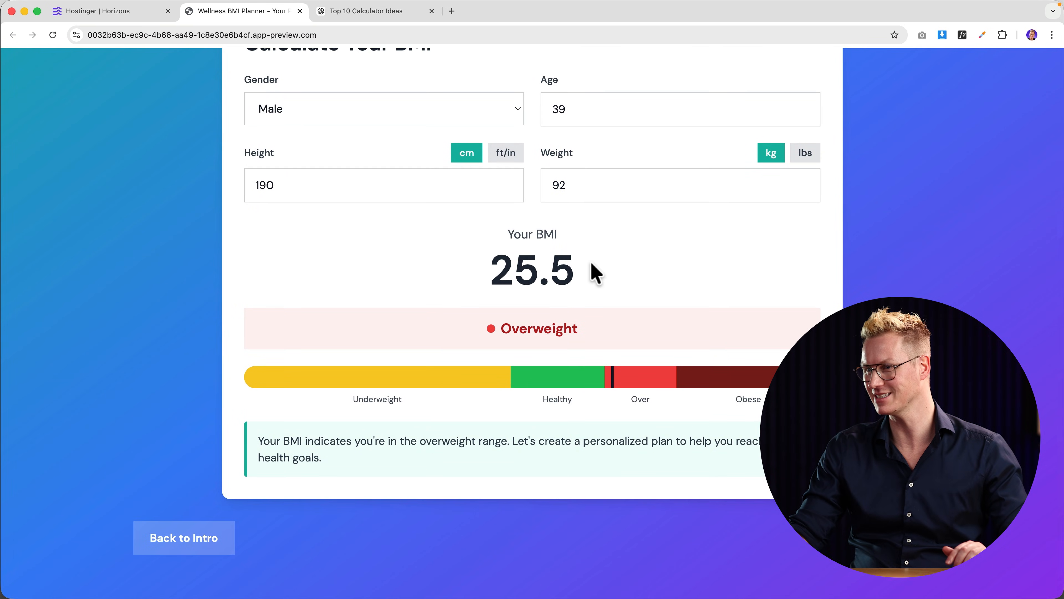
mouse_move(466, 394)
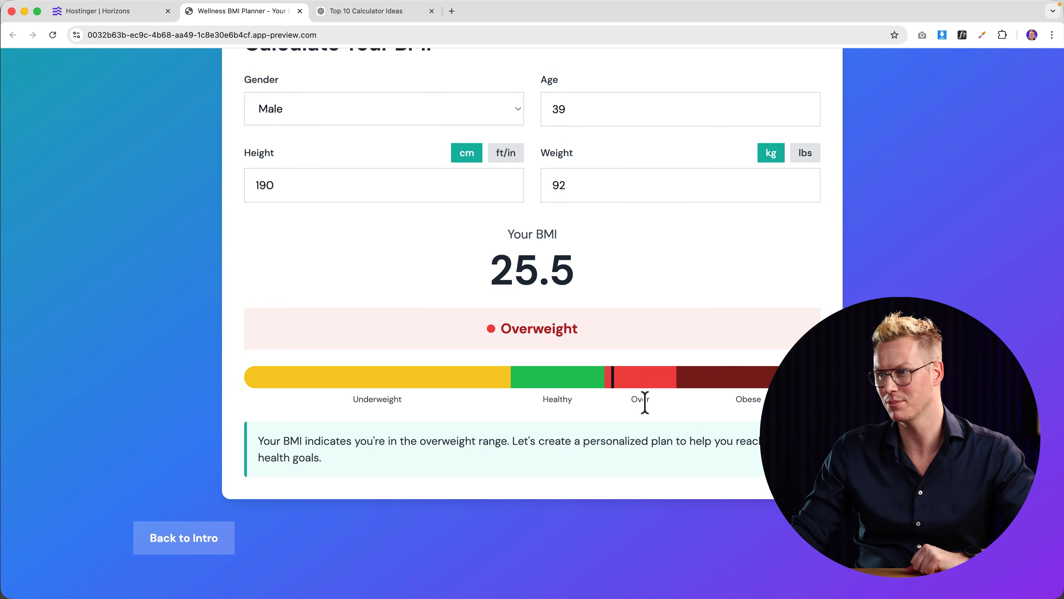
Step: Step the weight through trial values with arrow keys, settling on 85 kg (Healthy Weight)
left_click(601, 193)
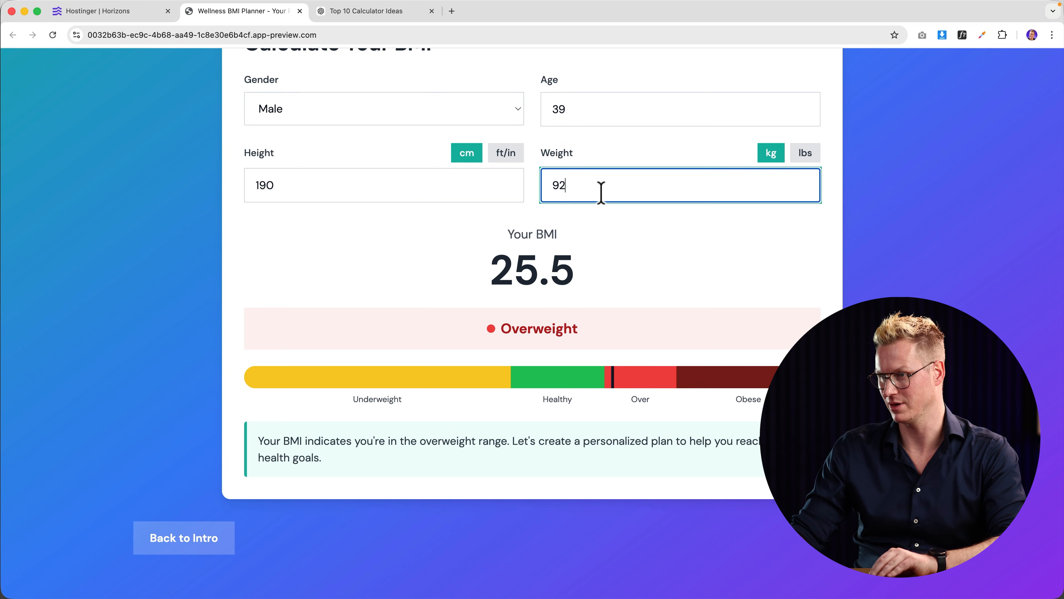
key("Down")
key("Down")
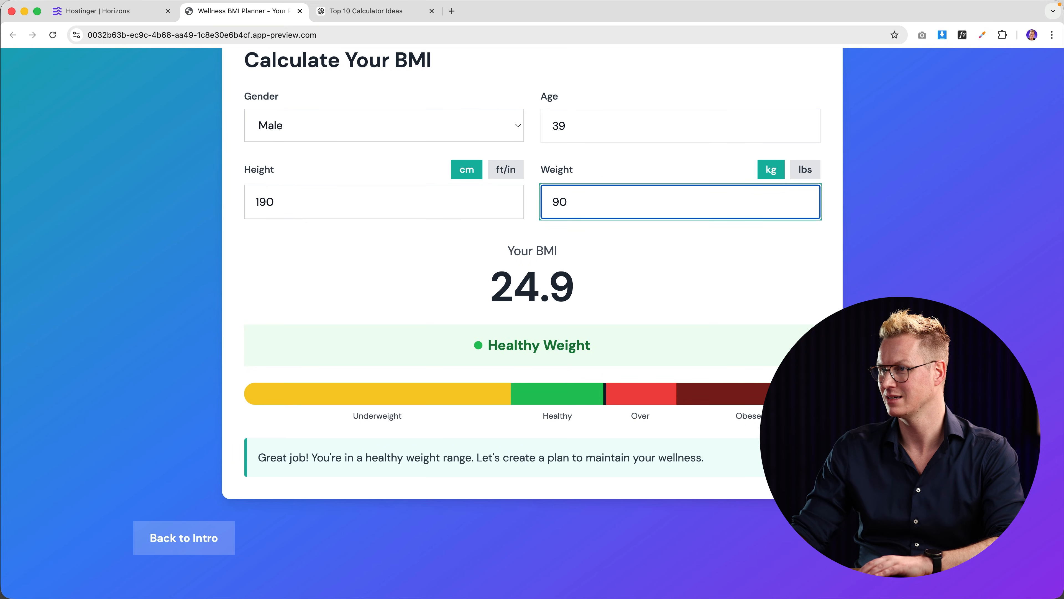
key("Down")
key("Down")
key("Down")
key("Down")
key("Down")
key("Down")
key("Down")
key("Down")
key("Down")
key("Down")
key("Down")
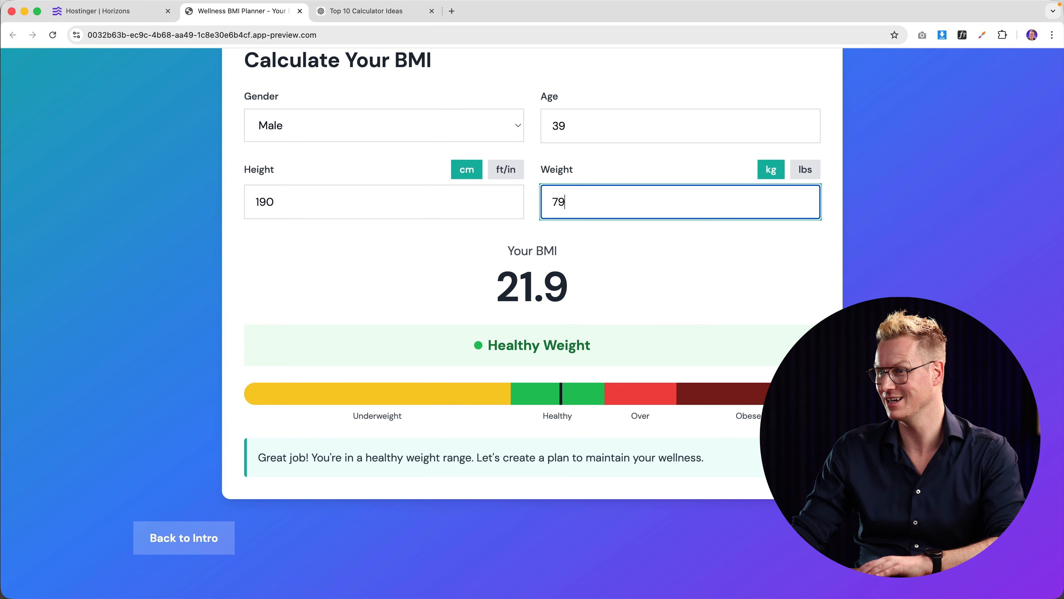
key("Up")
key("Up")
key("Up")
key("Up")
key("Up")
key("Up")
key("Up")
key("Up")
key("Up")
key("Up")
key("Up")
key("Up")
key("Up")
key("Up")
key("Up")
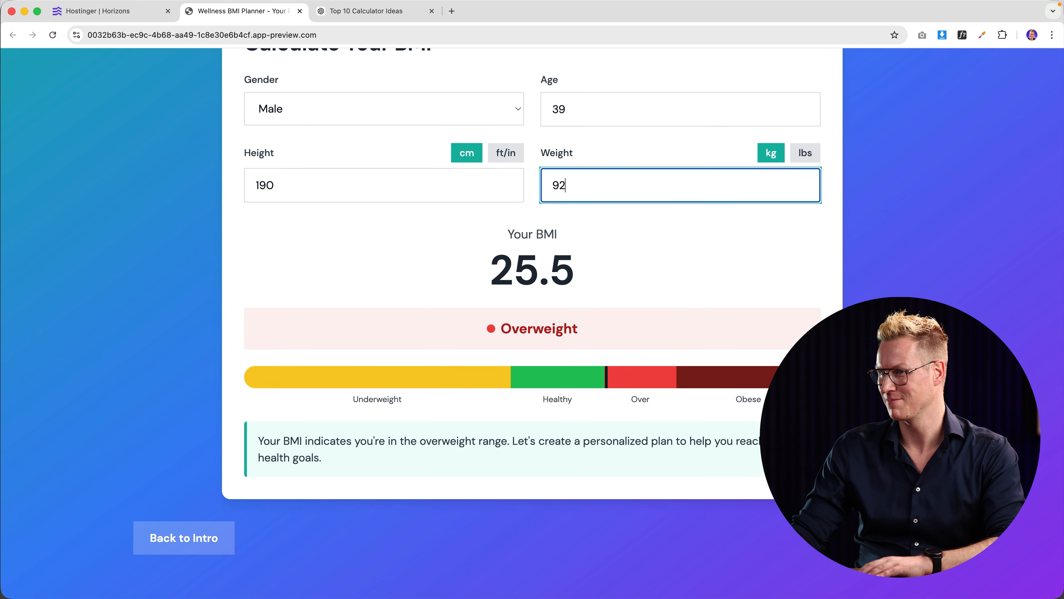
key("Down")
key("Down")
key("Down")
key("Down")
key("Down")
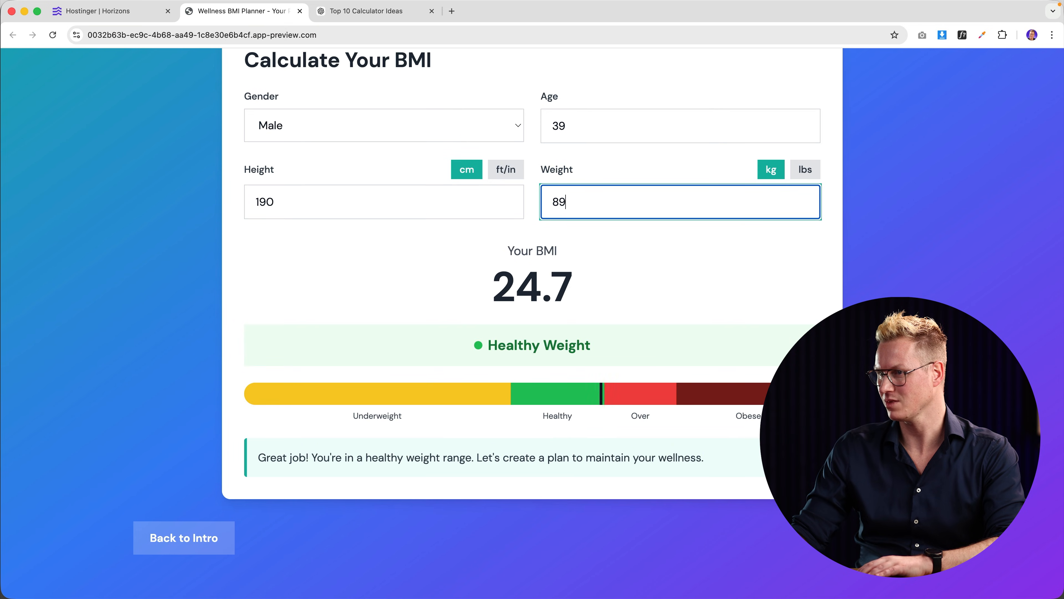
key("Up")
key("Up")
key("Up")
key("Up")
key("Up")
key("Up")
key("Up")
key("Up")
key("Up")
key("Up")
key("Up")
key("Up")
key("Up")
key("Up")
key("Up")
key("Up")
key("Up")
key("Up")
key("Up")
key("Up")
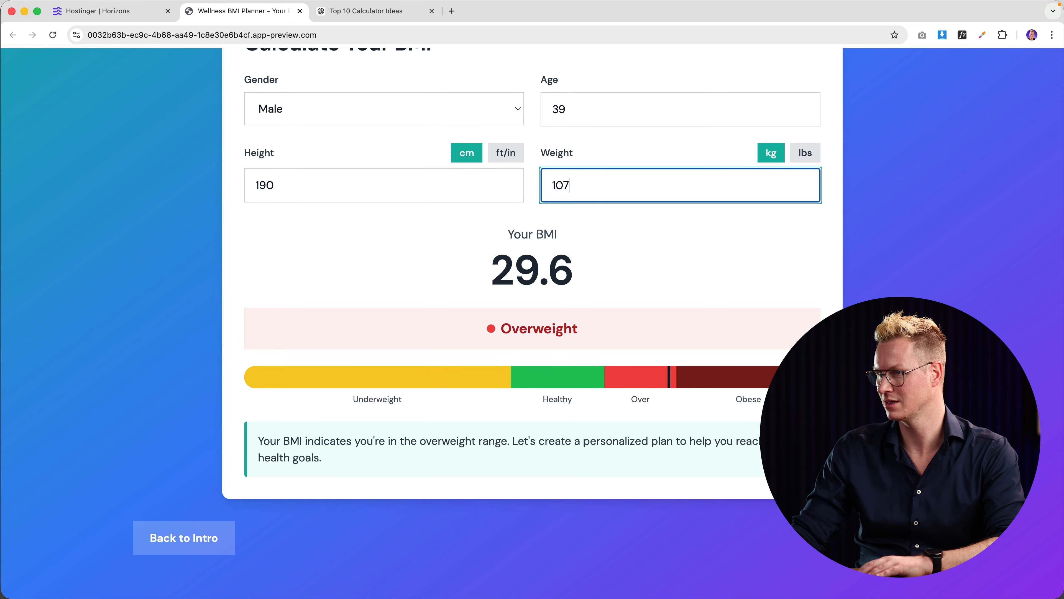
key("Down")
key("Down")
key("Down")
key("Down")
key("Down")
key("Down")
key("Down")
key("Down")
key("Down")
key("Down")
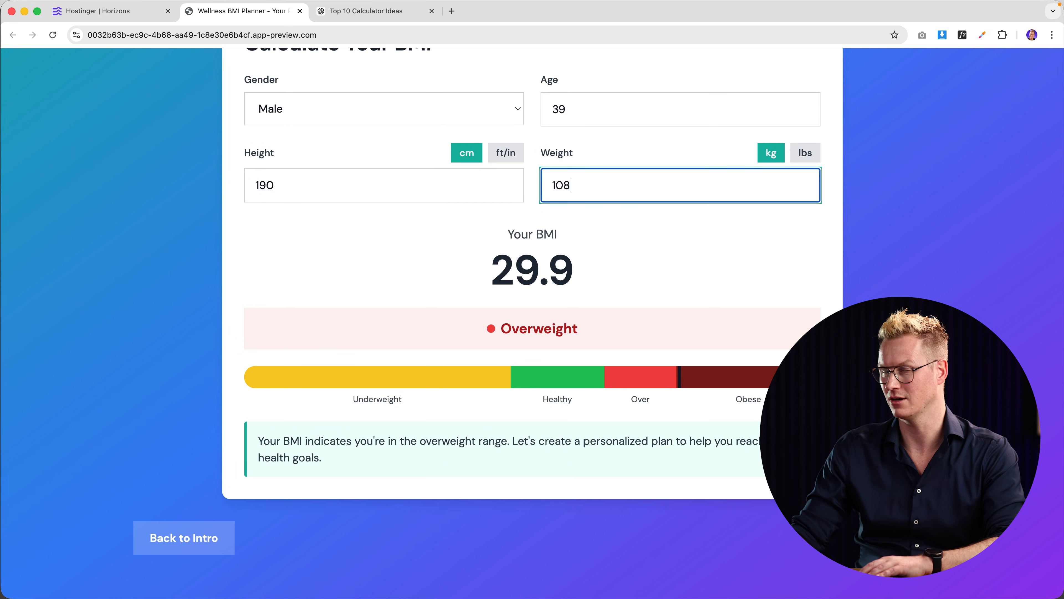
key("Down")
key("Down")
key("Down")
key("Down")
key("Down")
key("Down")
key("Down")
key("Down")
key("Down")
key("Down")
key("Down")
key("Down")
key("Down")
key("Down")
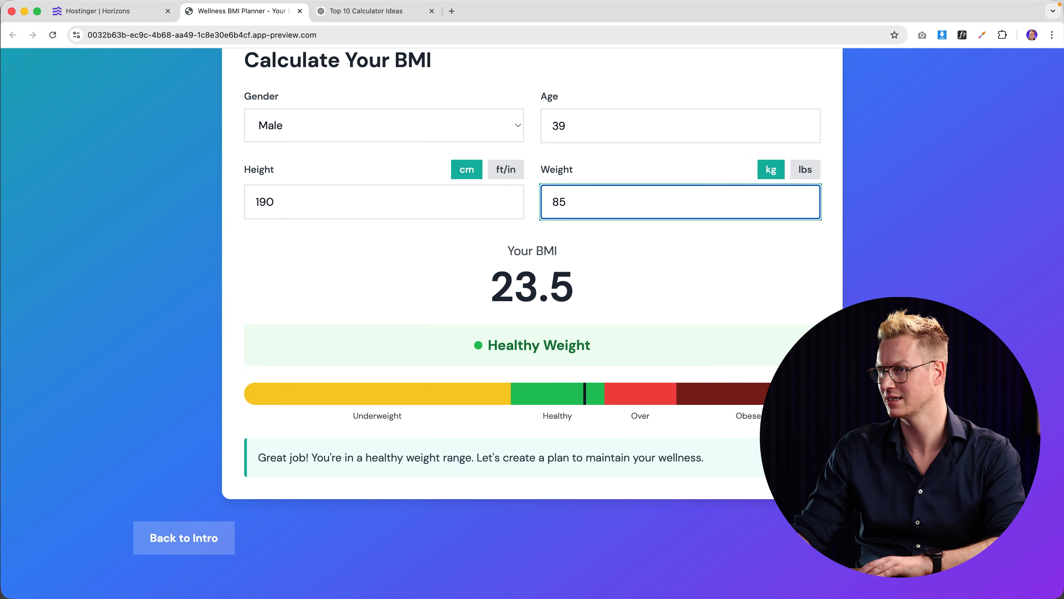
Step: Continue to Personalized Health Insights, select the Understanding Your BMI text, and return to the editor
left_click(892, 537)
scroll(543, 339, "up", 5)
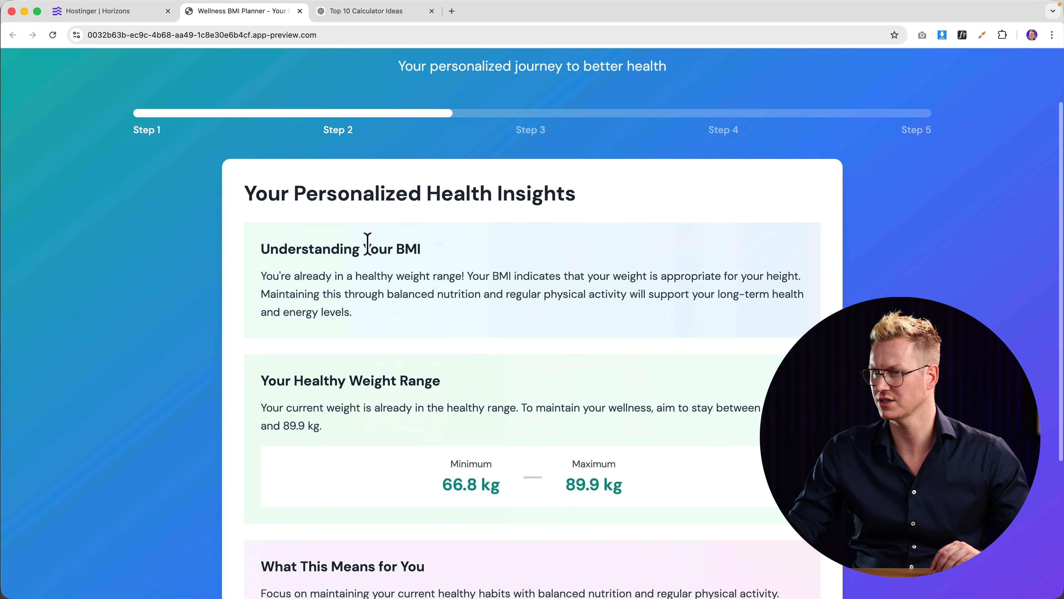
left_click_drag(259, 247, 364, 296)
key("ctrl+c")
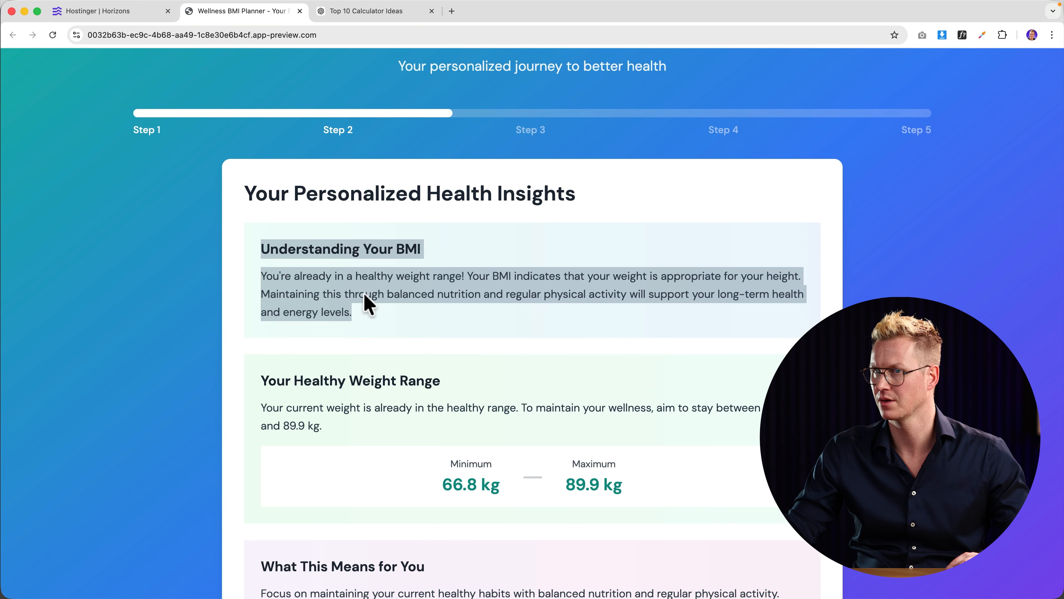
left_click(126, 12)
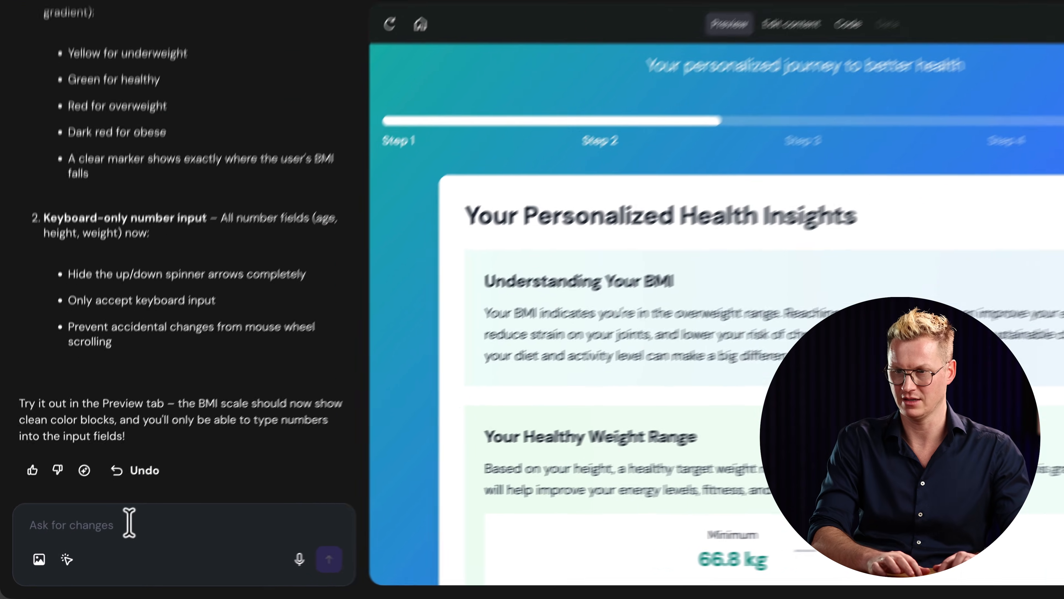
Step: Start a request to remove the pasted Understanding Your BMI area, then view the goal timeline step
left_click(129, 522)
type("Get rid of this a")
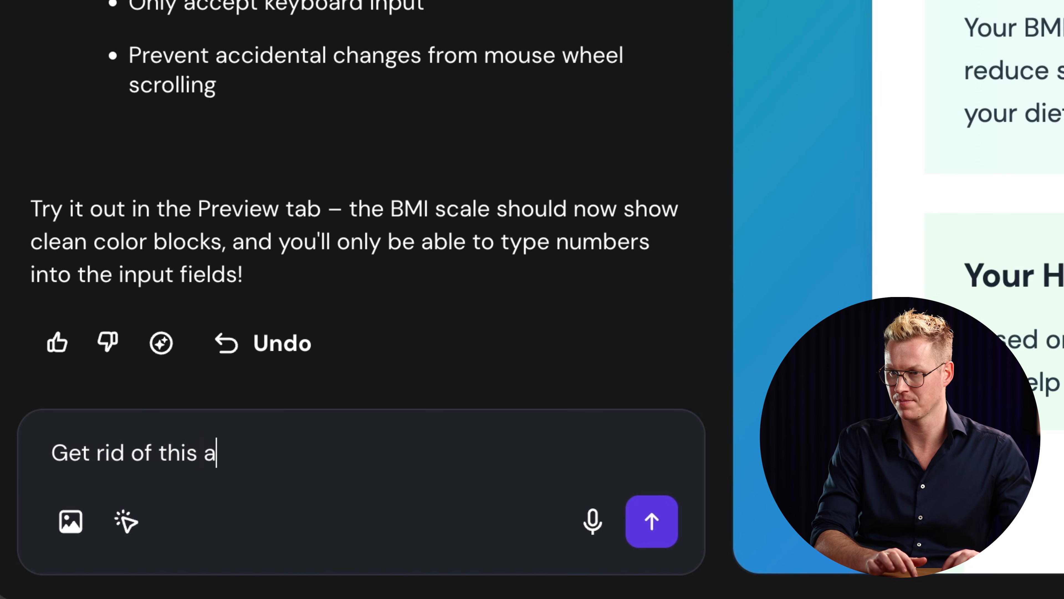
type("rea:")
key("ctrl+v")
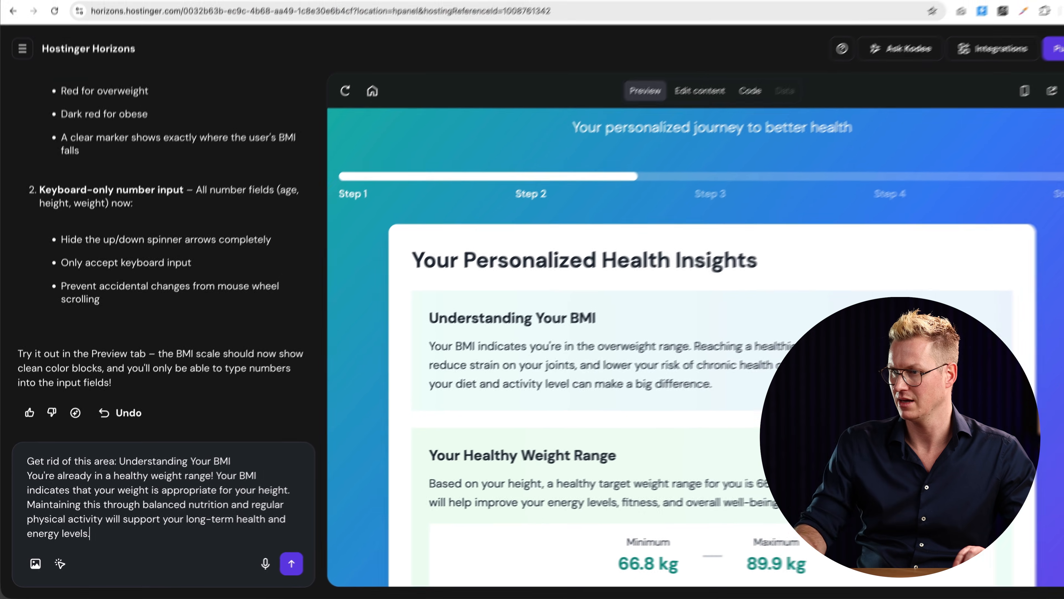
key("shift+Return")
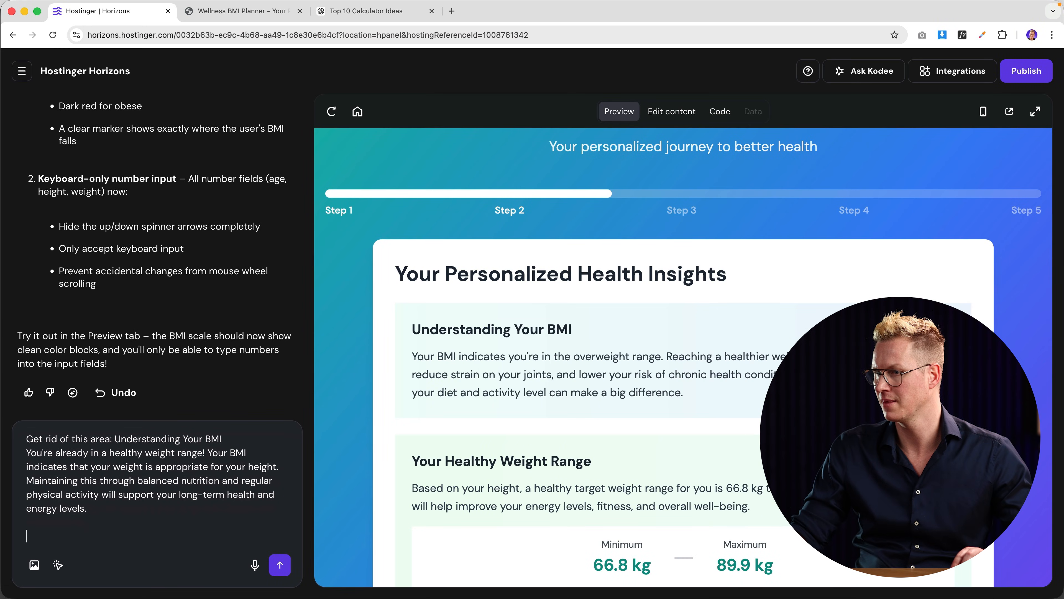
scroll(689, 469, "down", 10)
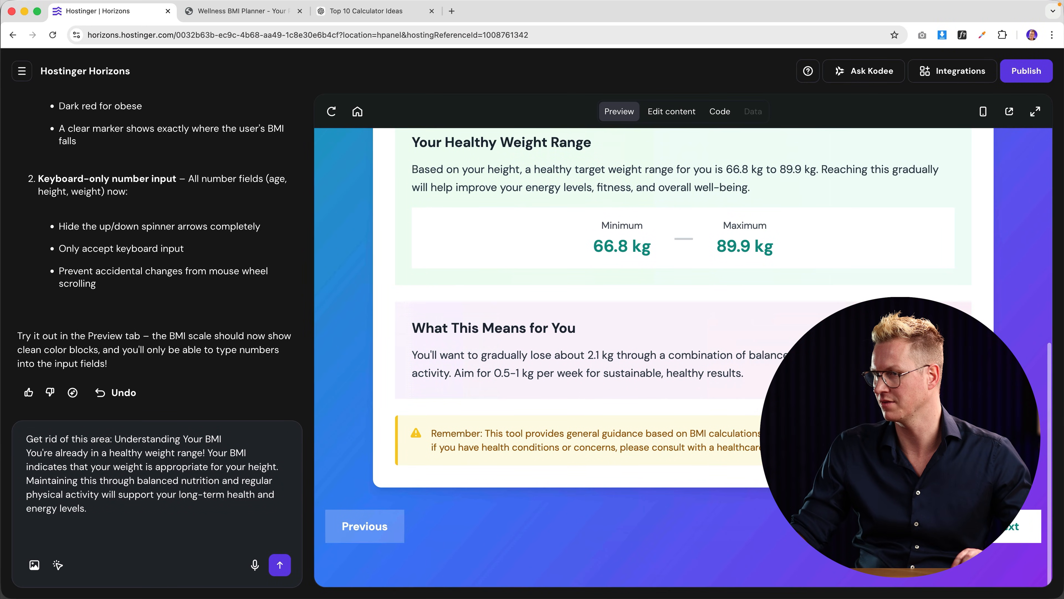
left_click(1003, 529)
scroll(964, 516, "up", 5)
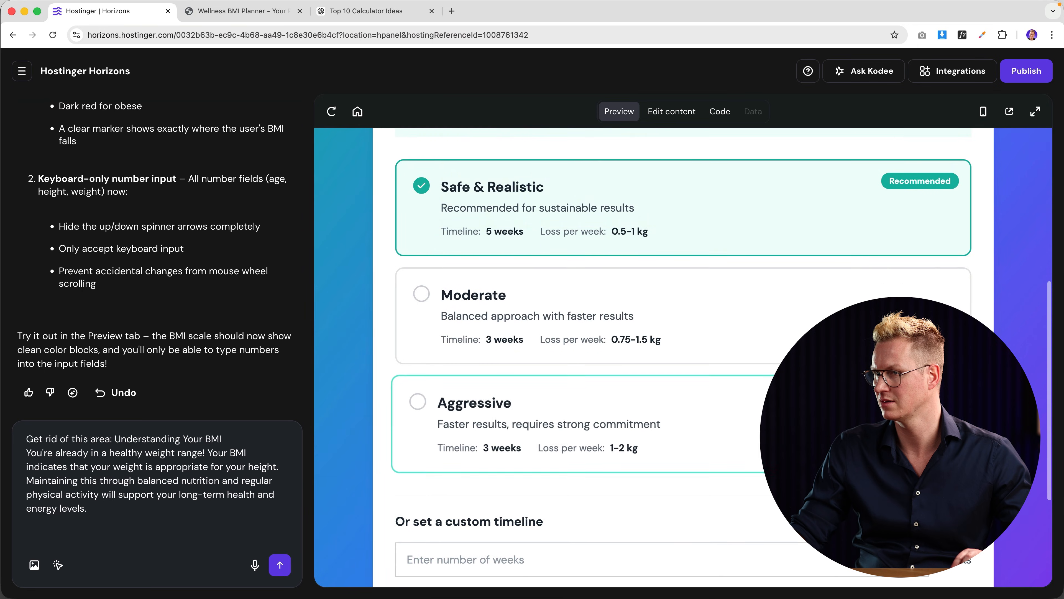
scroll(672, 309, "down", 4)
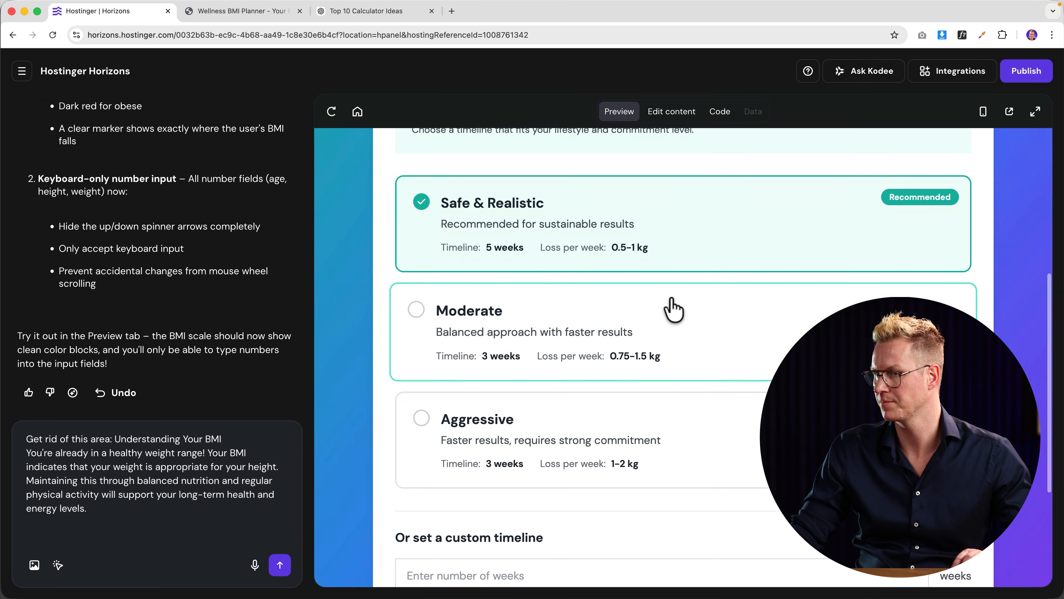
scroll(672, 309, "down", 2)
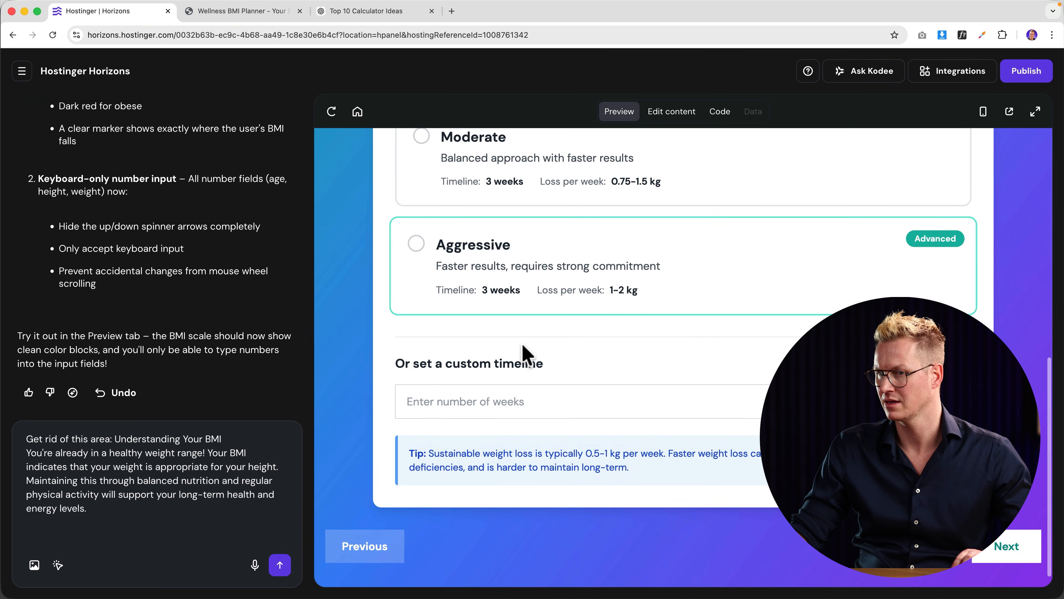
Step: Ask for a custom weeks timeline and a target-weight field below 'Set Your Goal Timeline'
left_click(117, 530)
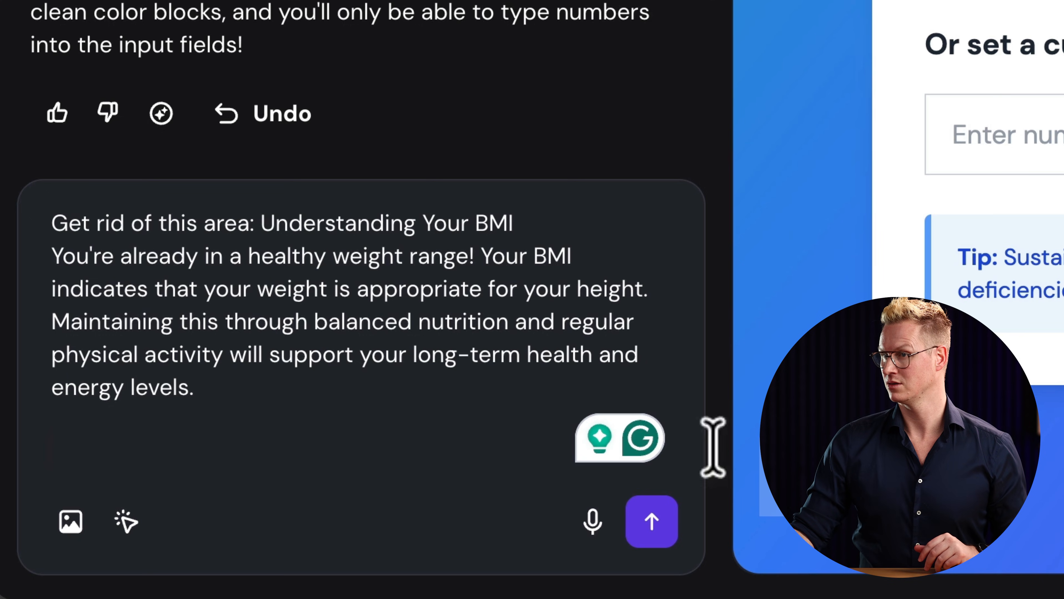
scroll(943, 356, "up", 10)
scroll(943, 357, "down", 4)
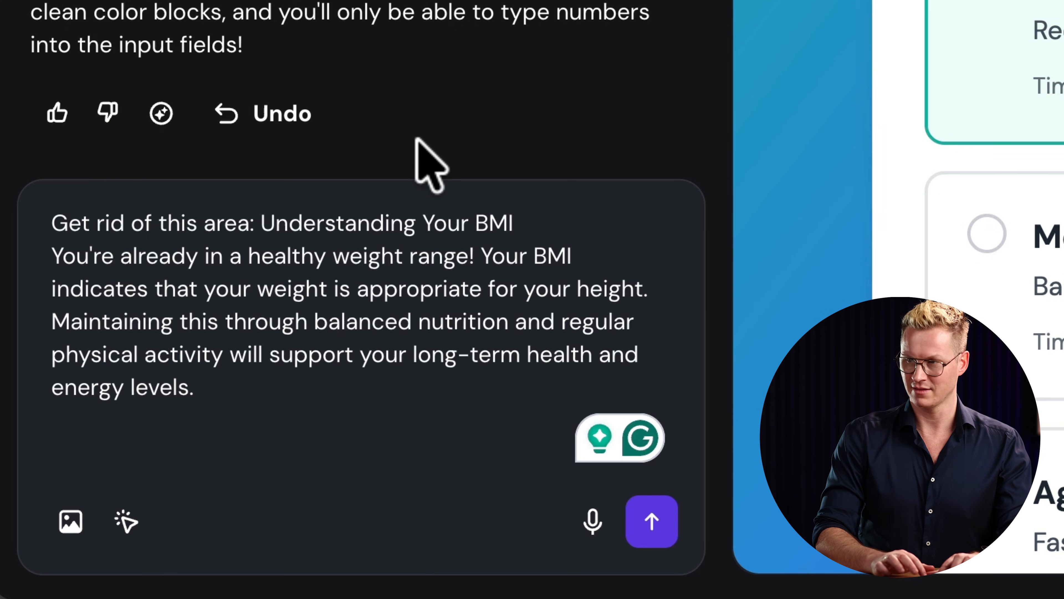
type("at the Set you")
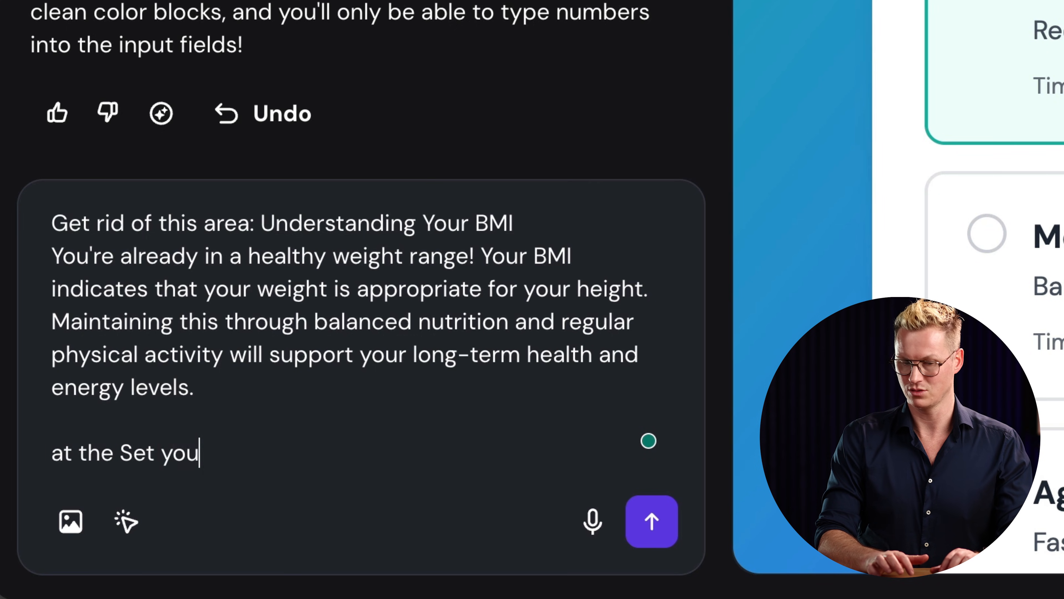
type("r Goal Timel")
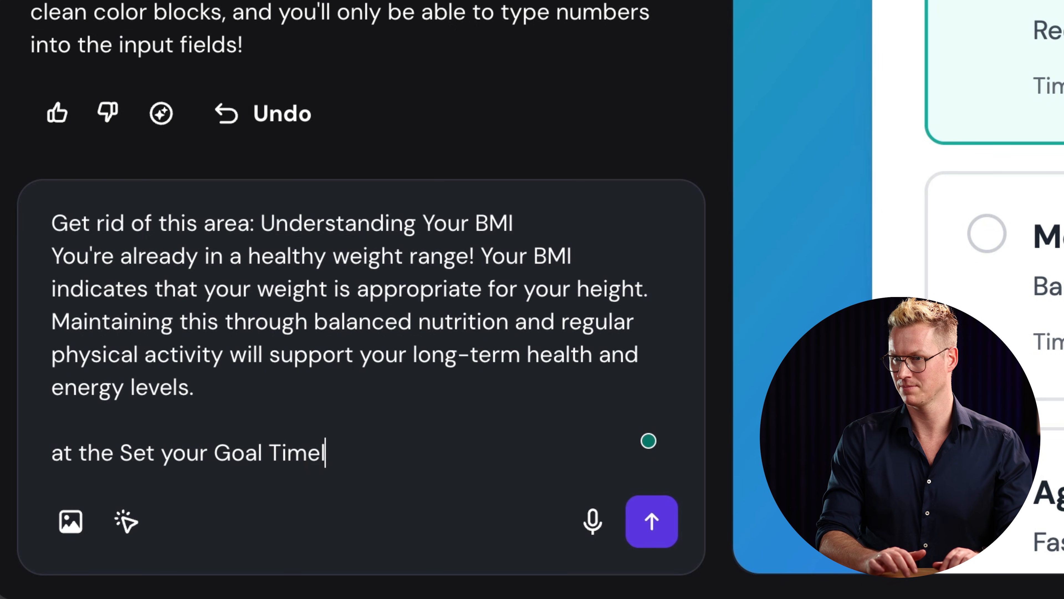
type("ine, place, th")
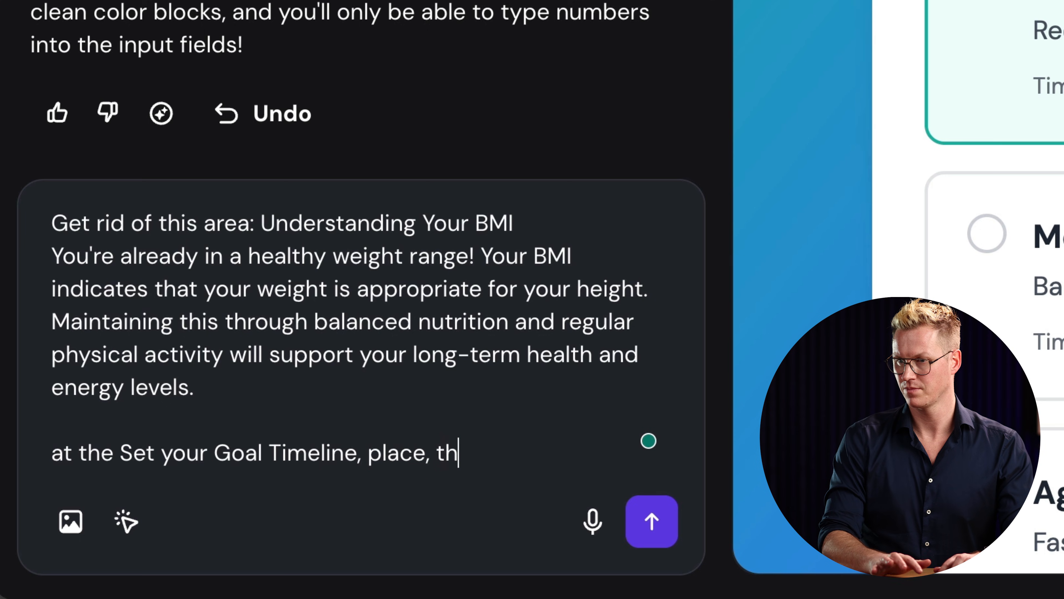
key("BackSpace")
key("BackSpace")
key("BackSpace")
key("BackSpace")
type(" the custom")
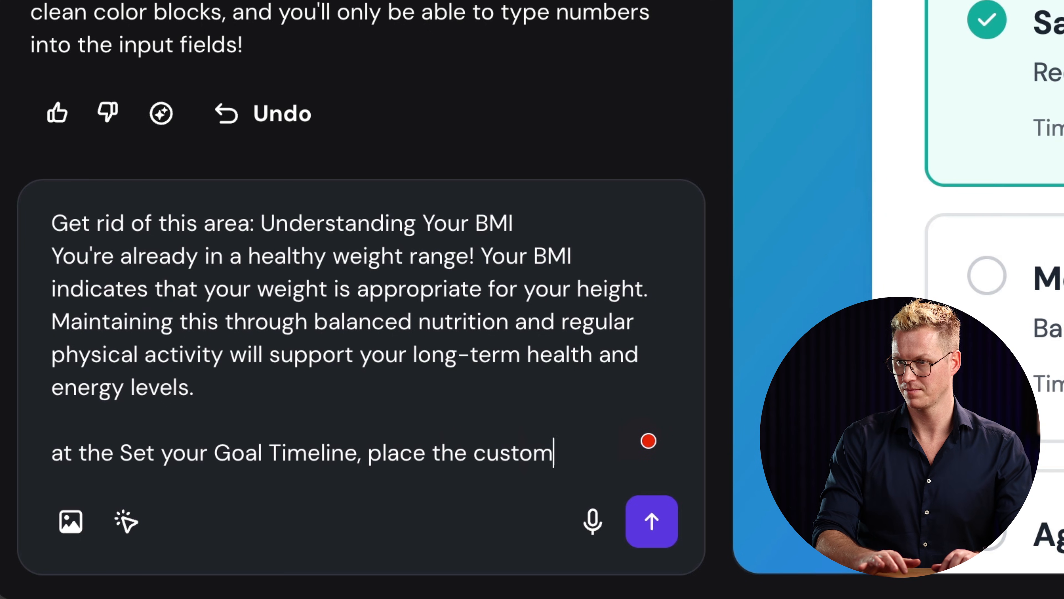
type(" timel")
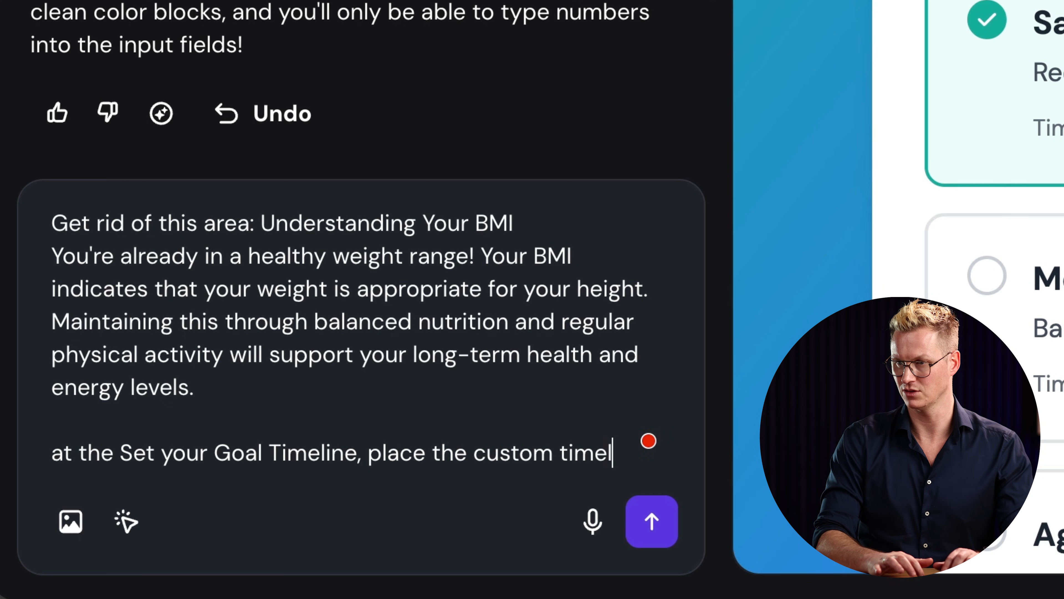
type("ine in weeks")
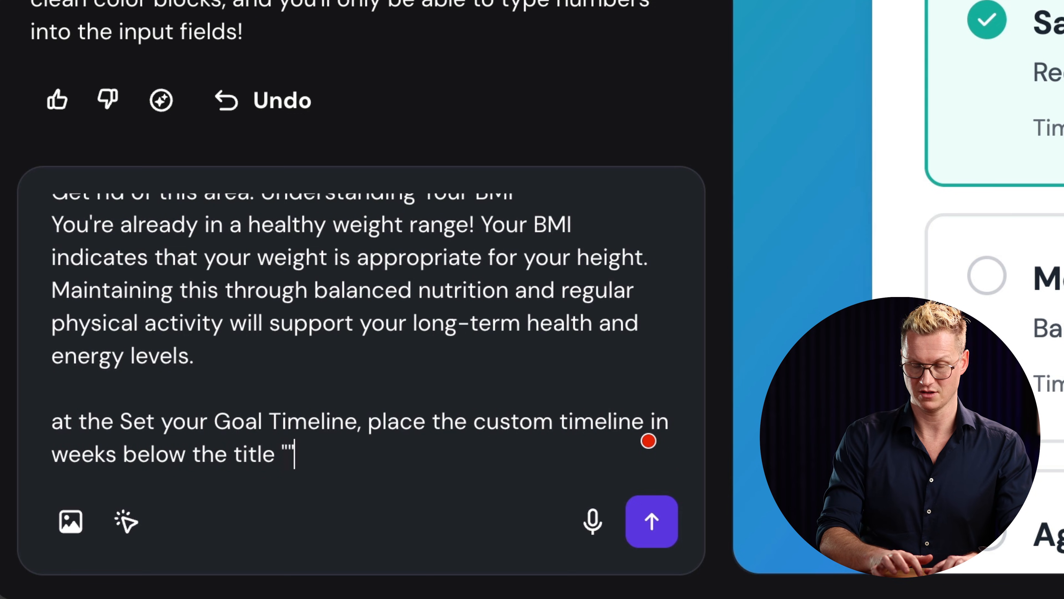
type("below the title \"Set Your Goial Timeline")
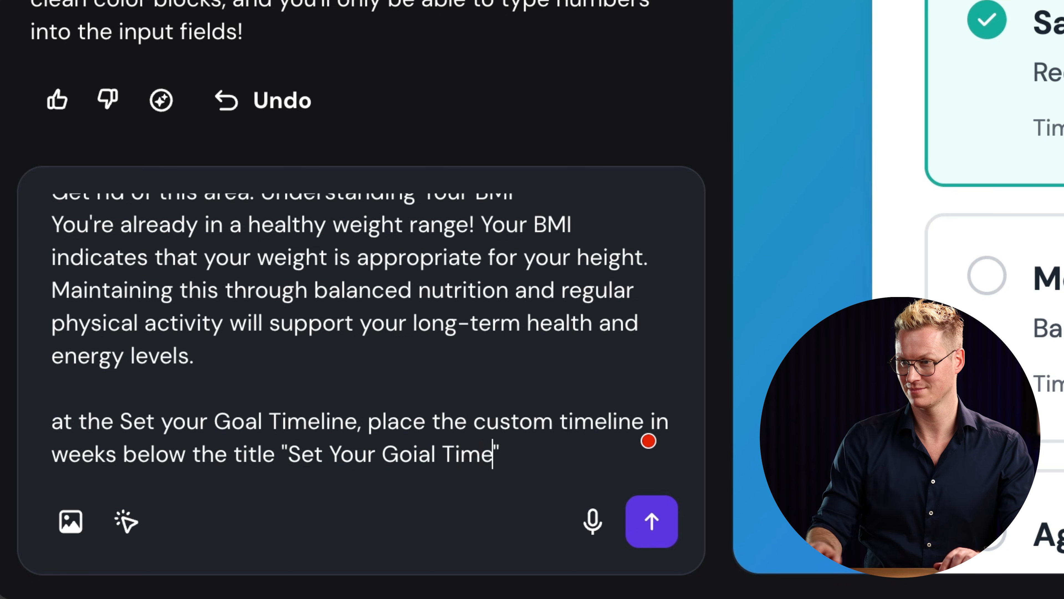
type("\" and below create a cu")
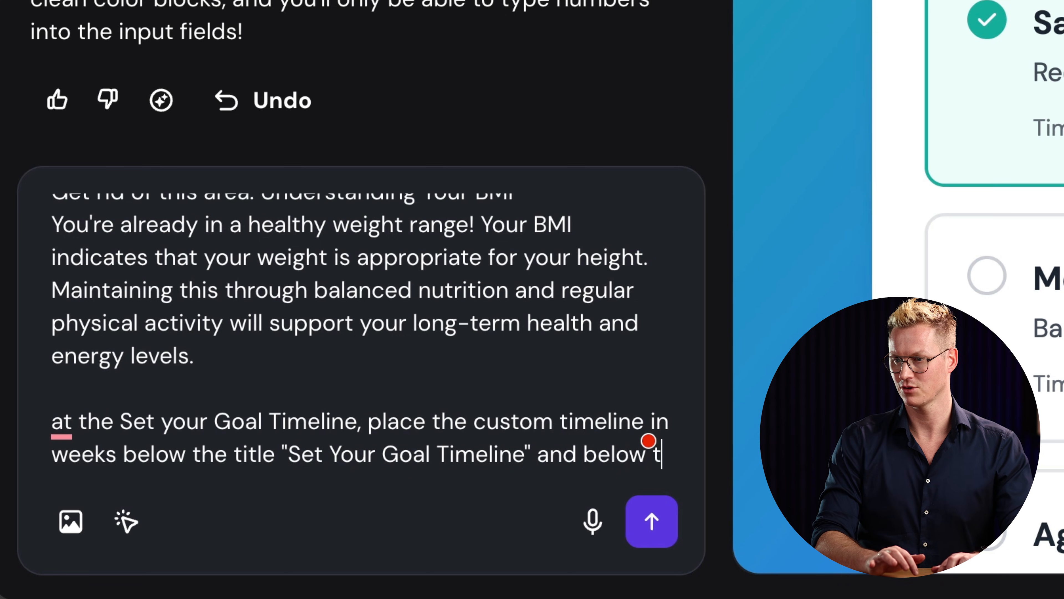
type("stom field for")
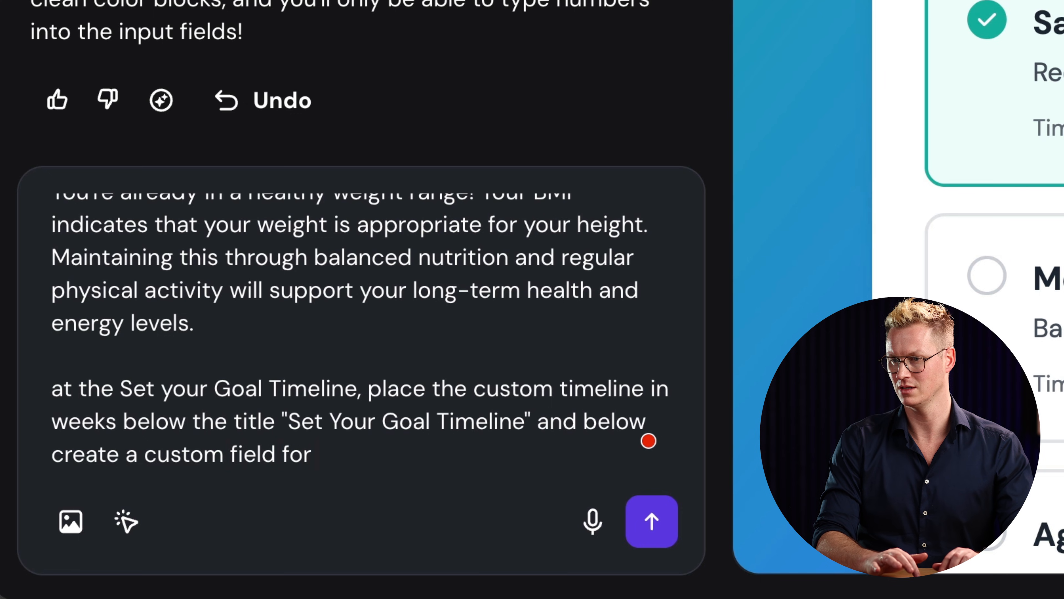
type(" the amount ")
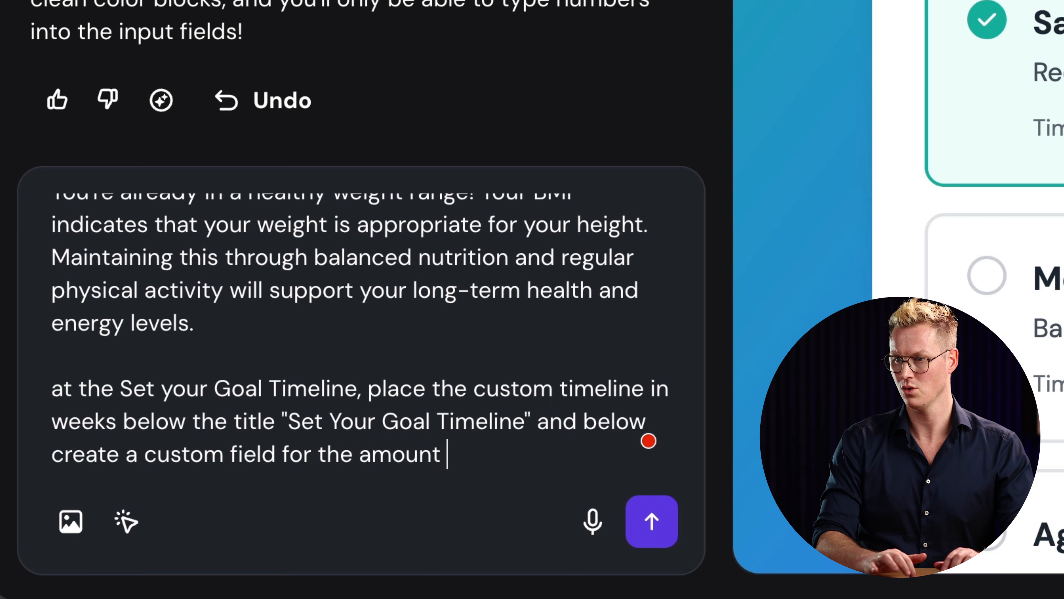
type("people want to w")
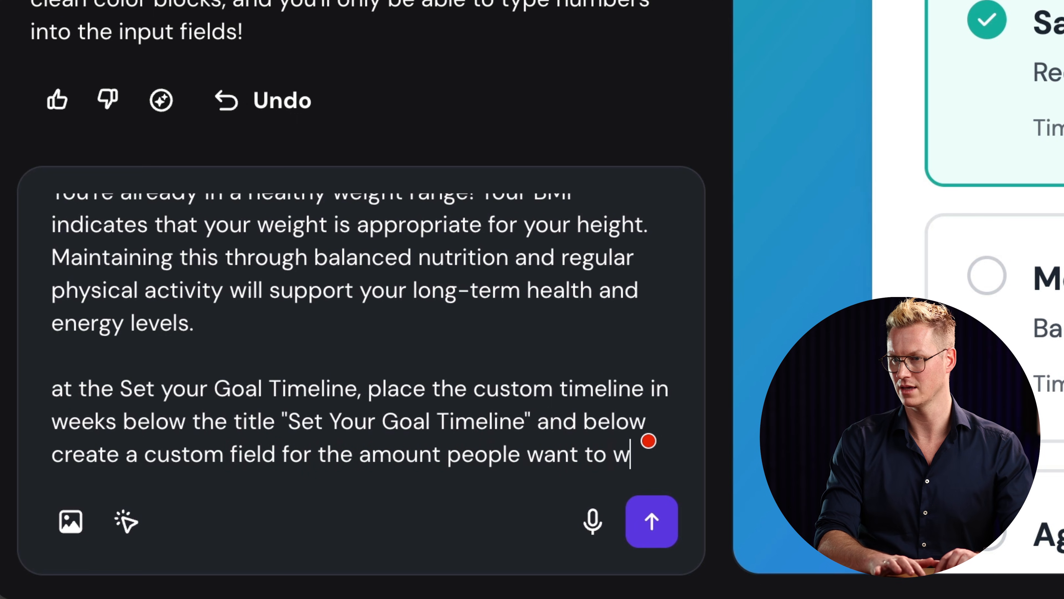
type("iegh")
key("BackSpace")
key("BackSpace")
key("BackSpace")
key("BackSpace")
Step: Send the timeline request, then start the planner with Male and age 39
type("eig")
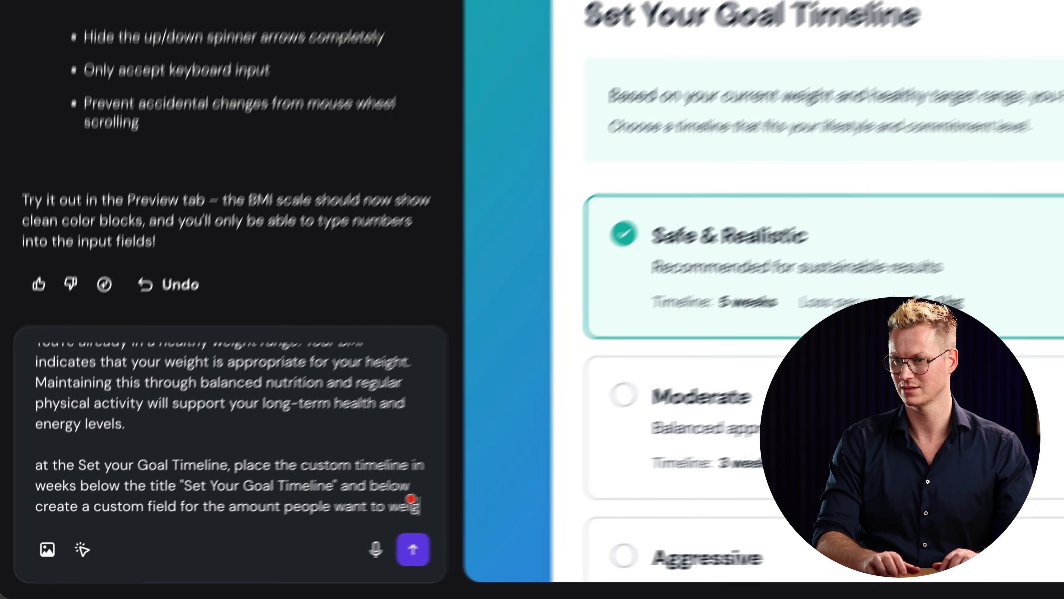
type("ht.")
key("Return")
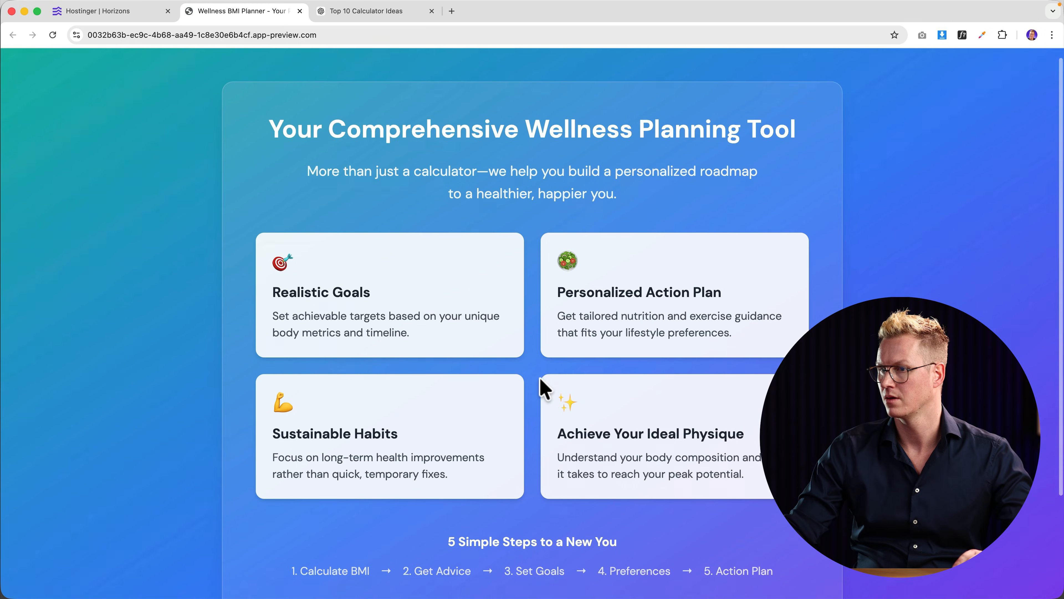
scroll(545, 462, "down", 3)
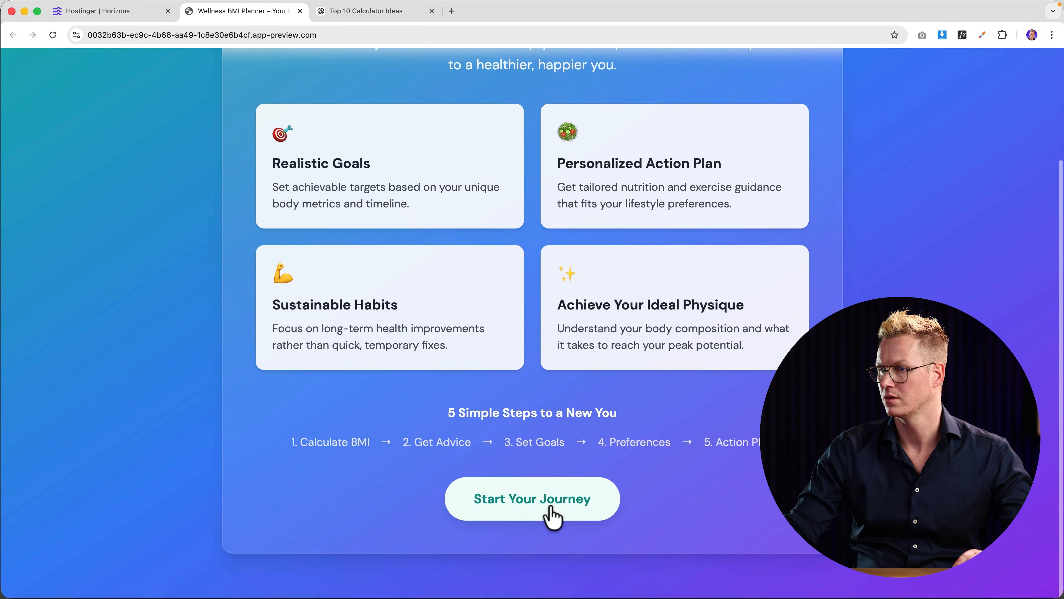
left_click(551, 516)
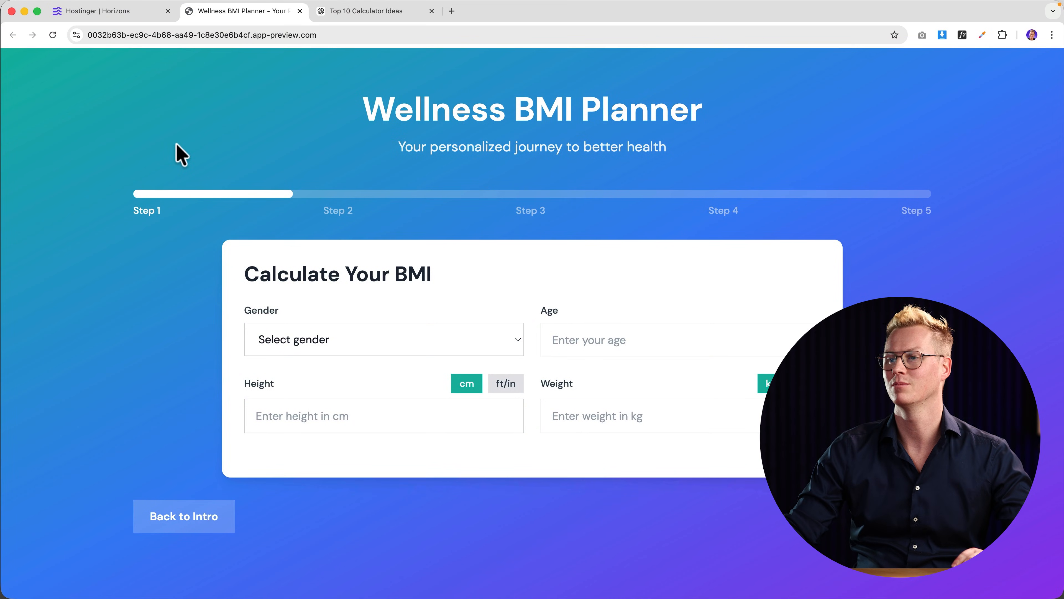
left_click(335, 350)
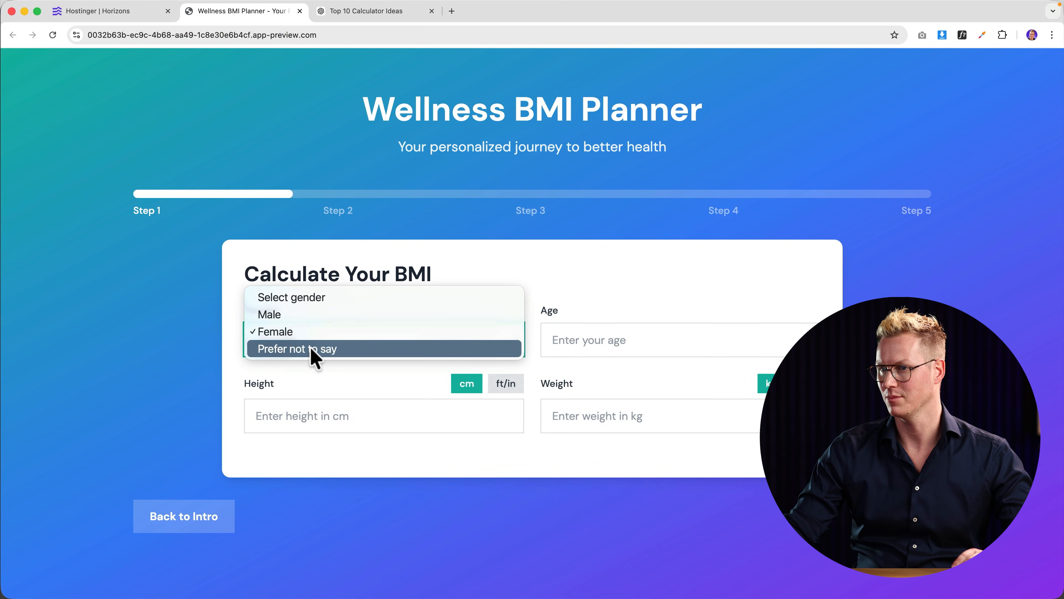
left_click(313, 313)
left_click(561, 347)
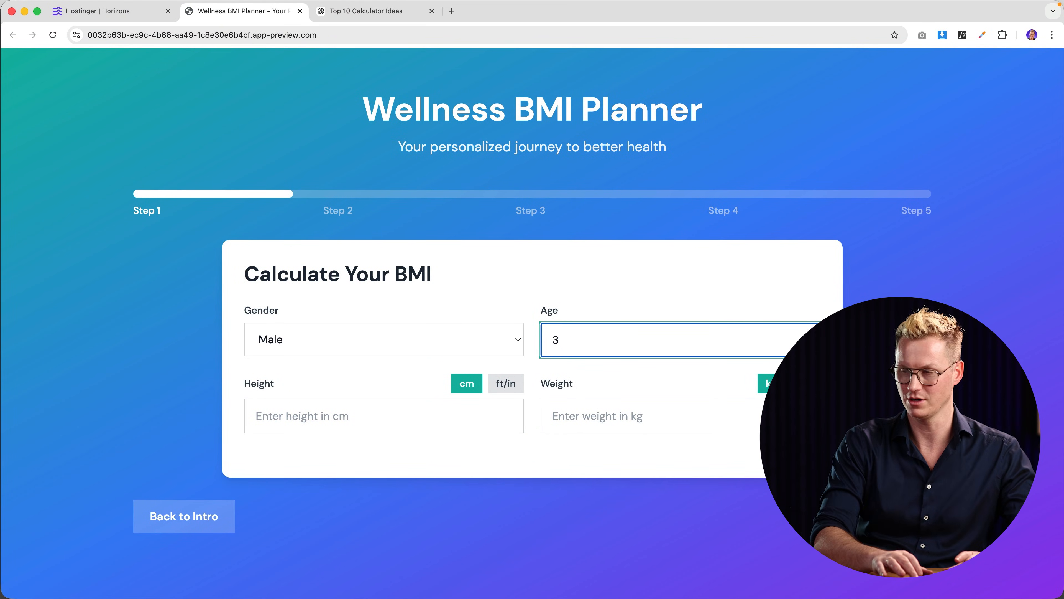
type("39")
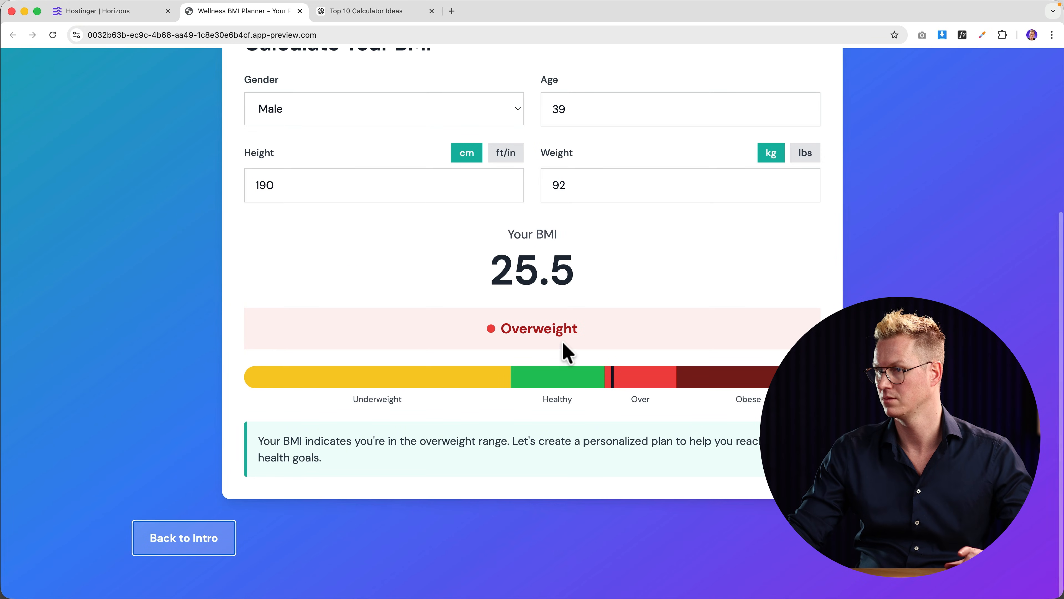
Step: Advance past the health insights to the Set Your Goal Timeline step
left_click(898, 538)
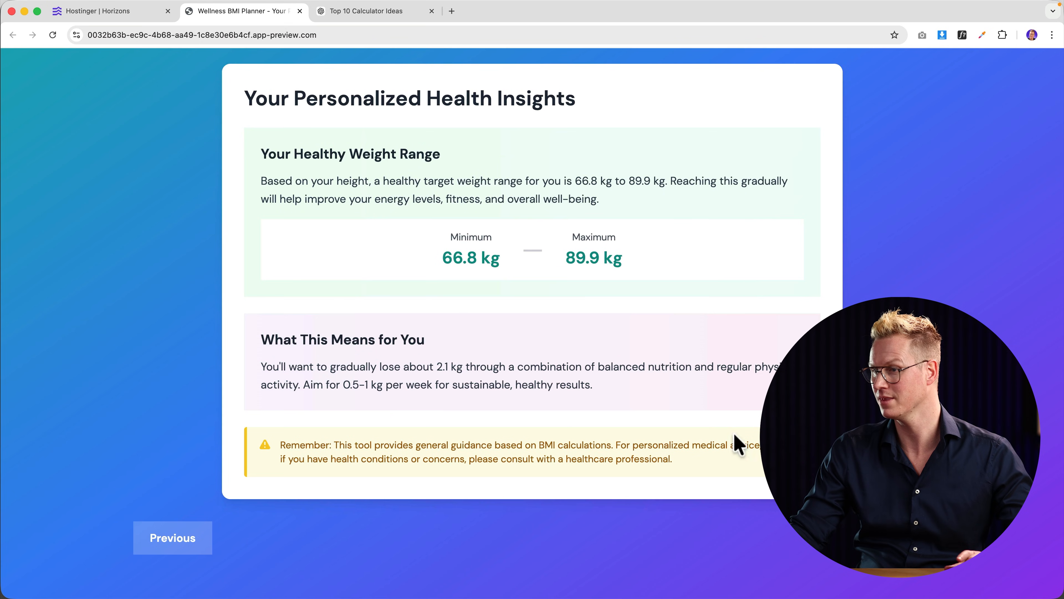
left_click(897, 538)
scroll(576, 334, "up", 5)
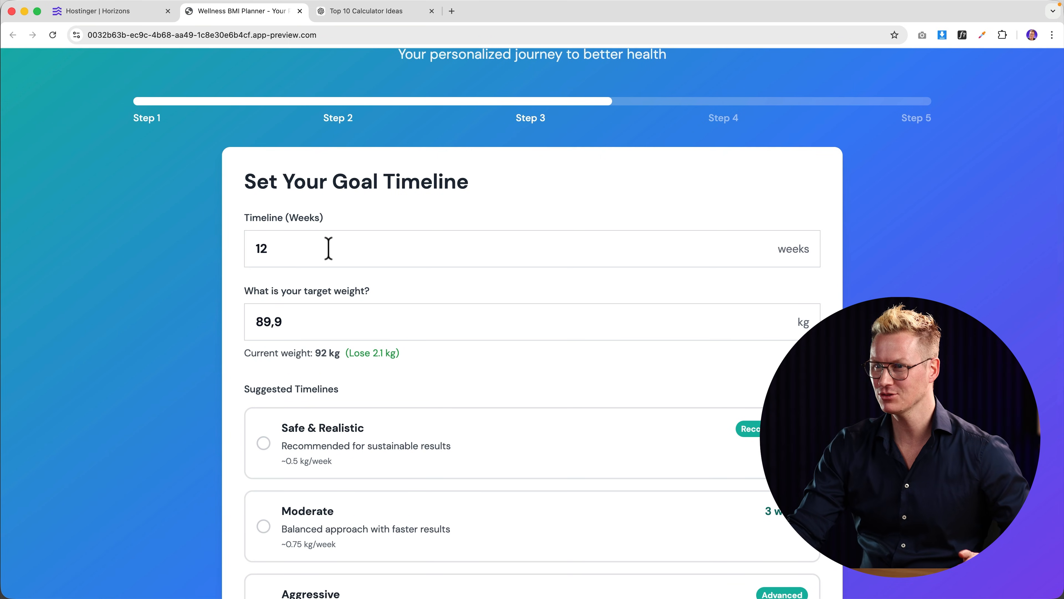
Step: Try target weights of 85 kg and then 65 kg
left_click(344, 248)
left_click(330, 313)
key("super+a")
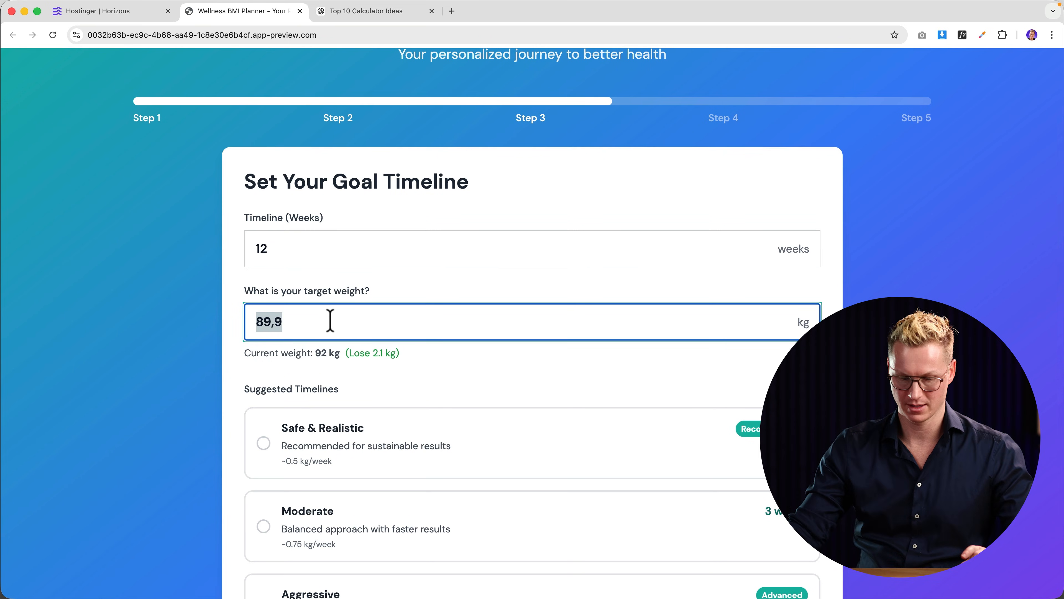
type("85")
key("Tab")
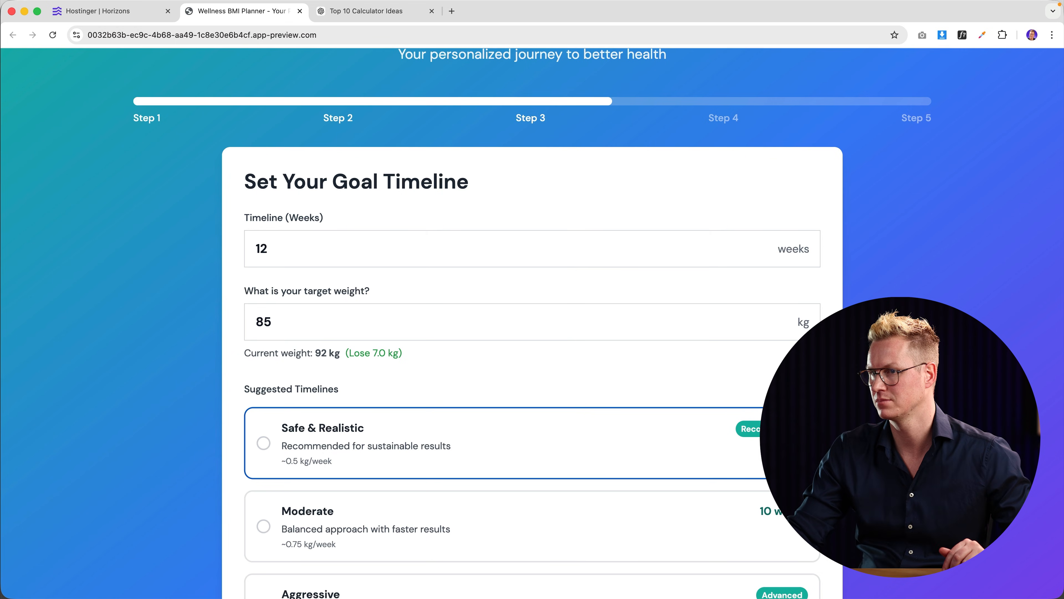
scroll(517, 368, "down", 5)
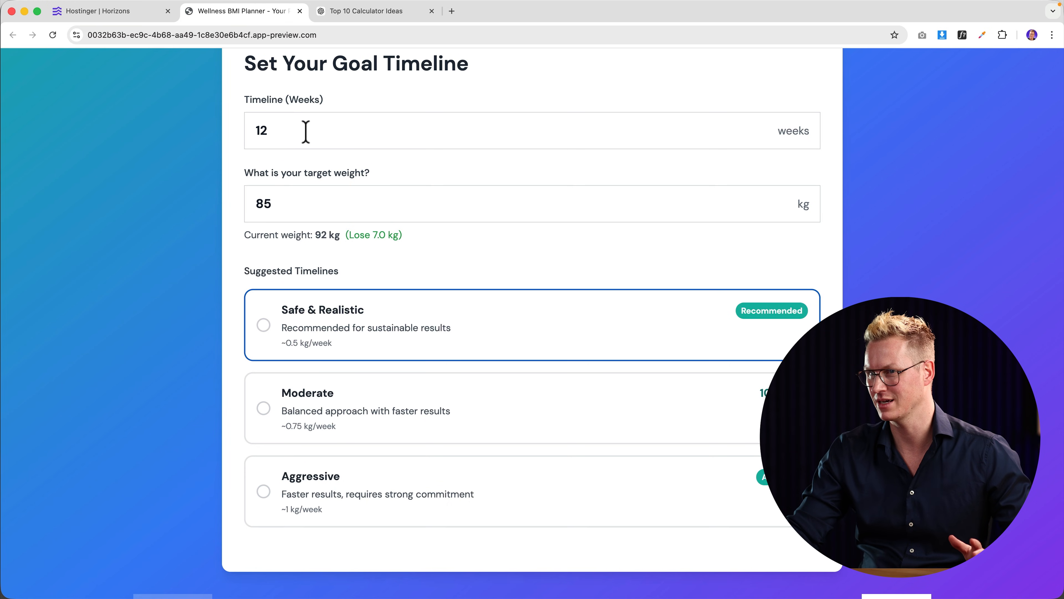
left_click_drag(288, 200, 248, 215)
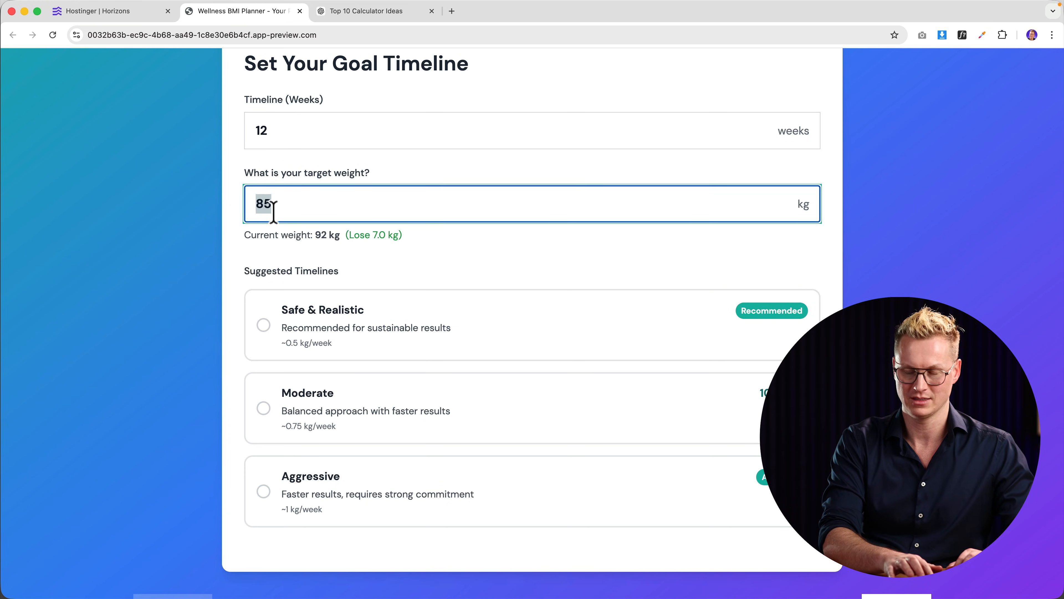
type("65")
key("Tab")
Step: Settle on an 80 kg target weight
scroll(366, 444, "down", 5)
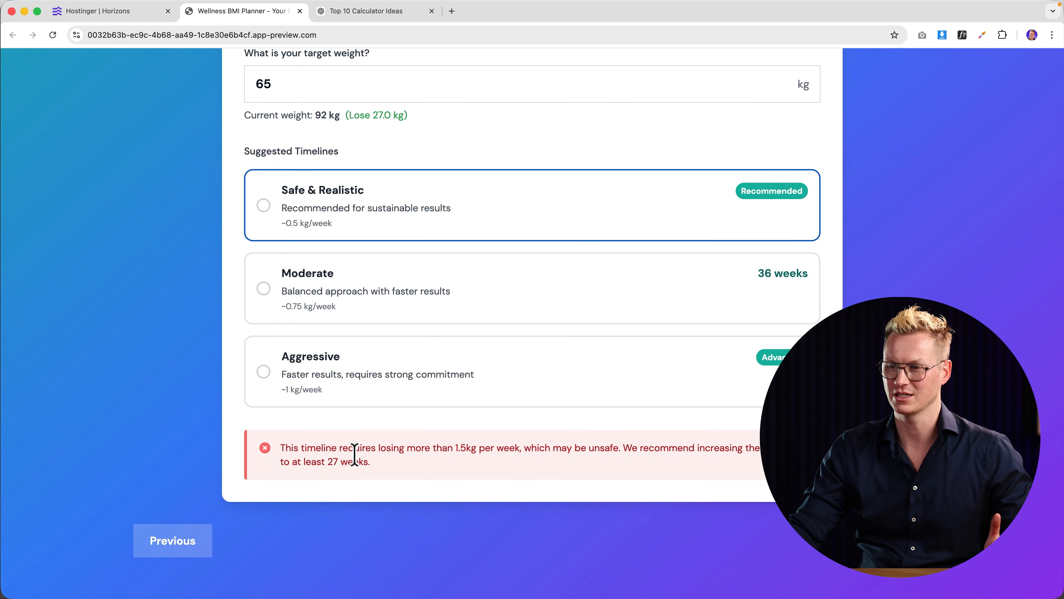
scroll(367, 450, "up", 7)
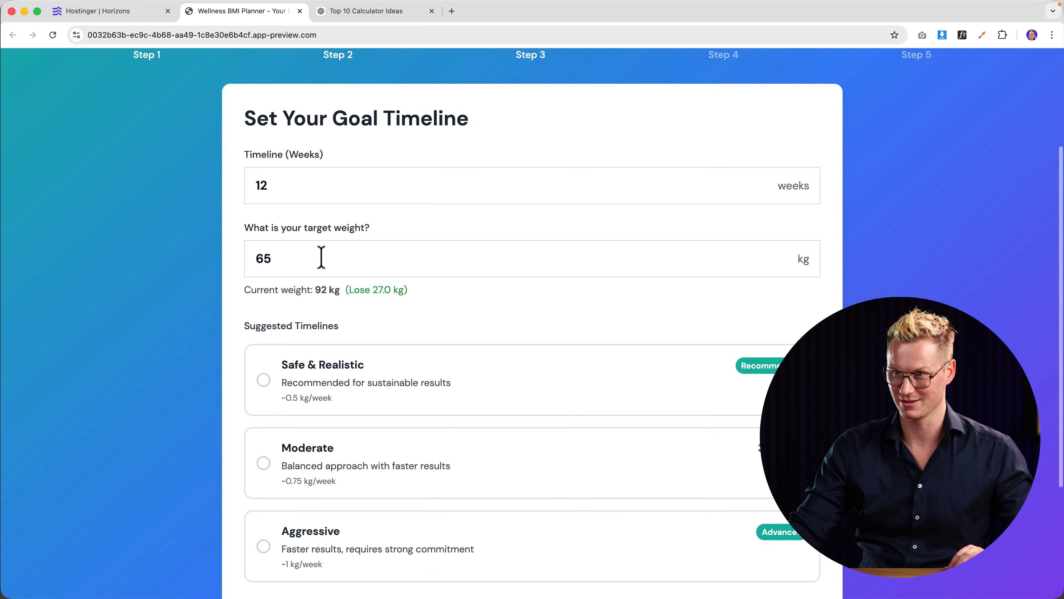
left_click(318, 257)
double_click(372, 257)
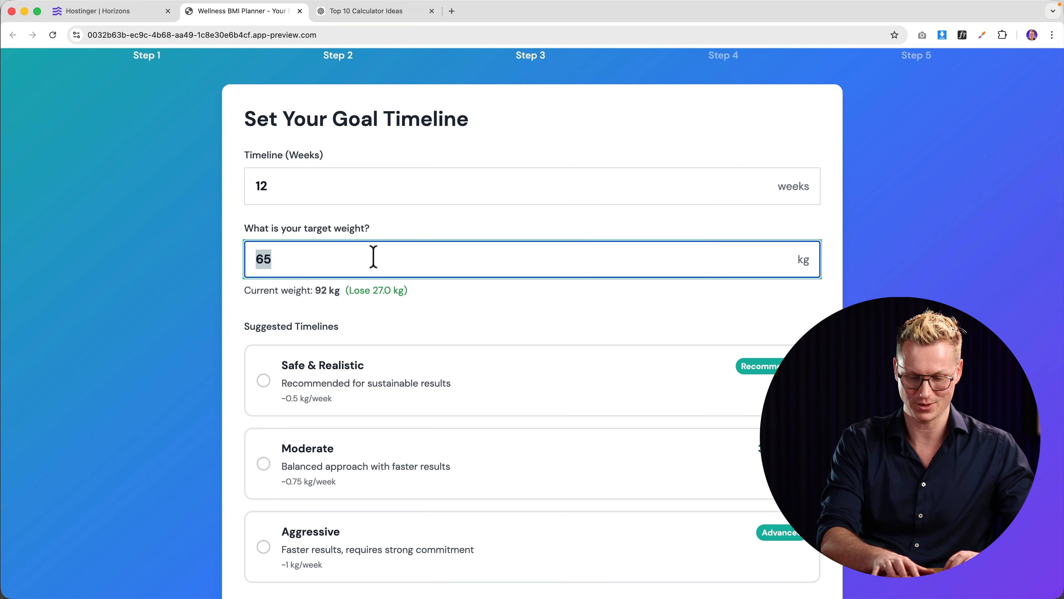
type("80")
key("Tab")
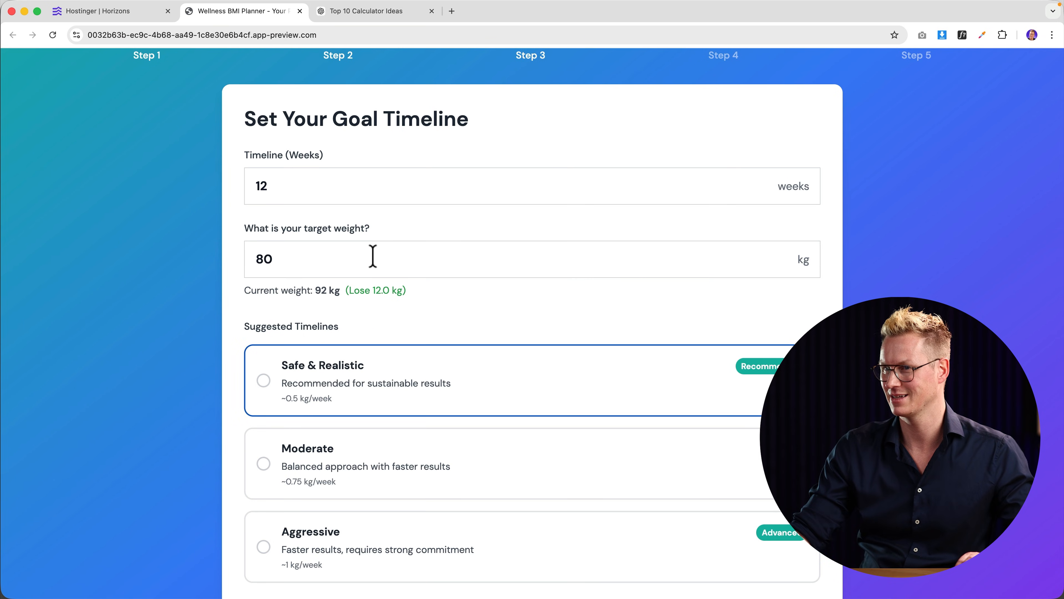
scroll(373, 257, "down", 3)
scroll(373, 257, "up", 1)
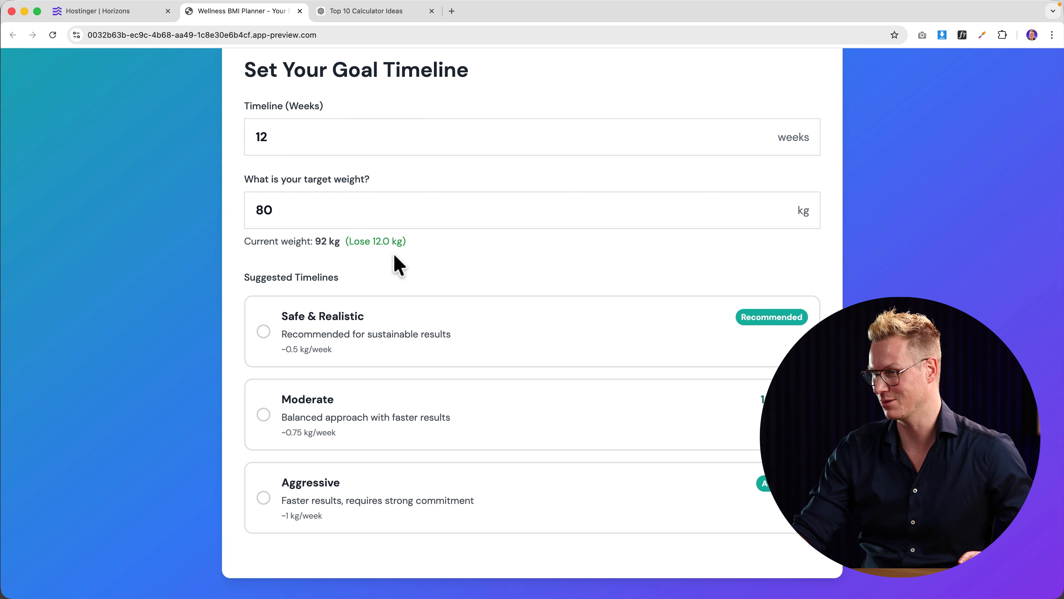
scroll(398, 264, "down", 2)
Step: Compare the Safe & Realistic, Moderate and Aggressive timelines, set 8 weeks, and continue
left_click(389, 321)
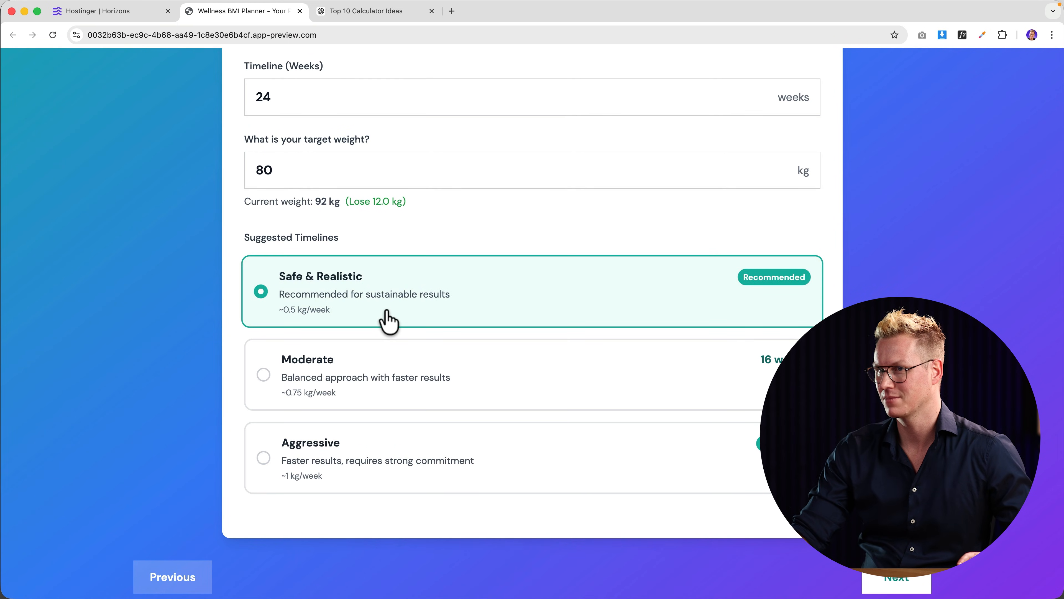
left_click(382, 364)
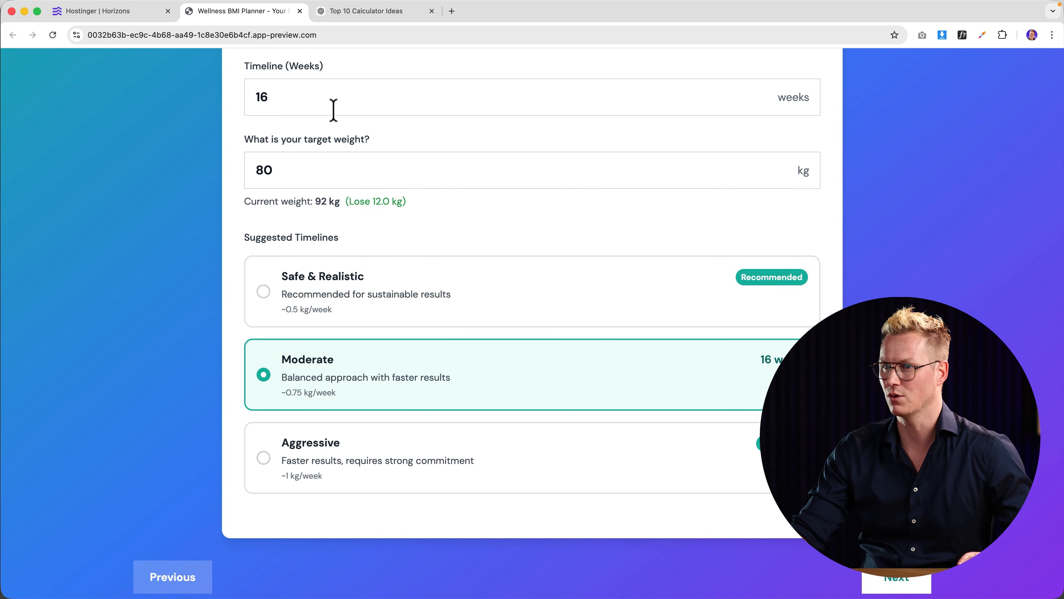
left_click(356, 452)
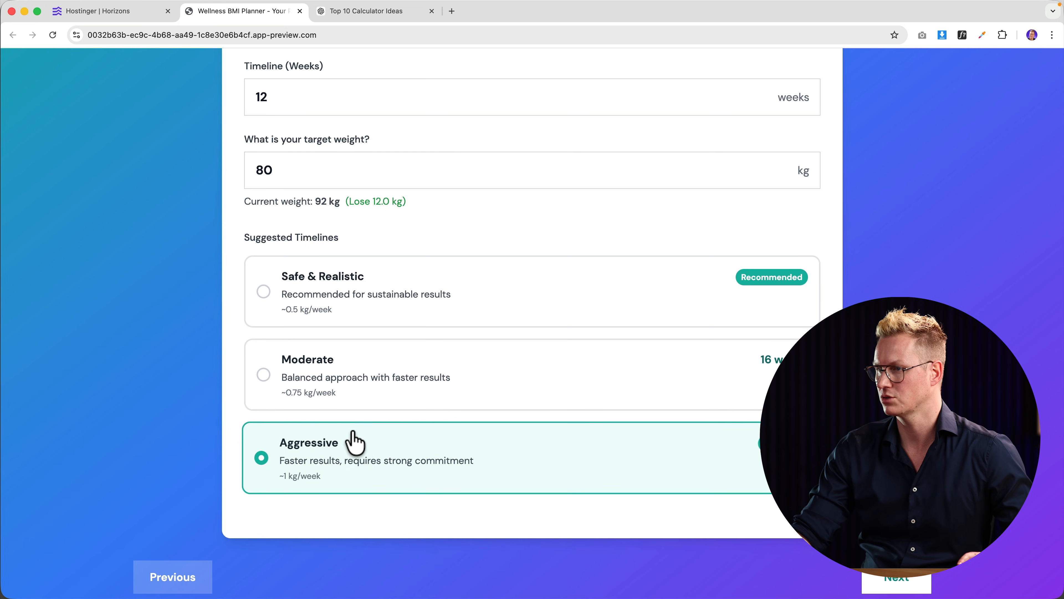
double_click(263, 96)
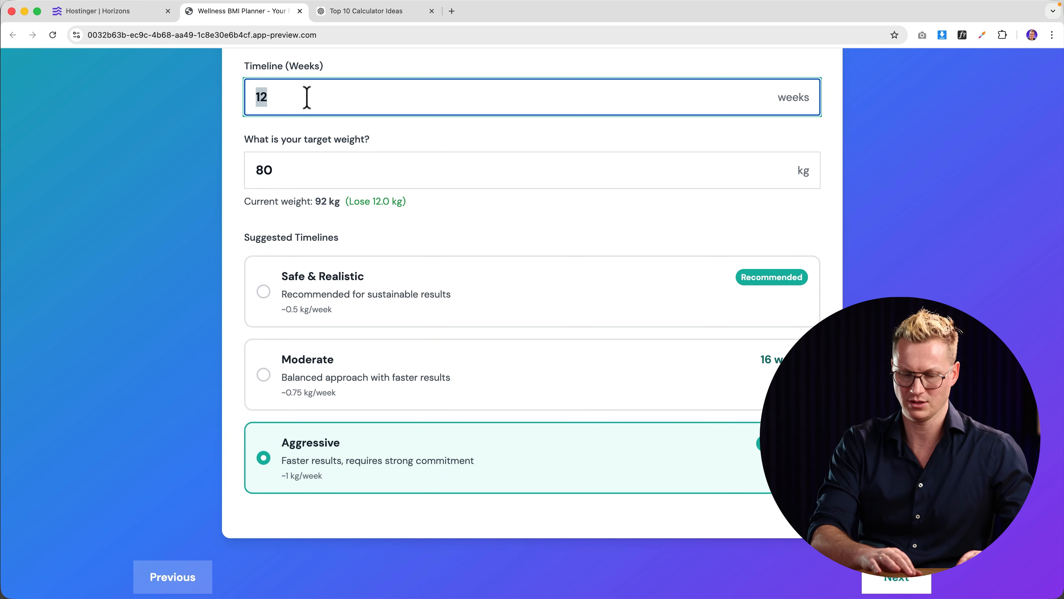
type("8")
key("Tab")
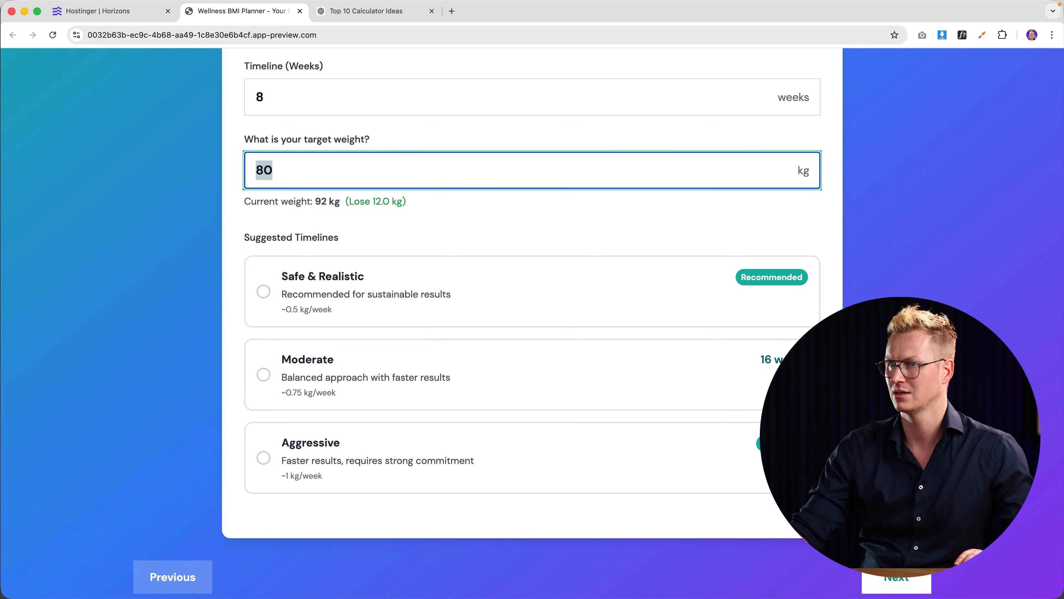
left_click(888, 582)
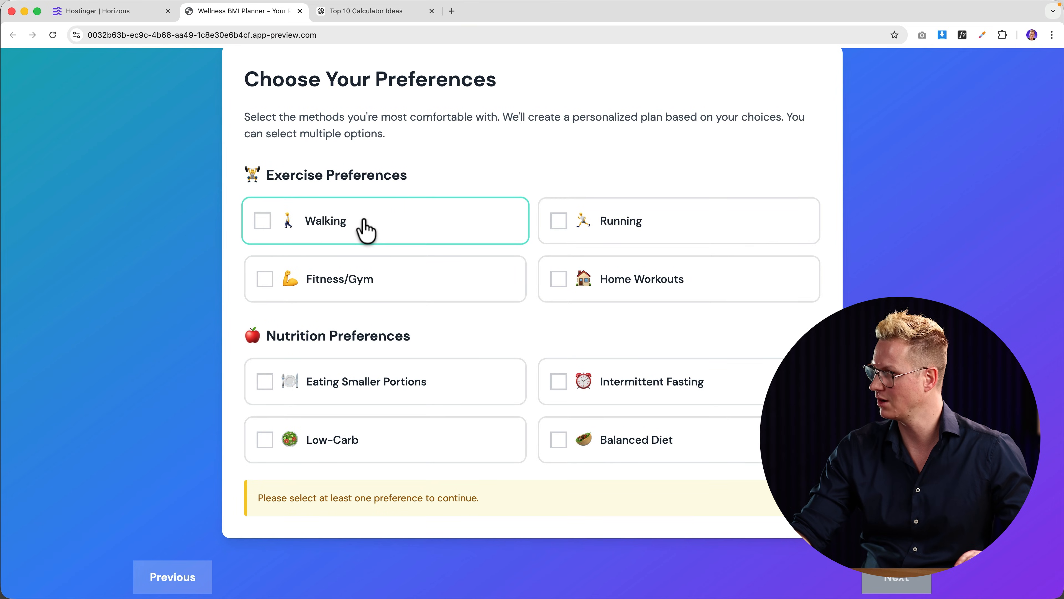
Step: Select Walking, Home Workouts, Intermittent Fasting and Low-Carb as preferences
left_click(367, 227)
left_click(583, 293)
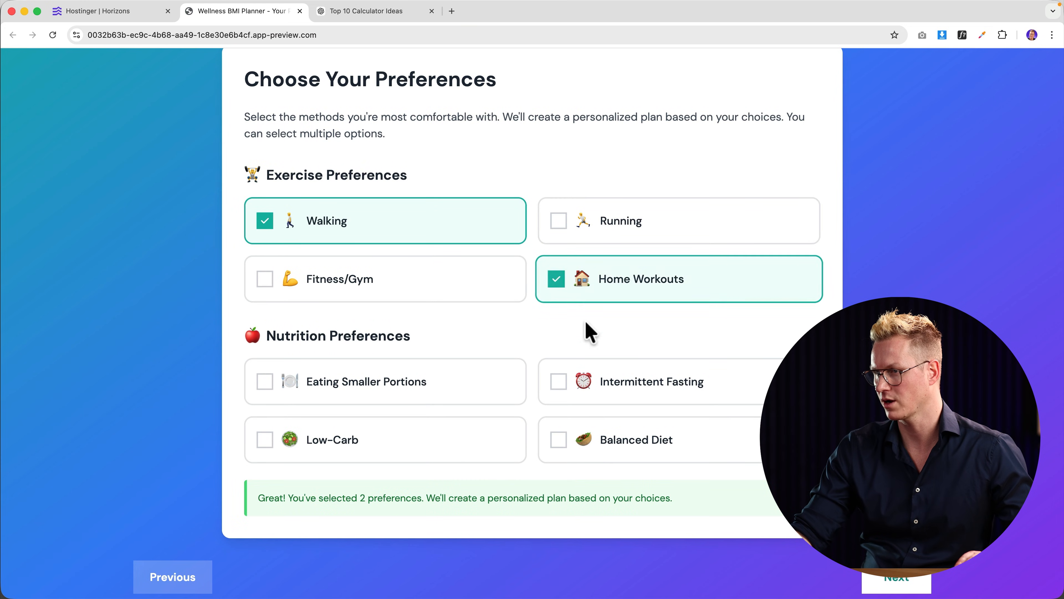
left_click(591, 382)
left_click(471, 438)
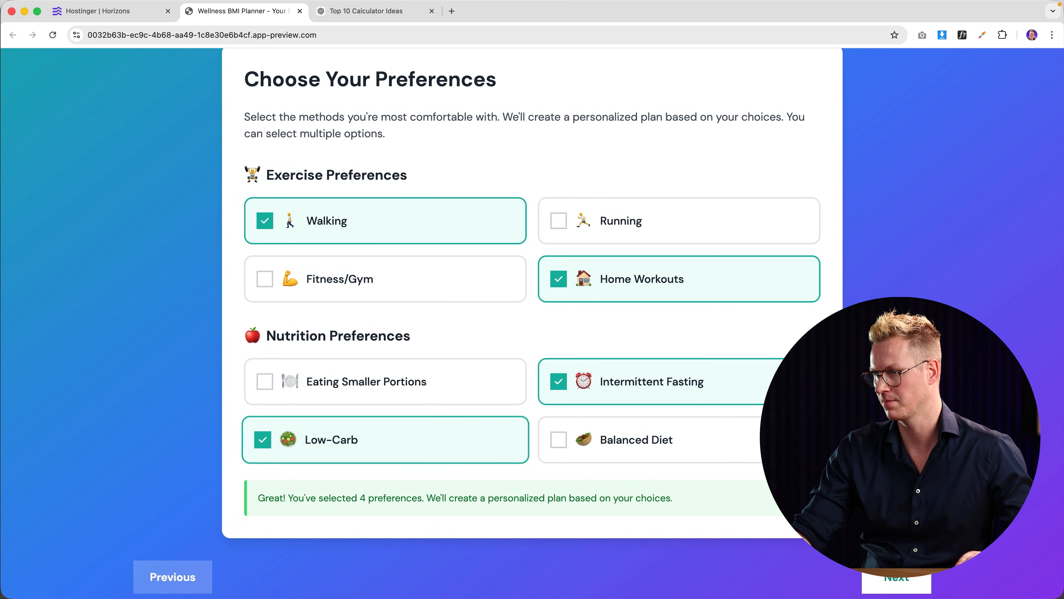
Step: Continue to the Personalized Action Plan and scroll through it
left_click(895, 587)
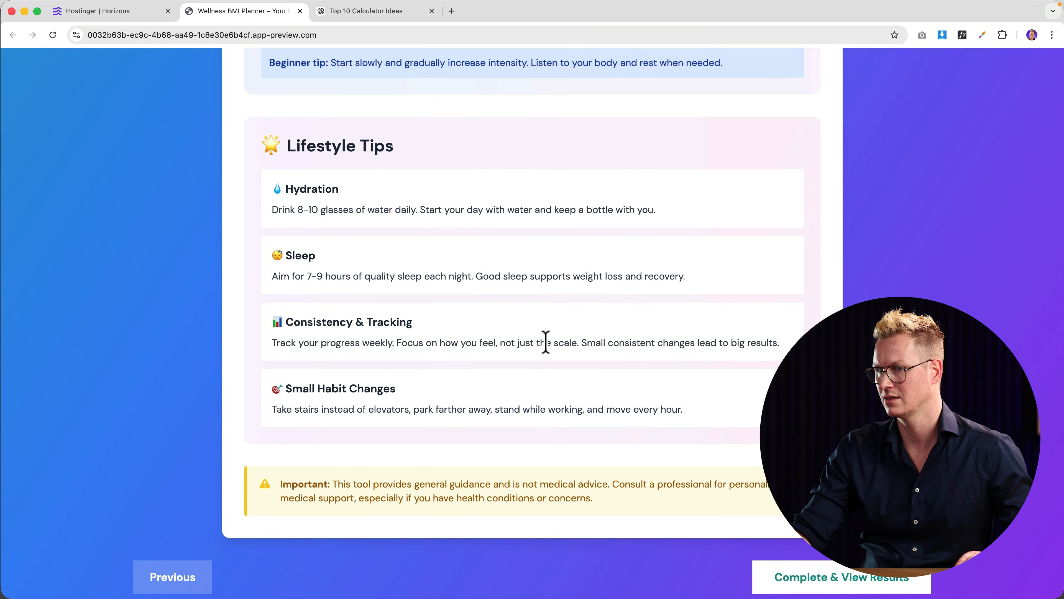
scroll(545, 342, "up", 20)
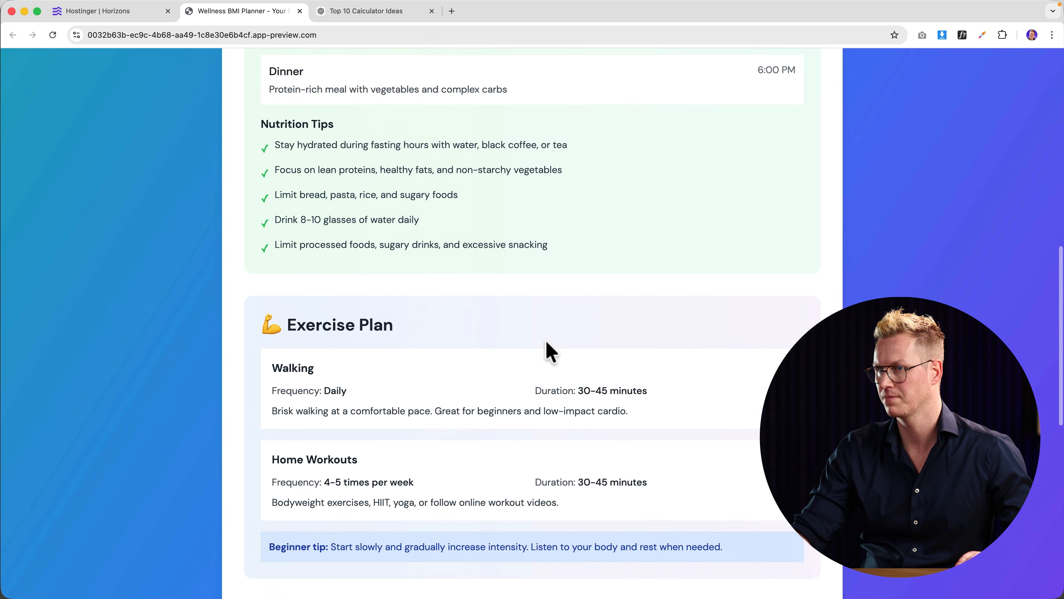
scroll(550, 351, "up", 5)
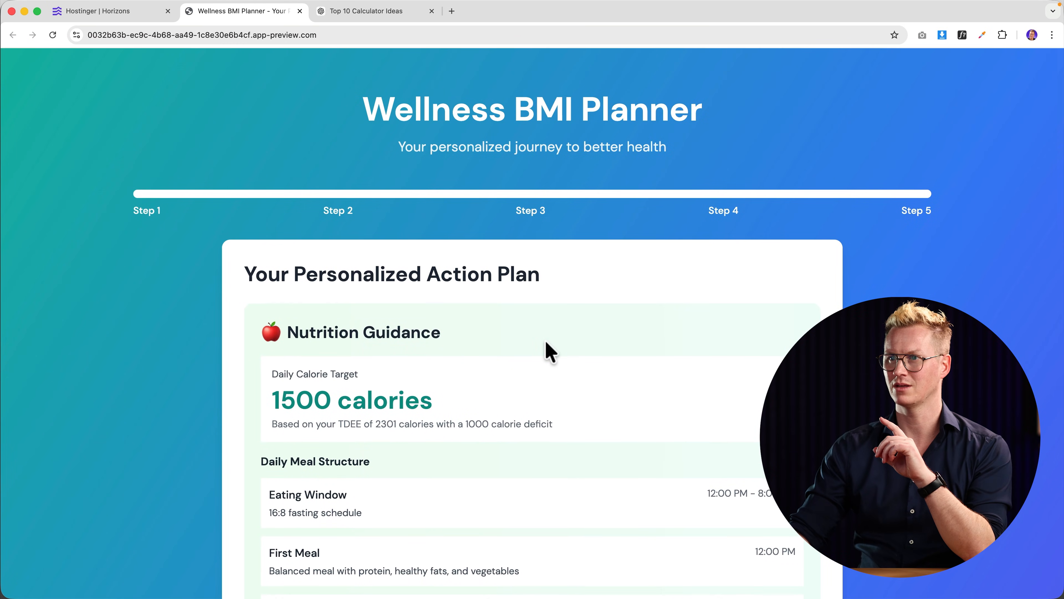
scroll(551, 351, "down", 15)
scroll(550, 351, "down", 10)
scroll(550, 351, "up", 20)
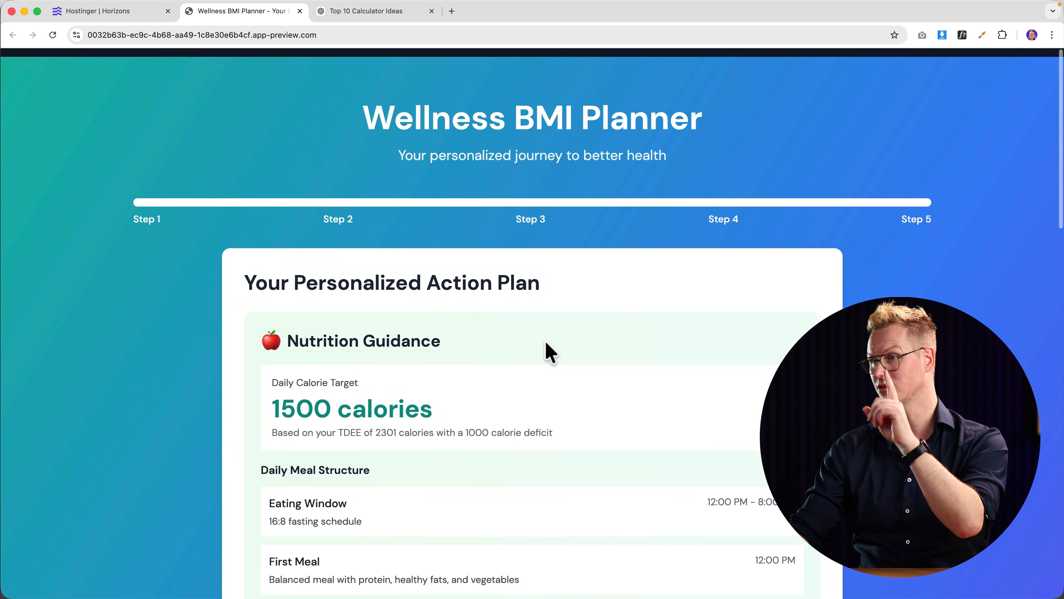
Step: Ask Horizons to jump to the page top after step 5 and place 5 Simple Steps above the benefits
left_click(121, 11)
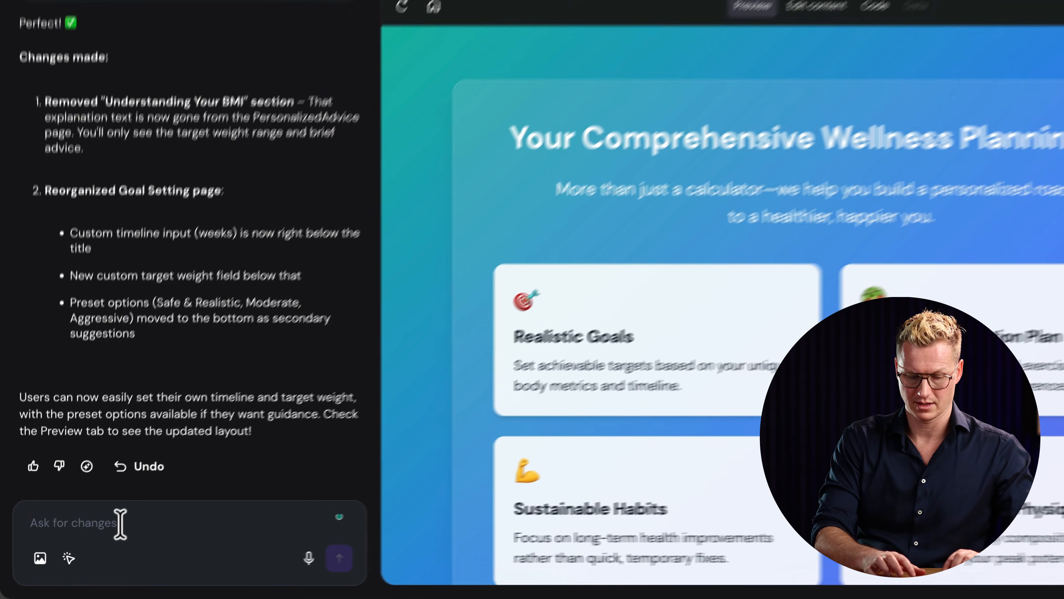
type("After")
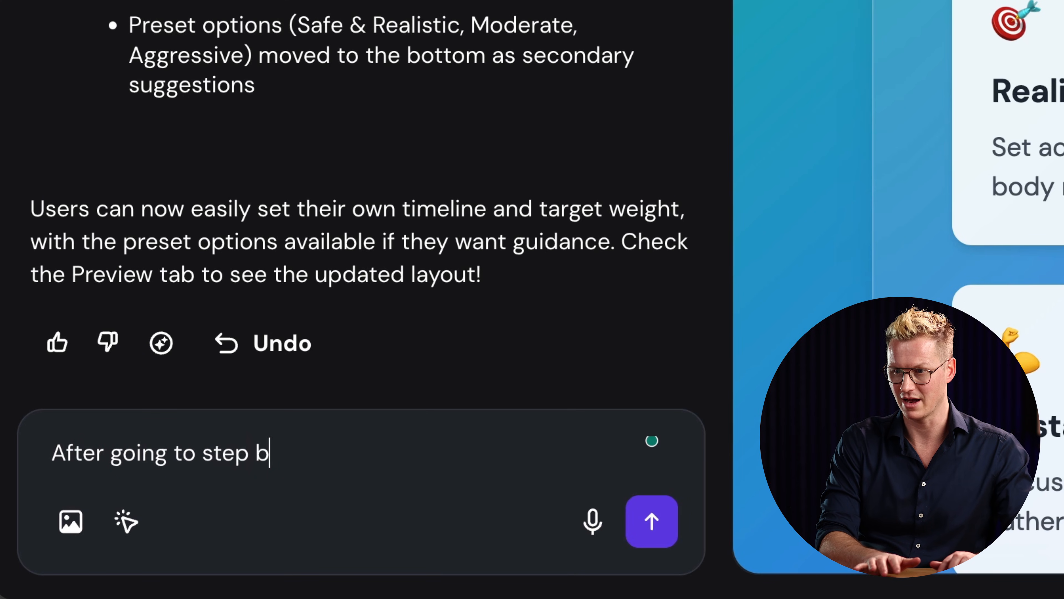
type(" going to step 5, bring the viewer to the top of the pa")
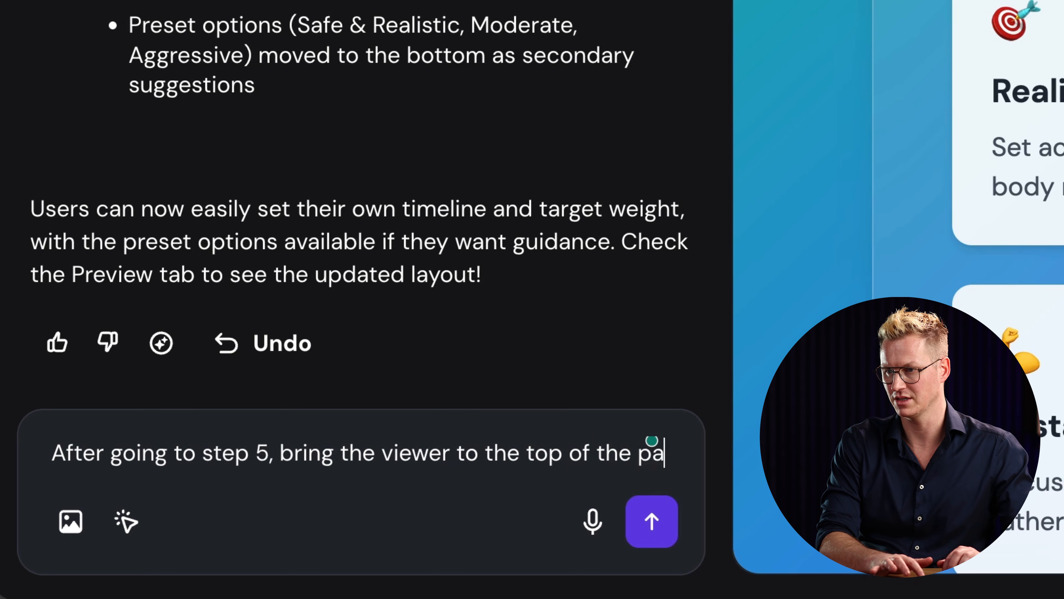
type("c")
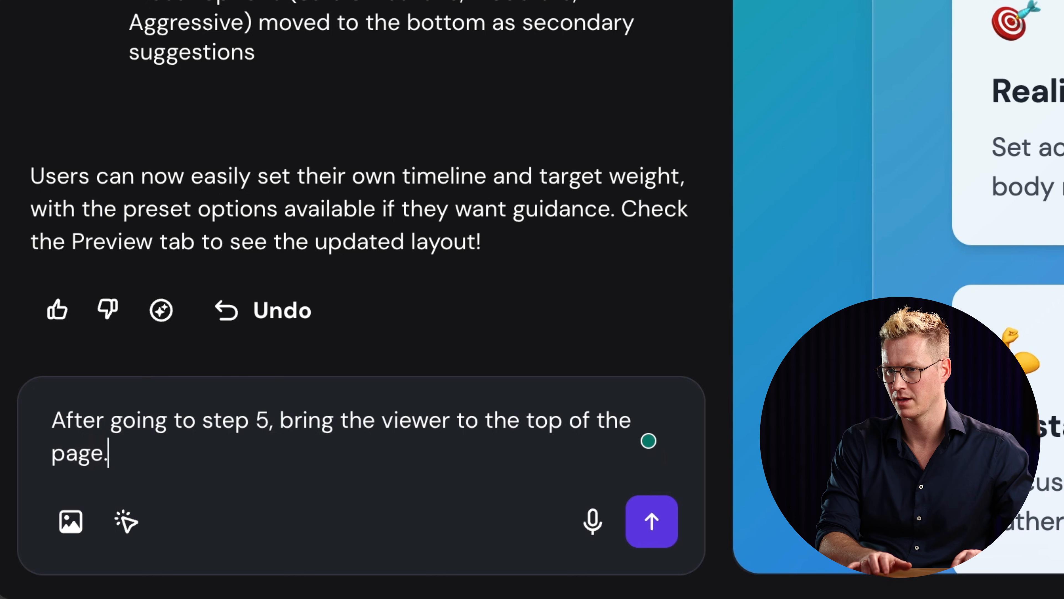
key("shift+Return")
type("At the homepag")
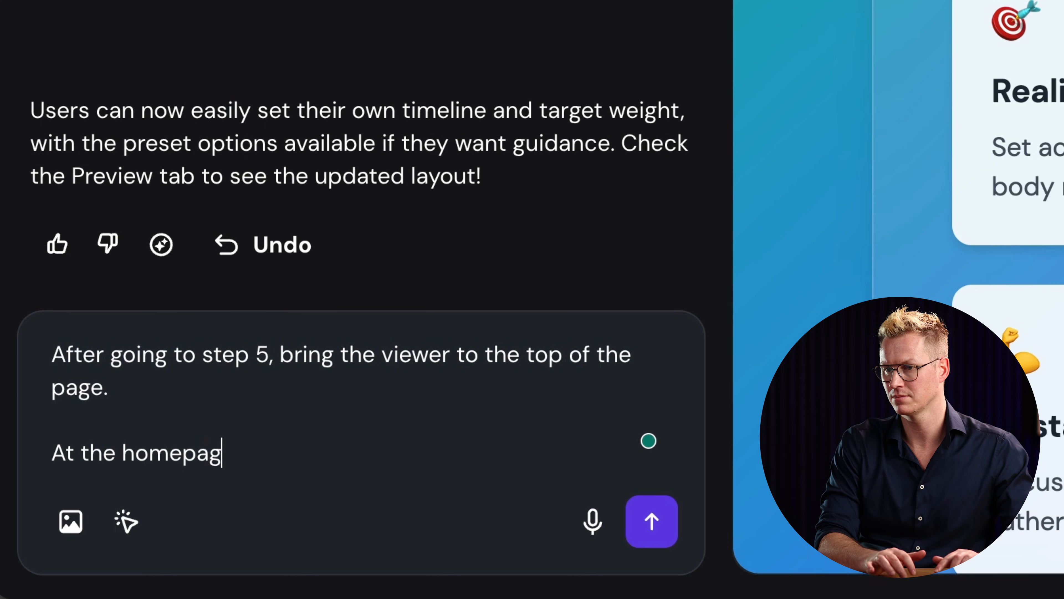
type("e, place the 5 stimple steps to a new you")
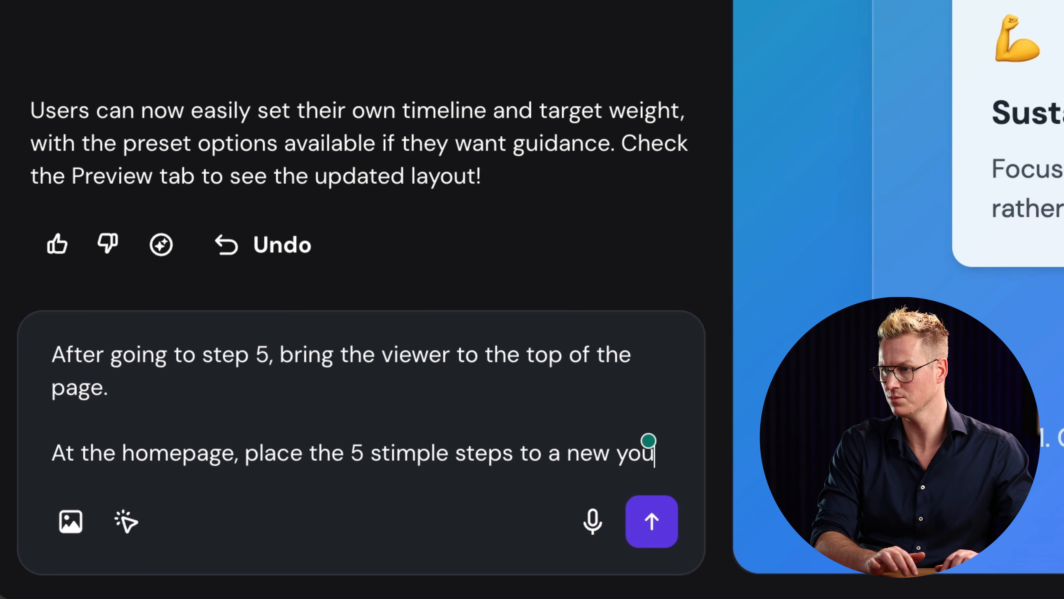
type(", PL")
key("BackSpace")
key("BackSpace")
key("BackSpace")
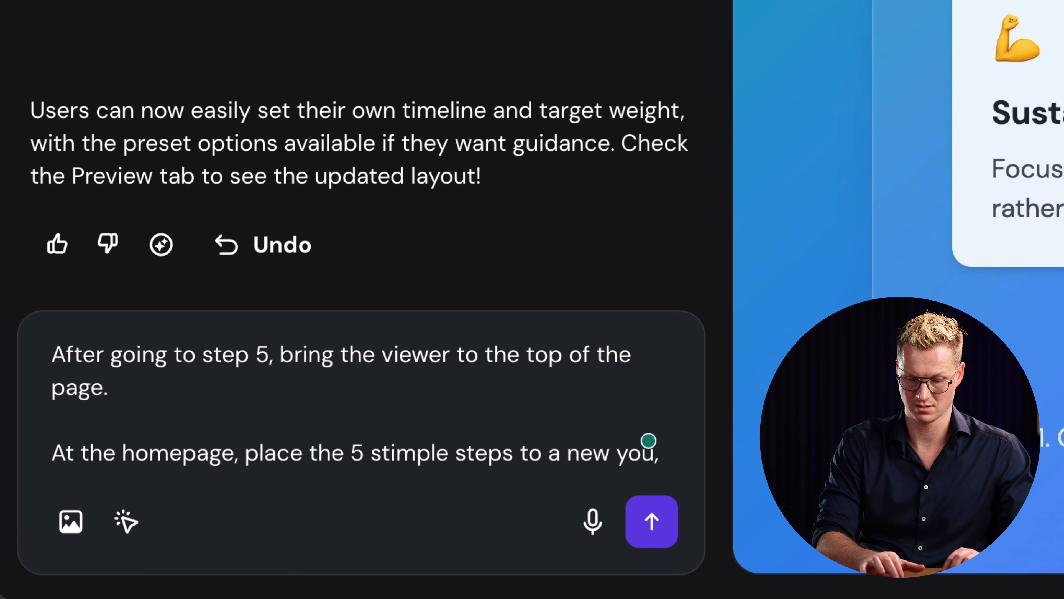
type("plus the 5 steps, plus the button on top of the 4 areas")
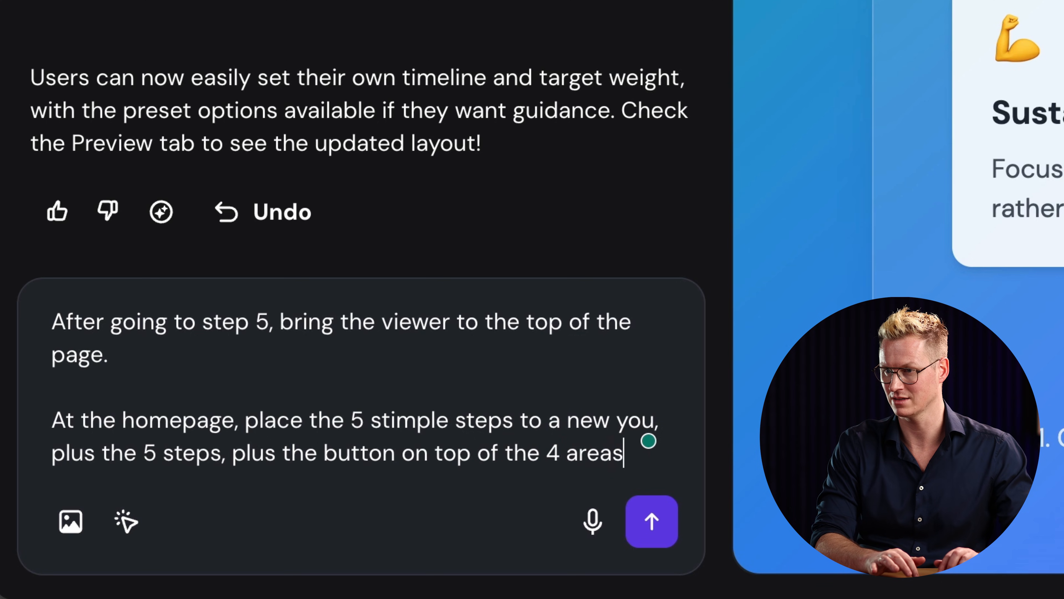
type("above")
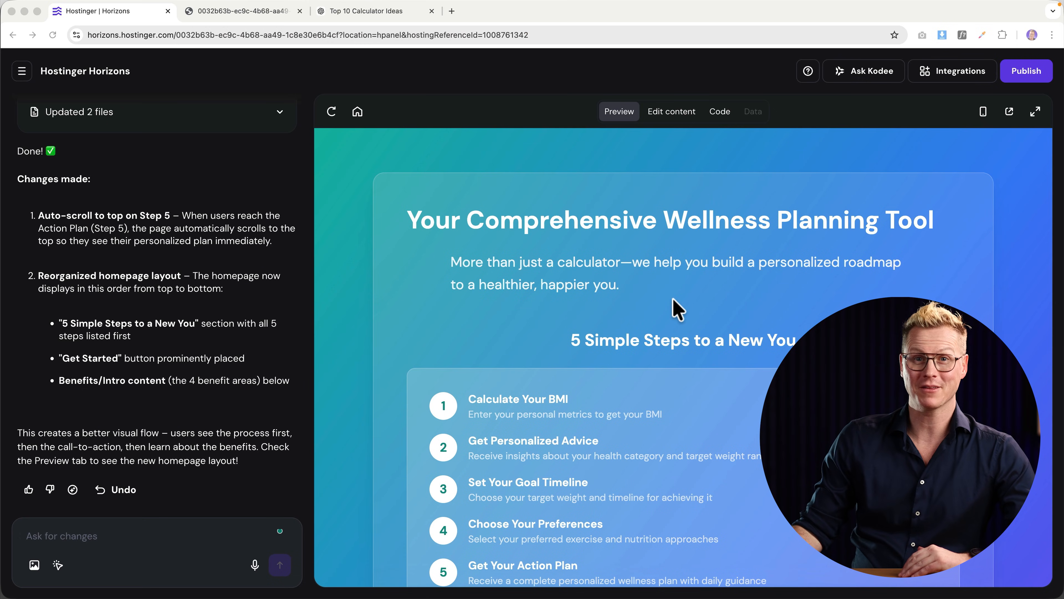
Step: Request that the 5 Simple Steps appear side by side so Get Started is visible
scroll(570, 369, "down", 3)
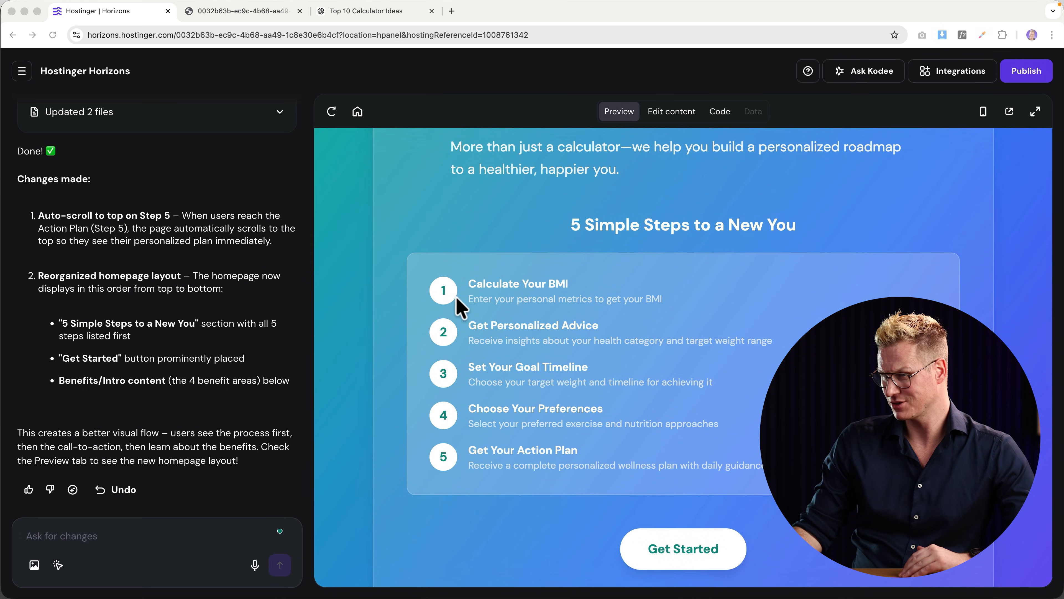
scroll(503, 314, "down", 3)
scroll(503, 314, "up", 5)
scroll(503, 314, "down", 2)
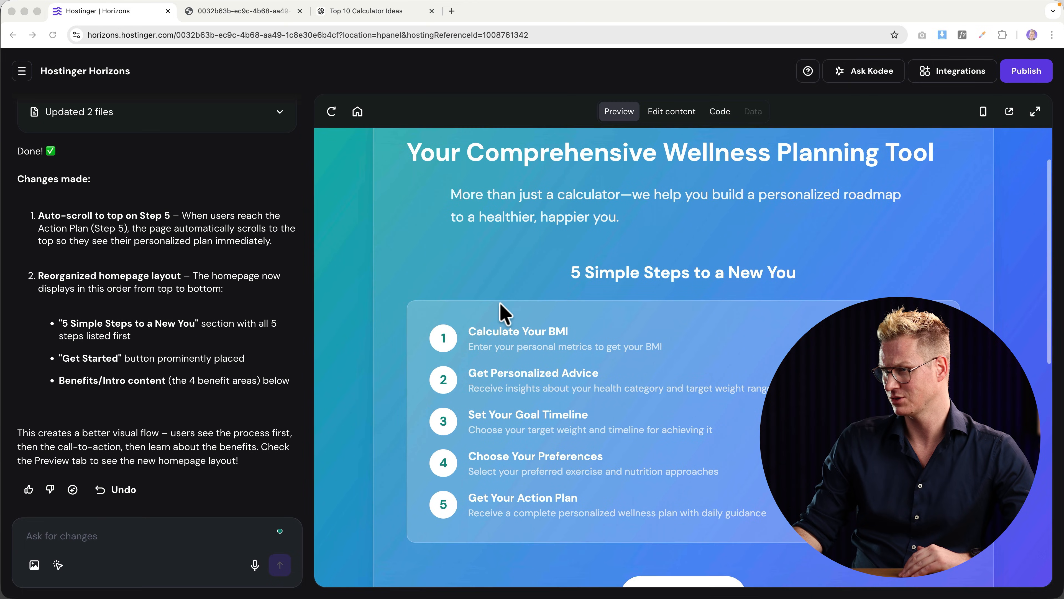
left_click(86, 537)
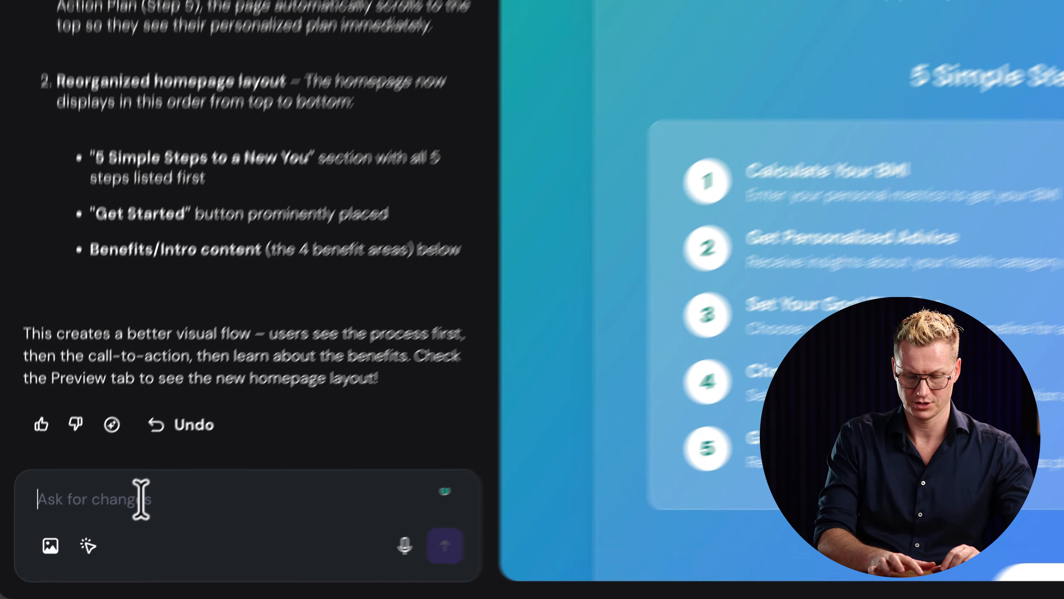
type("Show the 5 steps next to each other so that the CTA is visi")
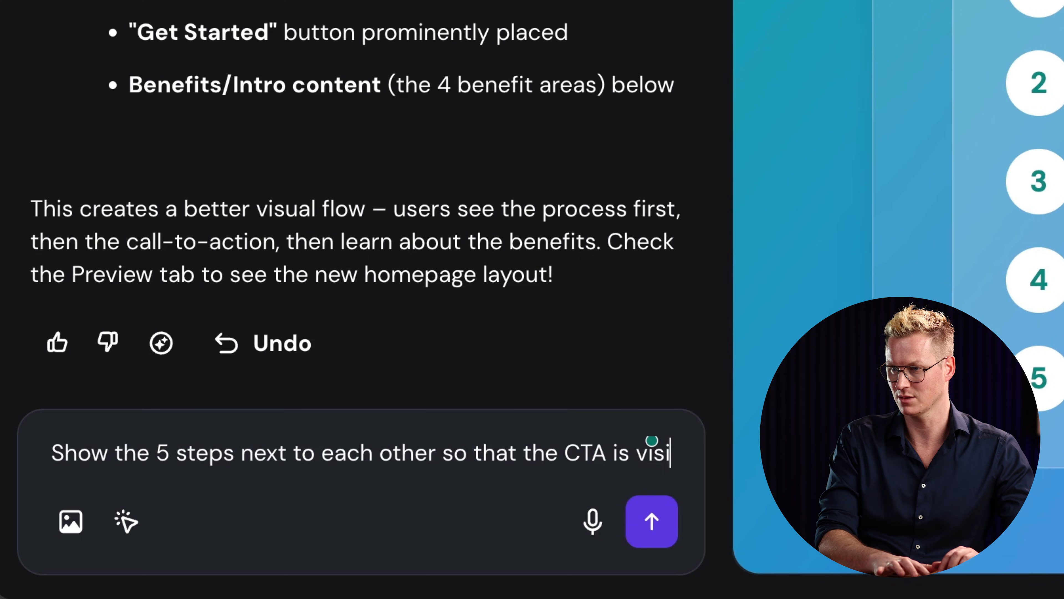
type("ble from the start.")
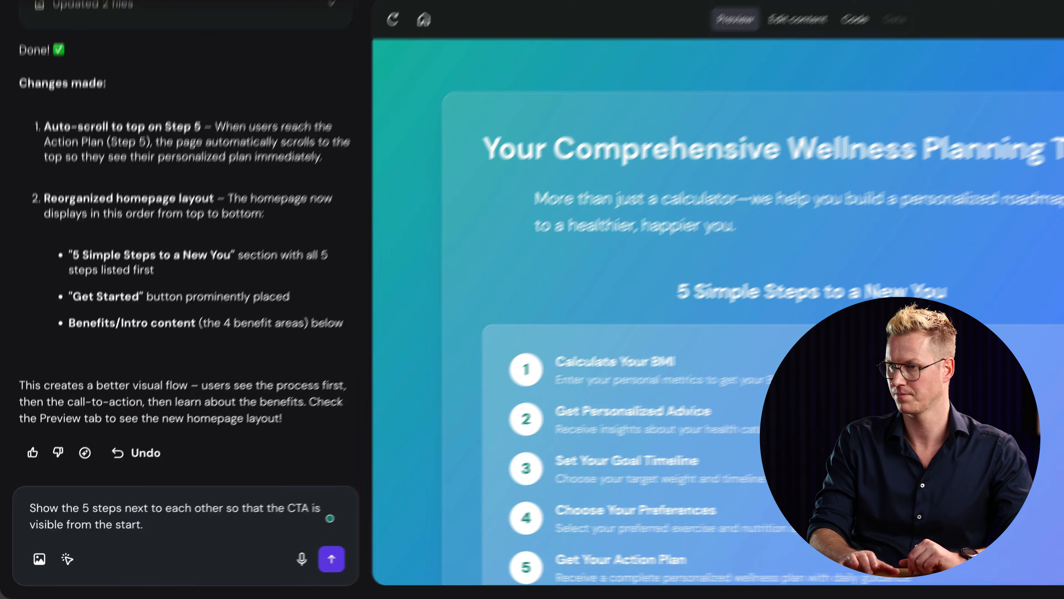
key("Return")
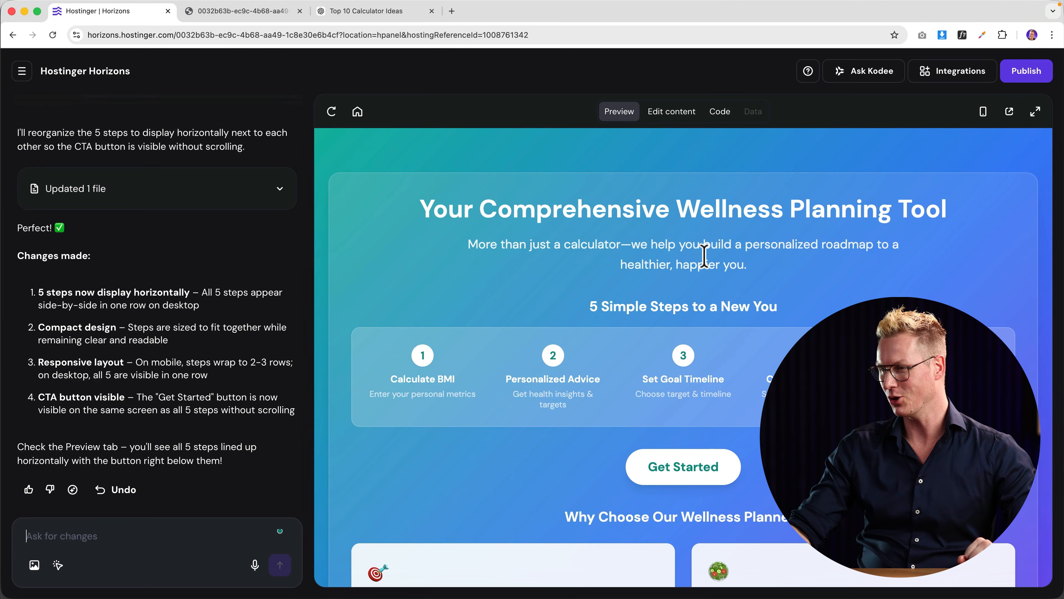
Step: Open the app preview in its own tab, start the planner and choose Male as gender
scroll(705, 256, "down", 6)
scroll(705, 256, "up", 6)
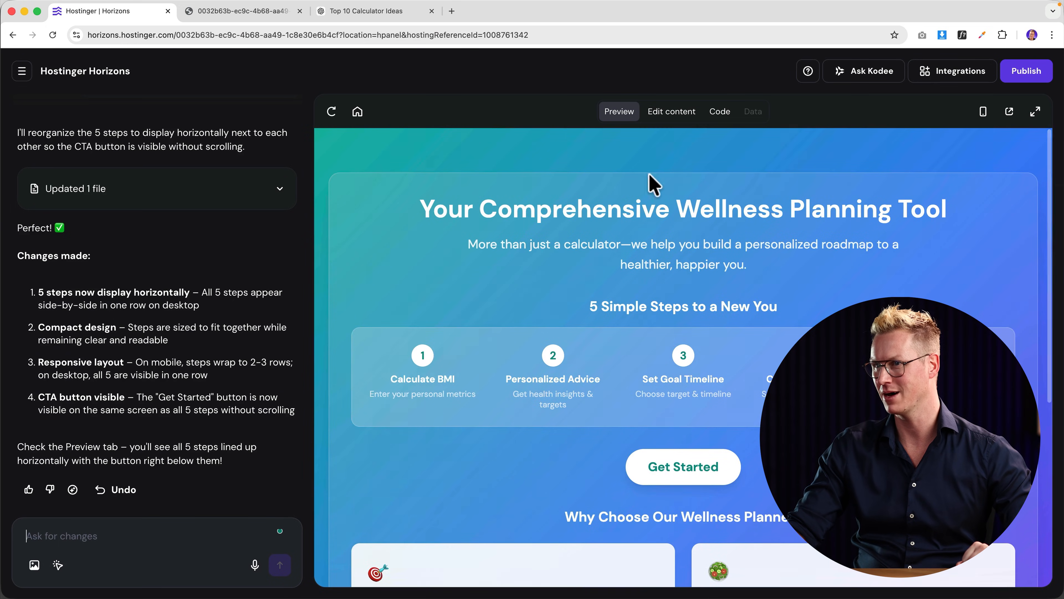
left_click(1010, 111)
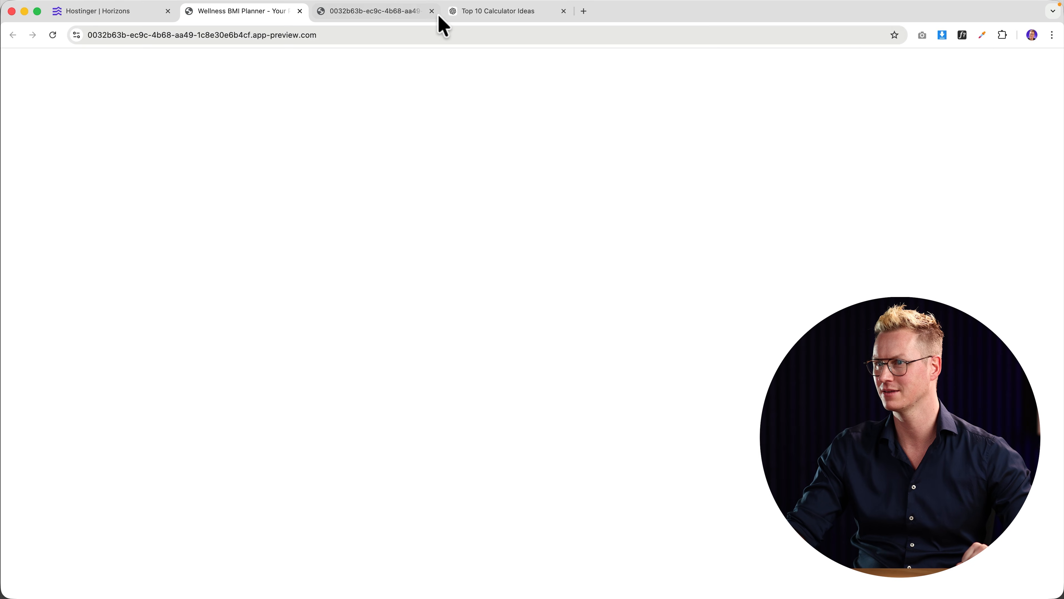
left_click(431, 11)
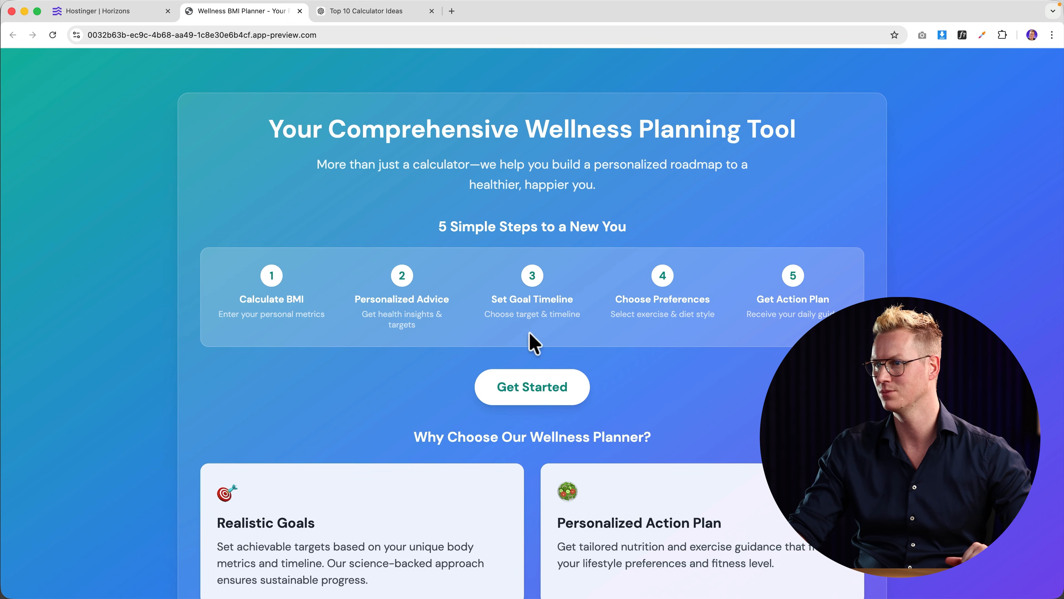
left_click(547, 396)
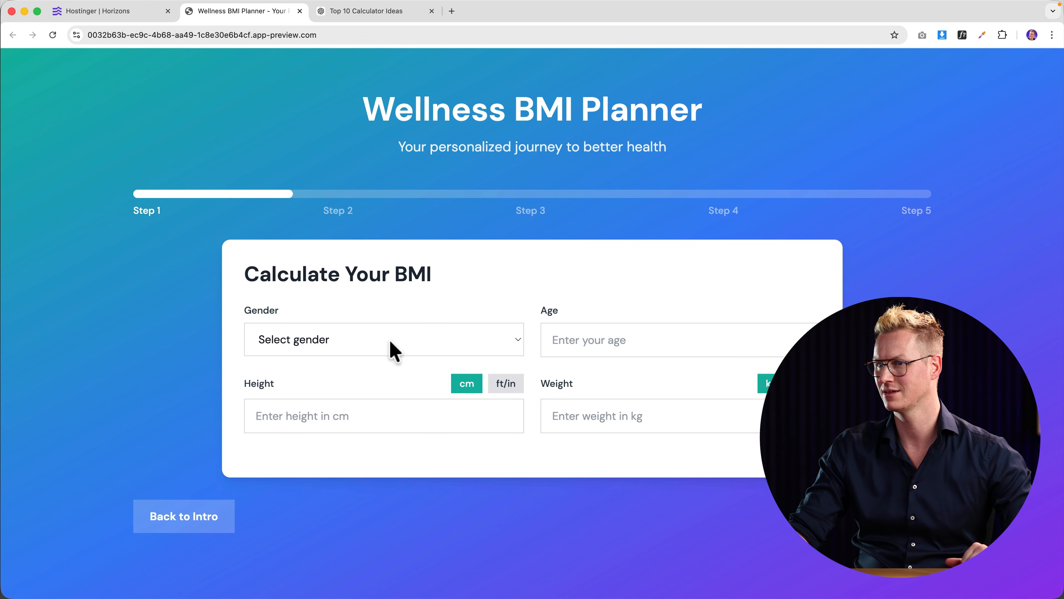
left_click(397, 349)
left_click(354, 367)
left_click(340, 342)
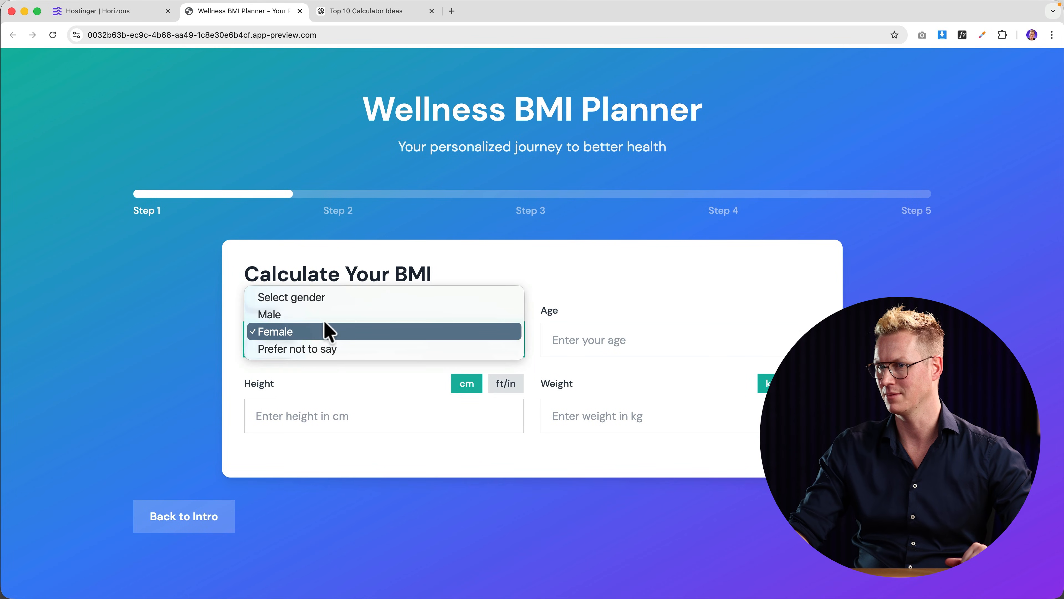
left_click(323, 315)
Step: Move past the health insights and goal timeline steps to the preferences step
left_click(602, 341)
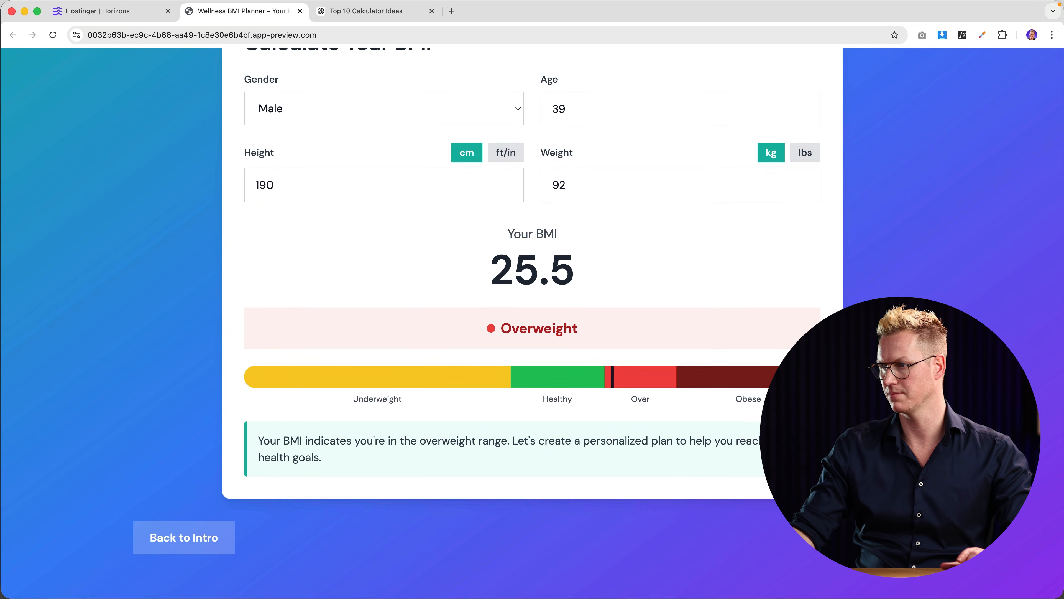
left_click(893, 537)
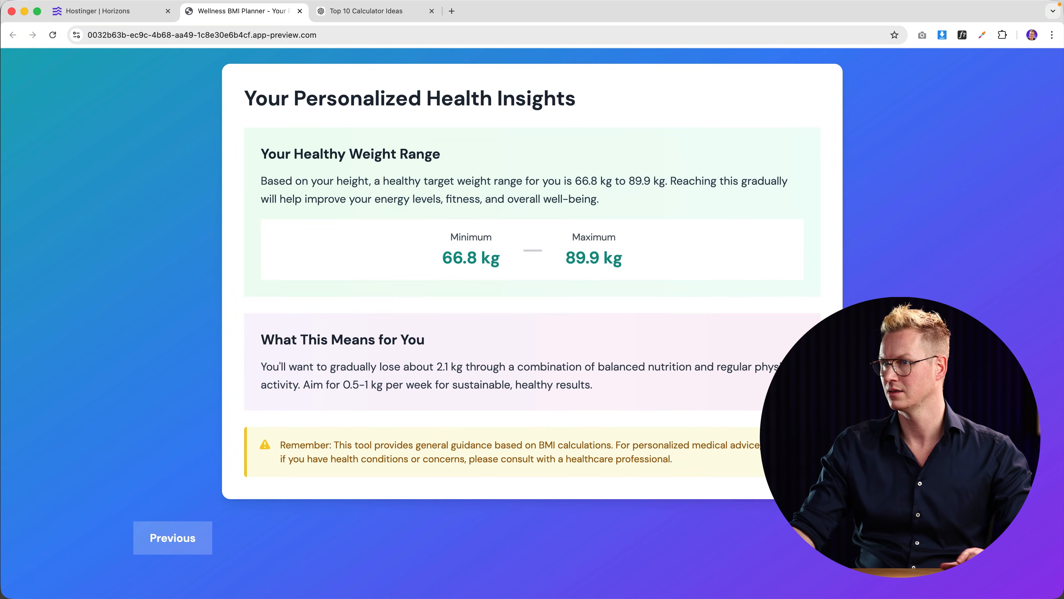
left_click(892, 538)
scroll(739, 391, "up", 4)
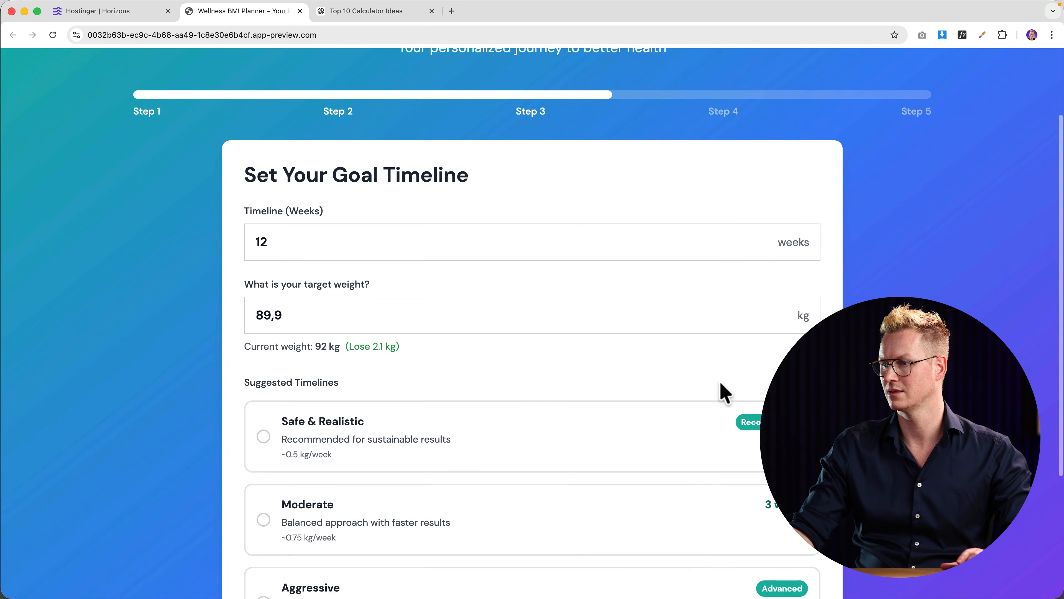
scroll(724, 392, "down", 5)
left_click(893, 538)
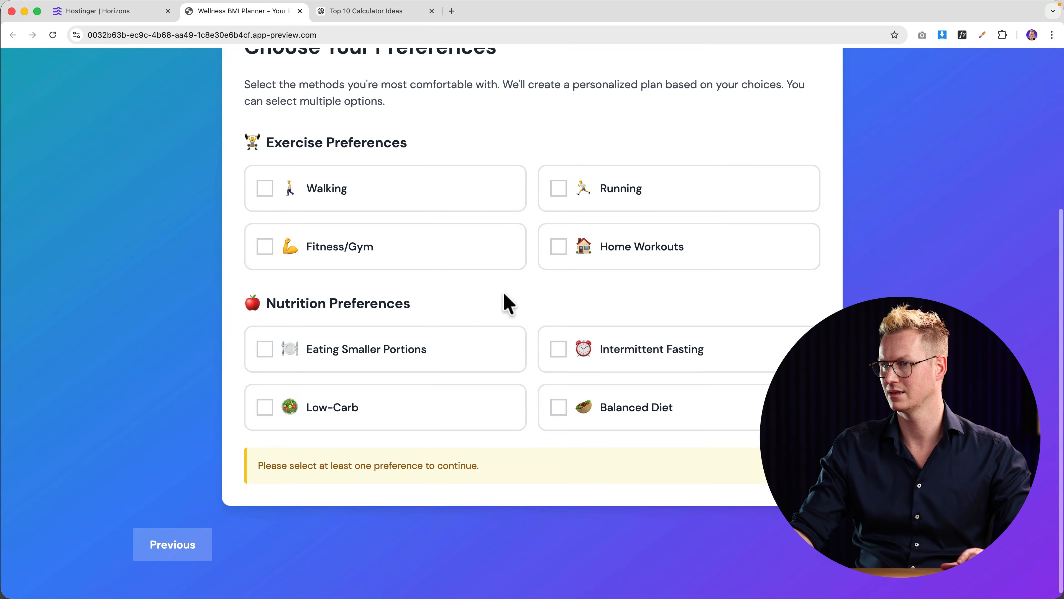
Step: Pick Walking, Home Workouts and Intermittent Fasting, then review the 1500-calorie personalized action plan
left_click(440, 201)
left_click(572, 252)
left_click(586, 352)
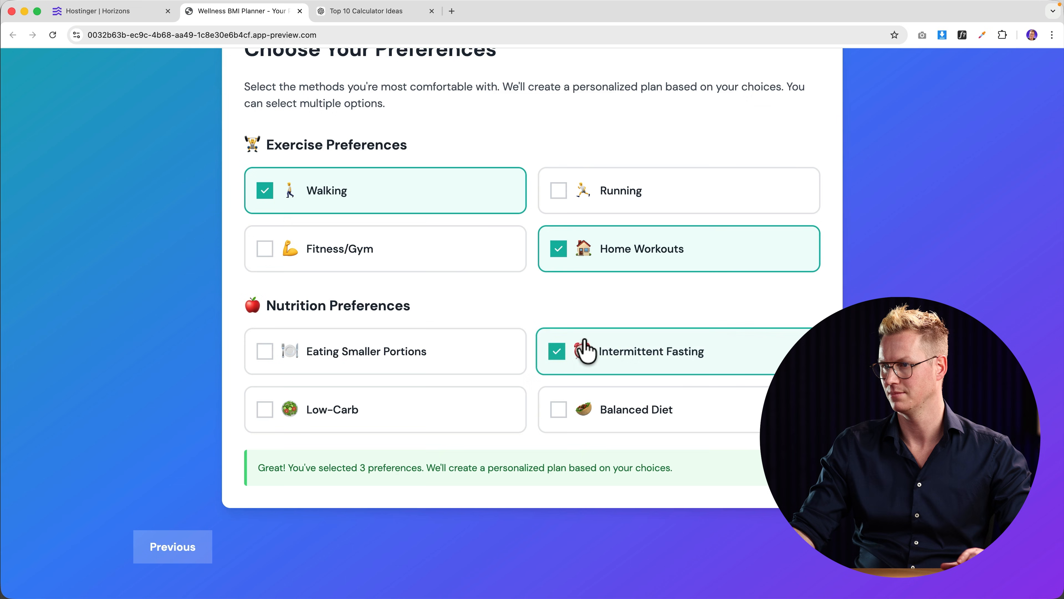
left_click(892, 537)
scroll(649, 368, "down", 3)
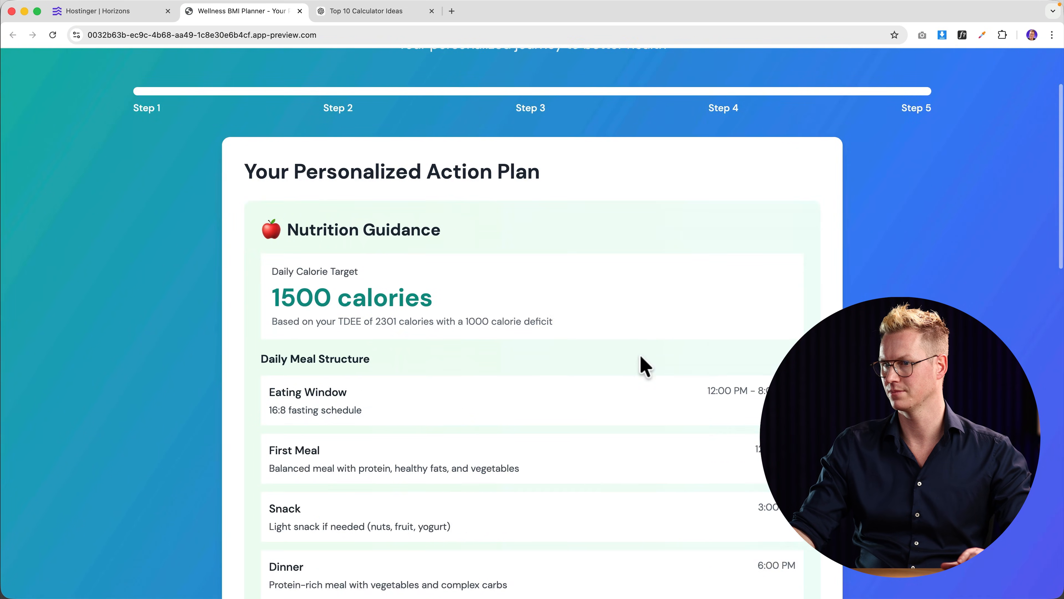
scroll(614, 352, "down", 15)
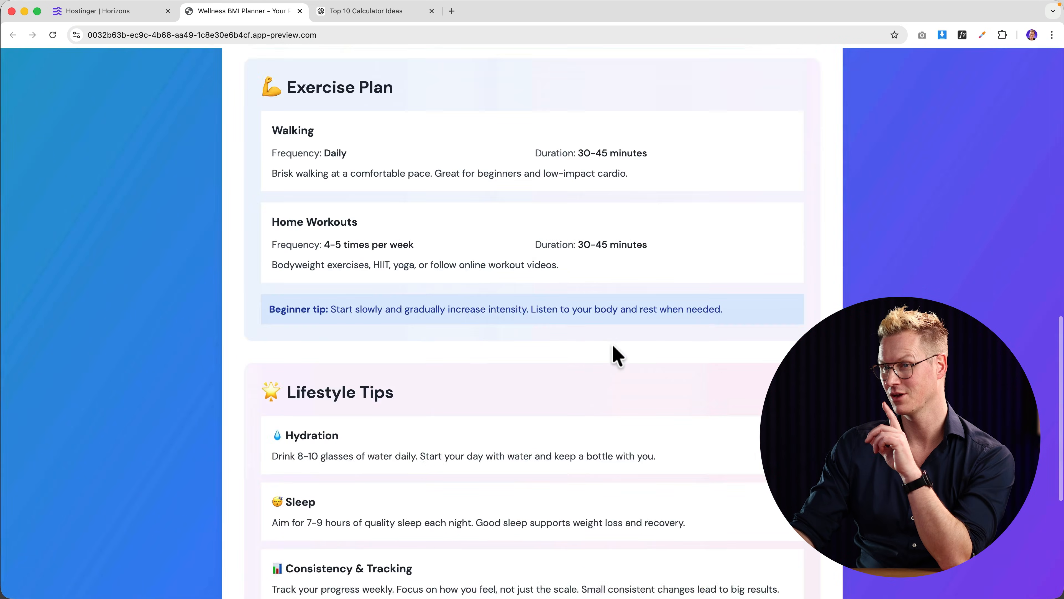
scroll(614, 351, "down", 5)
scroll(614, 352, "up", 20)
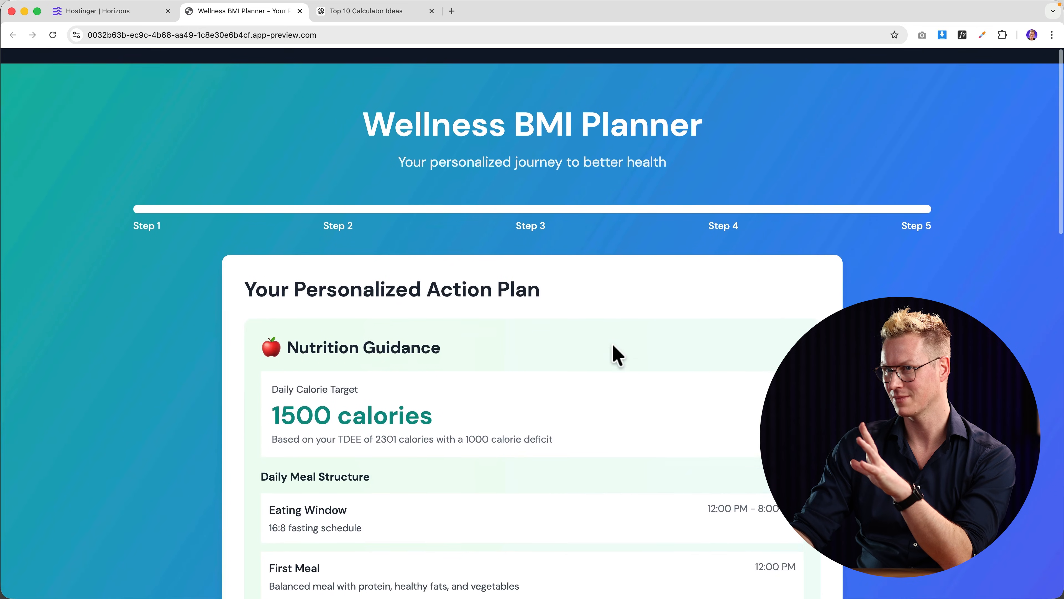
Step: Preview the planner at mobile width and begin the BMI step with Male as gender
left_click(128, 18)
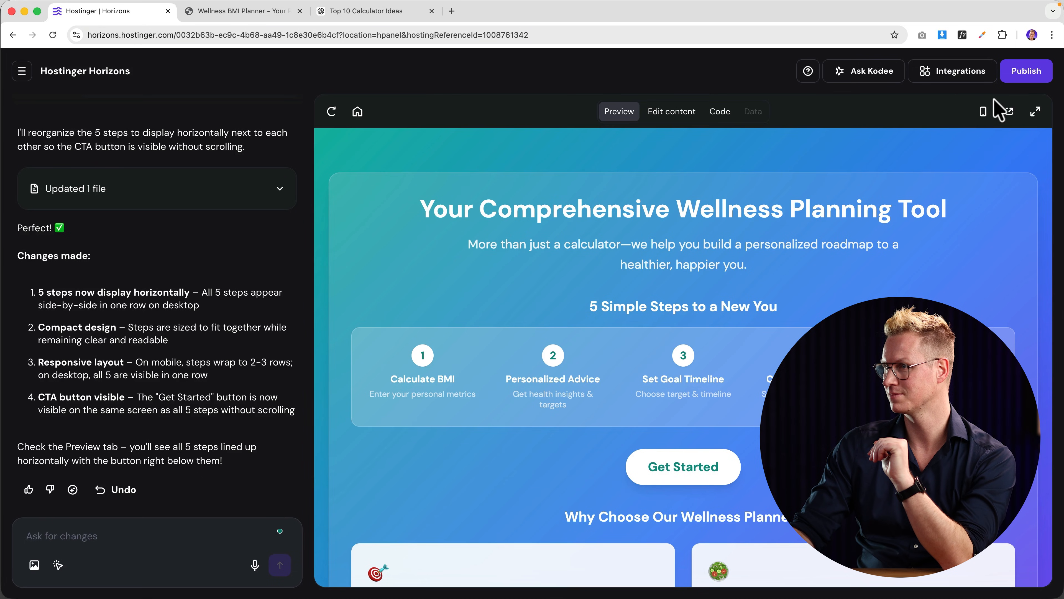
left_click(984, 114)
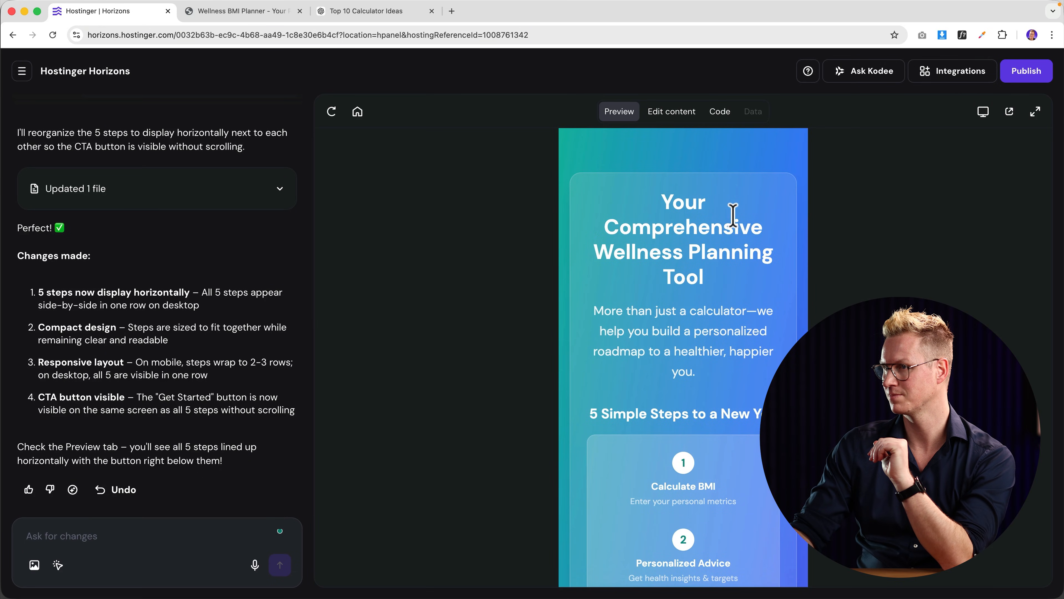
scroll(729, 214, "down", 10)
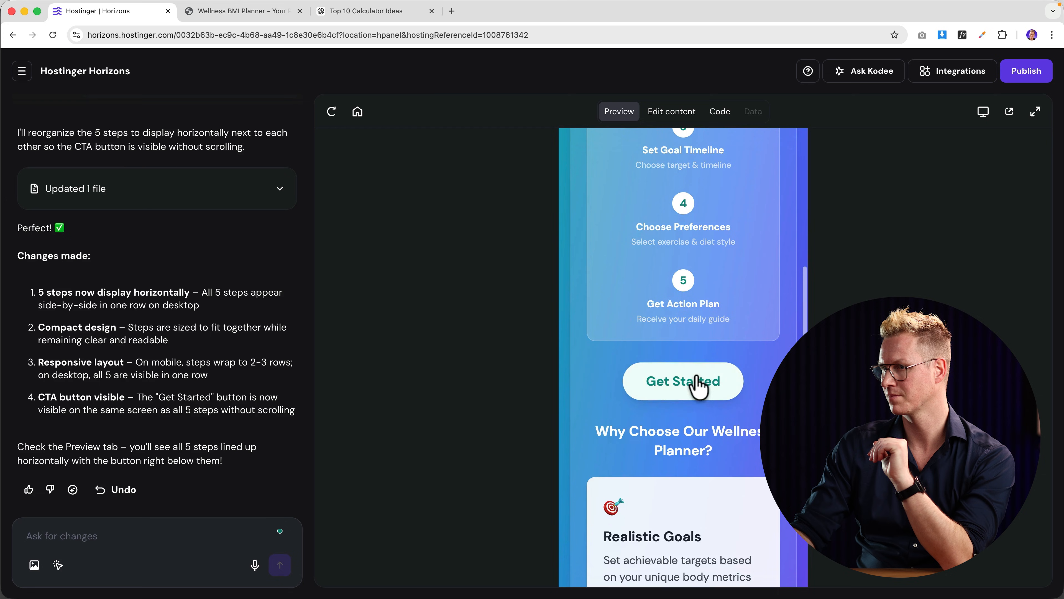
left_click(685, 381)
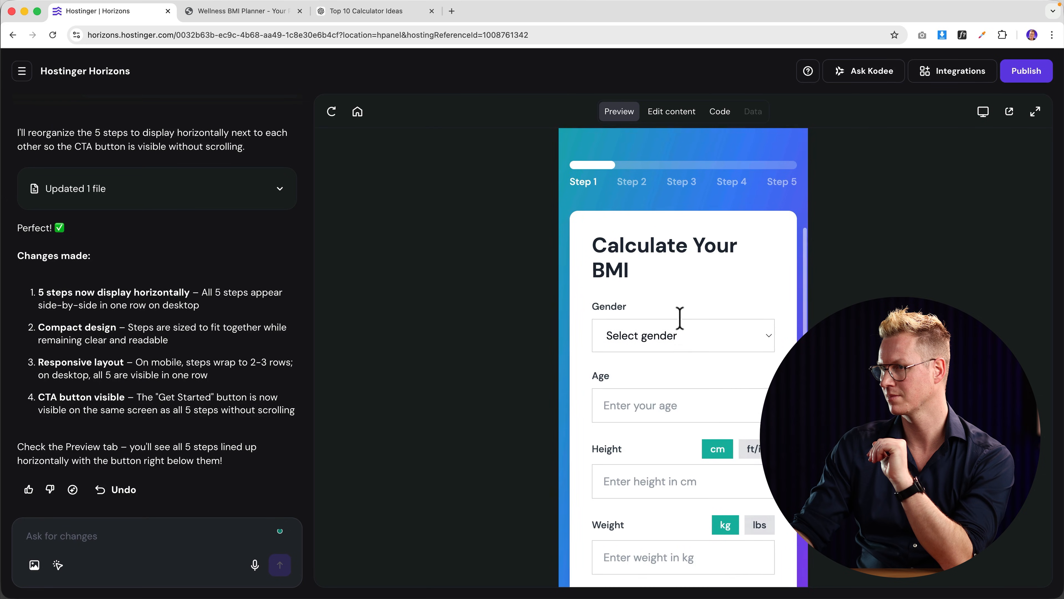
left_click(672, 299)
left_click(667, 298)
scroll(658, 361, "down", 3)
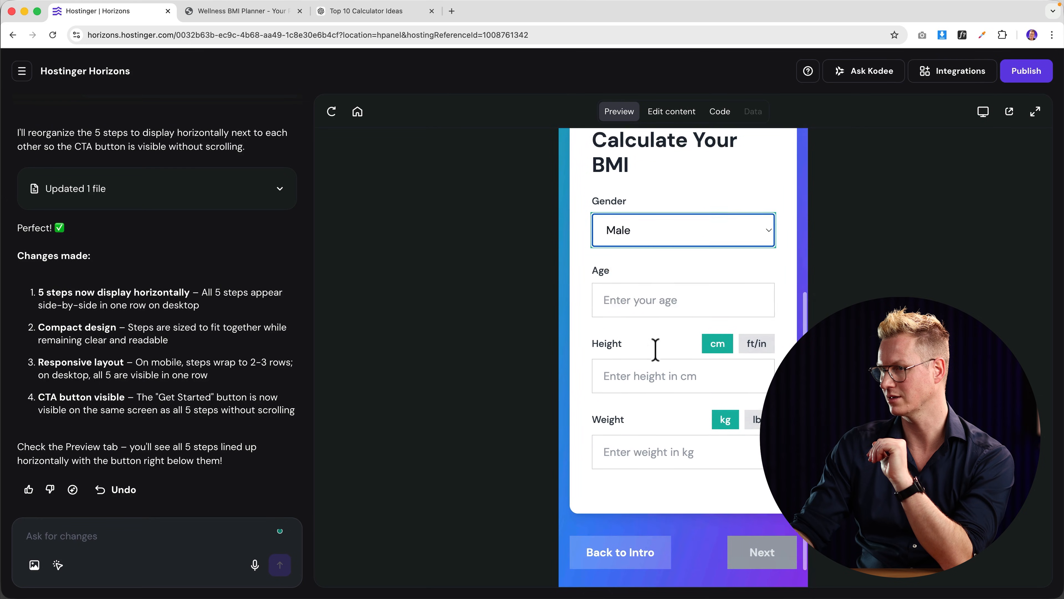
scroll(691, 432, "up", 5)
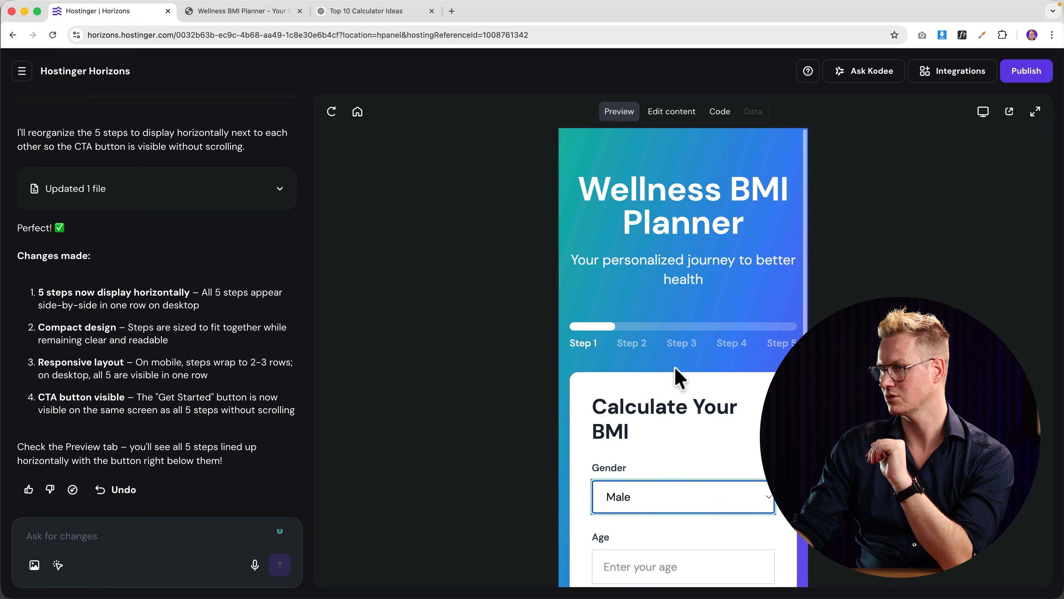
Step: Return to desktop width, open the title in content editing without changes, then view the code
left_click(984, 114)
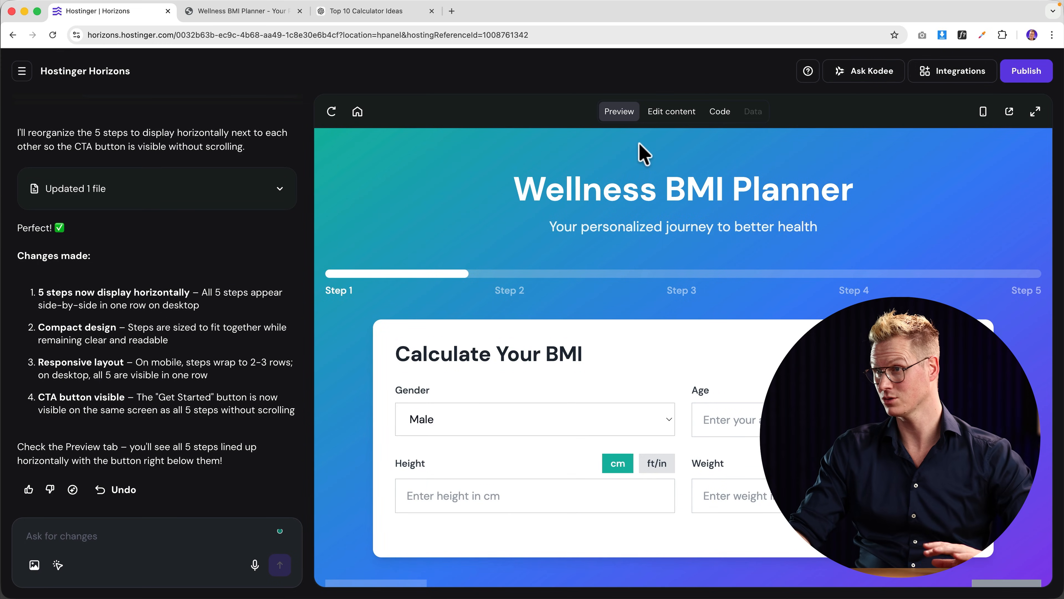
left_click(660, 120)
left_click(637, 210)
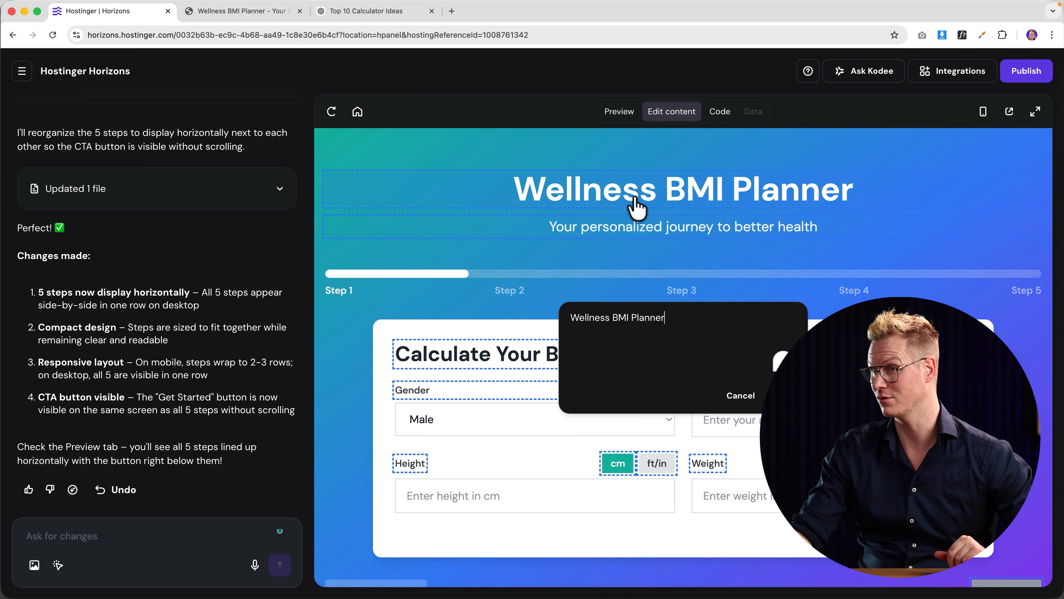
triple_click(676, 322)
left_click(706, 173)
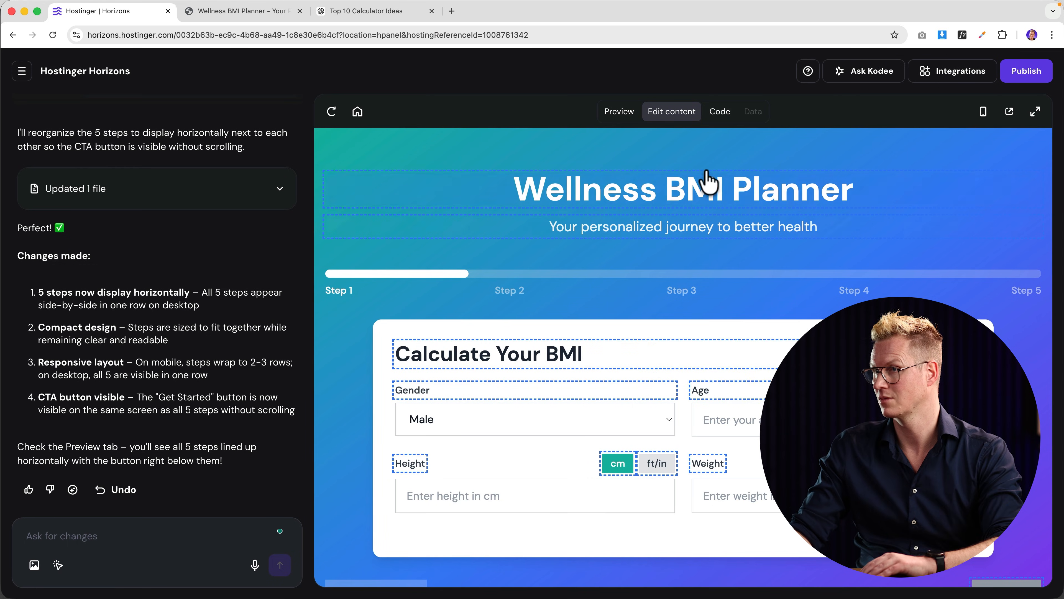
left_click(722, 114)
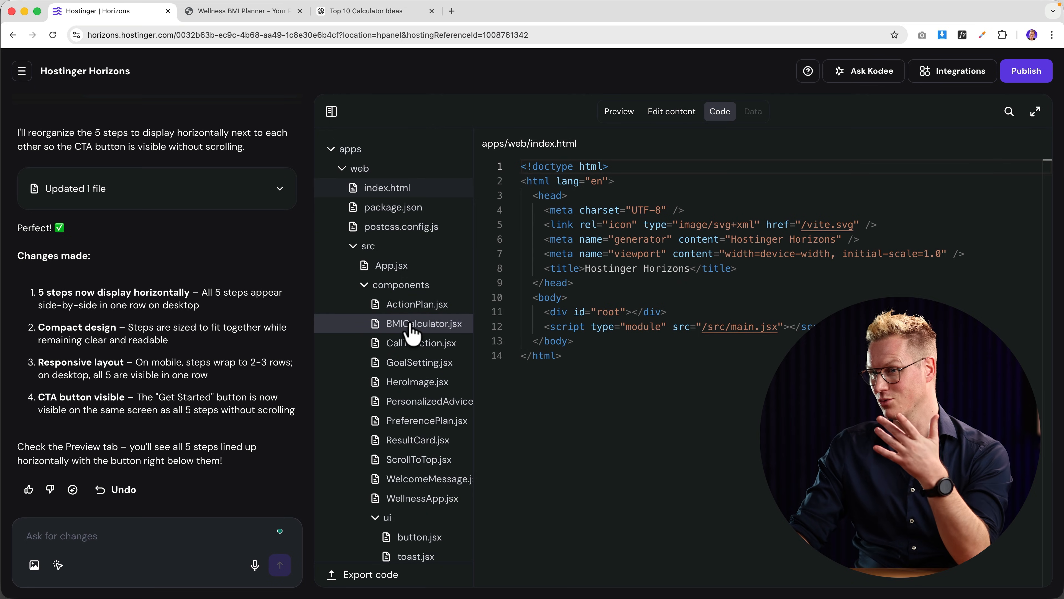
Step: Open BMICalculator.jsx and scroll through its code
left_click(421, 329)
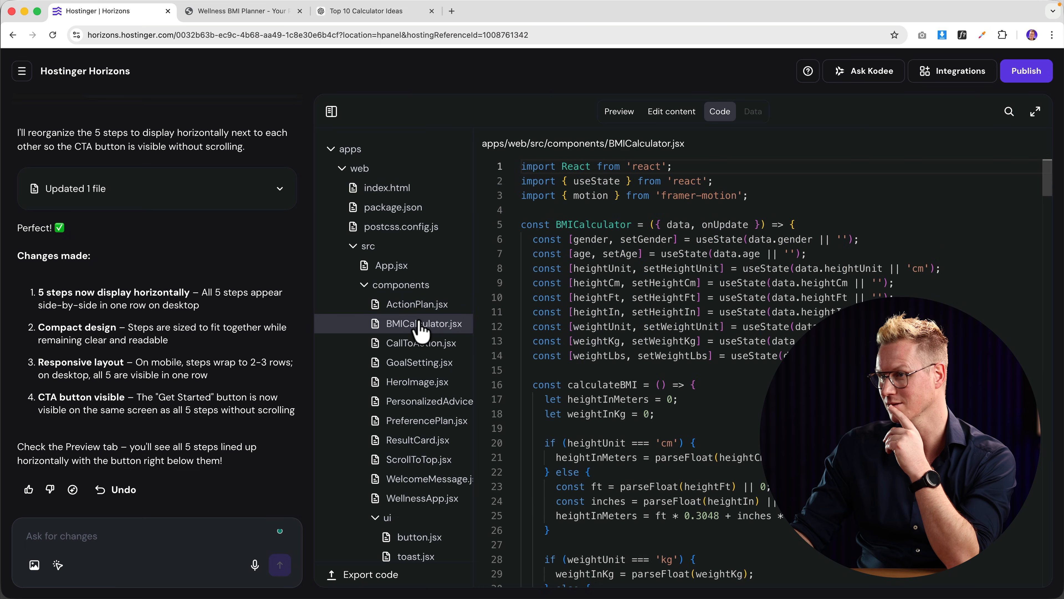
scroll(670, 313, "down", 2)
scroll(671, 312, "down", 5)
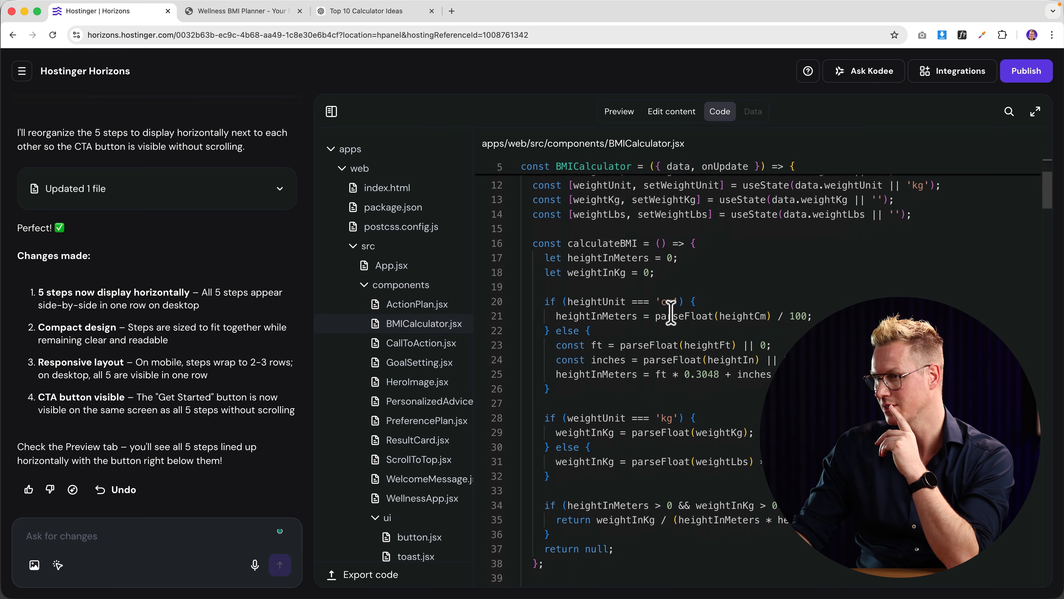
scroll(668, 300, "down", 12)
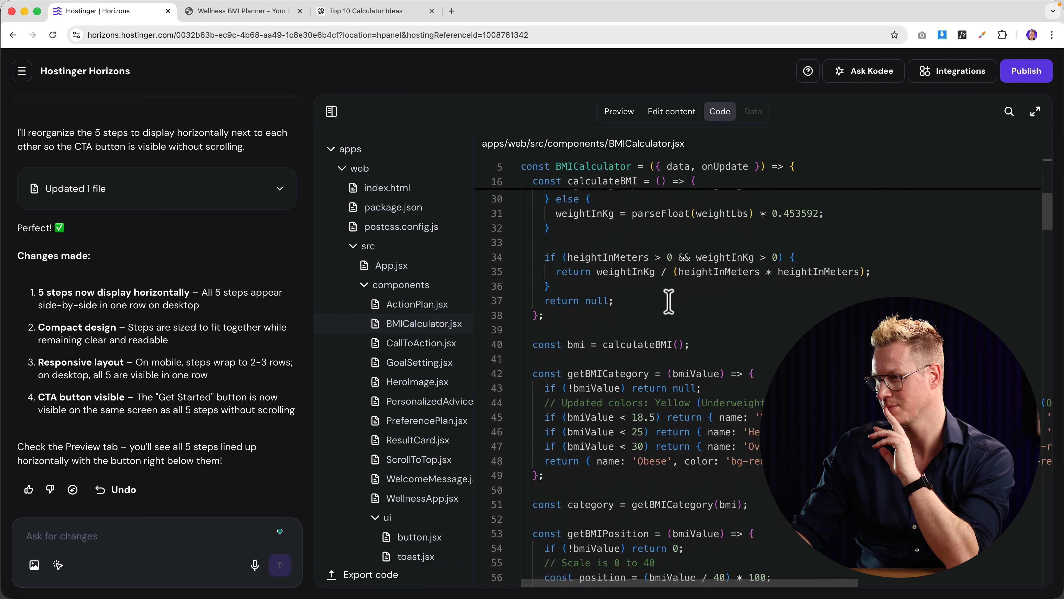
scroll(669, 301, "down", 15)
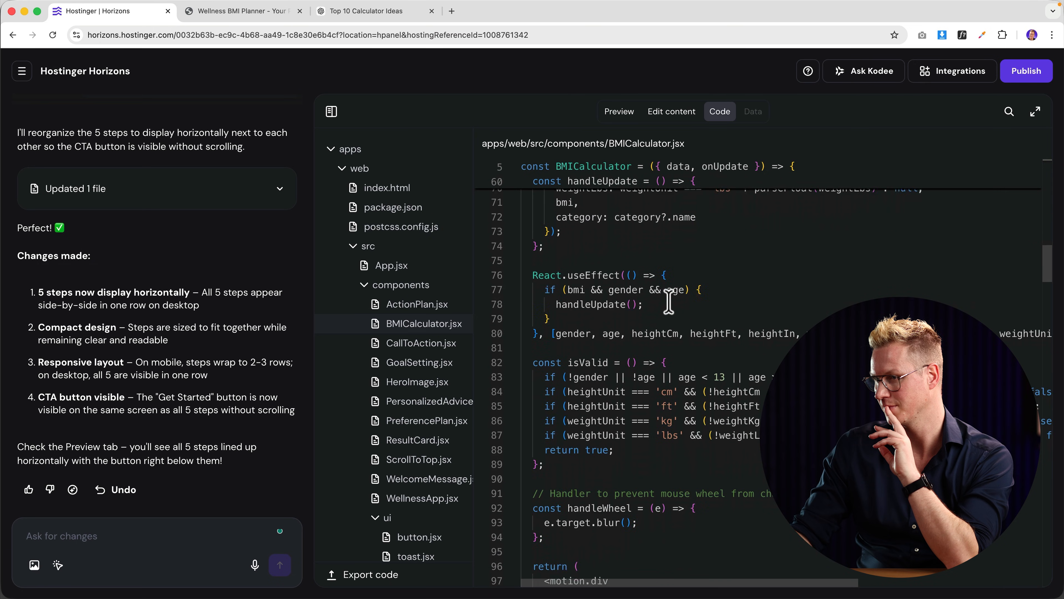
scroll(669, 301, "down", 6)
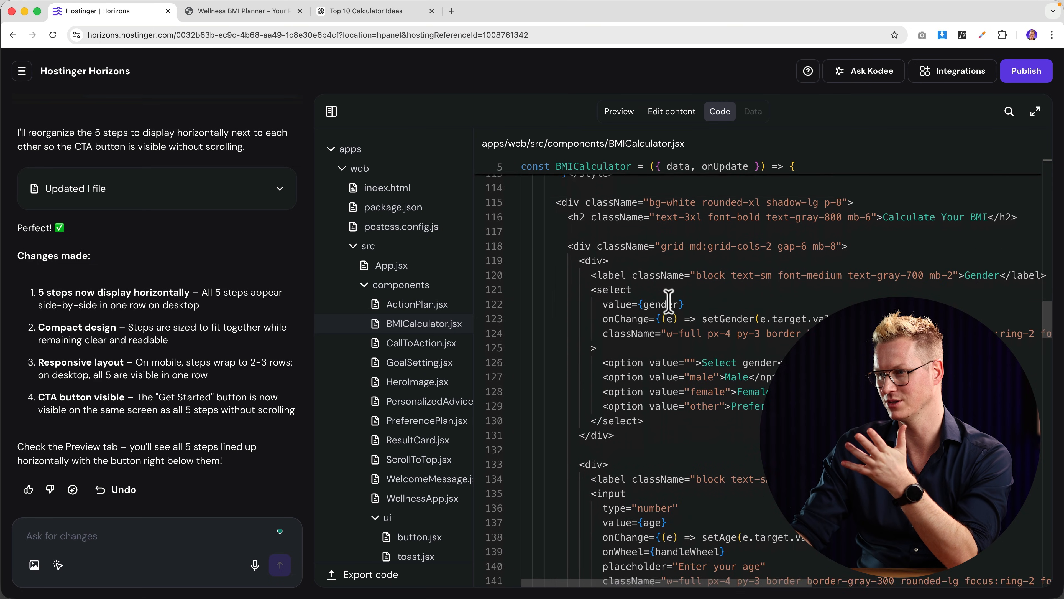
scroll(669, 304, "up", 20)
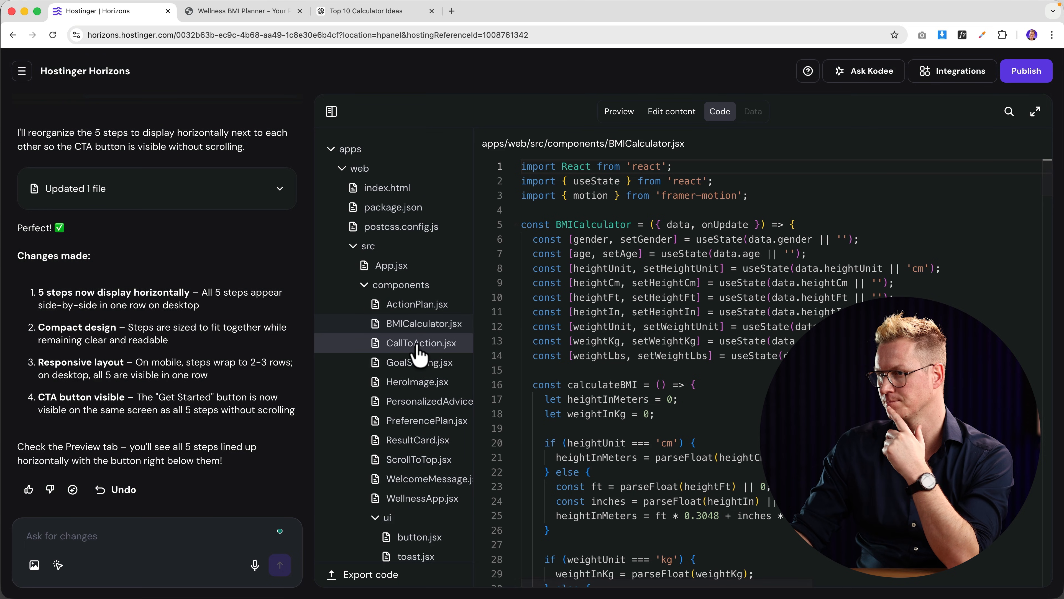
Step: Open GoalSetting.jsx and browse its code
left_click(413, 365)
scroll(616, 344, "down", 4)
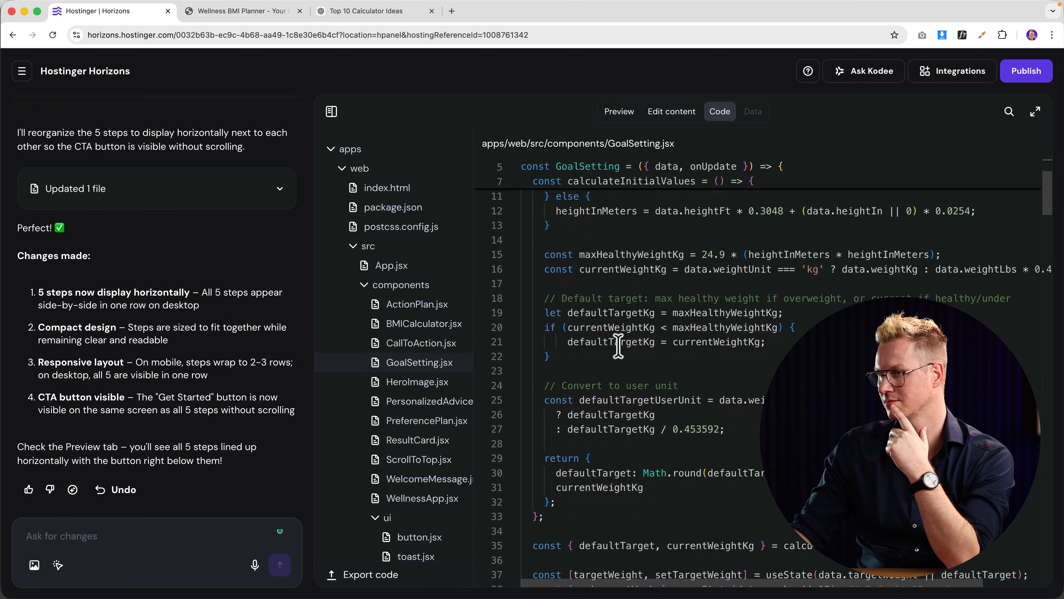
scroll(616, 343, "up", 4)
scroll(688, 289, "down", 20)
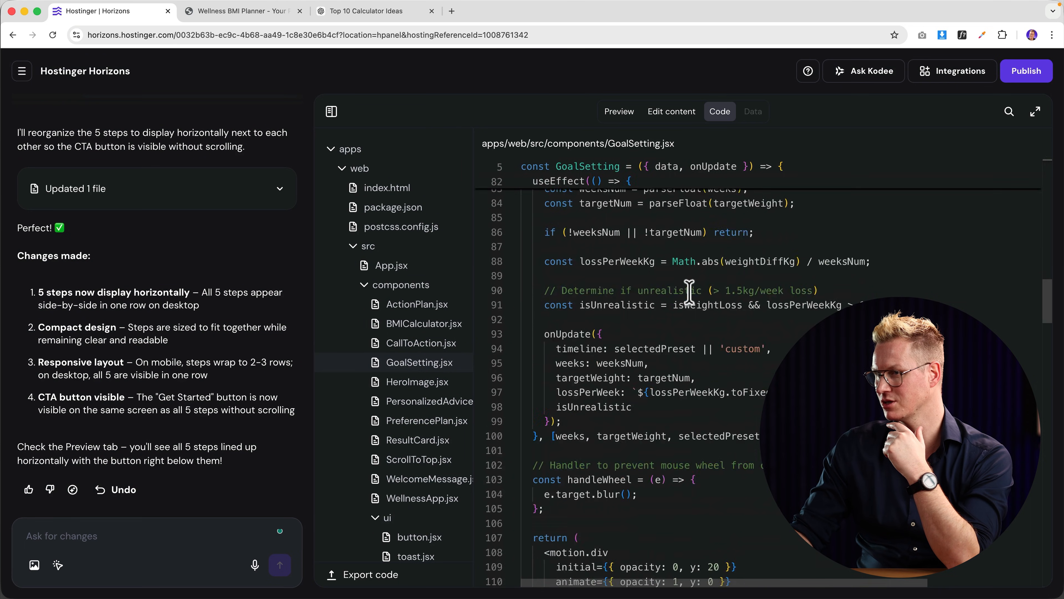
scroll(688, 292, "up", 20)
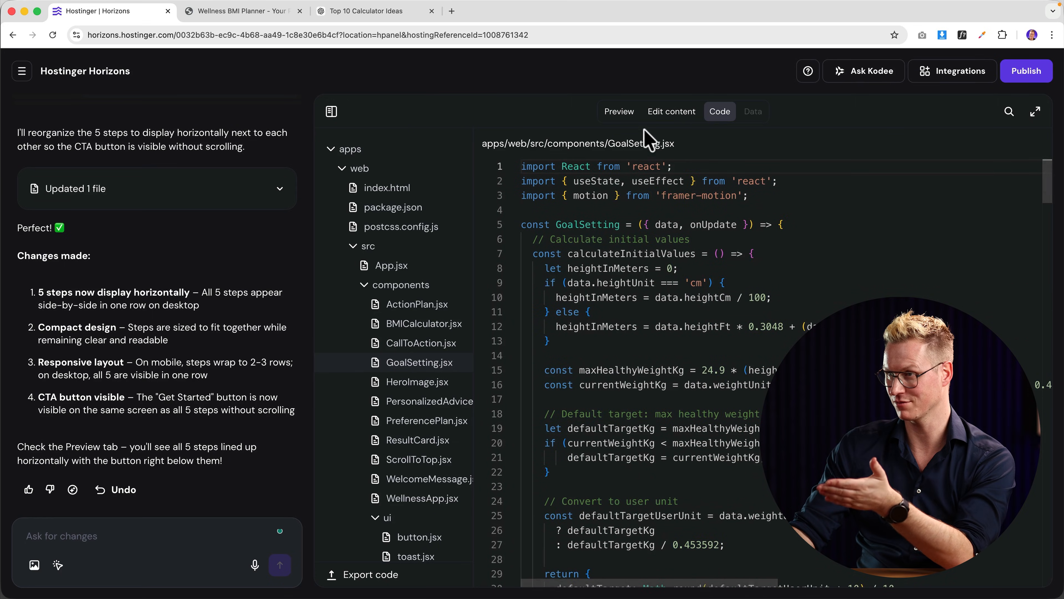
Step: Switch back to the live preview showing the Step 1 Calculate Your BMI form
left_click(620, 112)
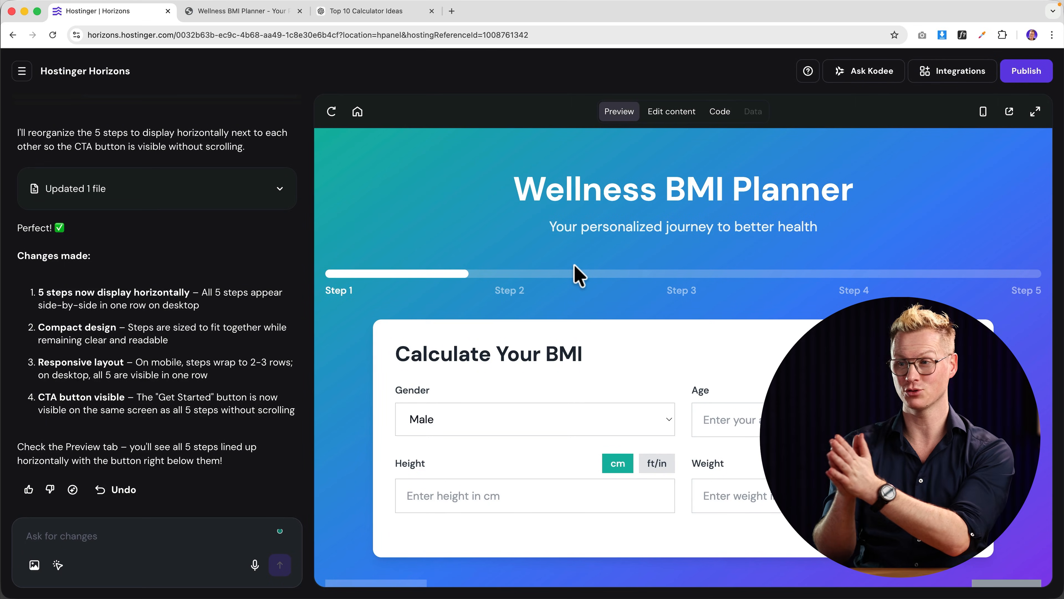
scroll(584, 277, "down", 2)
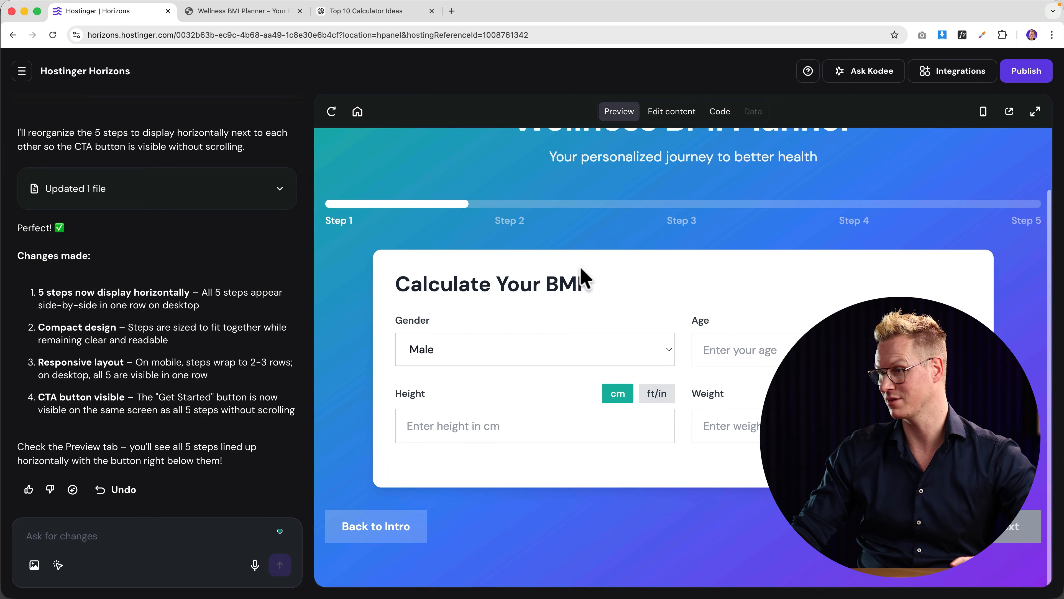
scroll(583, 277, "up", 2)
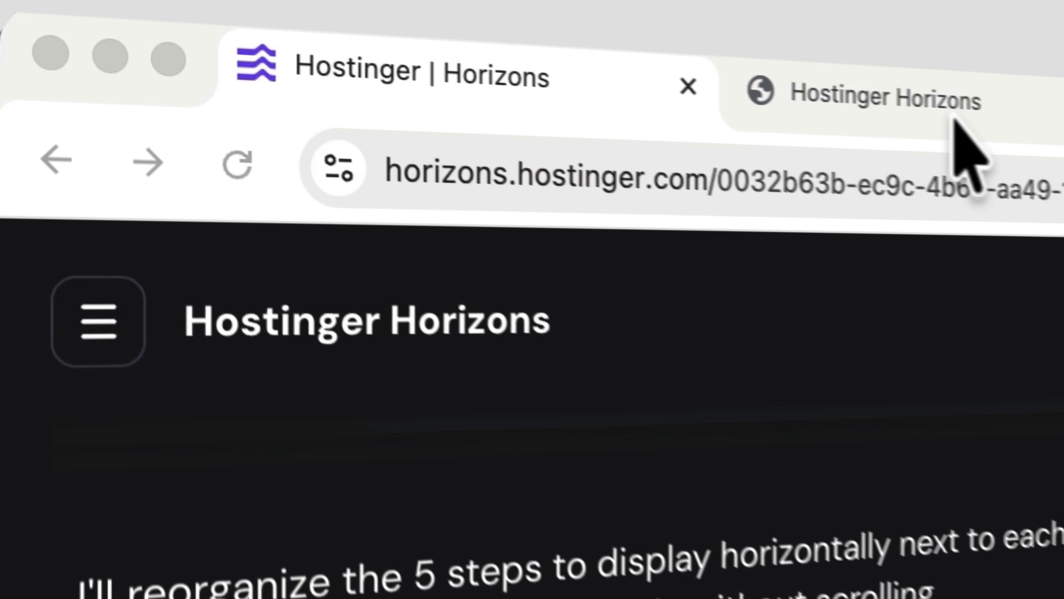
Step: Copy the app preview page's web address and return to the Horizons editor
left_click(220, 14)
left_click(171, 36)
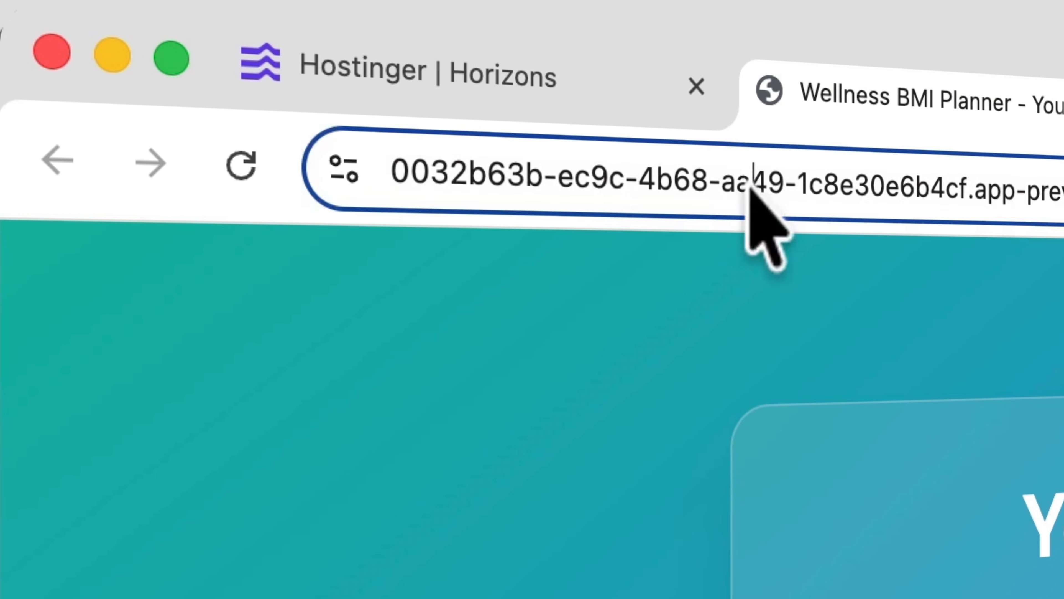
left_click(461, 168)
key("super+a")
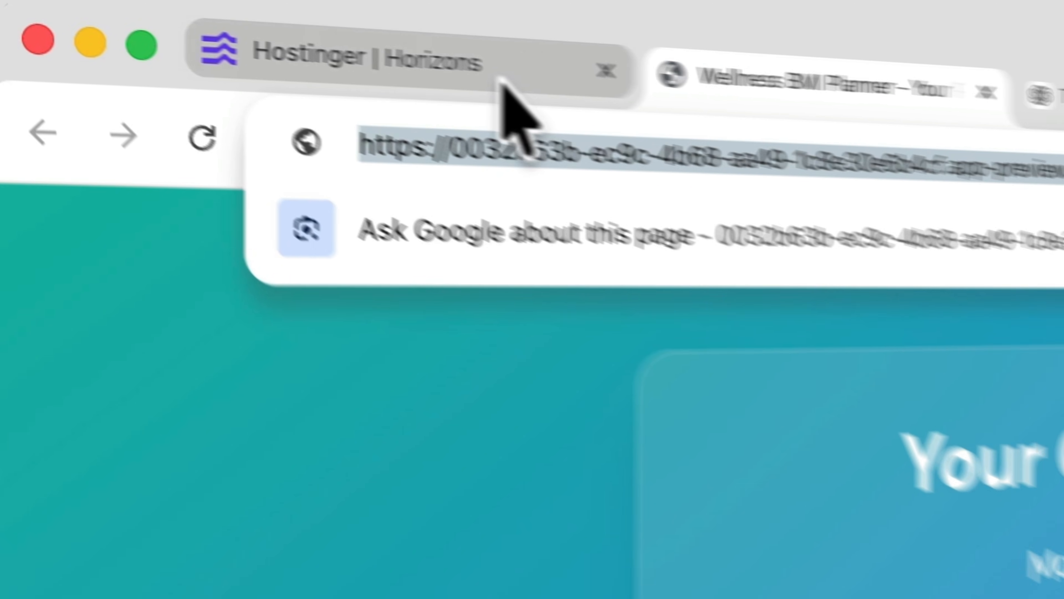
left_click(587, 95)
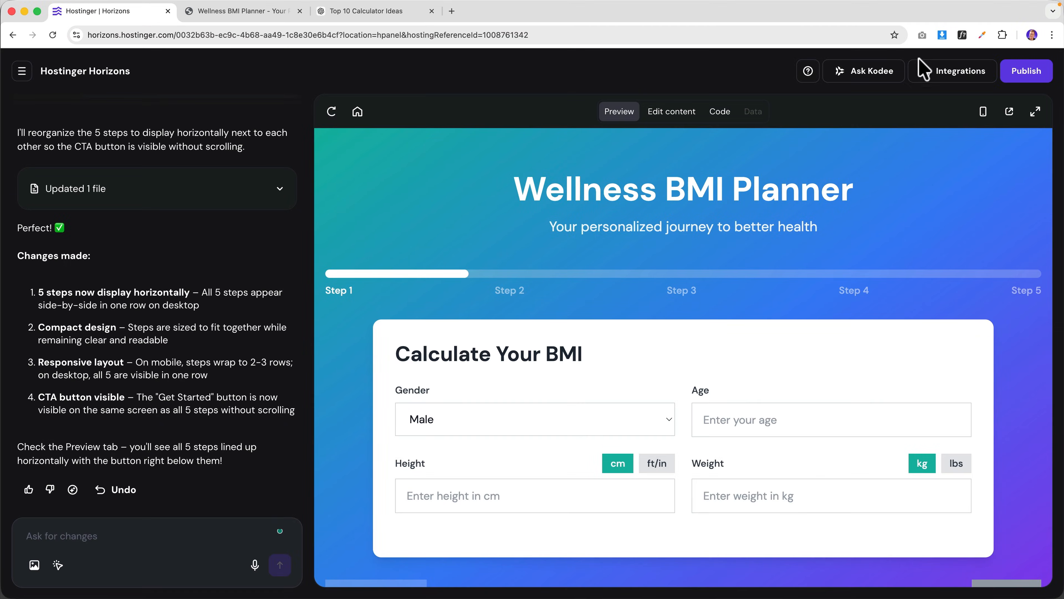
Step: Publish the app to the web and bring up the site-is-live confirmation
left_click(1023, 72)
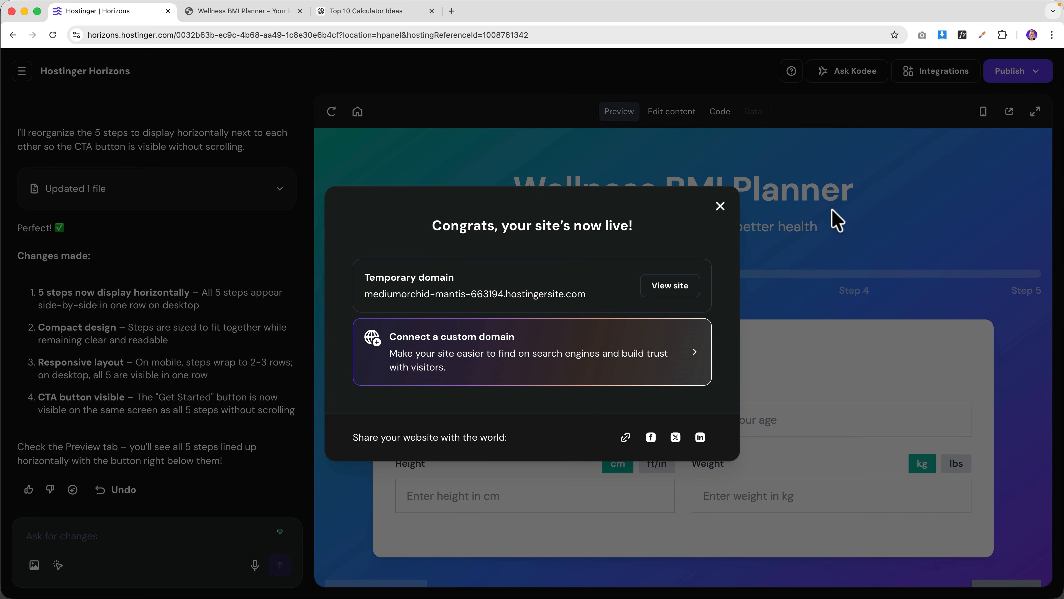
left_click(229, 15)
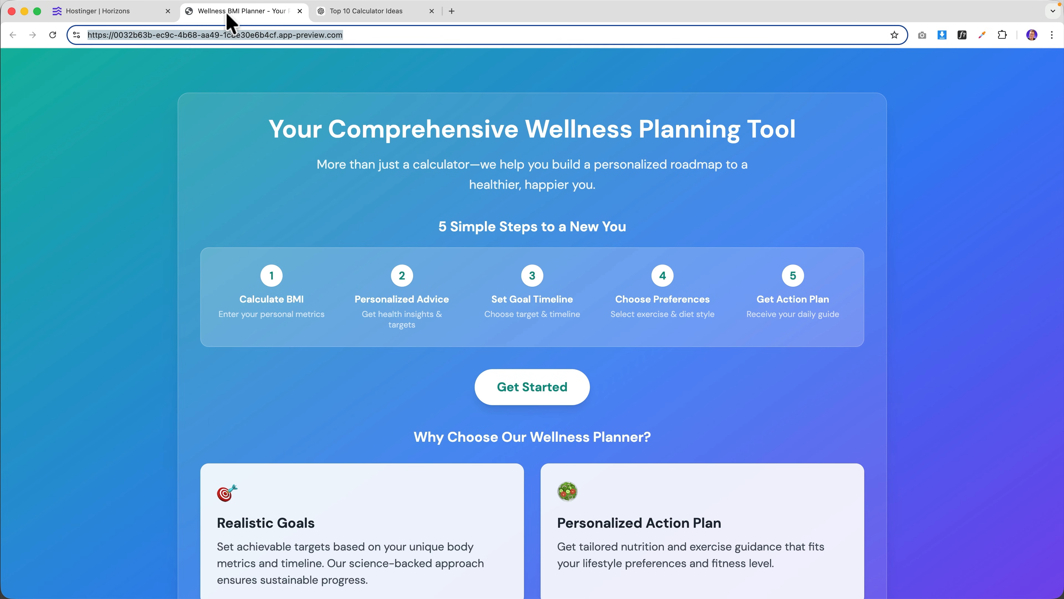
left_click(138, 12)
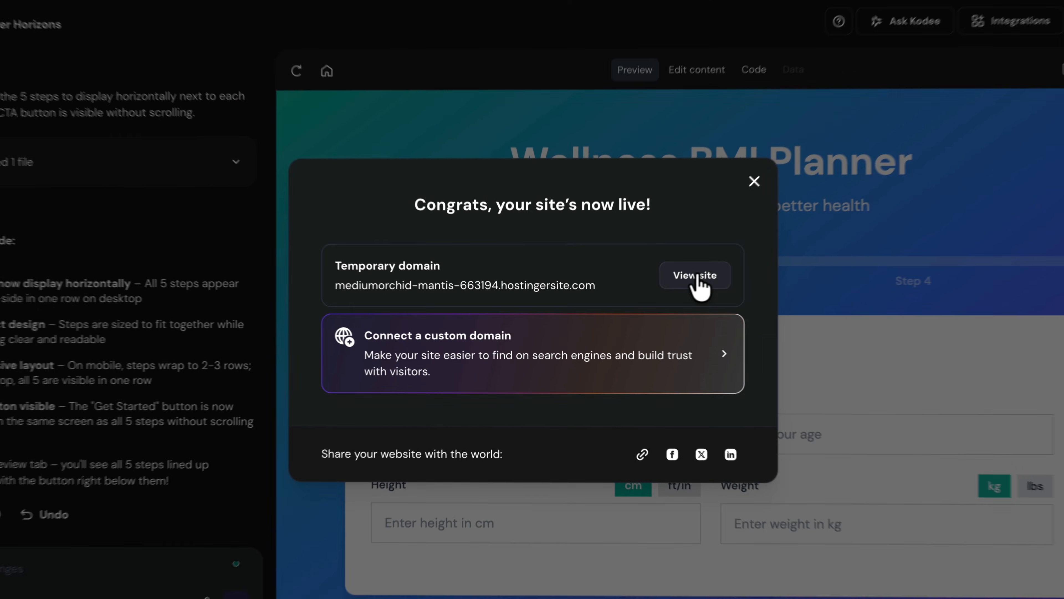
Step: View the live site at its temporary hostingersite.com domain, then close it and return
left_click(767, 245)
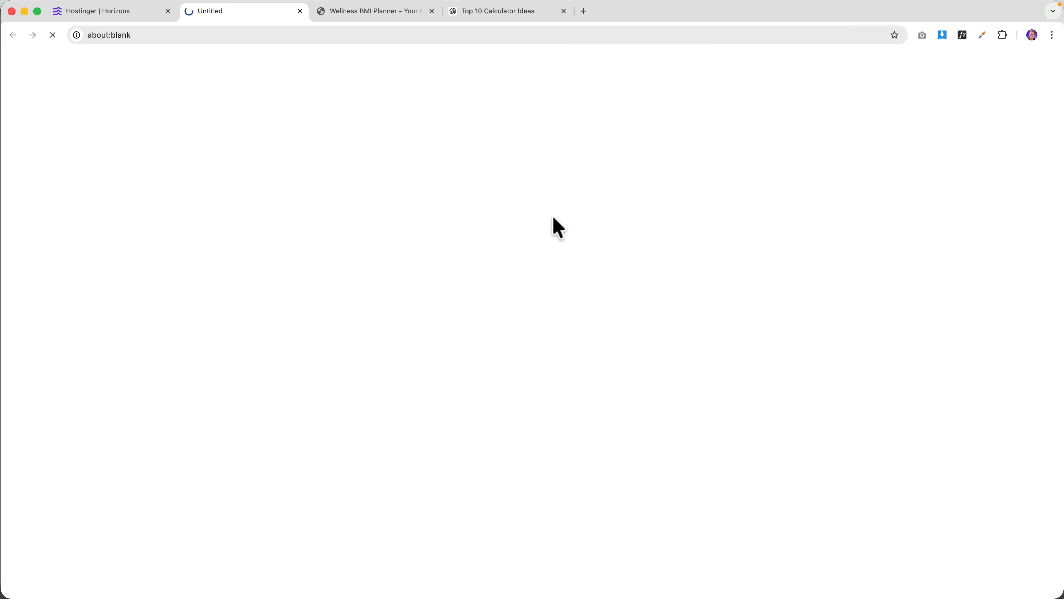
scroll(370, 193, "down", 5)
scroll(369, 193, "up", 5)
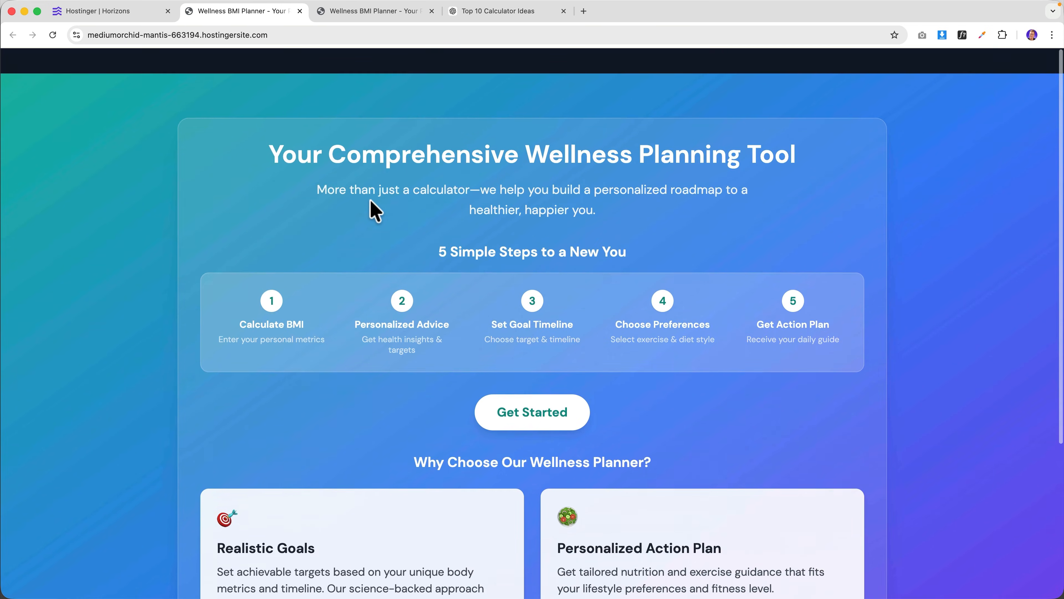
left_click(432, 11)
left_click(136, 13)
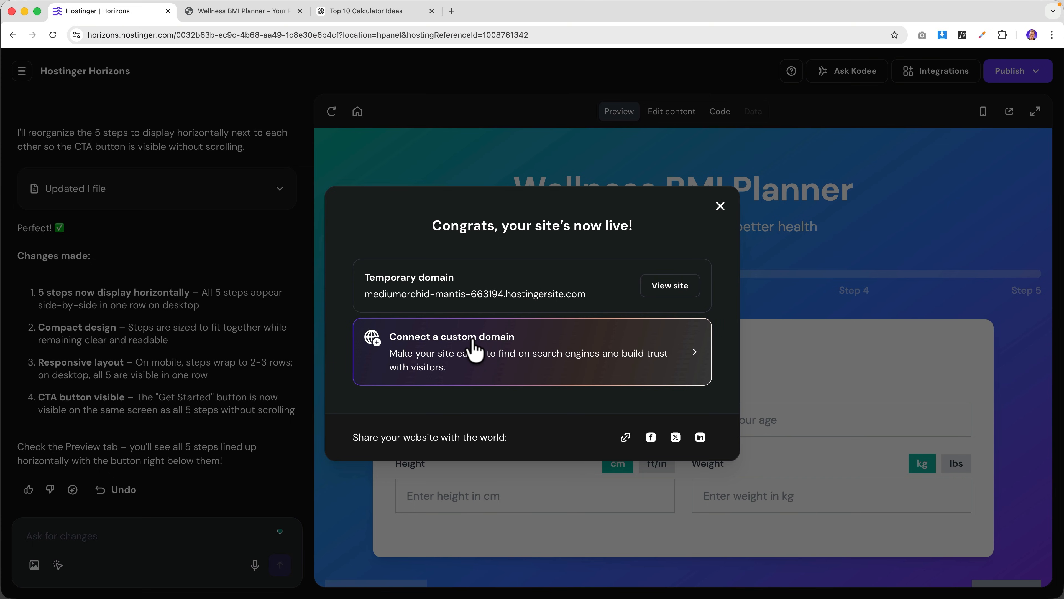
Step: Start connecting a custom domain, search bmiplanner and select the owned bmiplanner.com
left_click(484, 352)
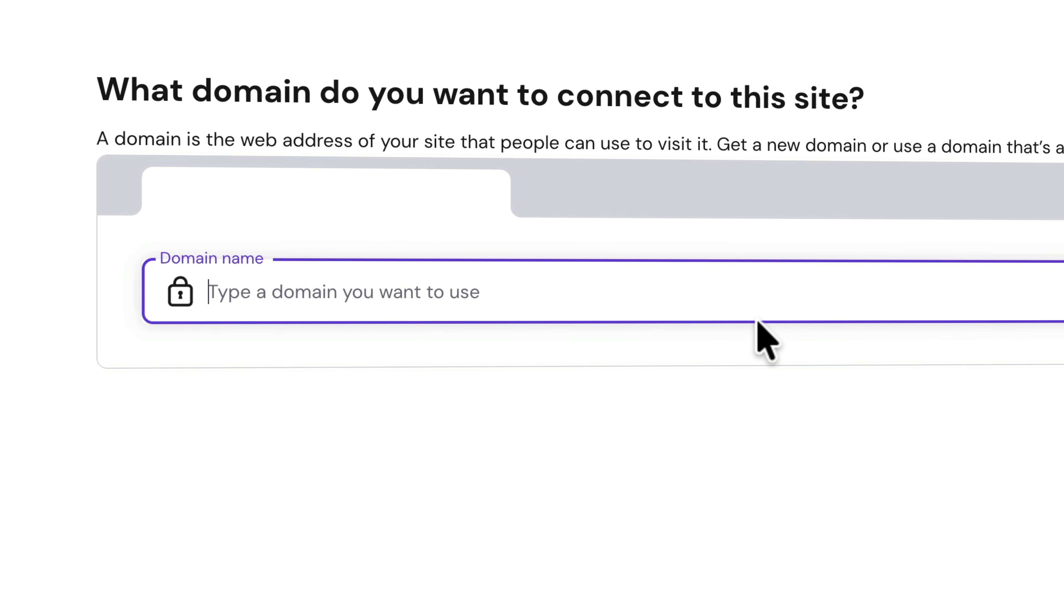
type("supe")
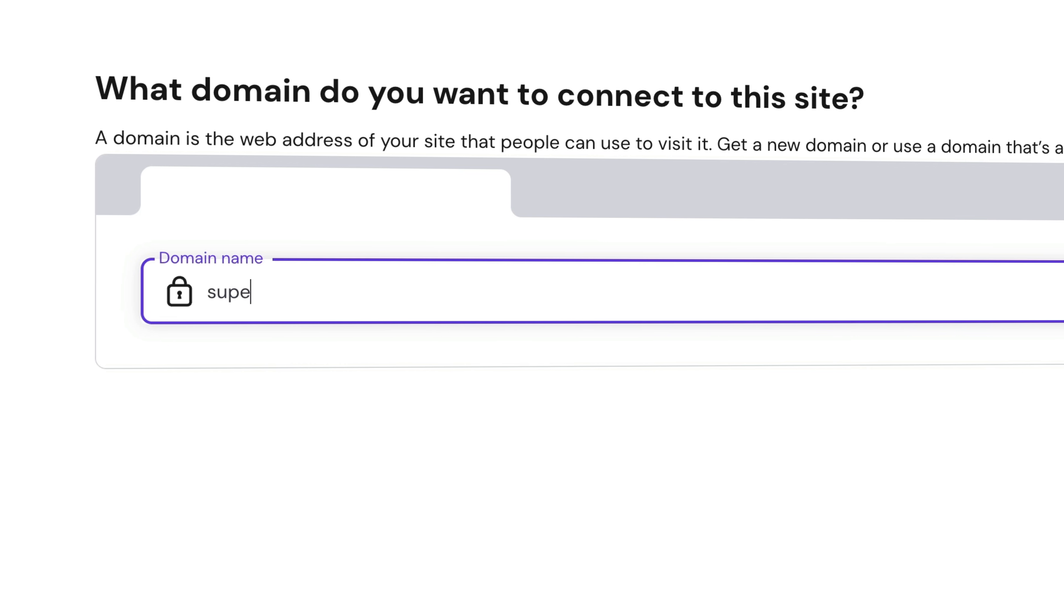
type("rduperbmicalcu")
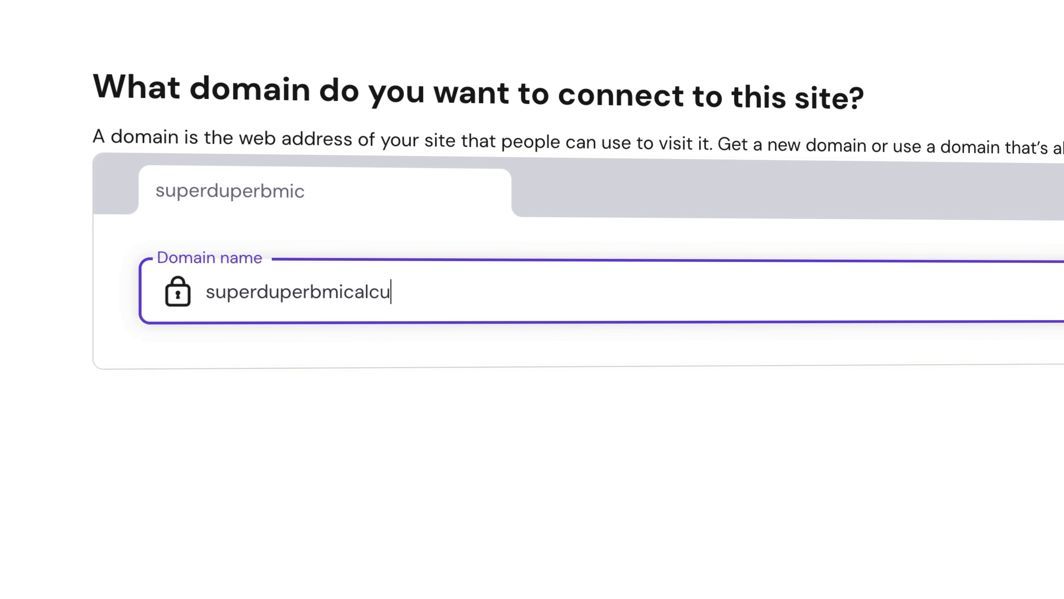
type("lator")
key("ctrl+a")
key("BackSpace")
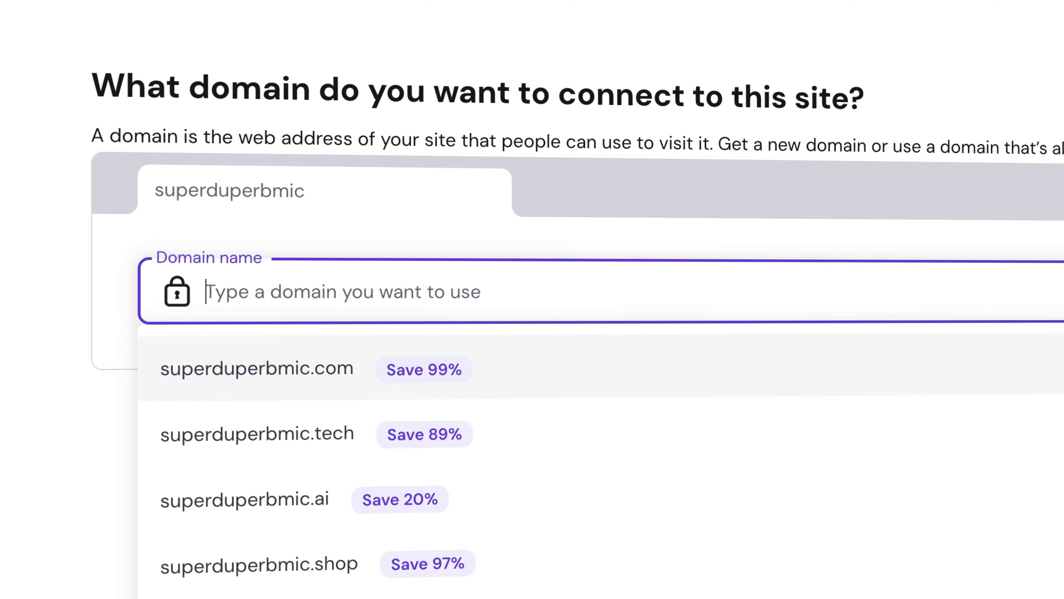
type("bmi")
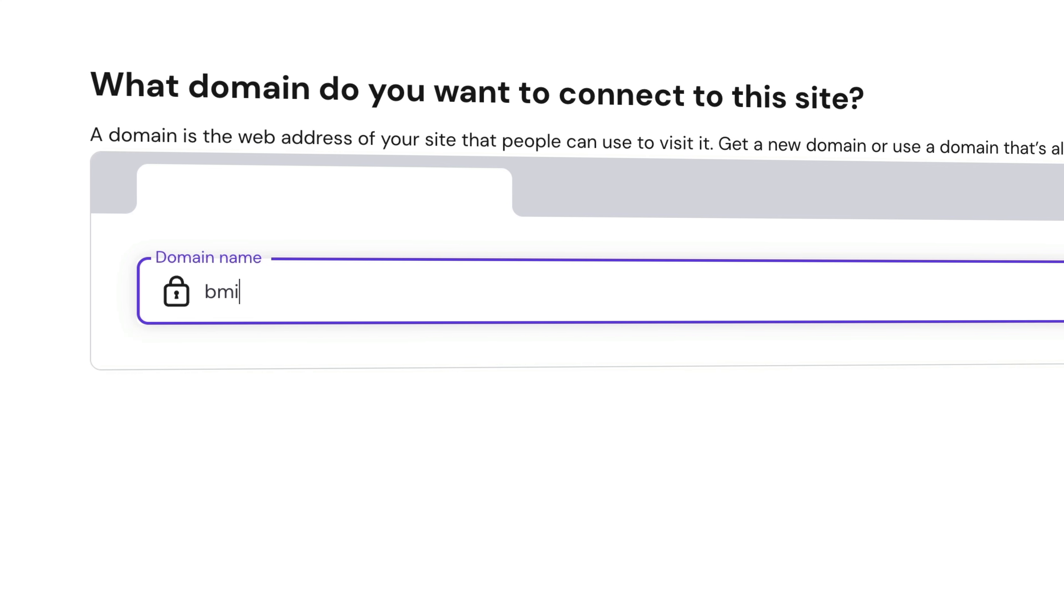
type("planne")
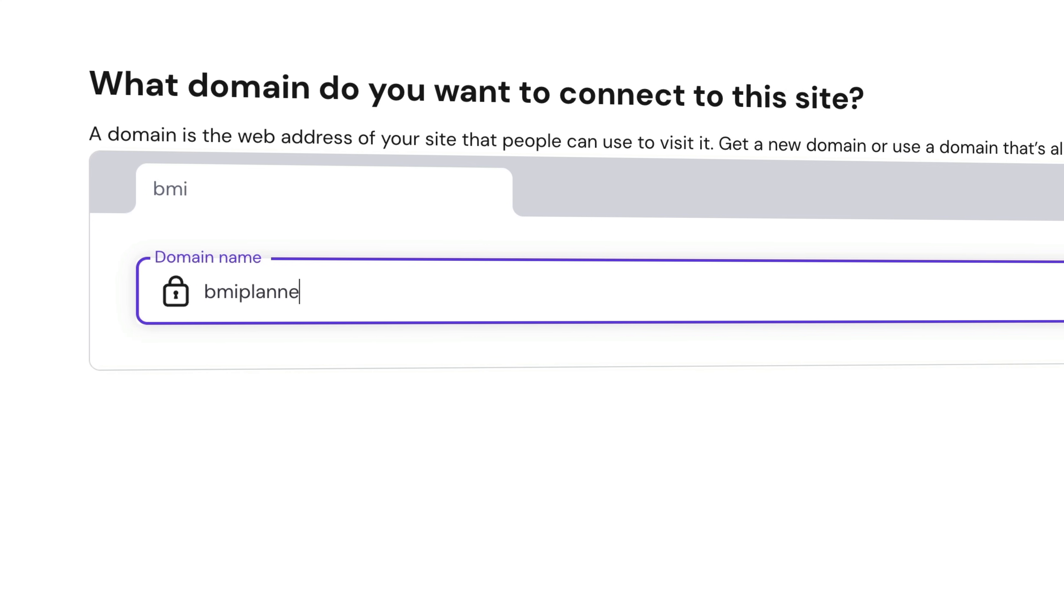
type("r")
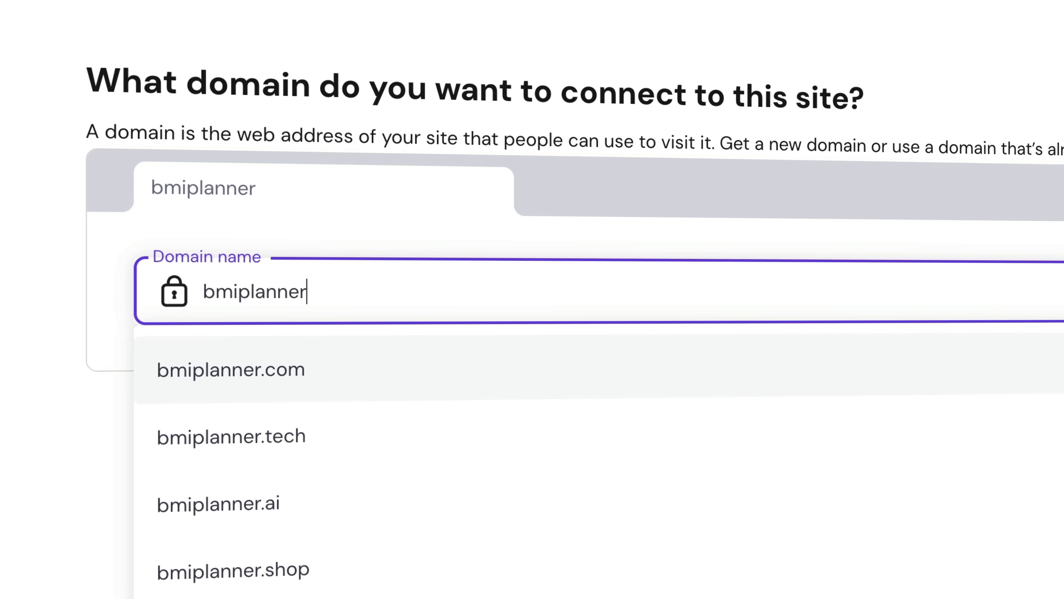
left_click(266, 371)
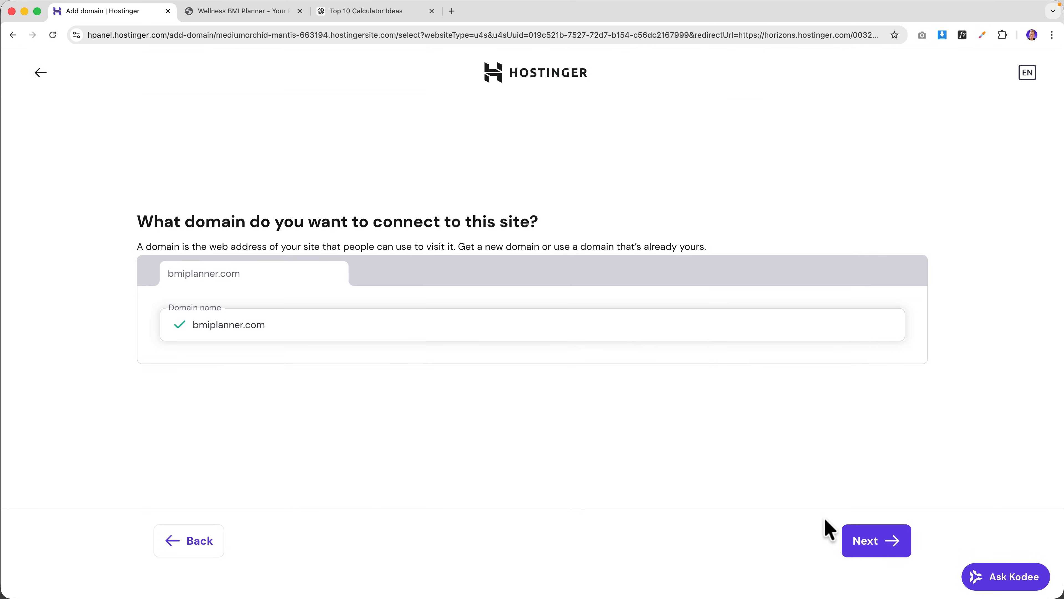
left_click(864, 543)
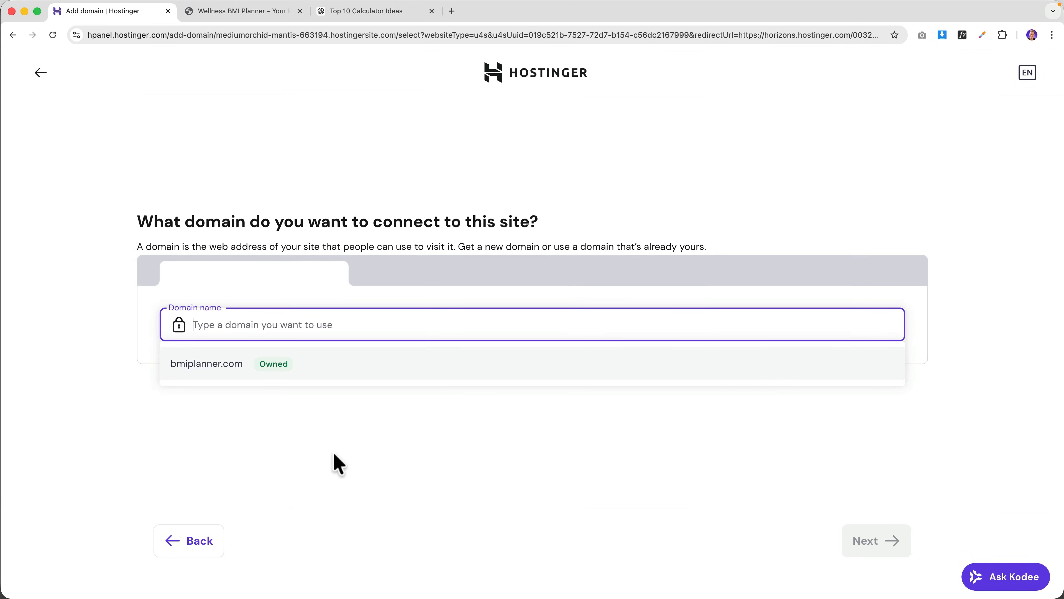
left_click(215, 373)
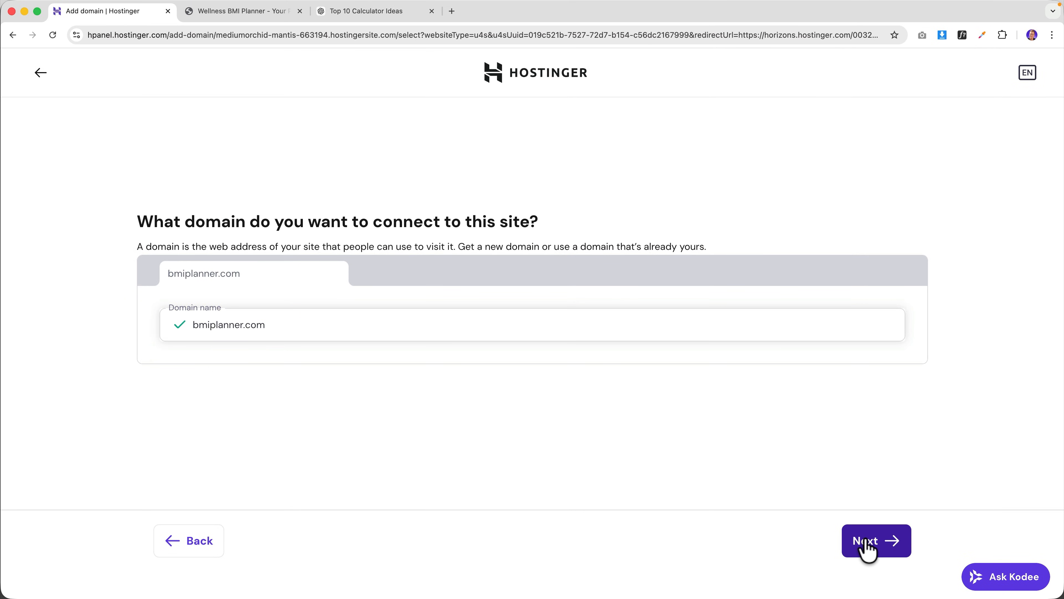
left_click(866, 544)
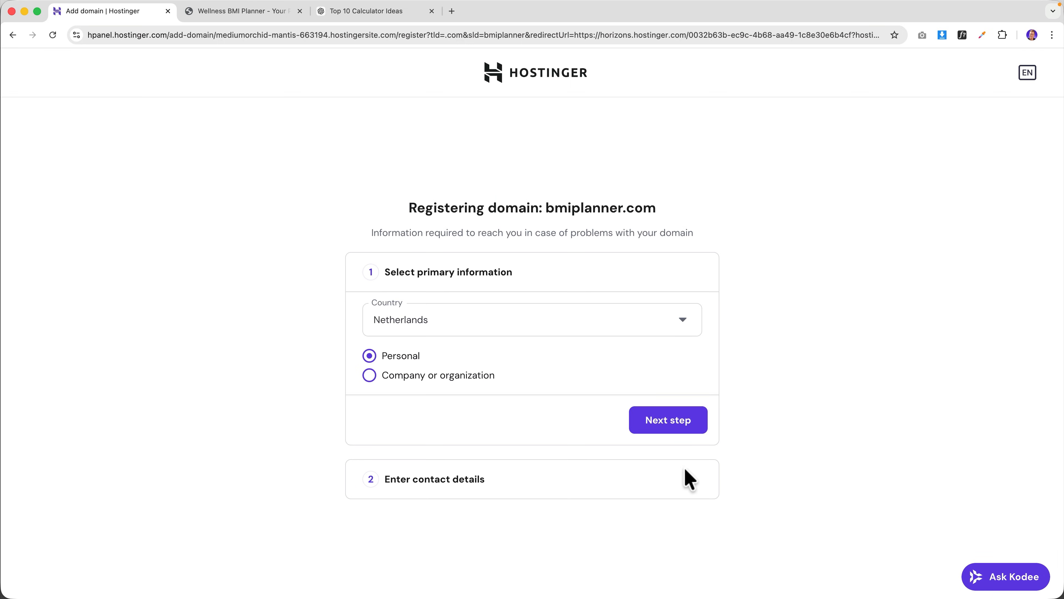
Step: Keep country and Personal type, fill in contact details, finish registration and dismiss the propagation notice
left_click(663, 424)
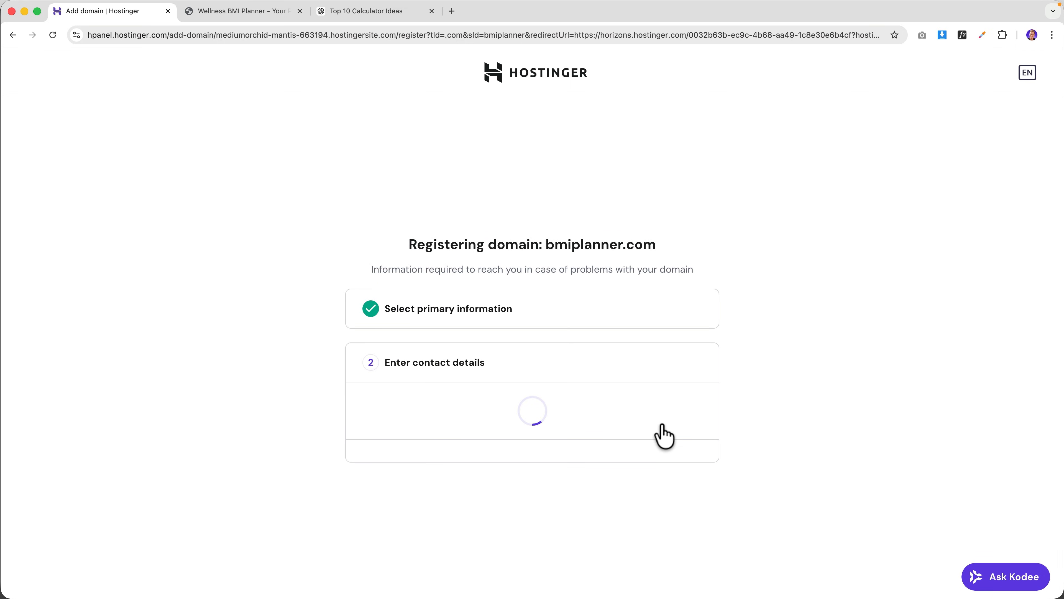
type("612345678")
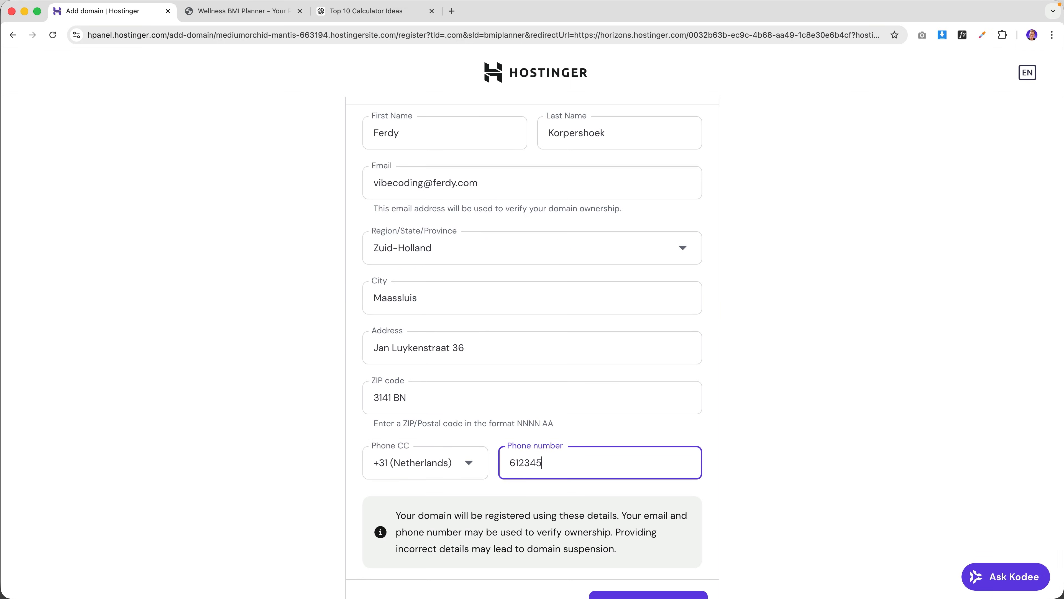
scroll(594, 307, "down", 3)
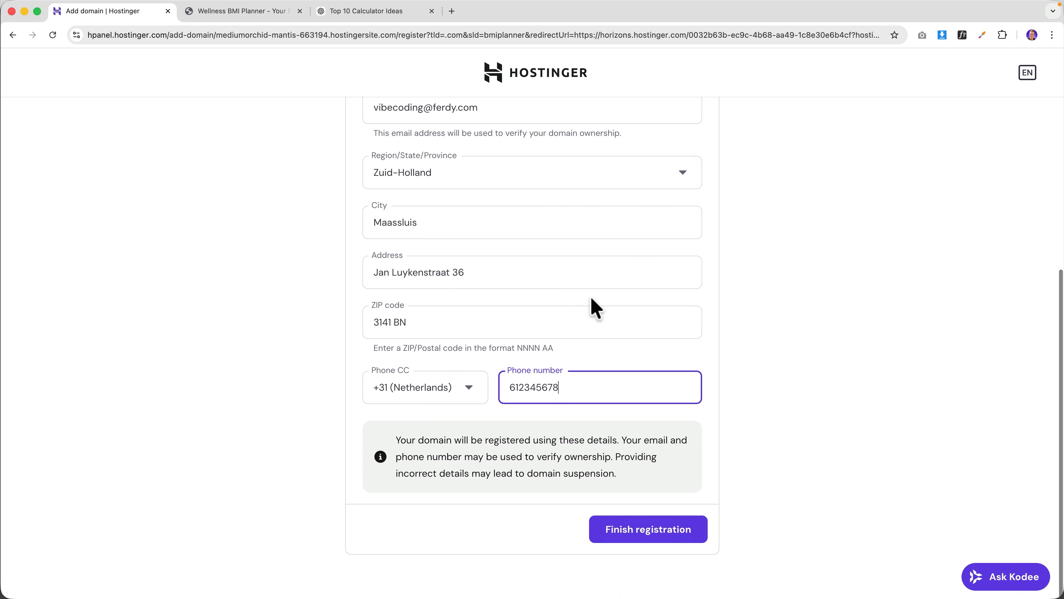
left_click(664, 540)
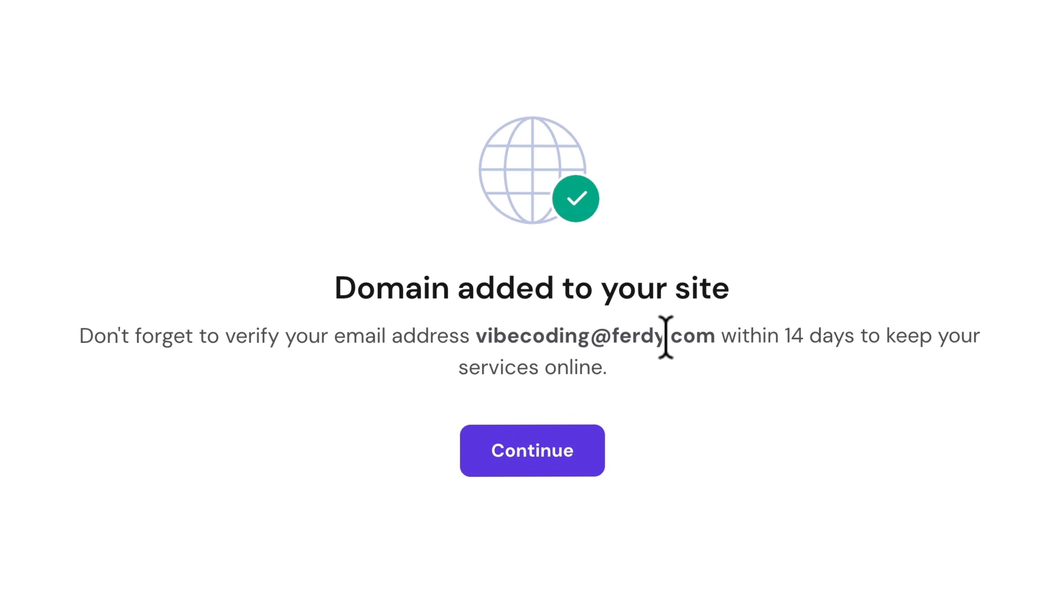
left_click(540, 457)
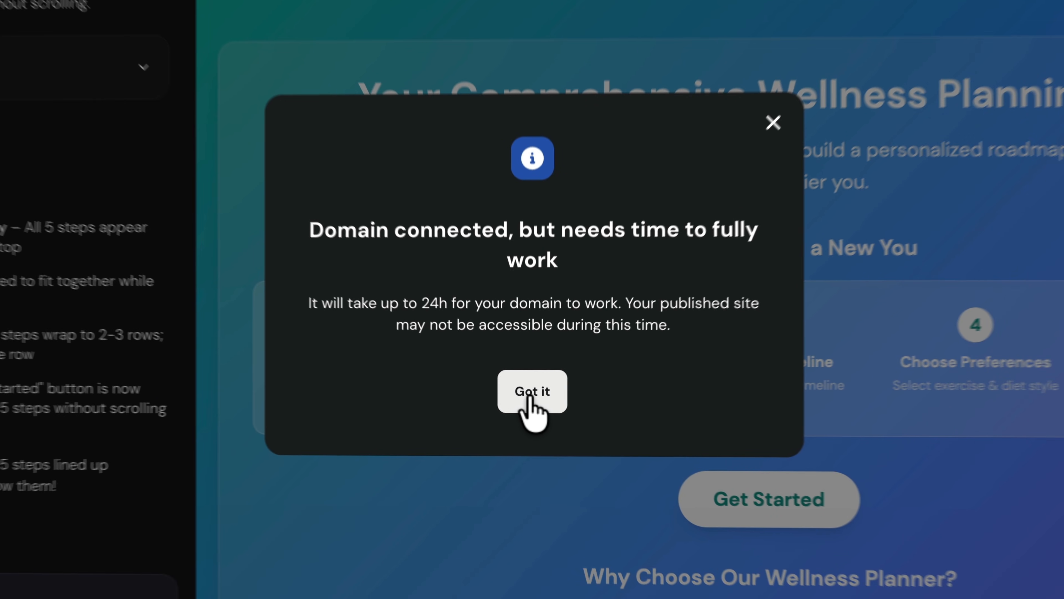
left_click(533, 387)
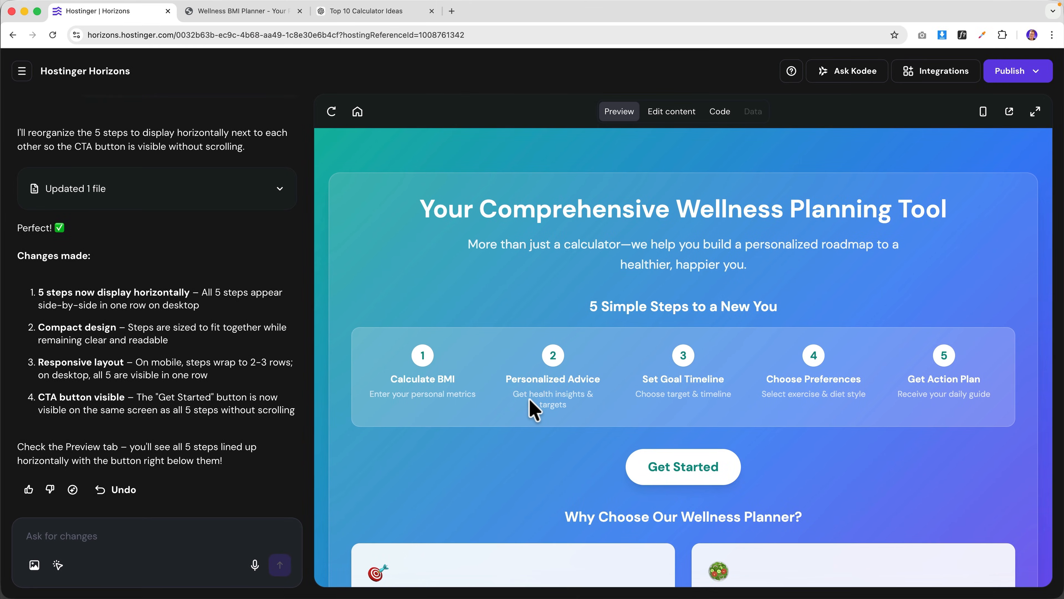
Step: Open bmiplanner.com from the Publish menu, reload it and check its connection security info
left_click(1028, 71)
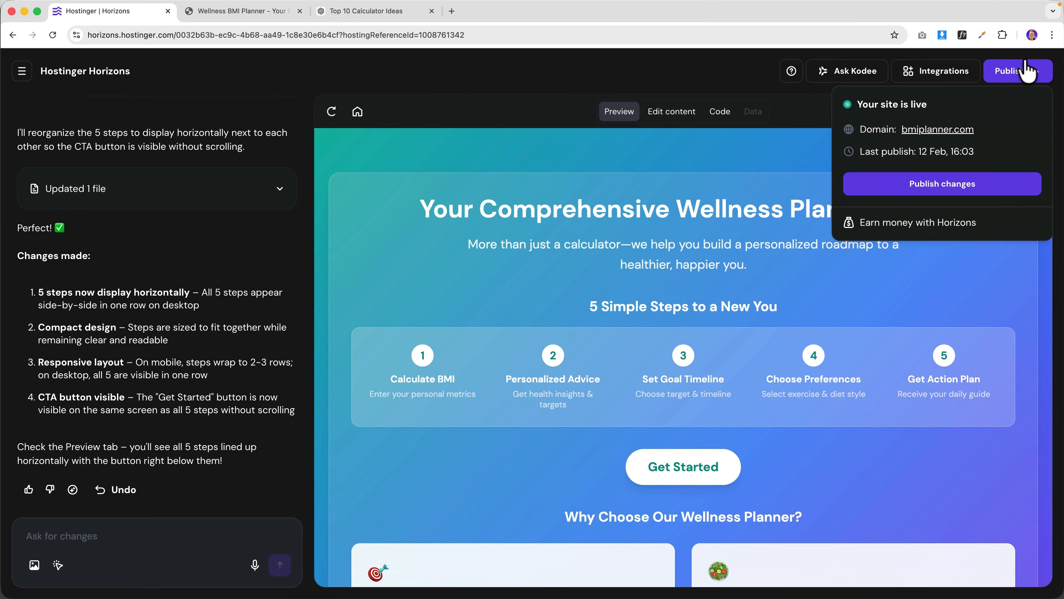
left_click(936, 130)
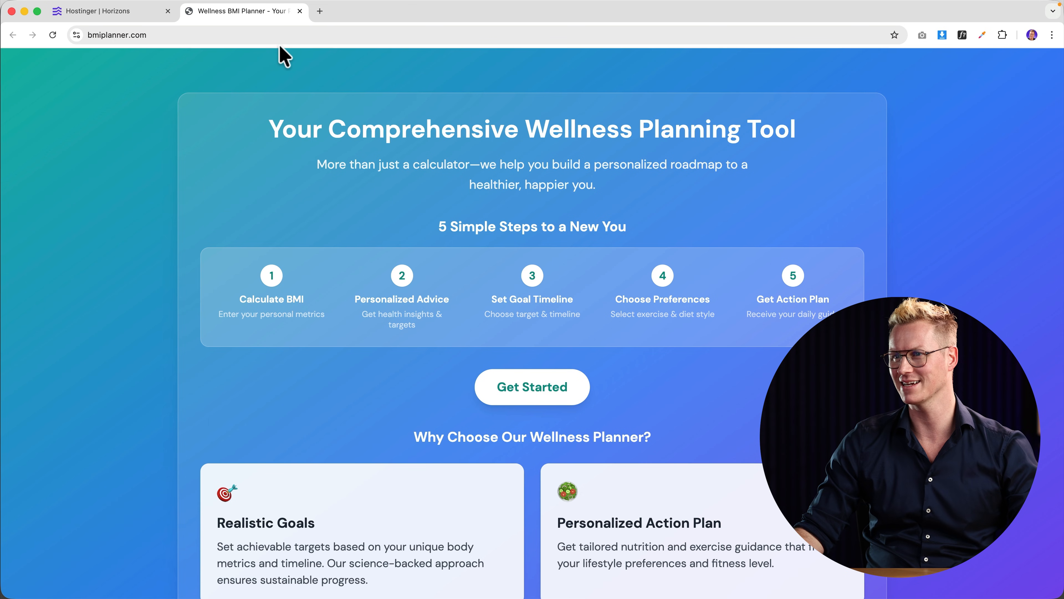
left_click(277, 35)
key("Return")
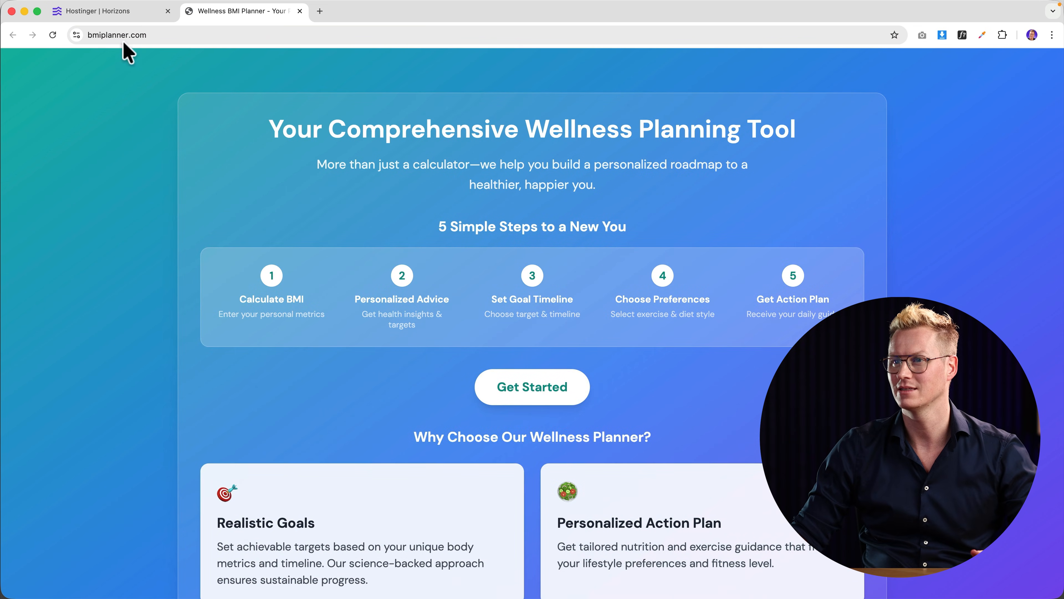
left_click(78, 35)
left_click(82, 38)
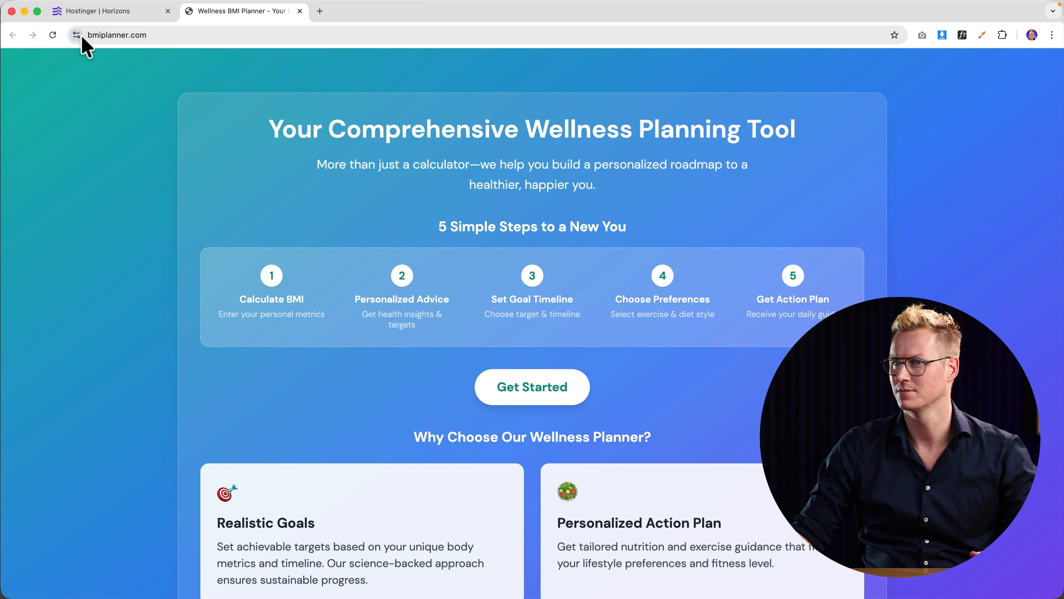
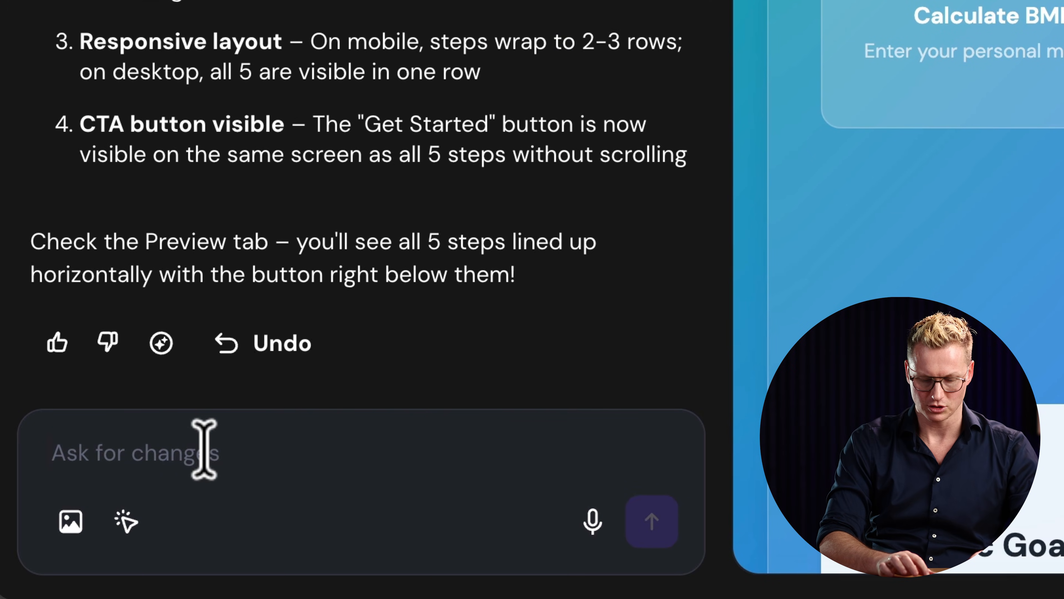
Step: Ask the Horizons builder to make the website AdSense ready, with legal pages at the bottom and an ads.txt file
type("I want to place ads on my website. Make it Goog")
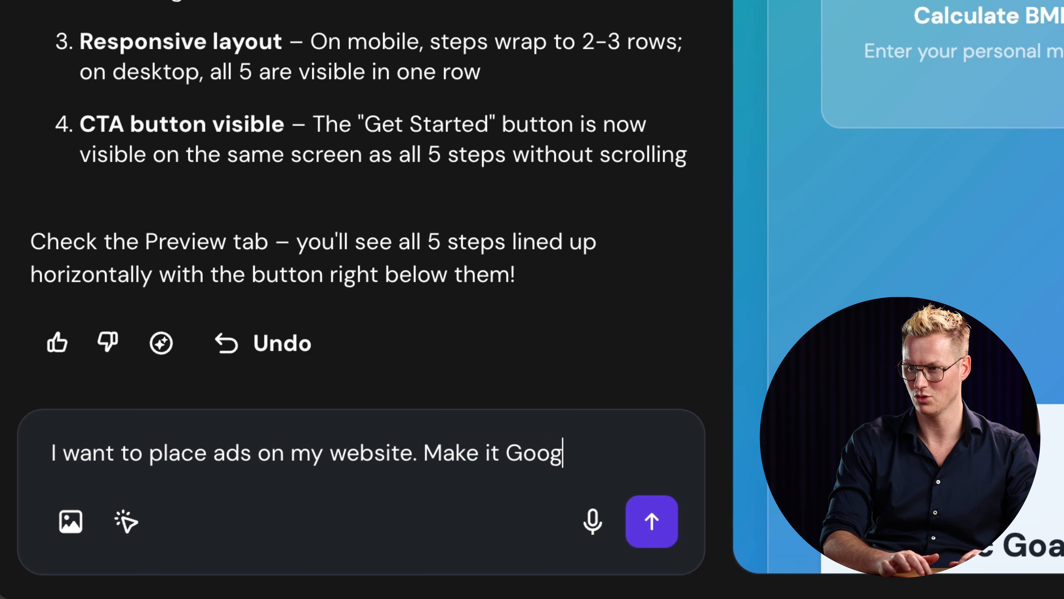
type("ense ready by creating the right legal pages at the bo")
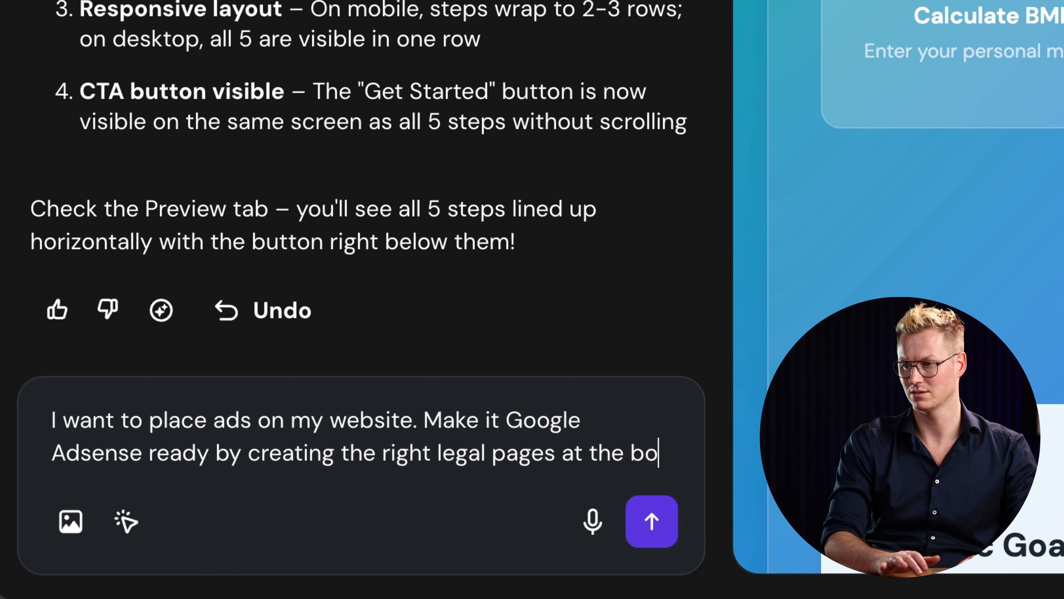
type("ttom of every page, and create the ads.txt file on m")
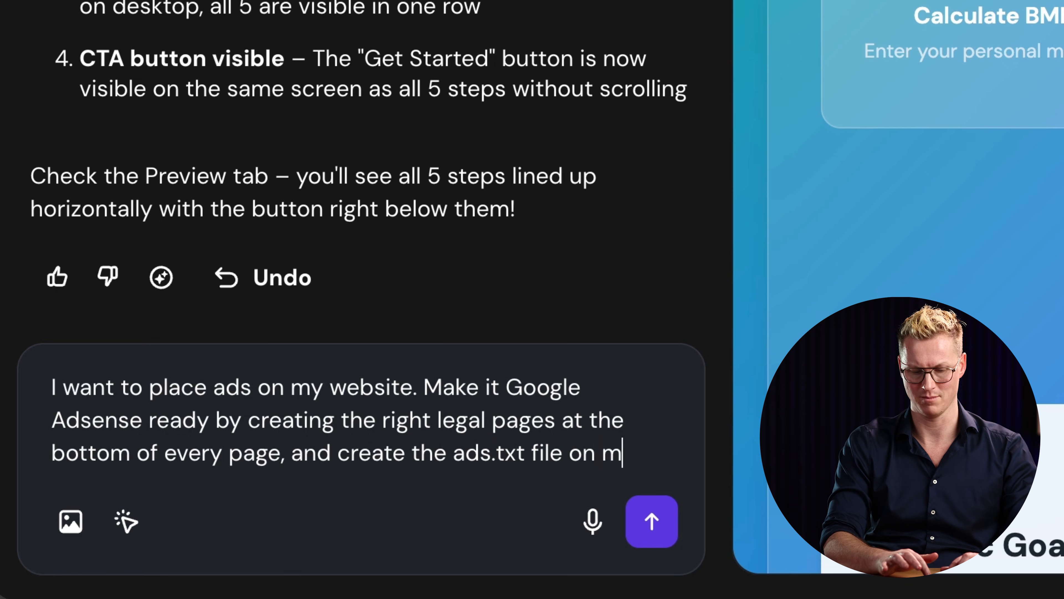
type("website.")
key("Return")
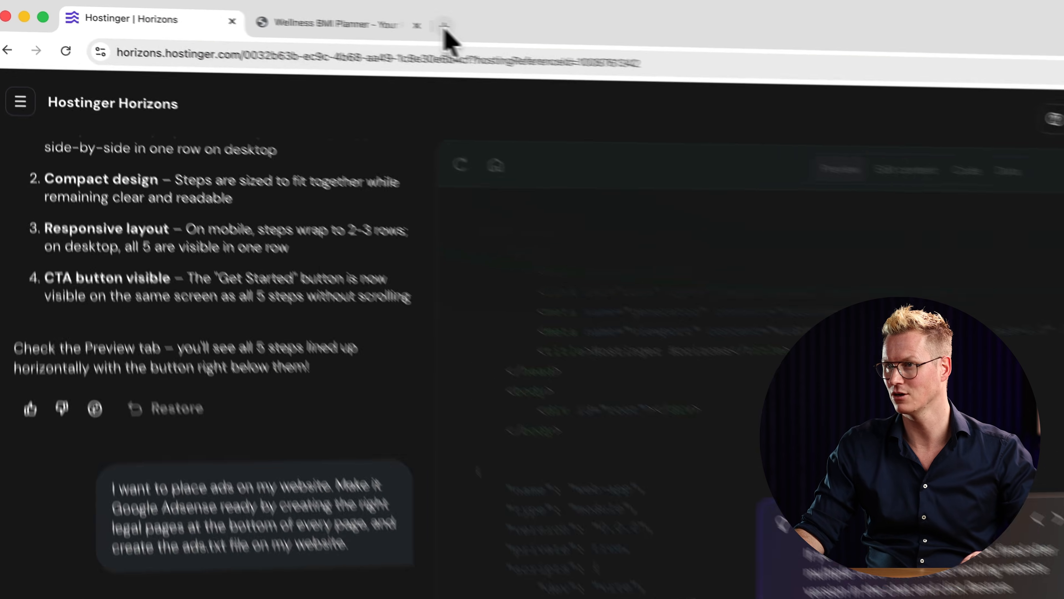
Step: Load the Google AdSense website in a new tab
left_click(319, 11)
type("adsense")
key("Return")
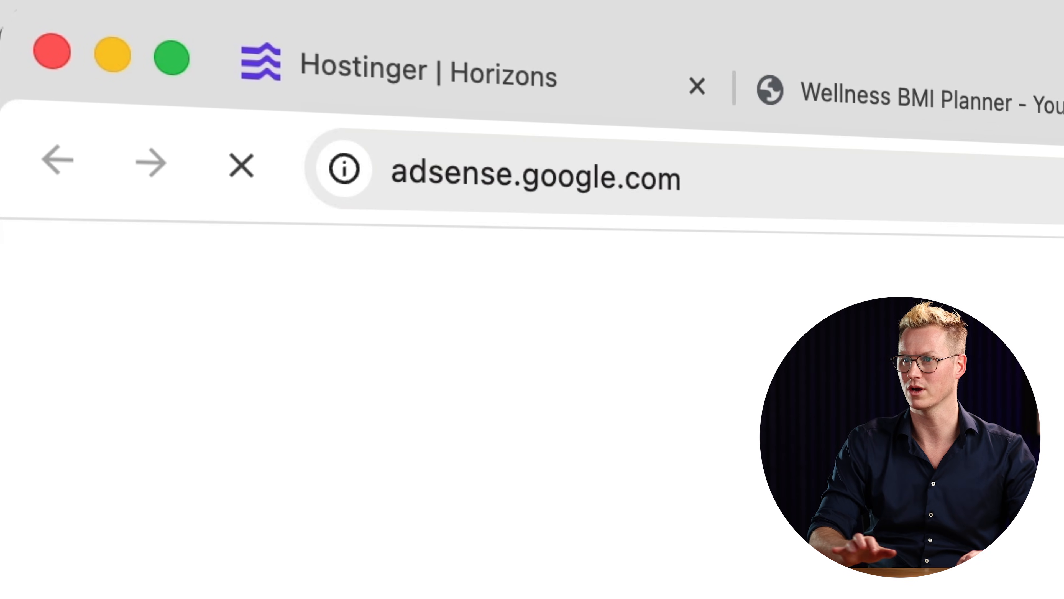
Step: Search YouTube for 'adsense ferdy' tutorials, then close the YouTube tab
key("super+t")
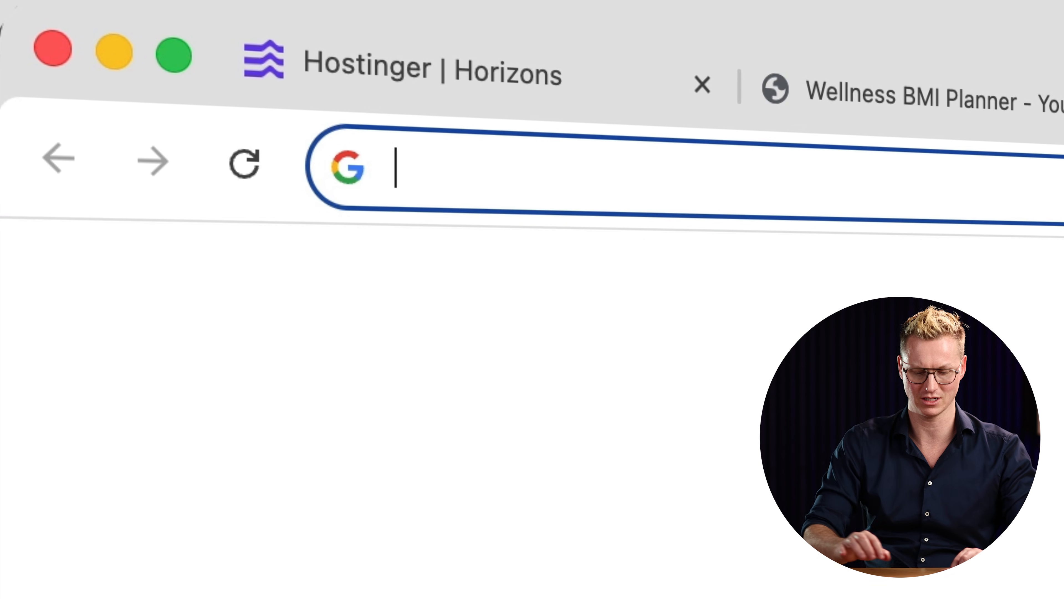
type("you")
key("Return")
left_click(614, 126)
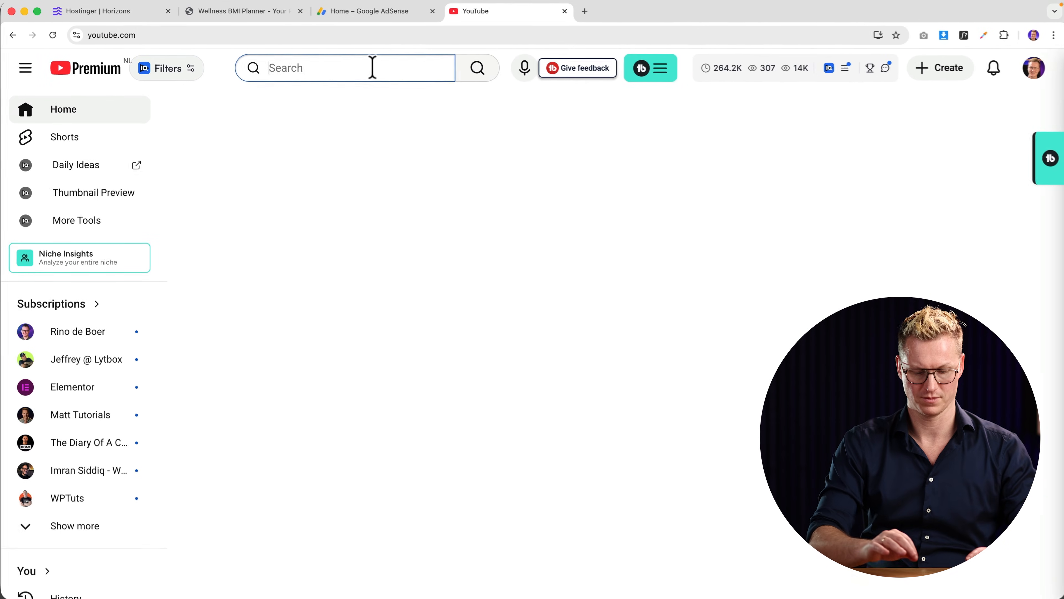
type("adsense ferdy")
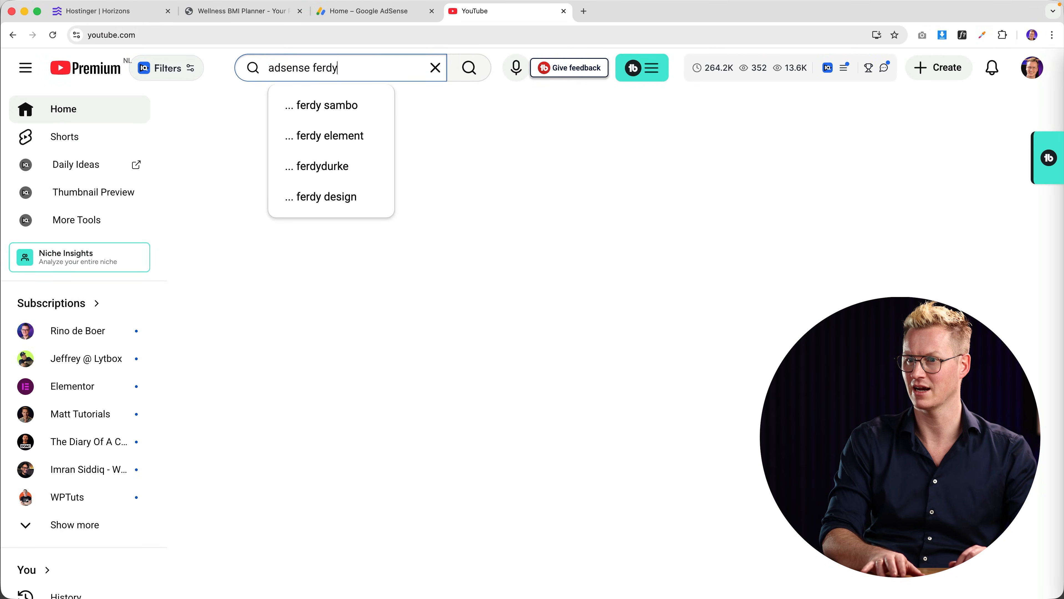
key("Return")
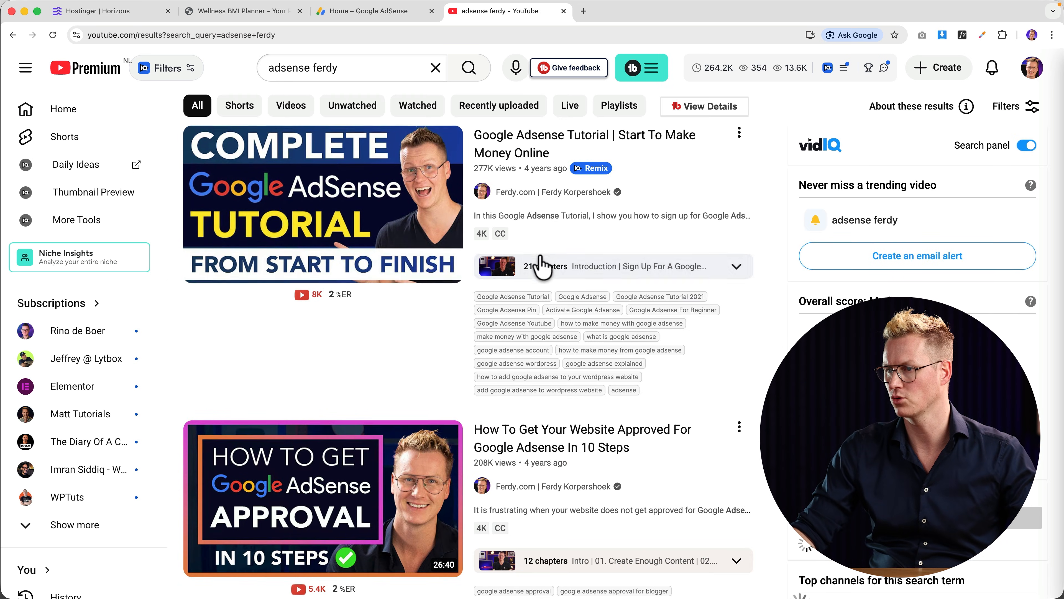
left_click(564, 11)
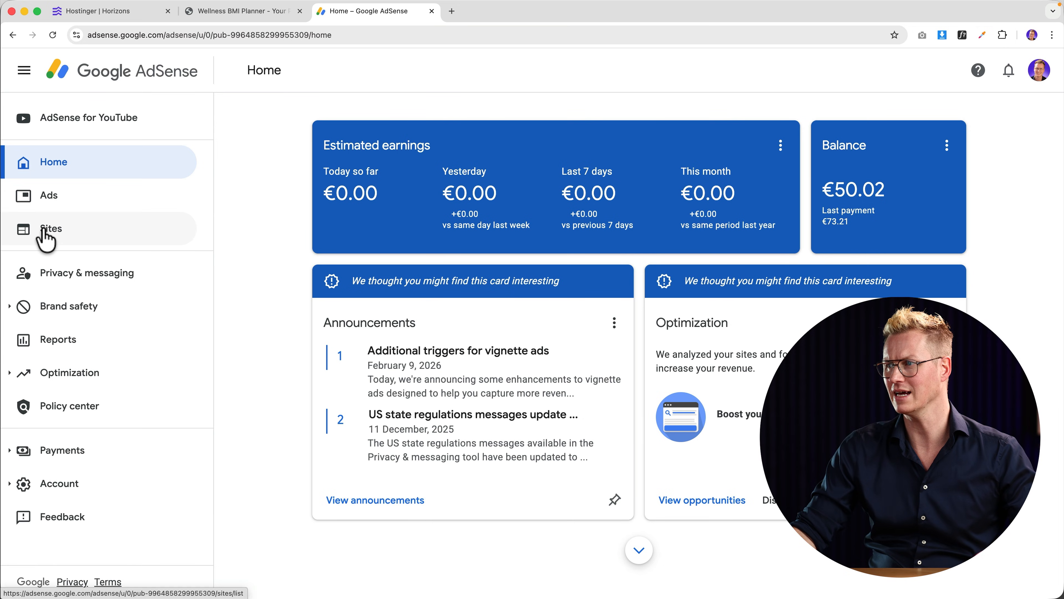
Step: Start adding a new AdSense site and copy the bmiplanner.com address from the live site
left_click(58, 238)
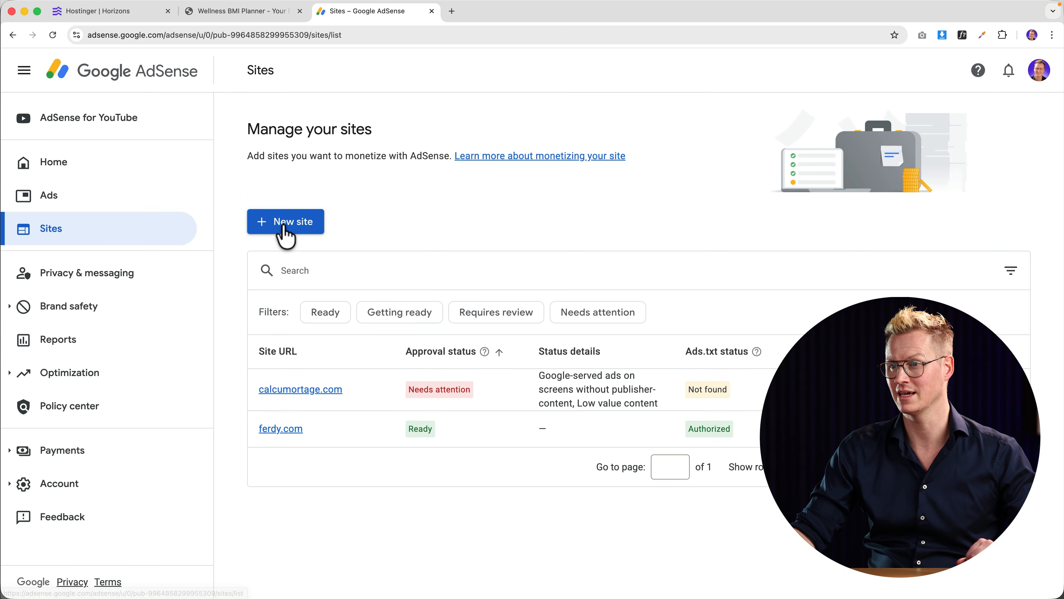
left_click(285, 233)
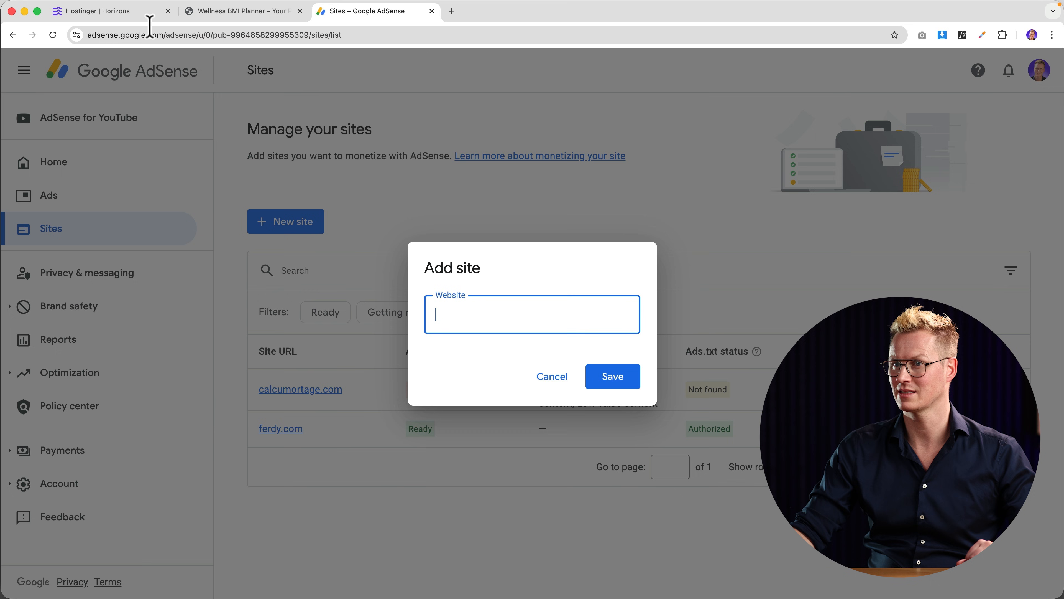
left_click(140, 15)
left_click(228, 13)
left_click(200, 36)
key("super+c")
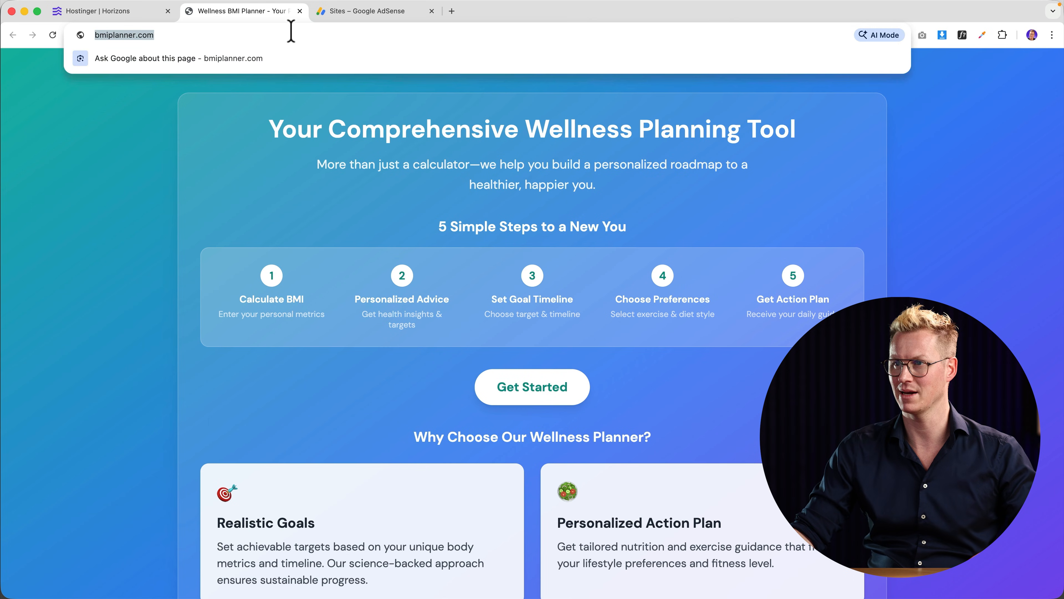
left_click(363, 15)
left_click(107, 15)
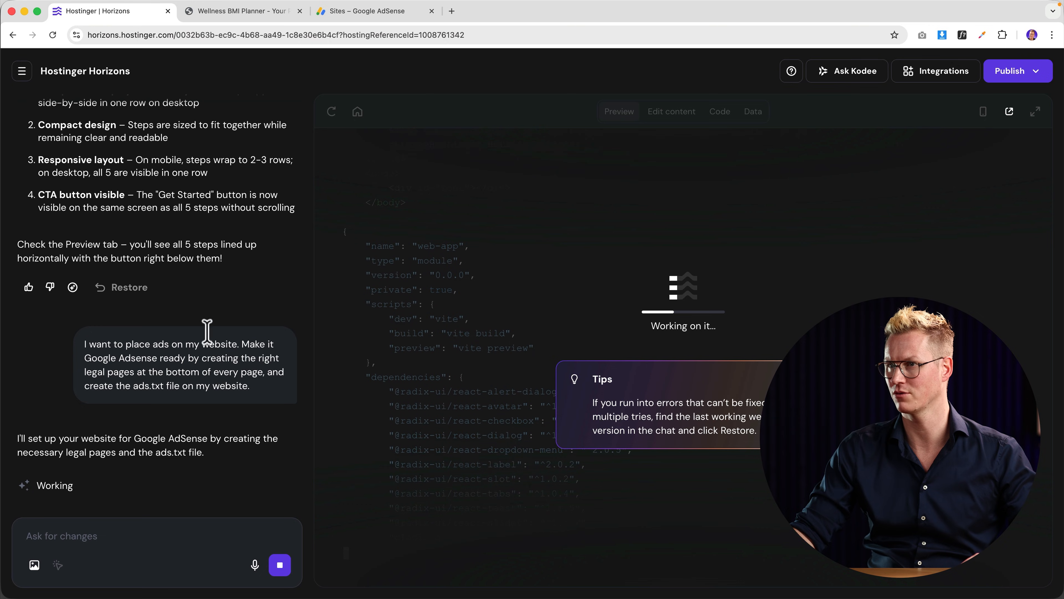
key("super+v")
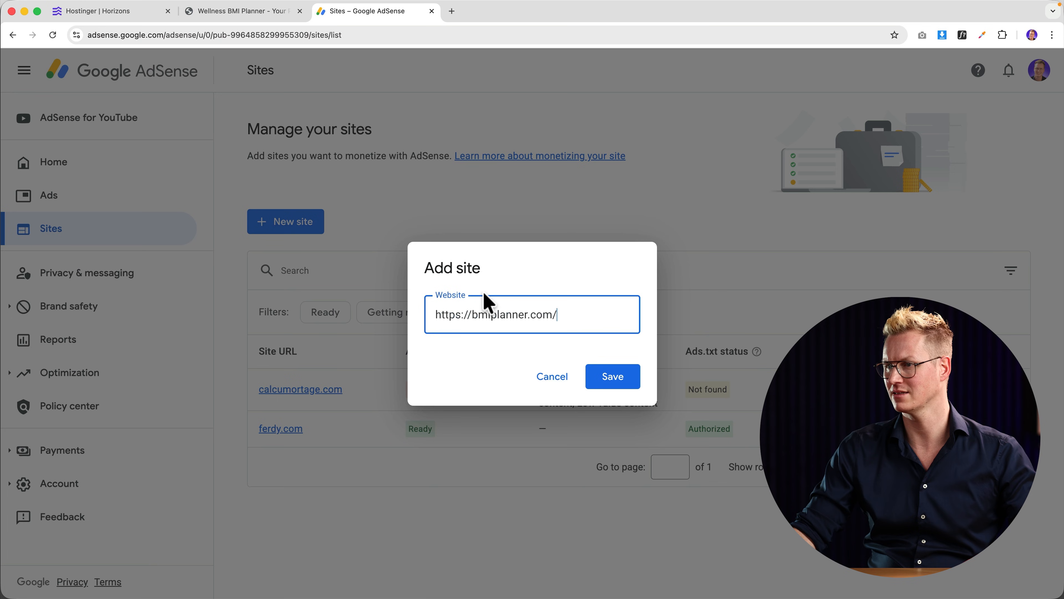
left_click(612, 380)
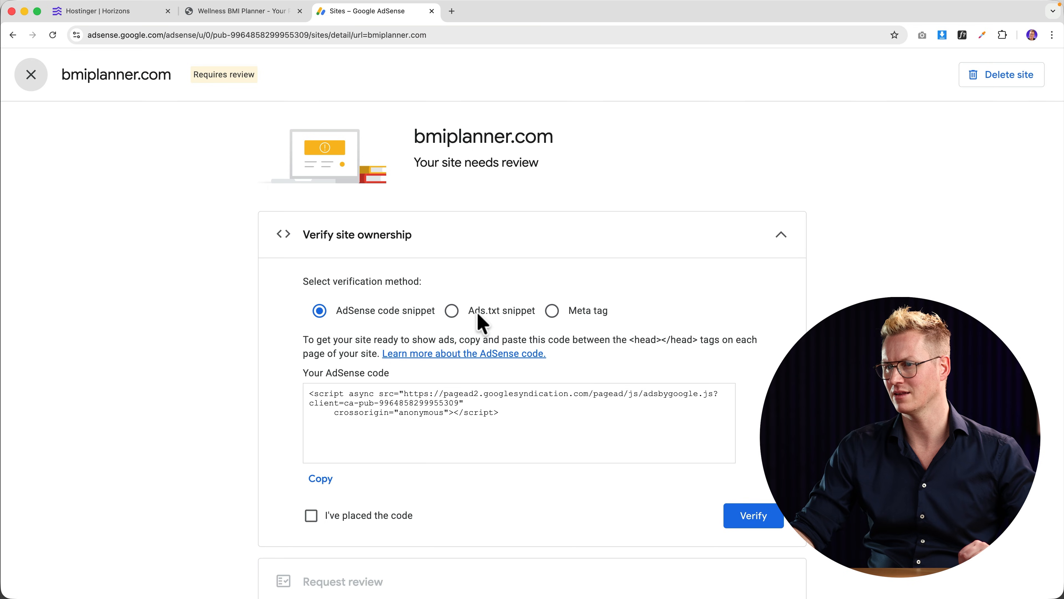
left_click(452, 311)
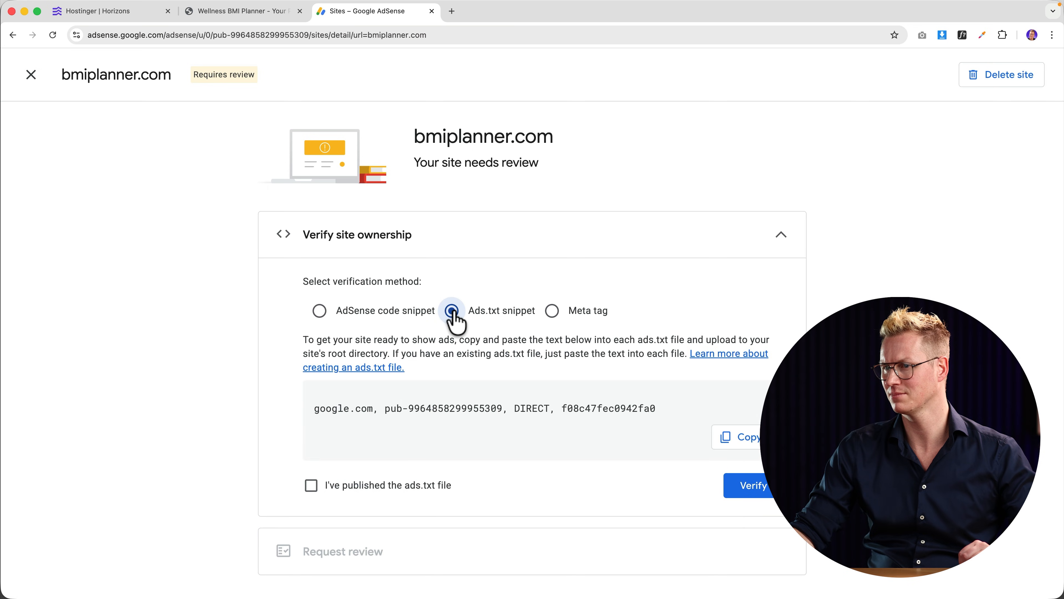
left_click(738, 439)
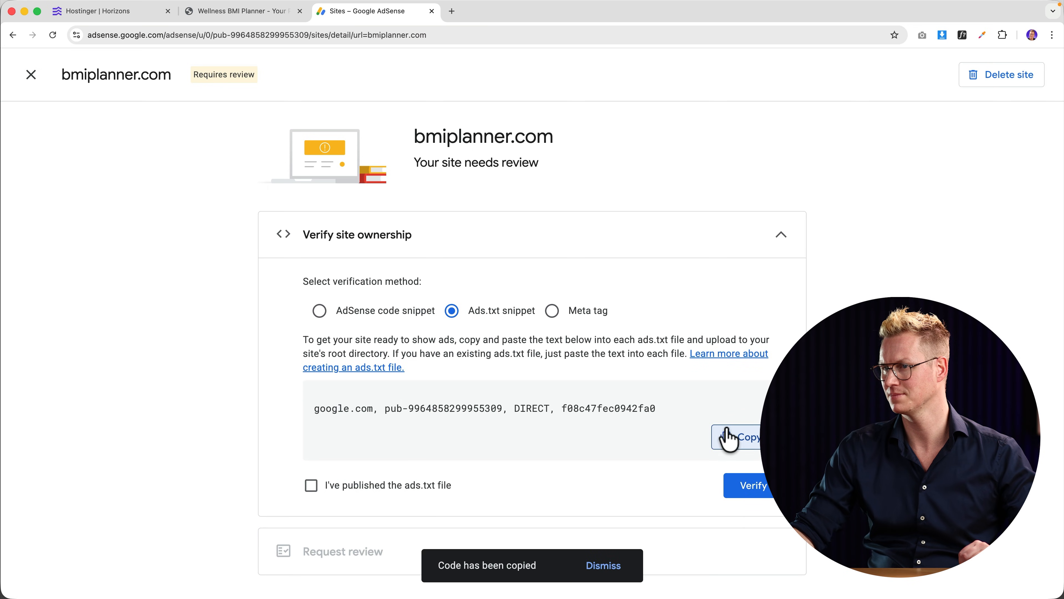
Step: Switch the Horizons site preview into content editing mode
left_click(133, 15)
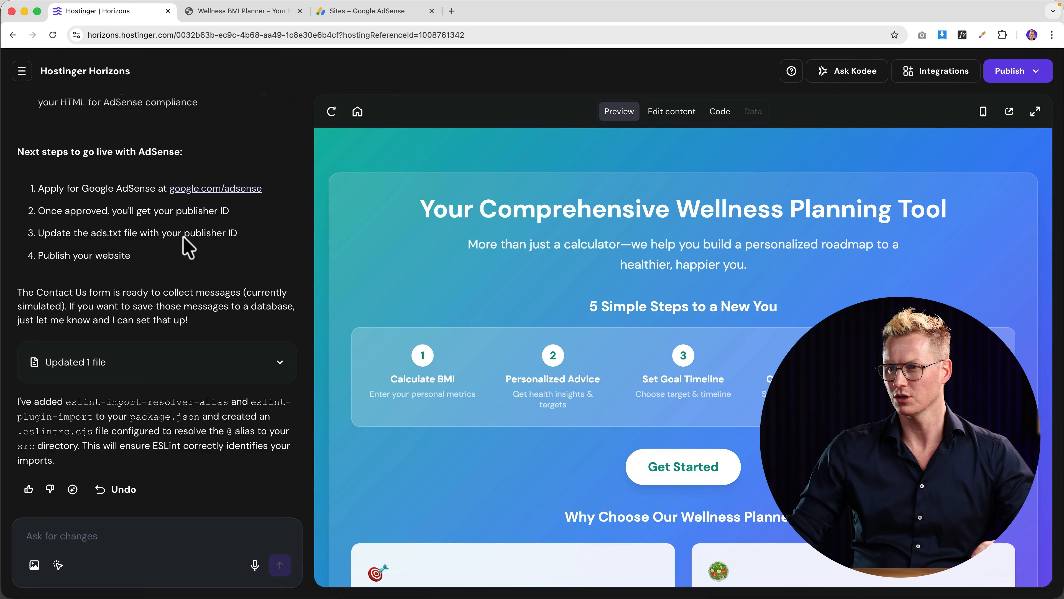
scroll(147, 235, "up", 1)
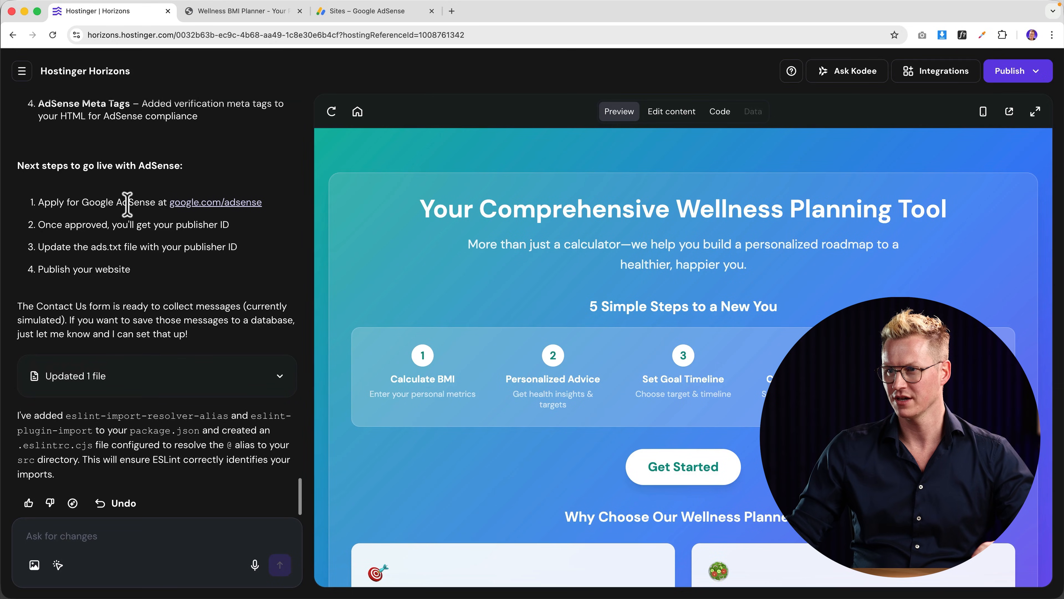
scroll(104, 211, "down", 1)
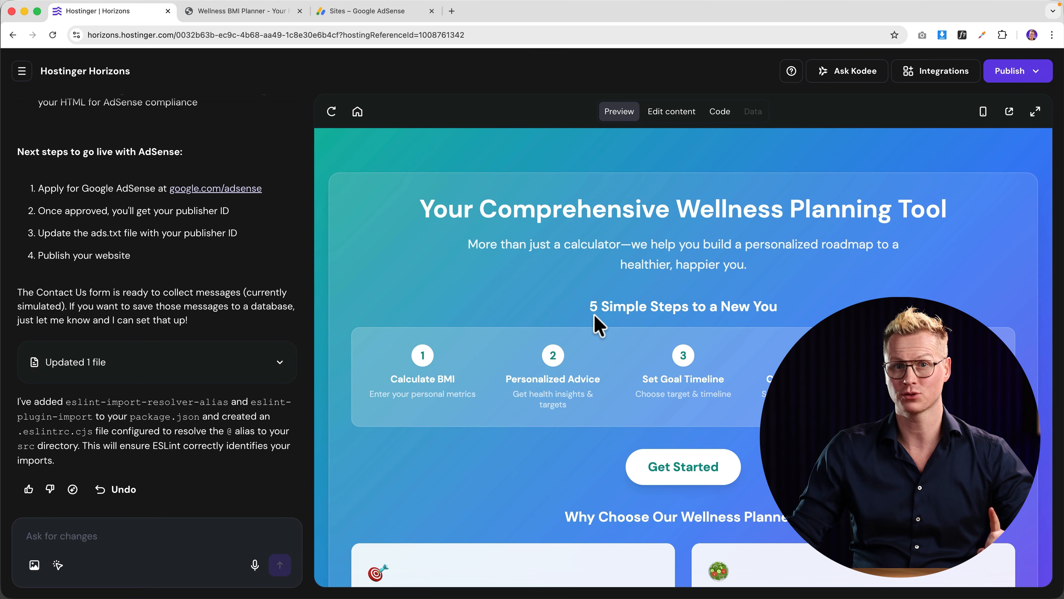
scroll(597, 327, "down", 5)
scroll(597, 327, "down", 5)
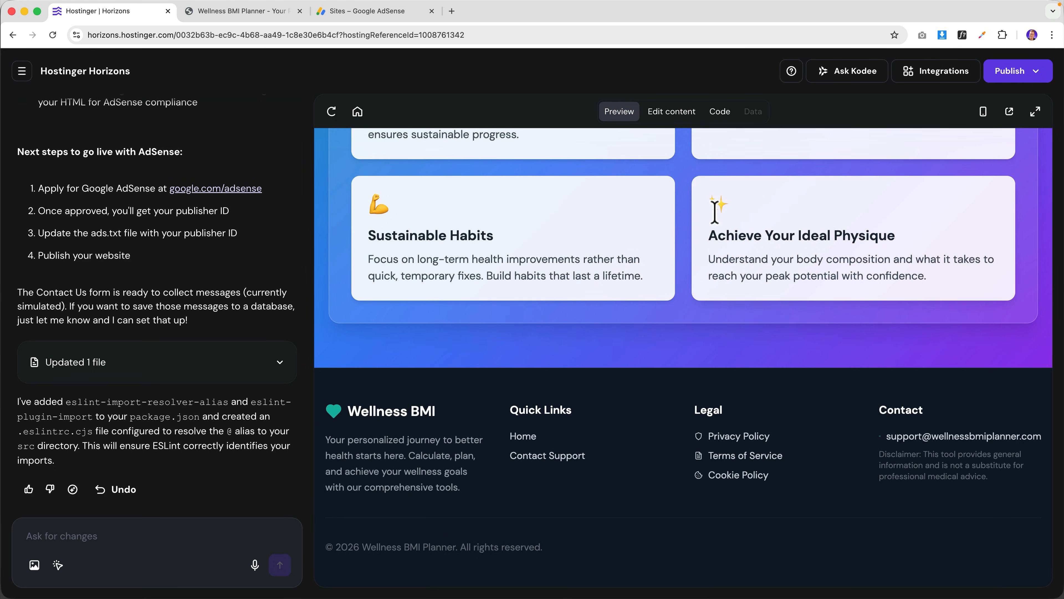
left_click(668, 113)
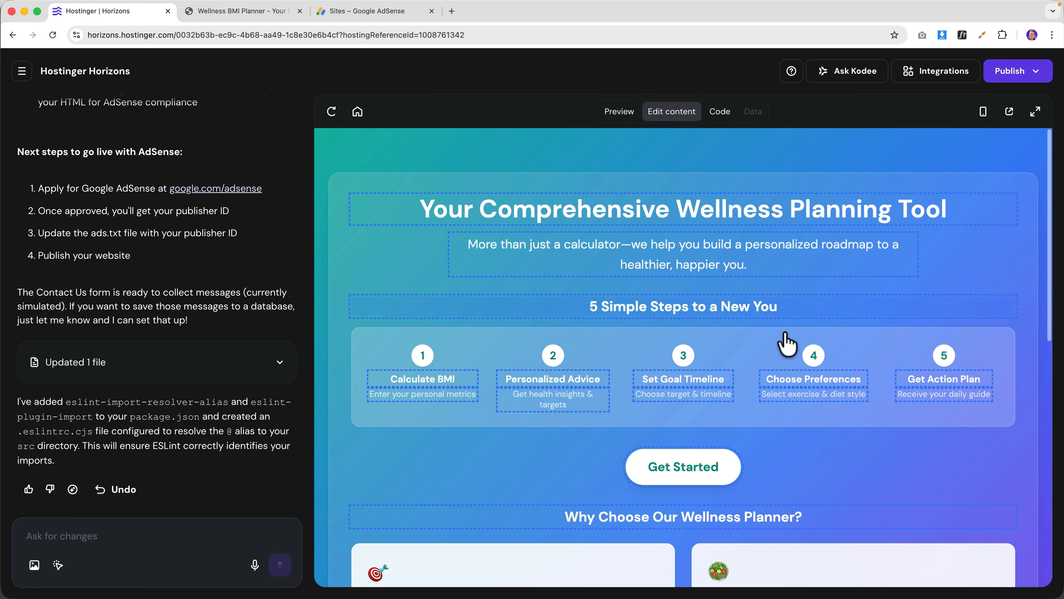
scroll(797, 352, "down", 5)
scroll(826, 365, "down", 5)
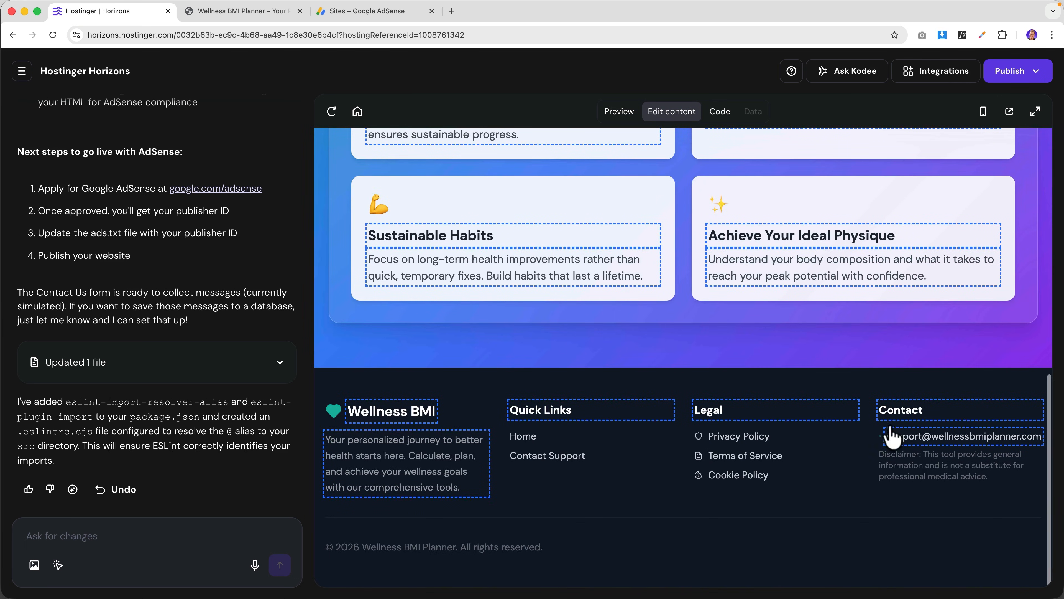
Step: Change the footer contact e-mail from support to an info address on the site's domain, and save
left_click(918, 438)
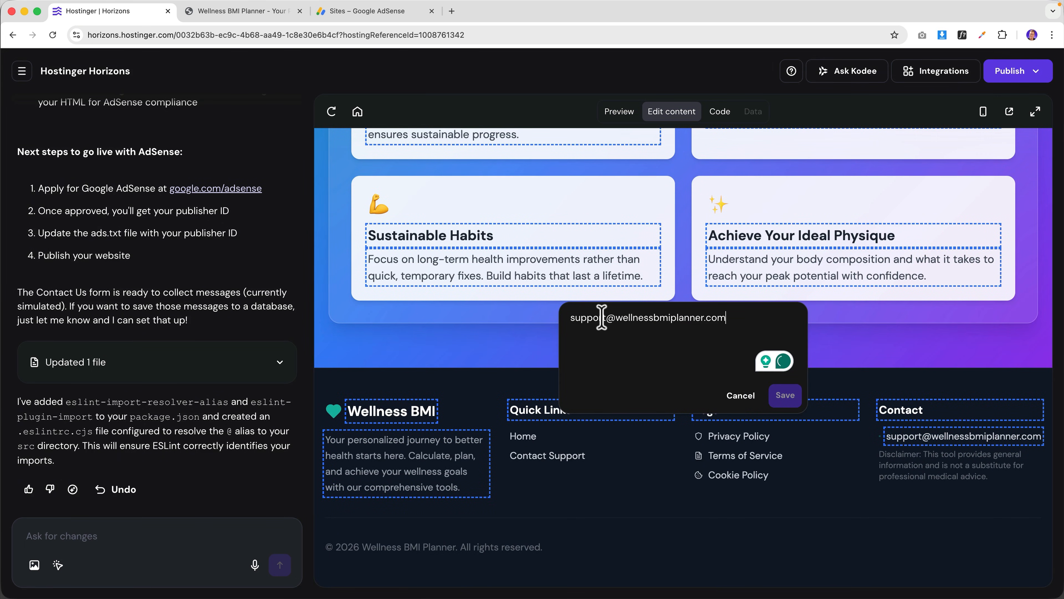
left_click_drag(606, 317, 541, 329)
type("info")
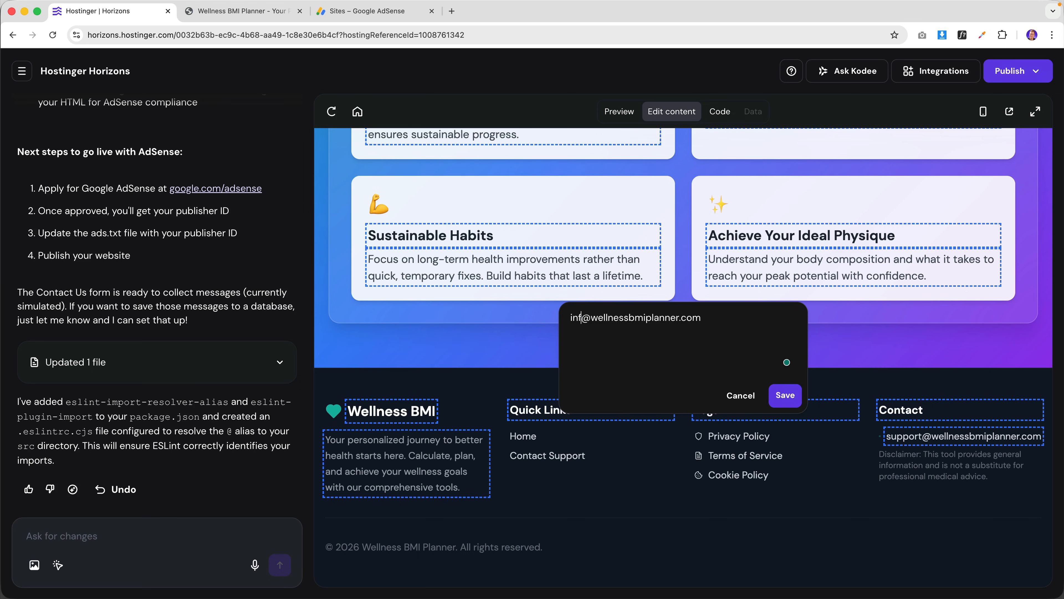
left_click_drag(595, 318, 614, 317)
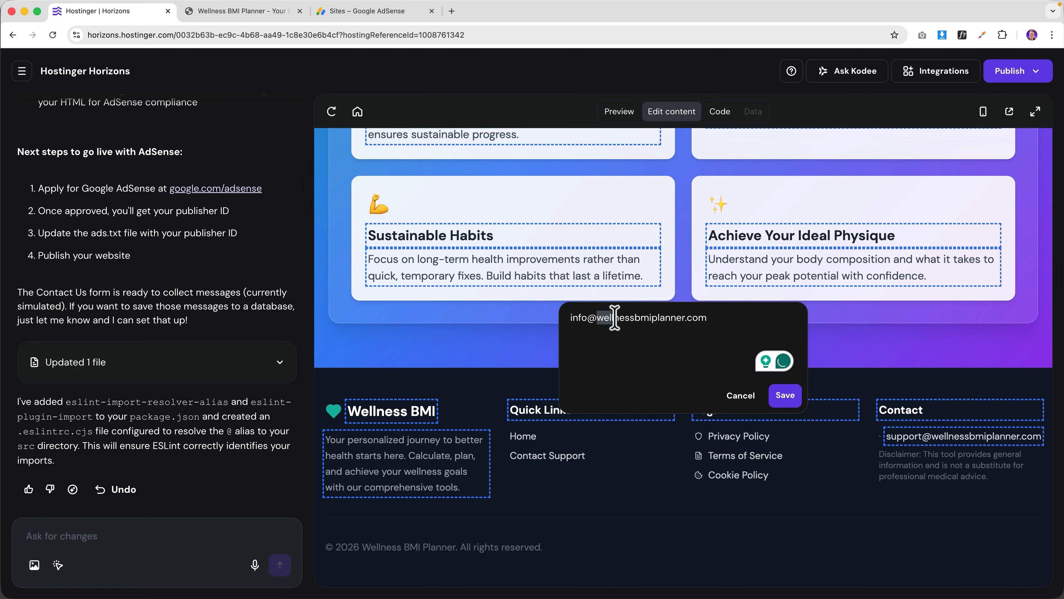
key("BackSpace")
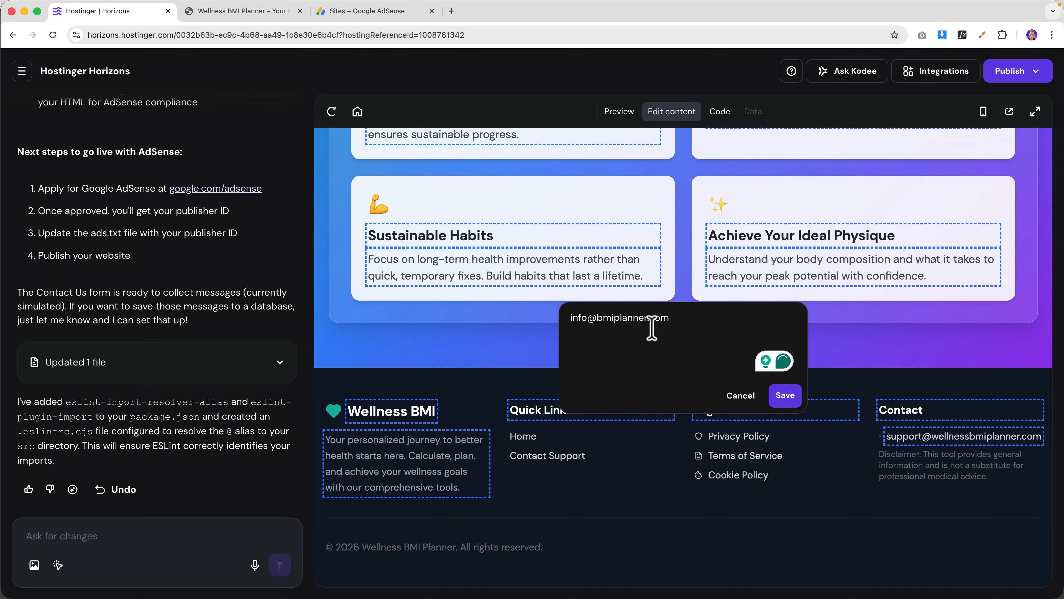
left_click(785, 395)
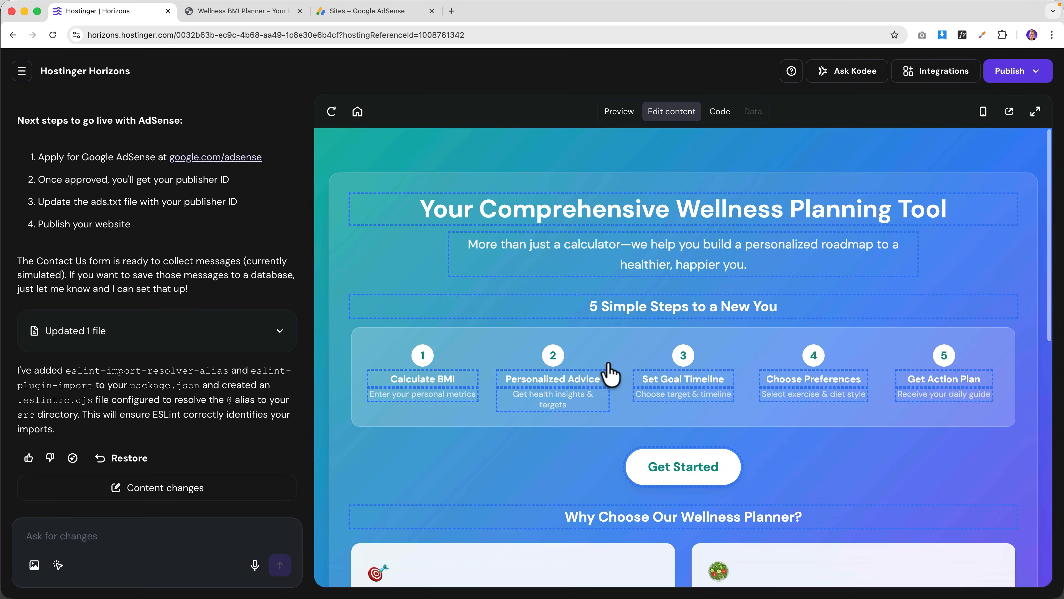
Step: Copy the ads.txt publisher line again from AdSense and return to Horizons
left_click(348, 17)
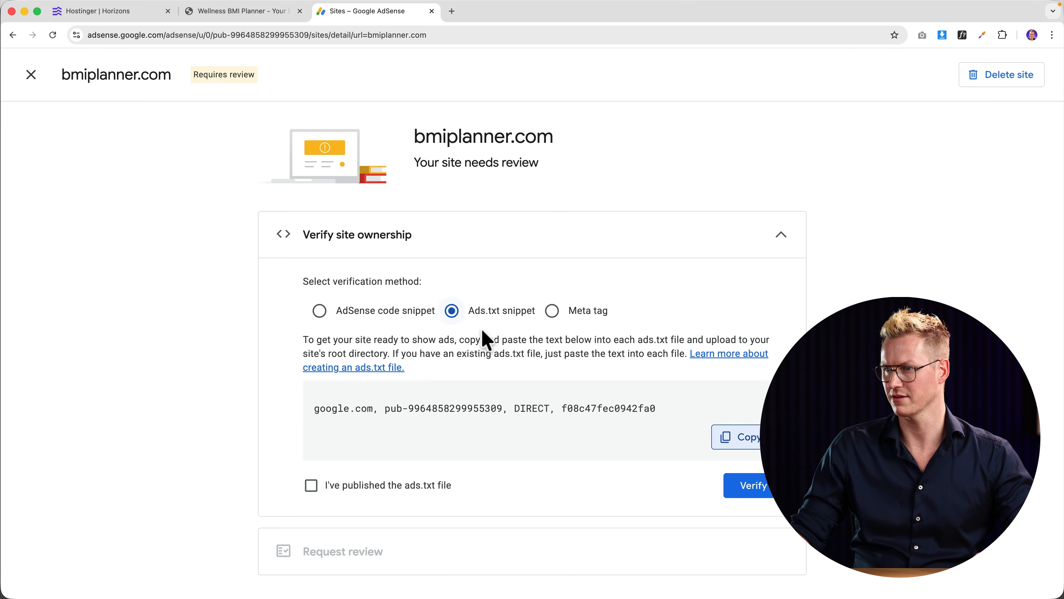
left_click(734, 441)
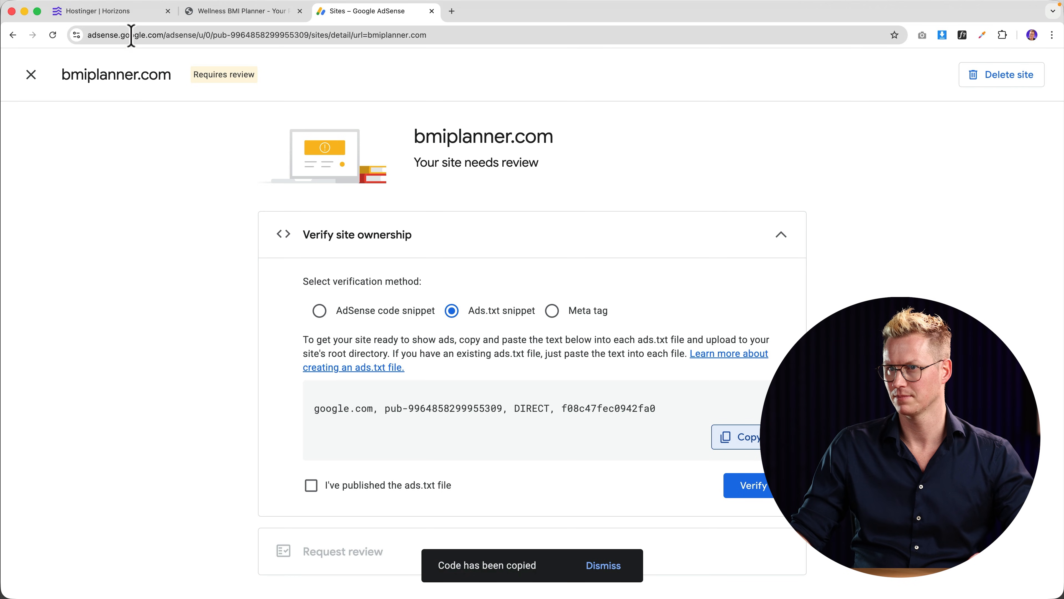
left_click(122, 17)
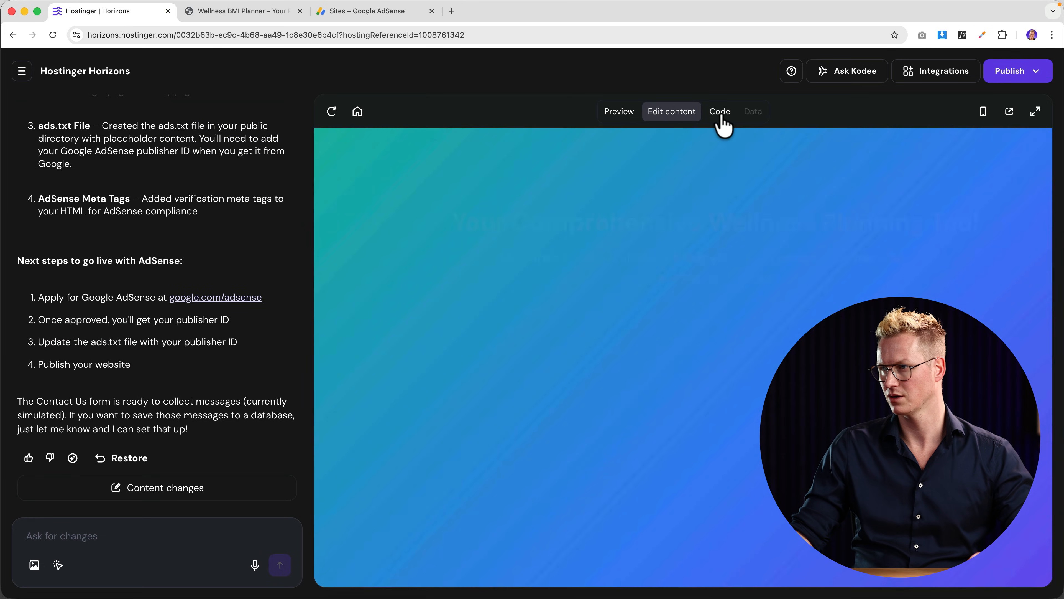
Step: Replace line 1 of public/ads.txt with the pasted AdSense publisher line and save it
left_click(721, 122)
left_click(392, 269)
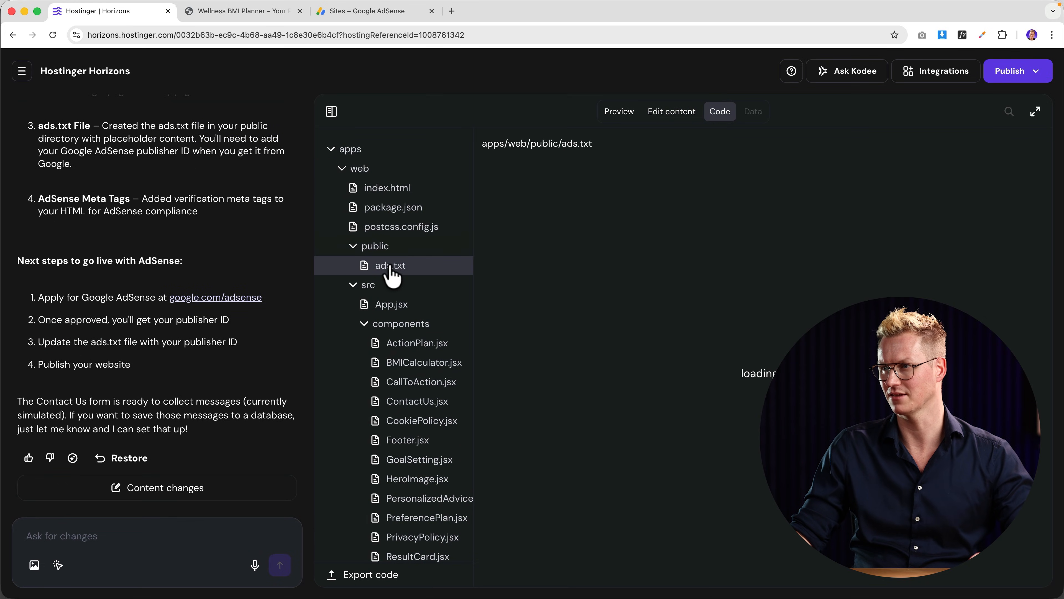
left_click(665, 221)
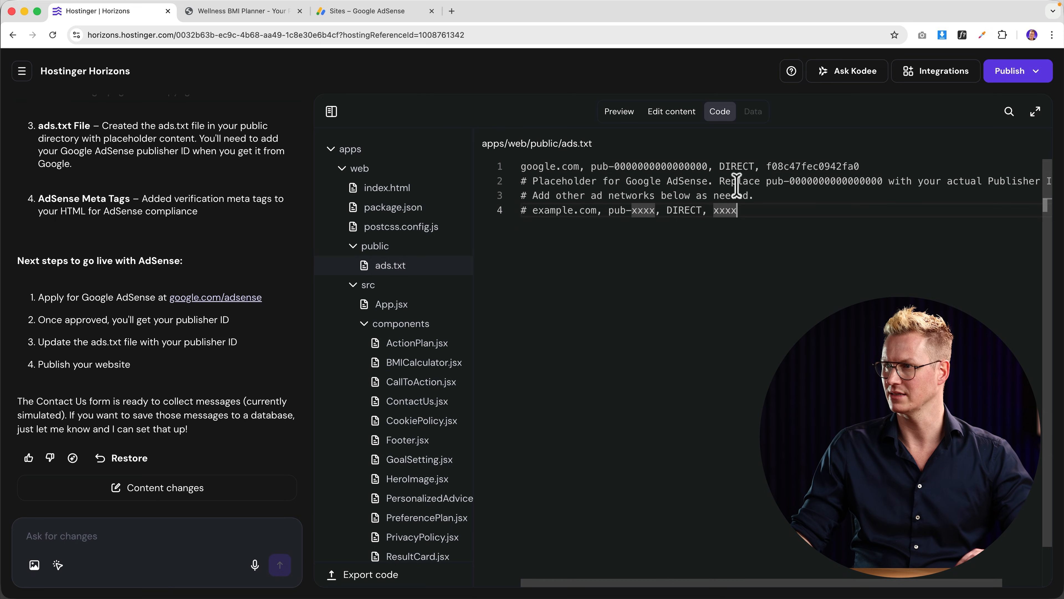
left_click_drag(867, 166, 522, 167)
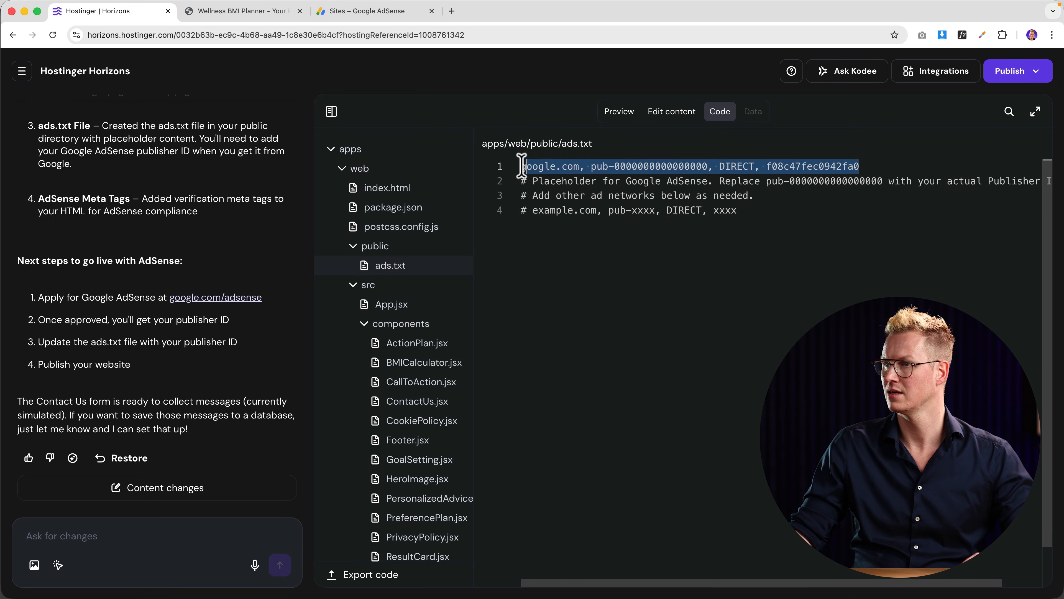
key("super+v")
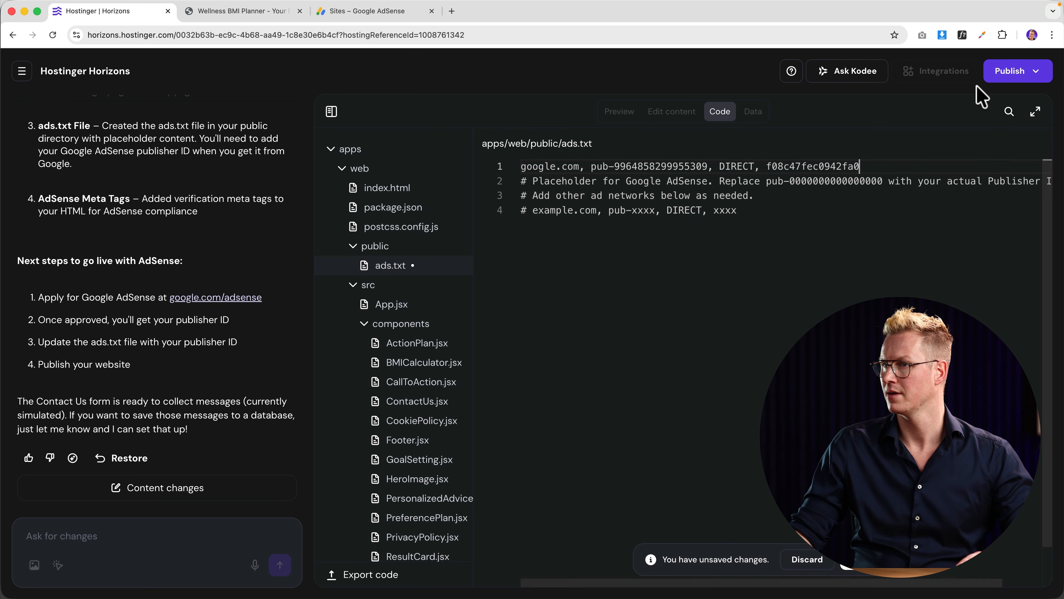
left_click(863, 564)
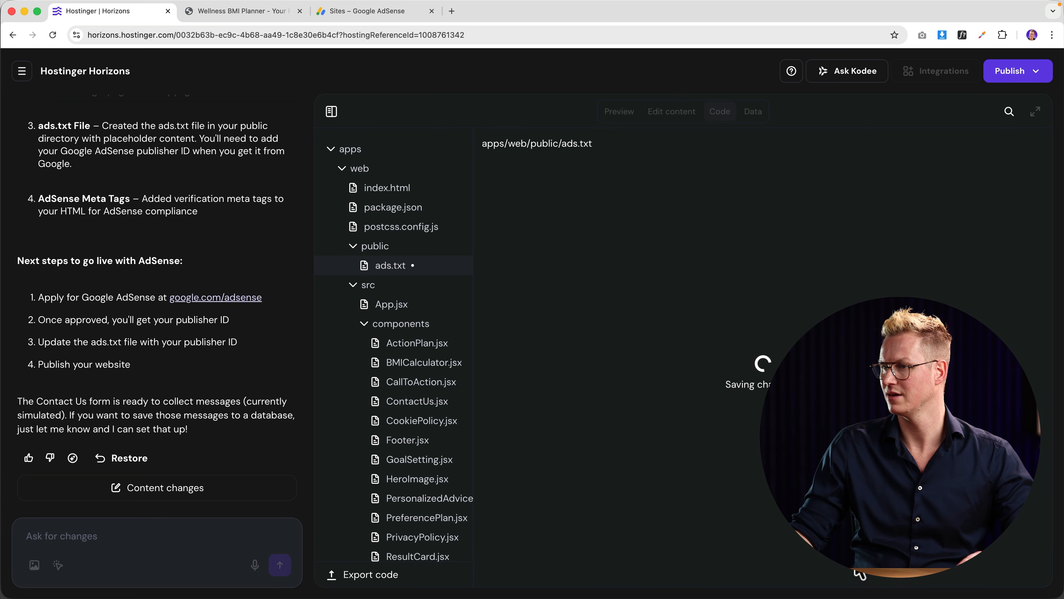
Step: Publish the changes to the live site
left_click(1023, 73)
left_click(956, 184)
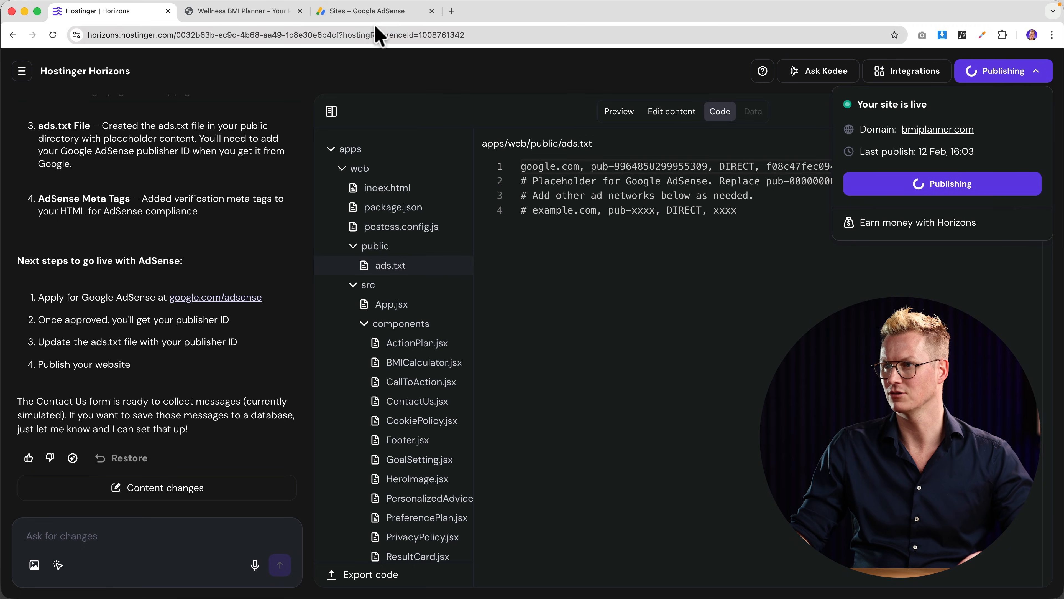
left_click(373, 13)
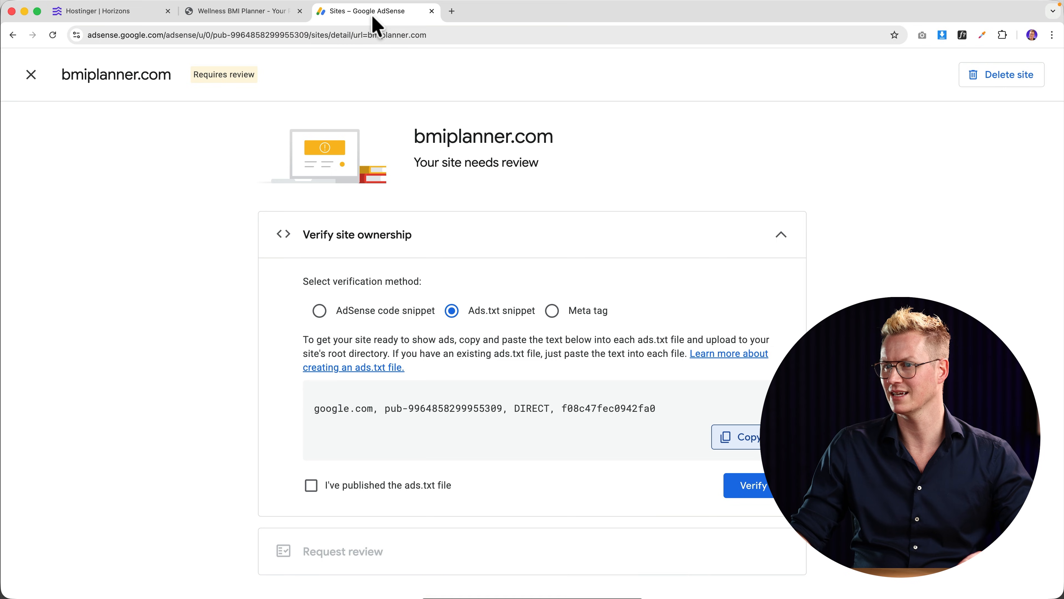
Step: Confirm ads.txt is published, verify bmiplanner.com in AdSense, then return to the Horizons preview
left_click(341, 487)
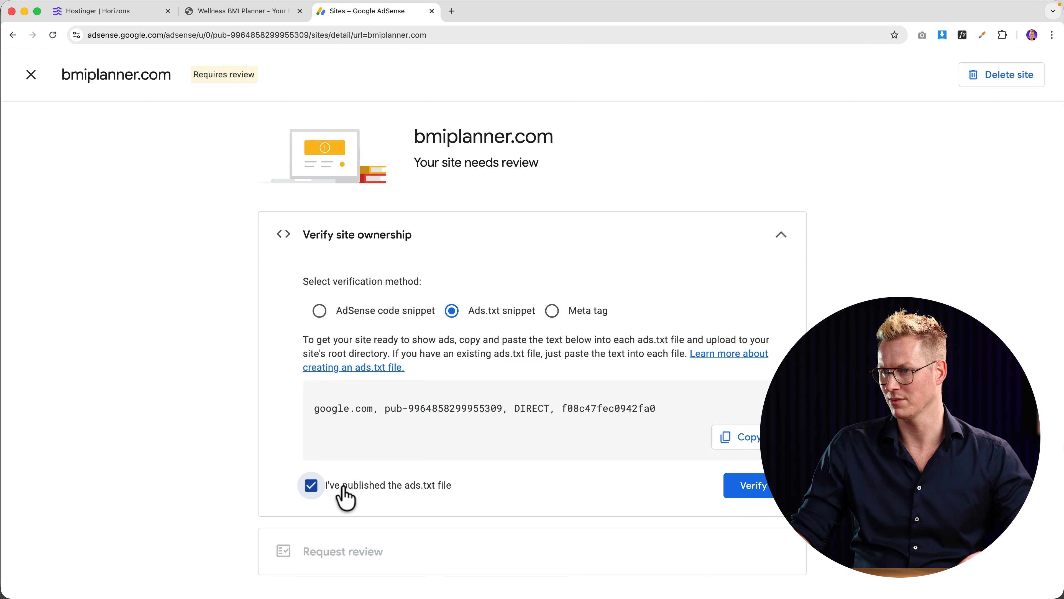
left_click(761, 491)
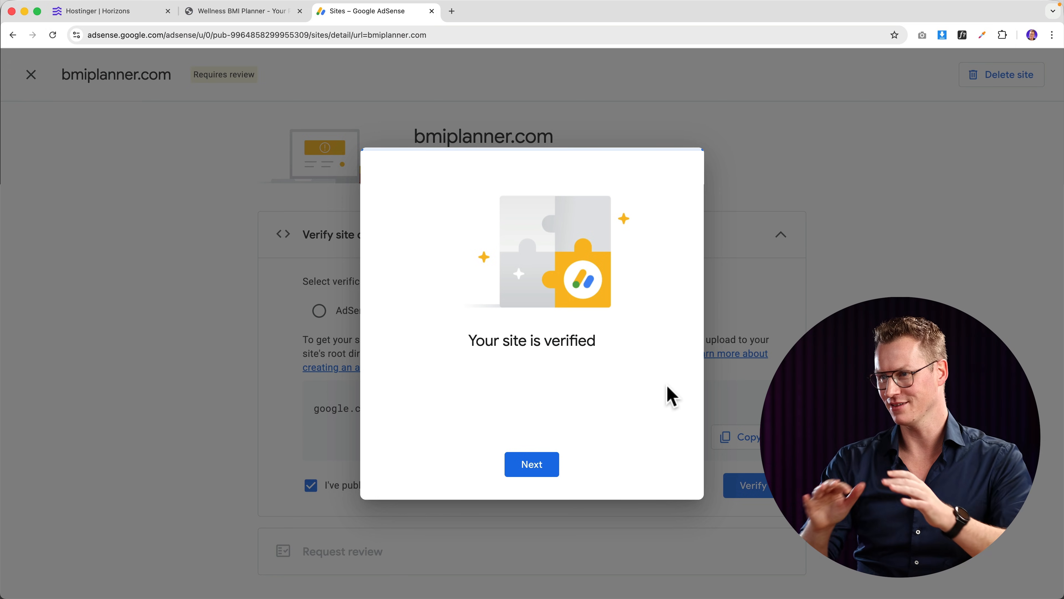
left_click(541, 475)
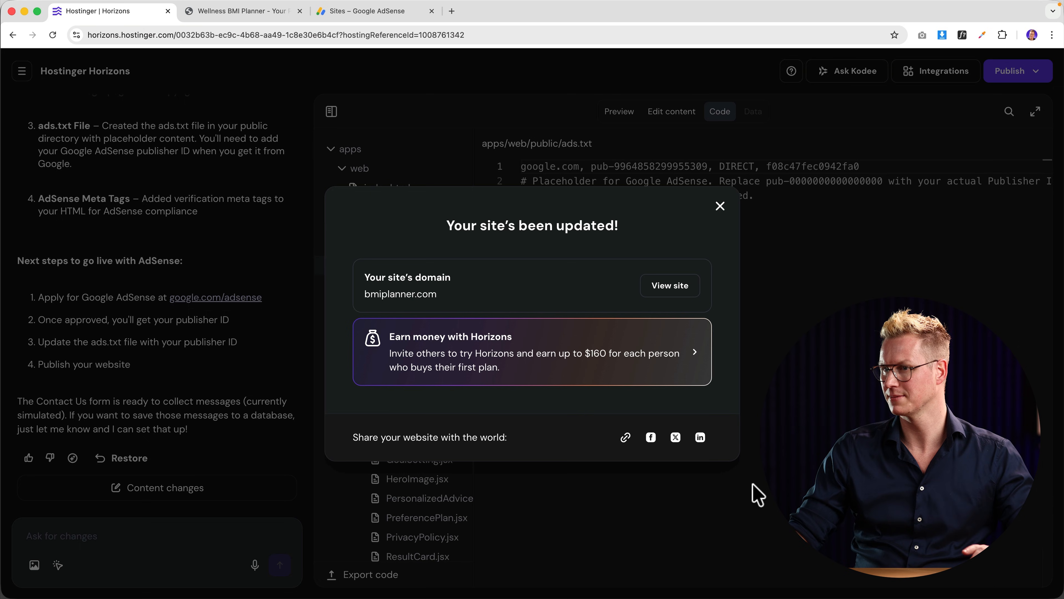
left_click(720, 206)
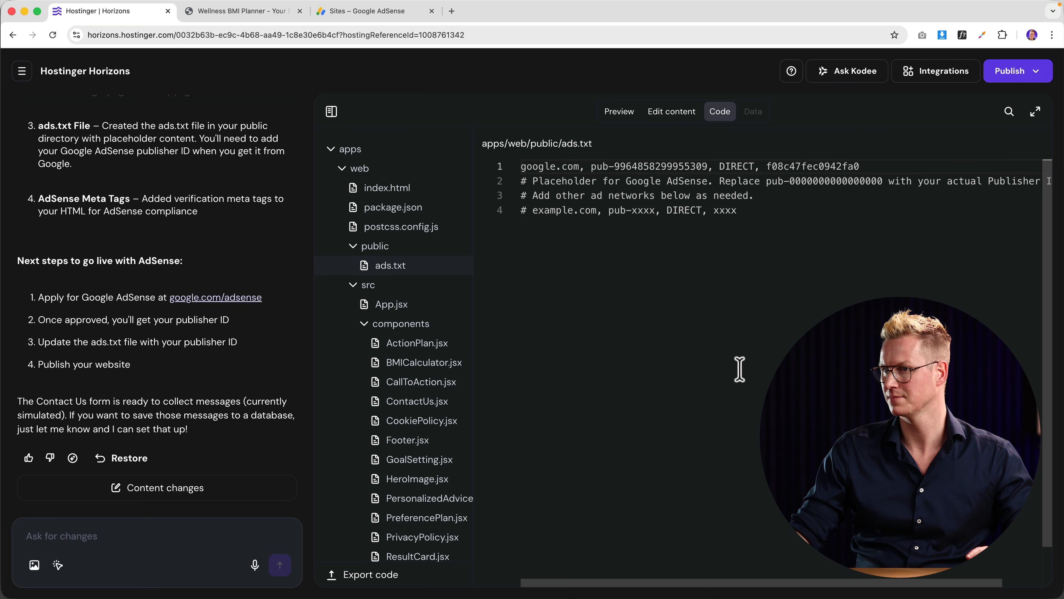
left_click(624, 113)
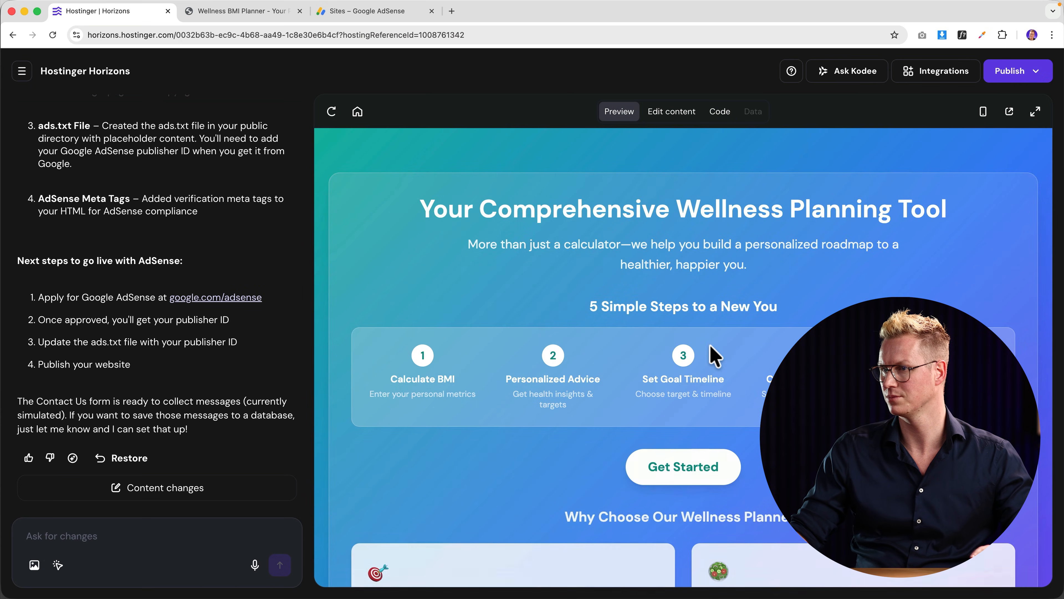
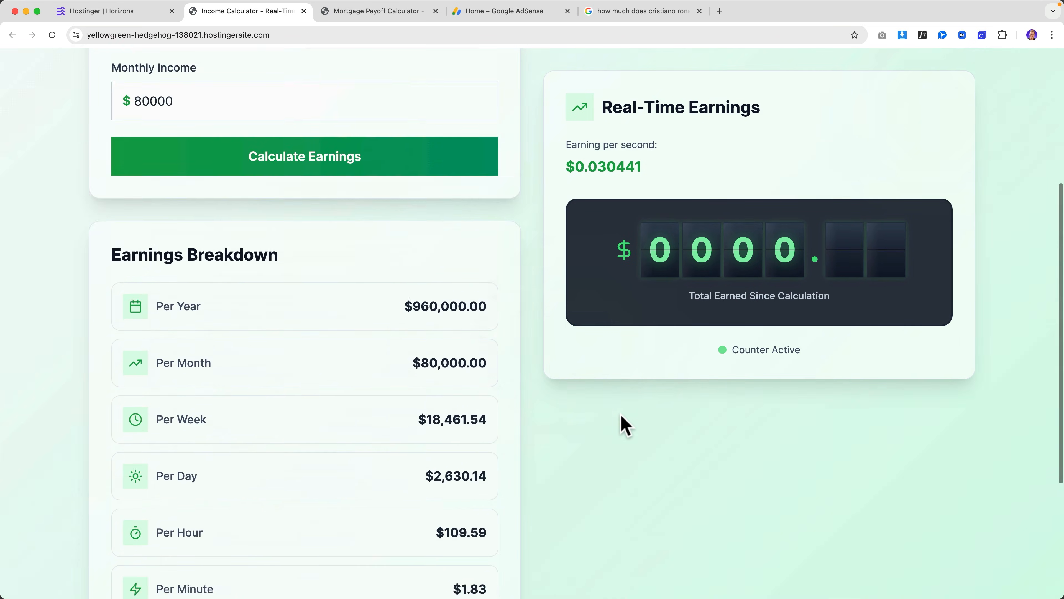
Step: Review the live Income Calculator site ($960,000 yearly from $80000 monthly), then open a new tab
scroll(677, 488, "down", 4)
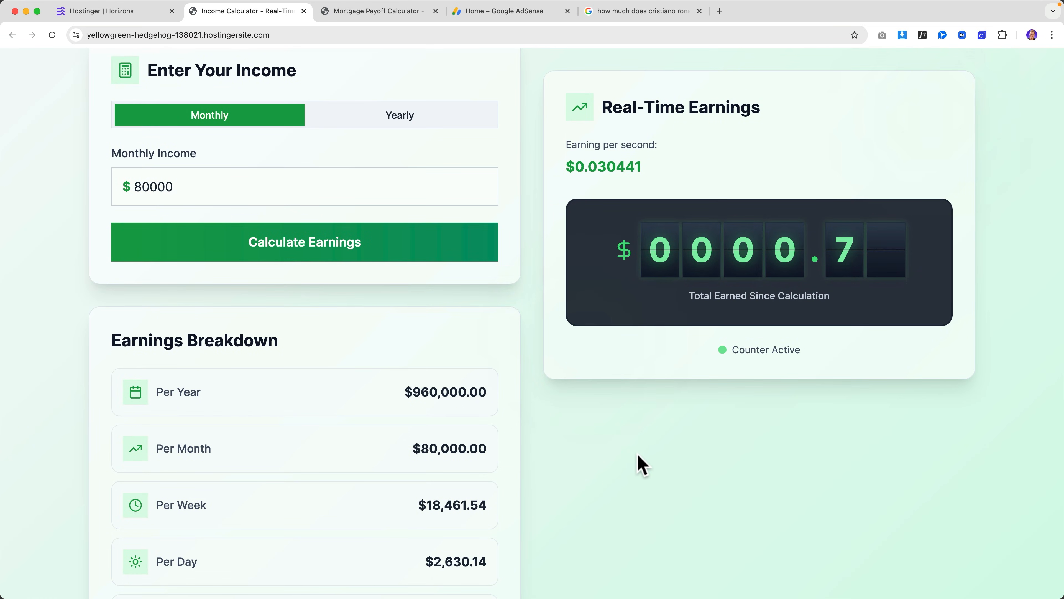
scroll(639, 460, "up", 4)
scroll(536, 277, "down", 2)
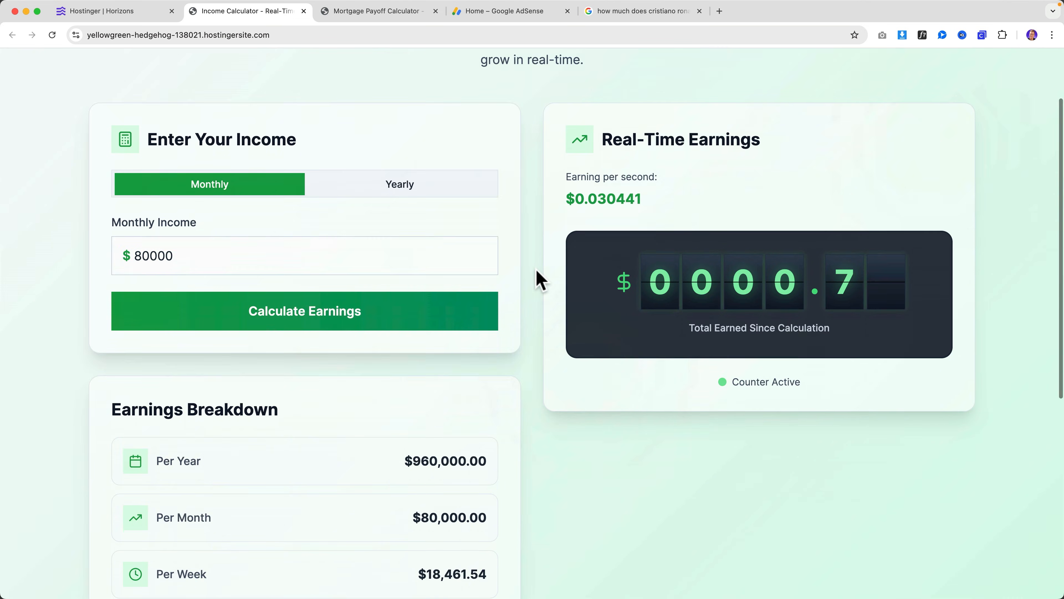
scroll(540, 280, "up", 5)
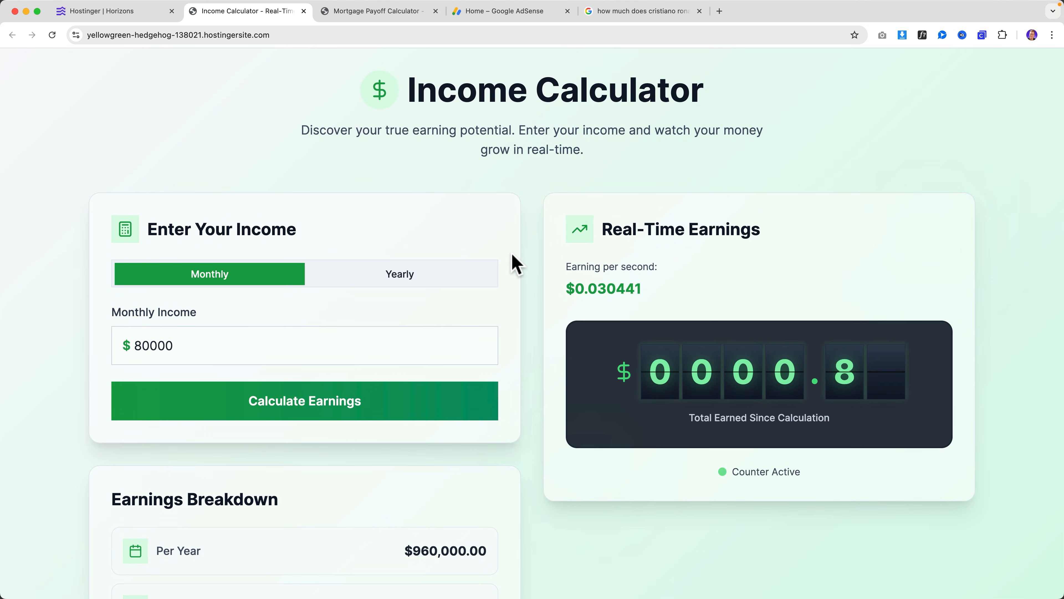
left_click(720, 11)
Step: Go to impact.com and sign in to the affiliate account
type("im")
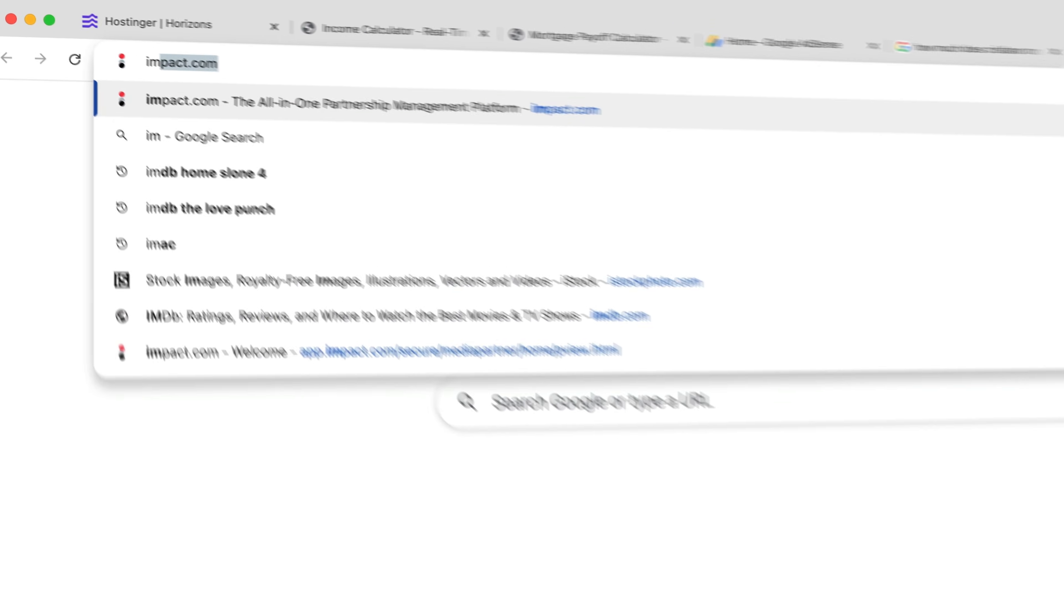
key("Return")
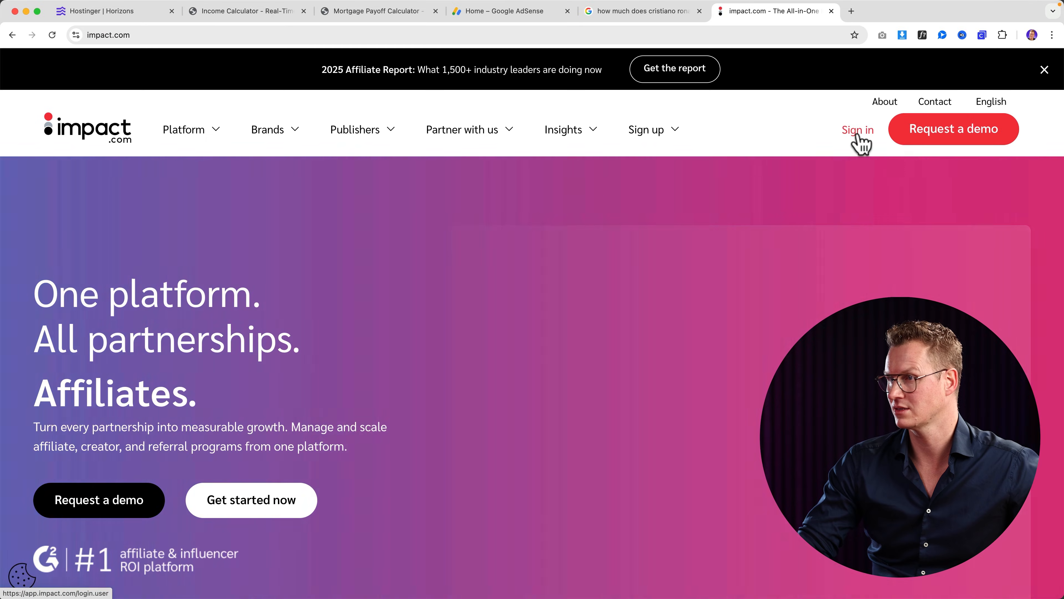
left_click(858, 139)
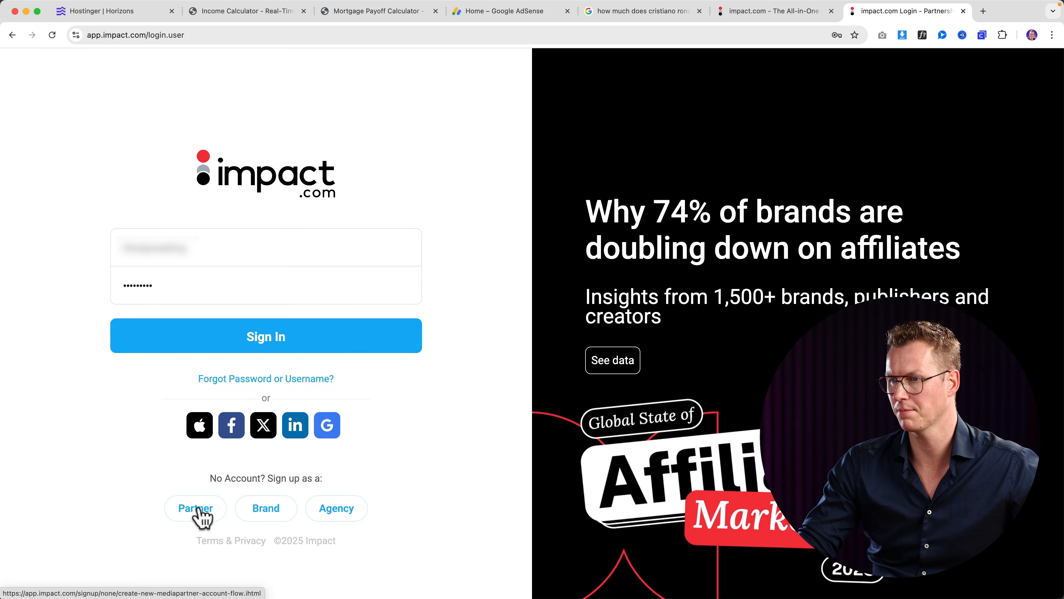
left_click(273, 344)
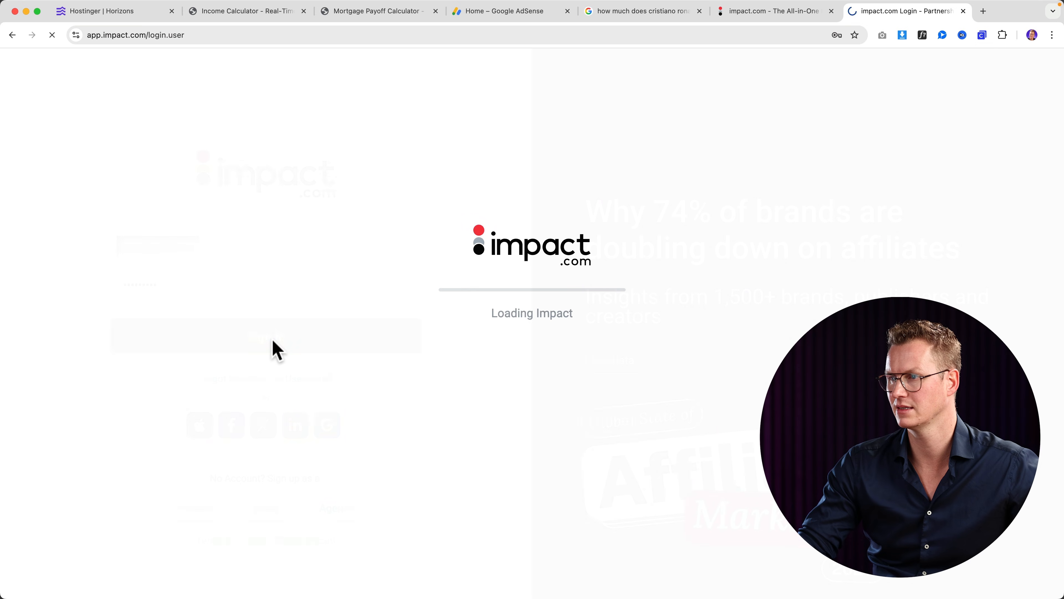
Step: Copy the Semrush One 300x250 ad's HTML asset code and return to Hostinger Horizons
scroll(339, 317, "down", 8)
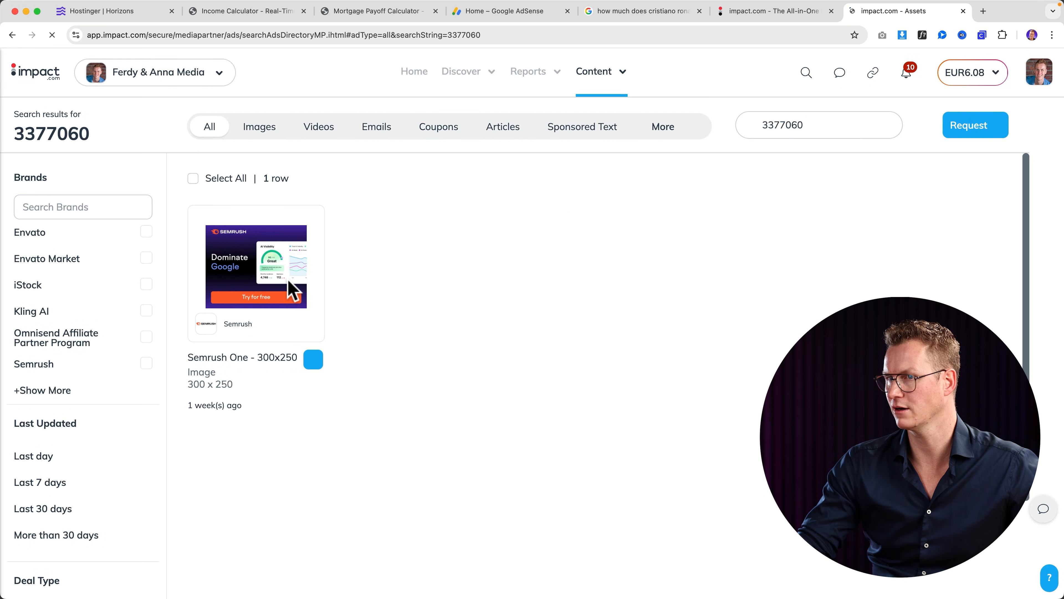
left_click(292, 289)
left_click(822, 179)
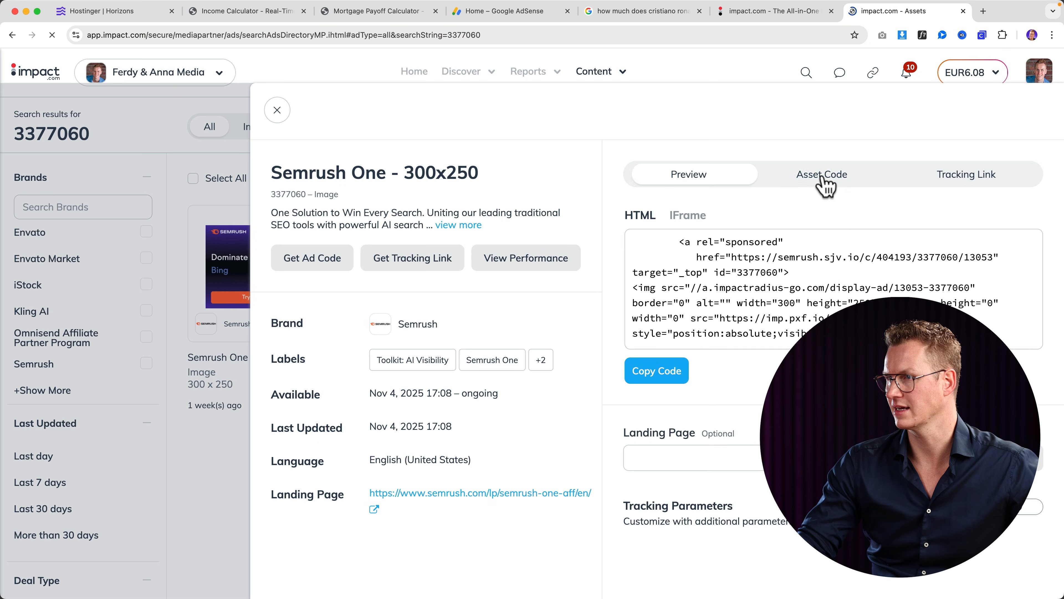
left_click(666, 372)
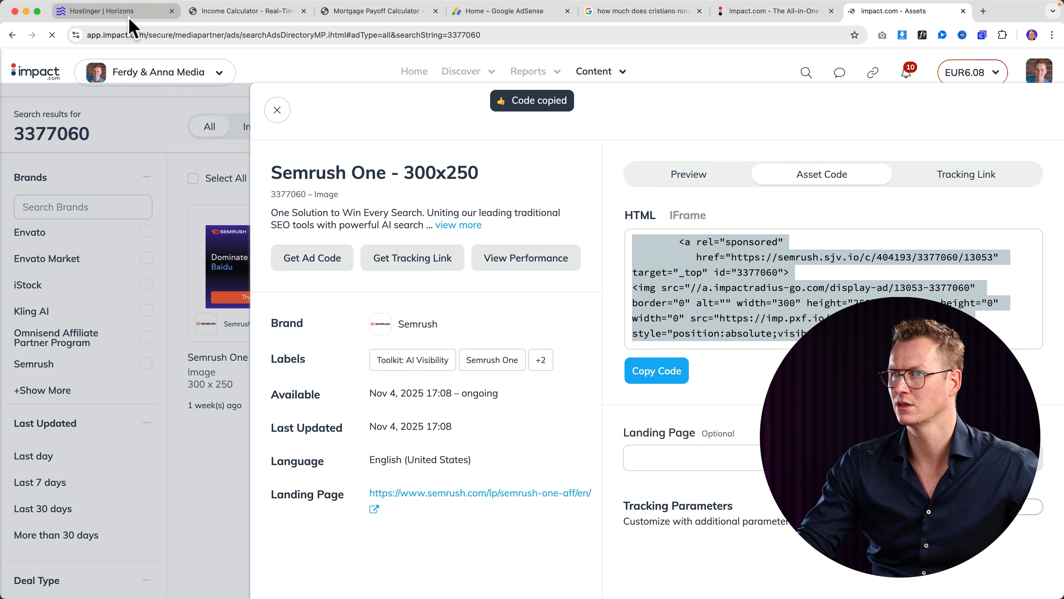
left_click(105, 11)
Step: Dismiss the published-successfully message and switch the preview to desktop width
left_click(746, 194)
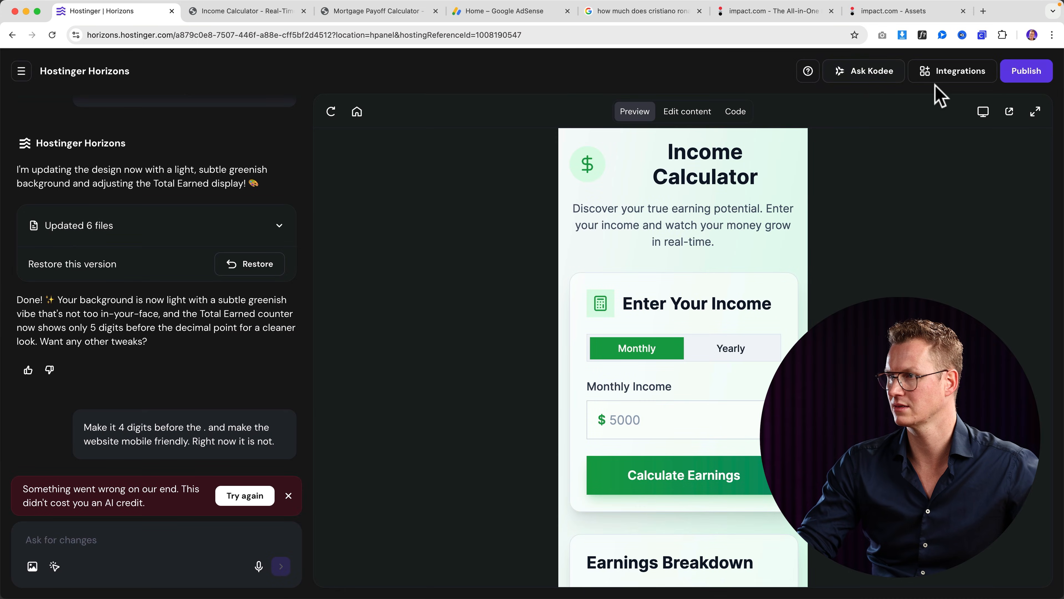
left_click(984, 122)
scroll(805, 293, "down", 10)
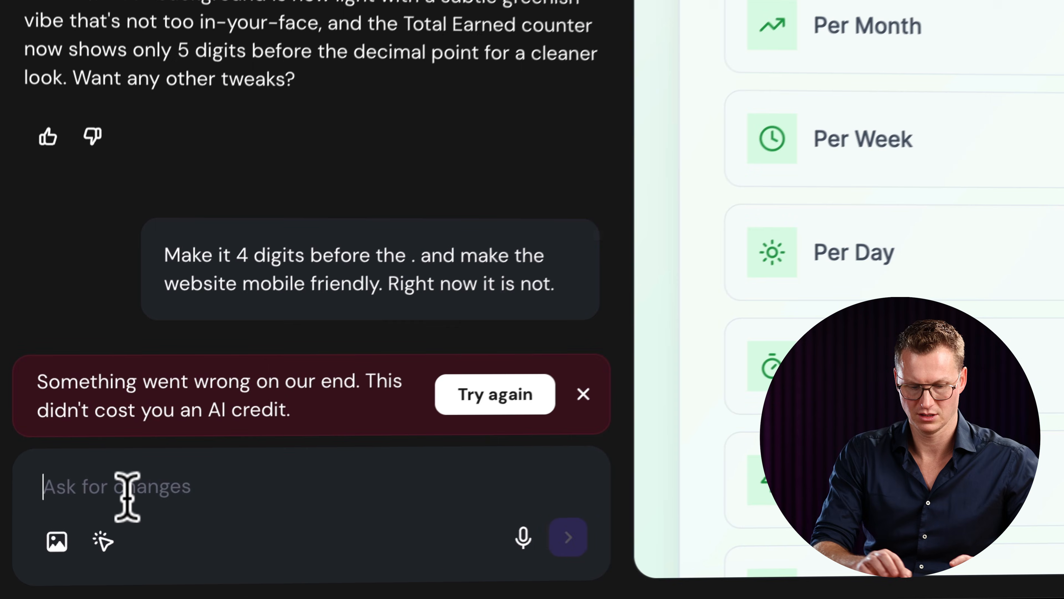
Step: Ask the AI to 'Show this code below the Real-Time Earnings Area:' with the banner code pasted
left_click(82, 532)
type("Show t")
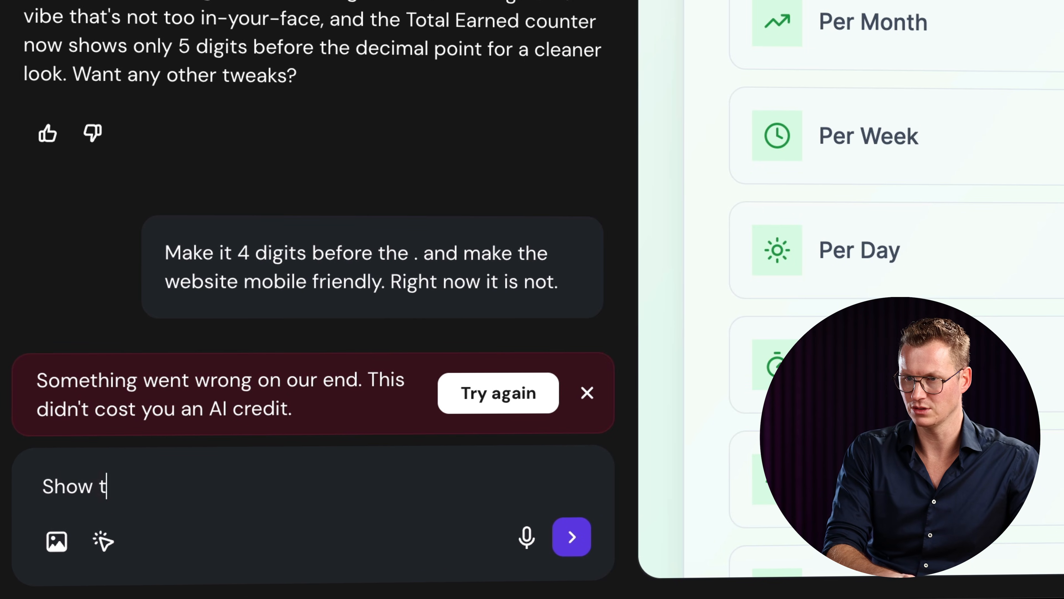
type("his code below the Real")
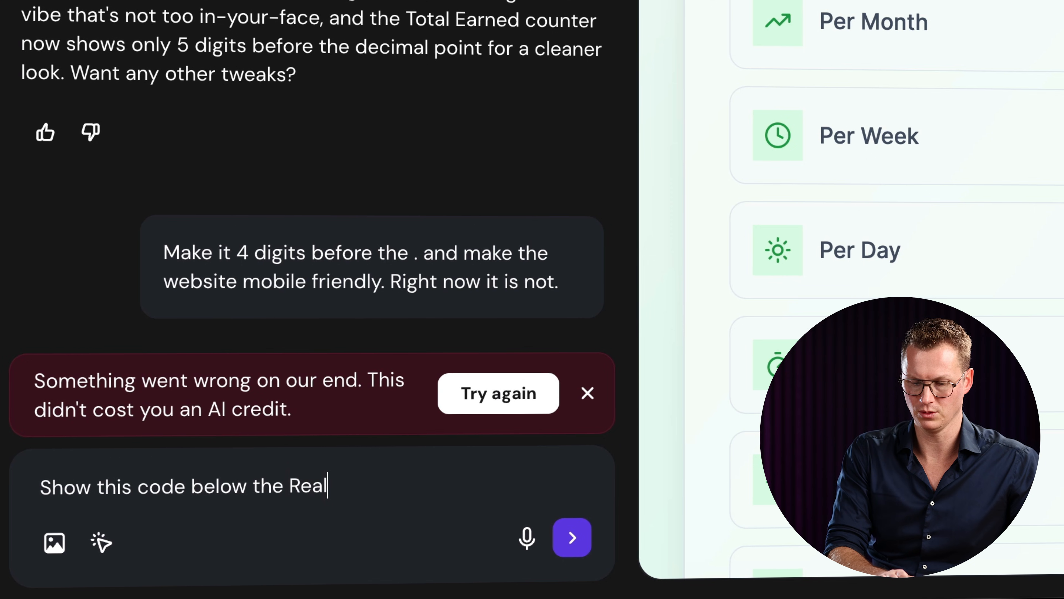
type("-Time")
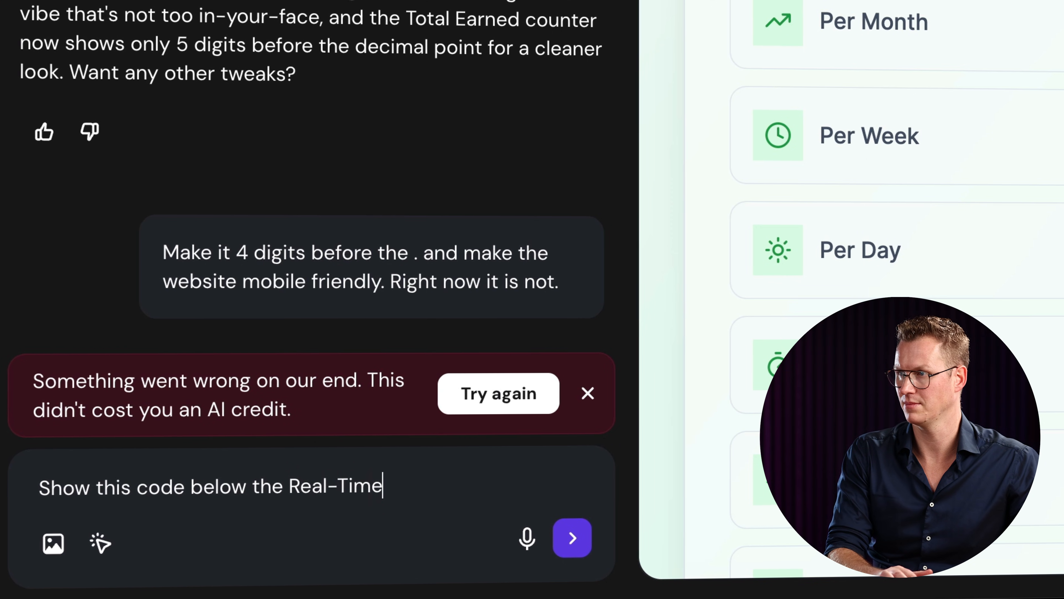
type(" Earnings Area. Ou")
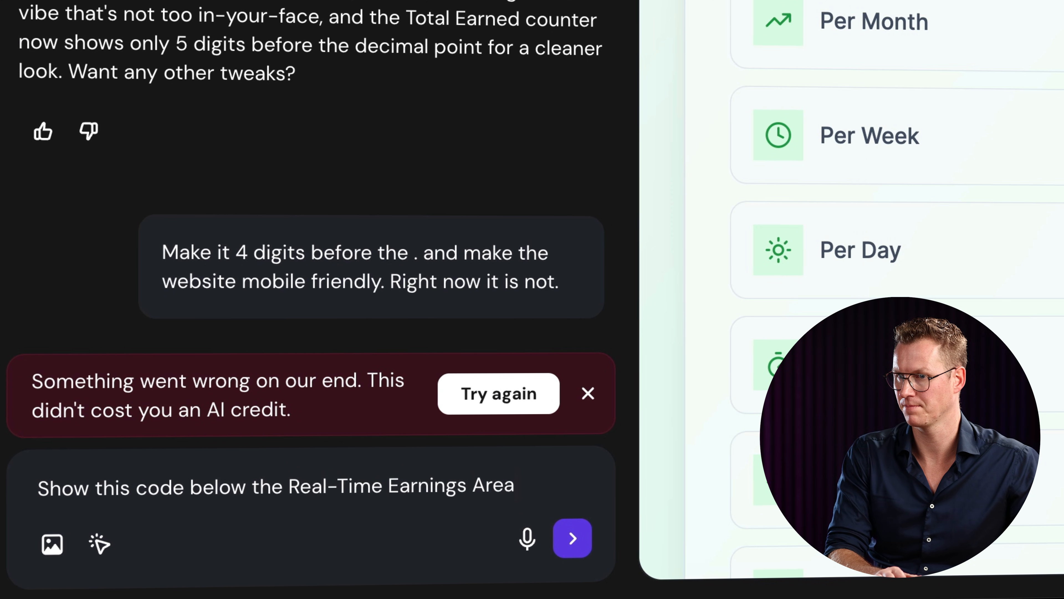
key("BackSpace")
key("BackSpace")
key("BackSpace")
key("BackSpace")
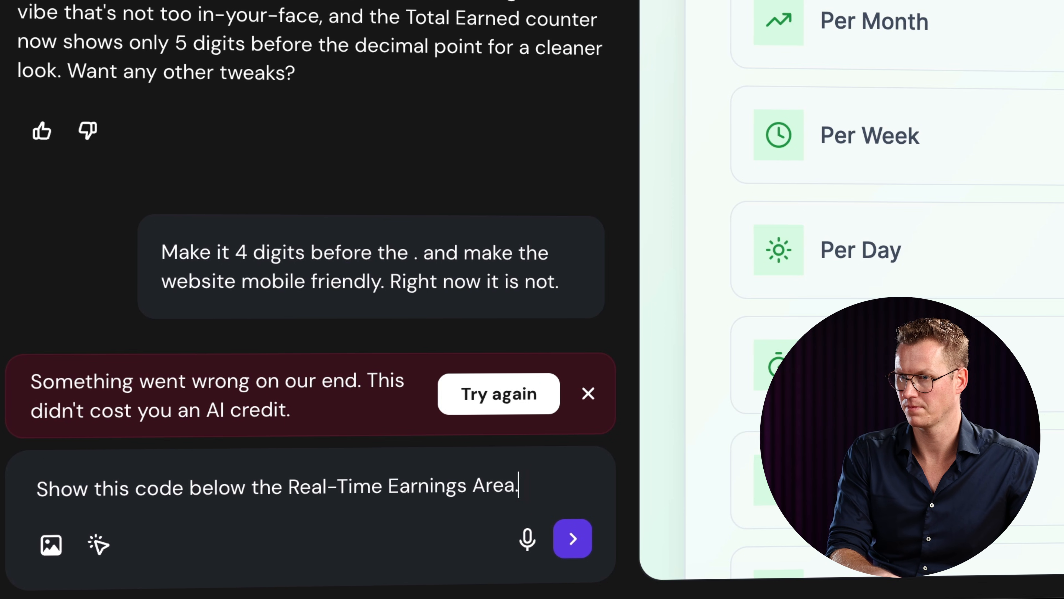
type(":")
key("ctrl+v")
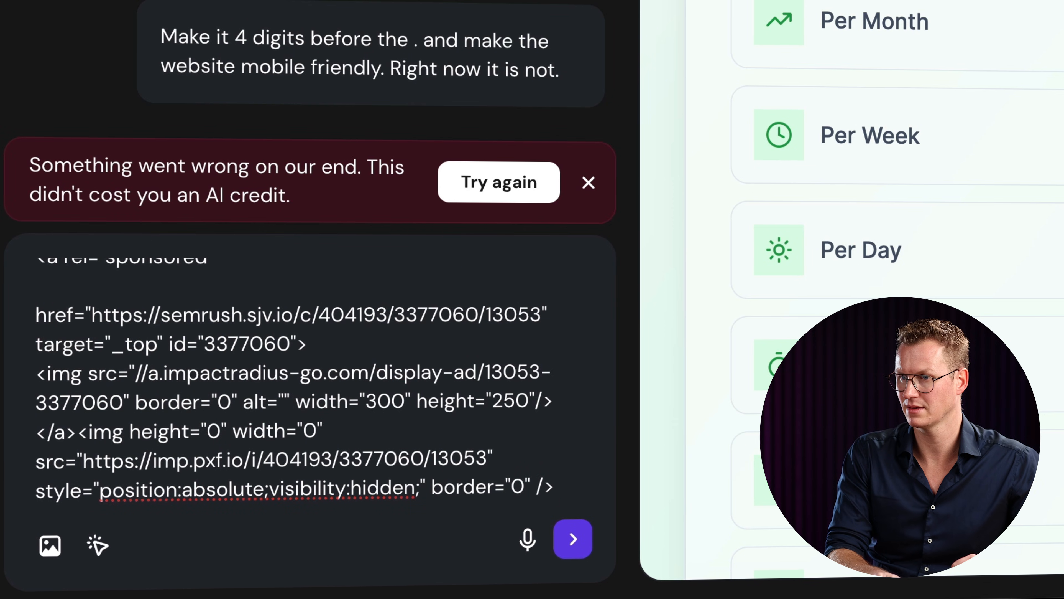
key("Return")
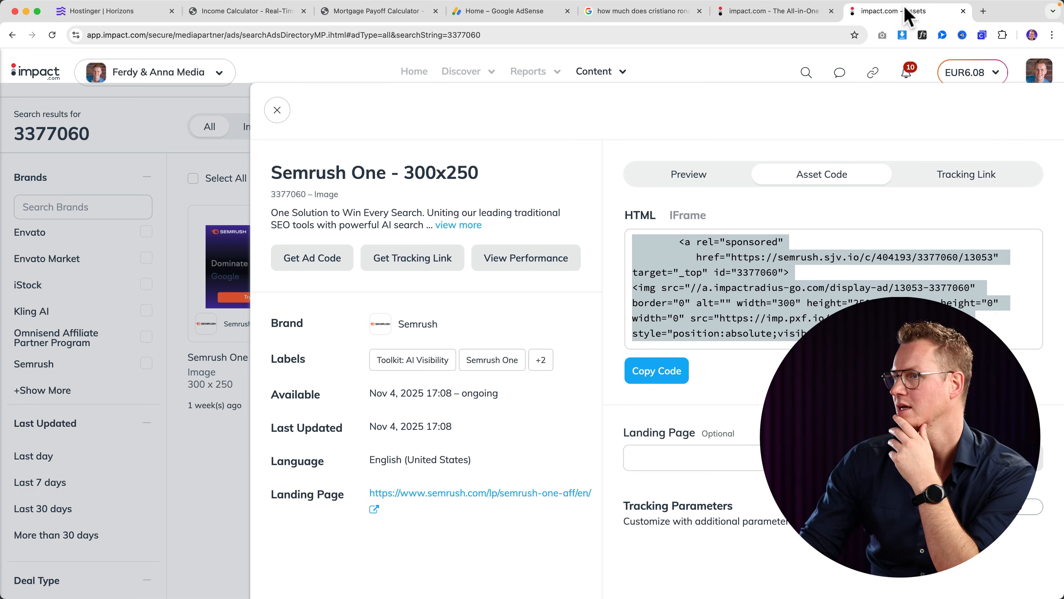
Step: Close the Semrush ad details and open the Simply Piano offer in the brand marketplace
left_click(278, 112)
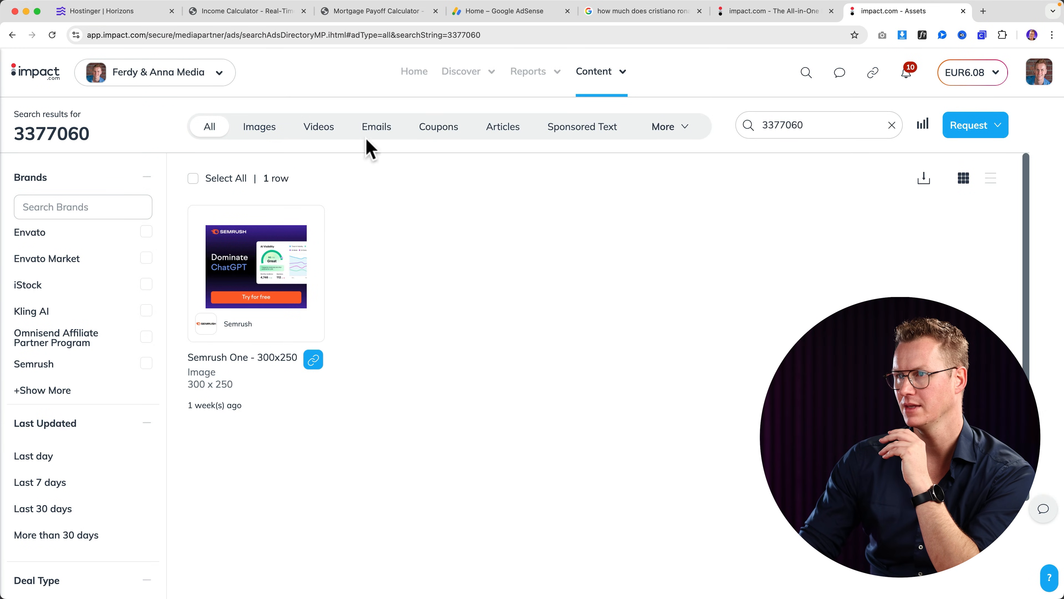
mouse_move(486, 76)
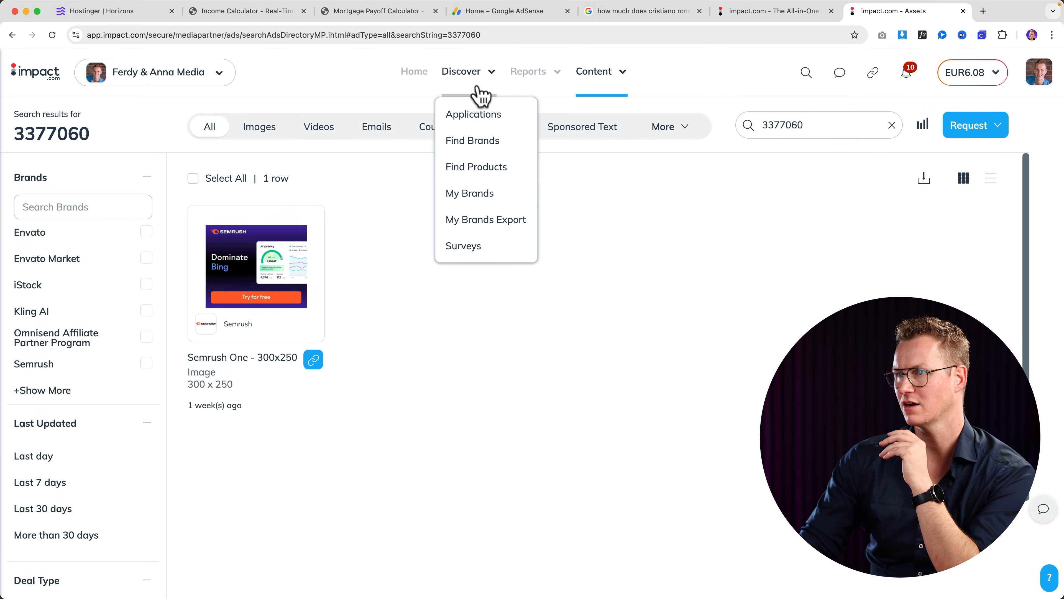
left_click(473, 142)
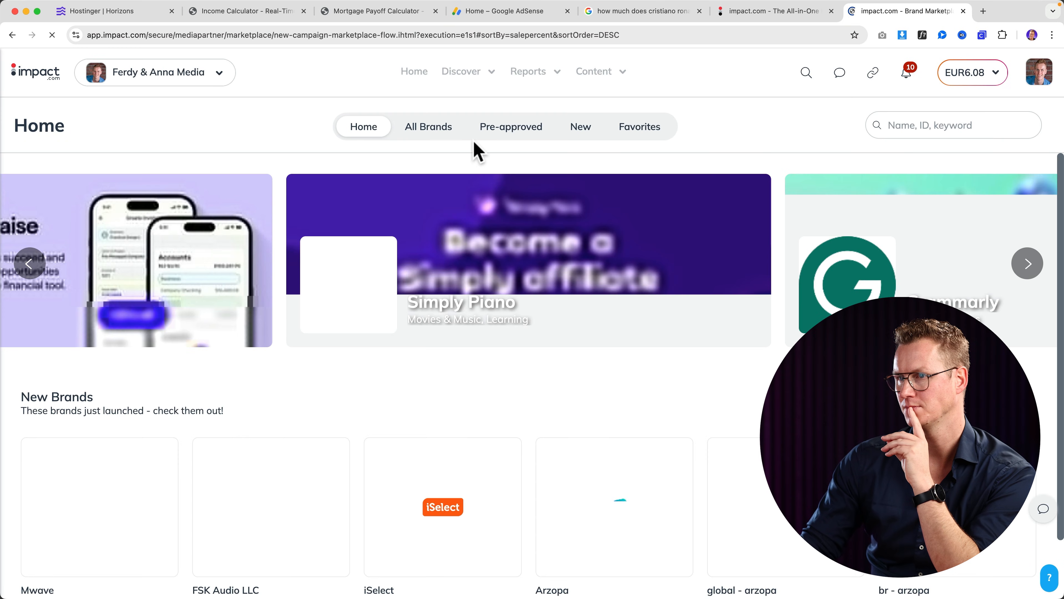
scroll(281, 193, "down", 3)
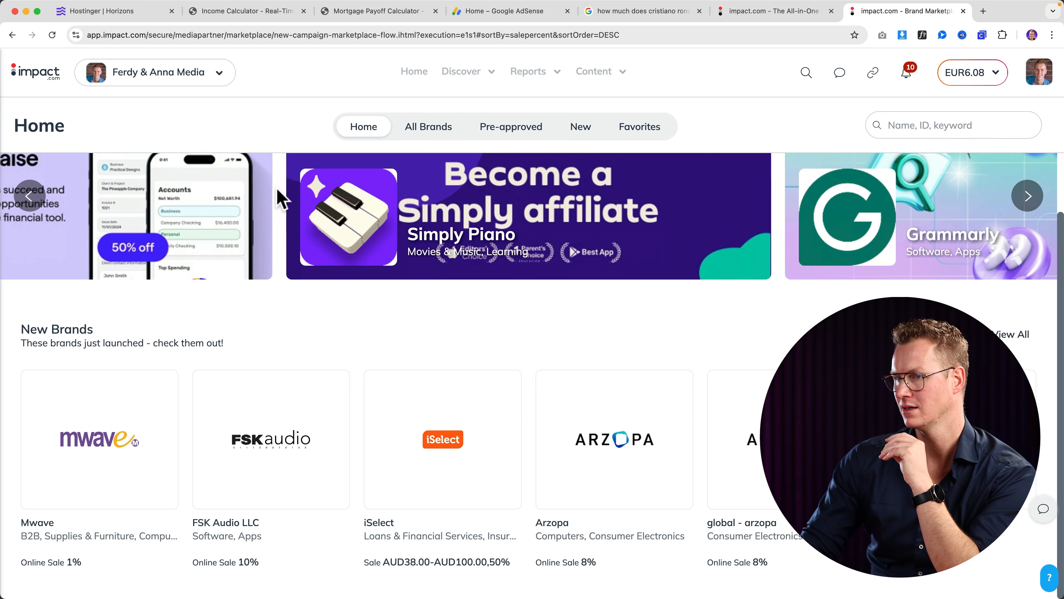
left_click(452, 251)
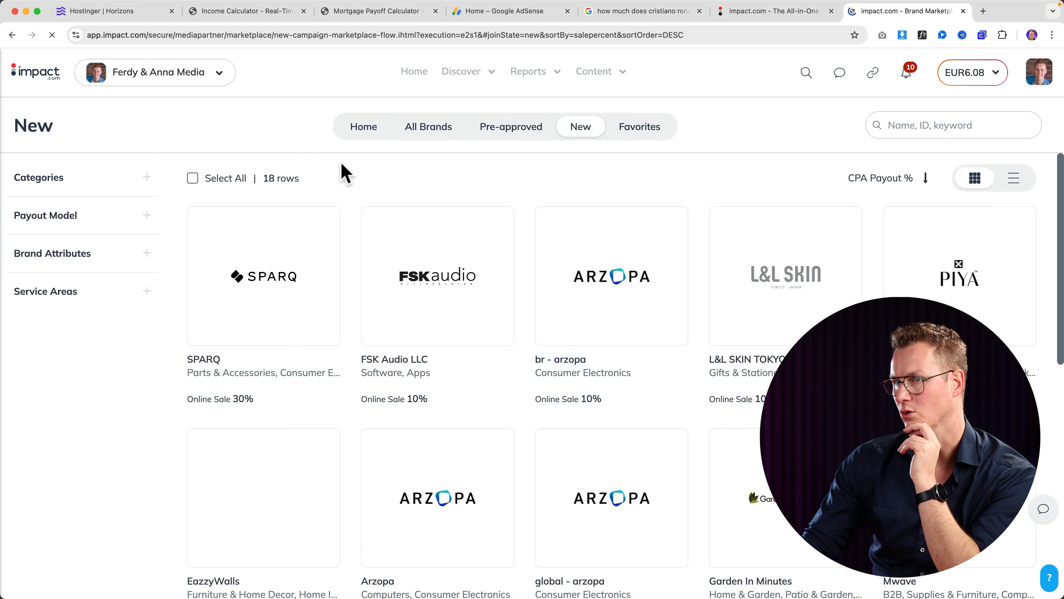
Step: Open the PIYA BEAUTY LLC brand details and step to the next brand
scroll(349, 214, "down", 9)
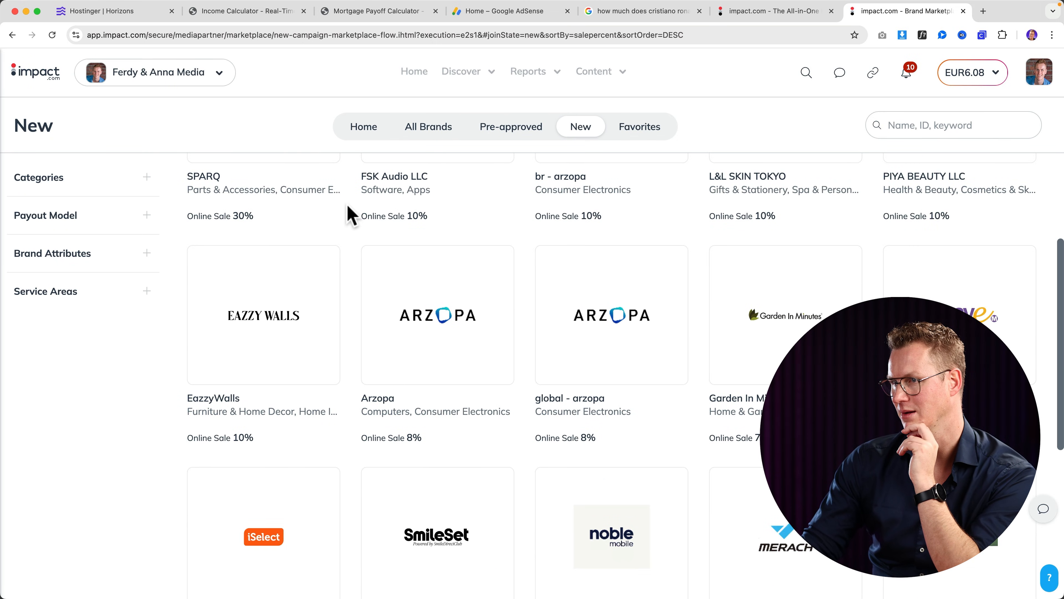
scroll(350, 215, "down", 3)
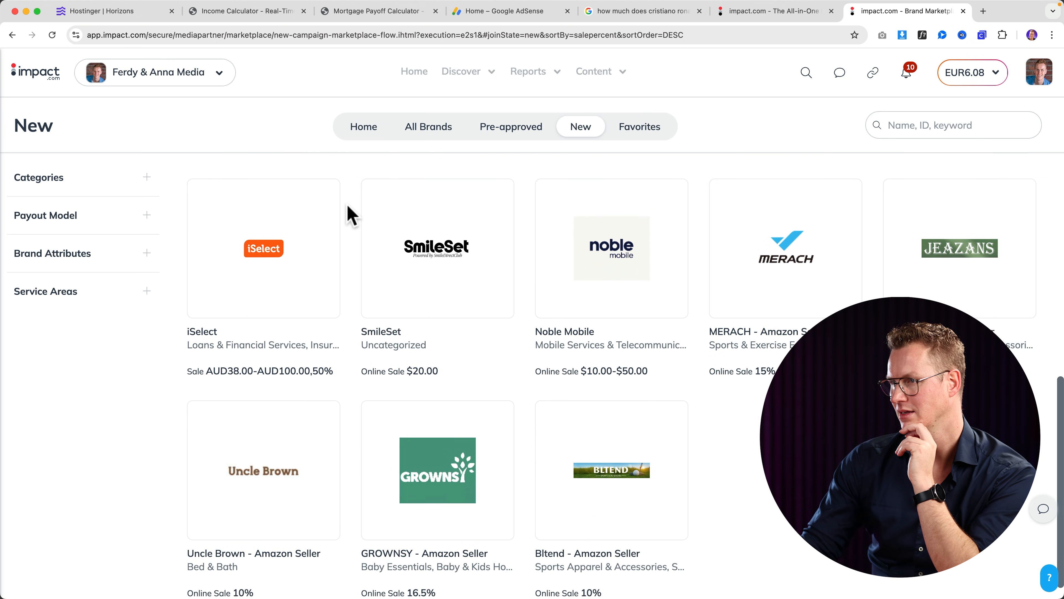
scroll(350, 215, "up", 4)
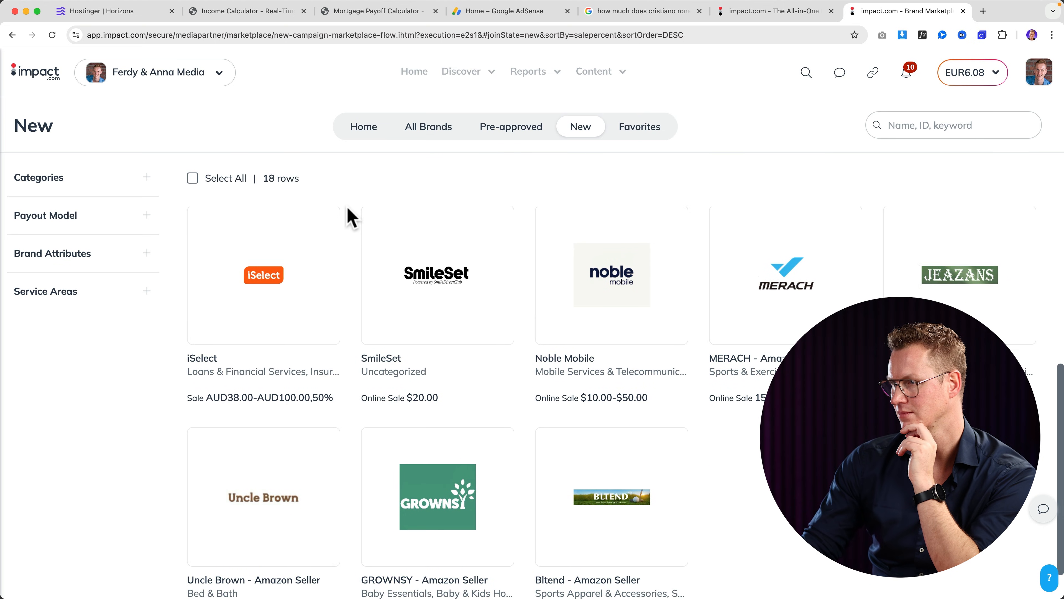
scroll(347, 210, "up", 9)
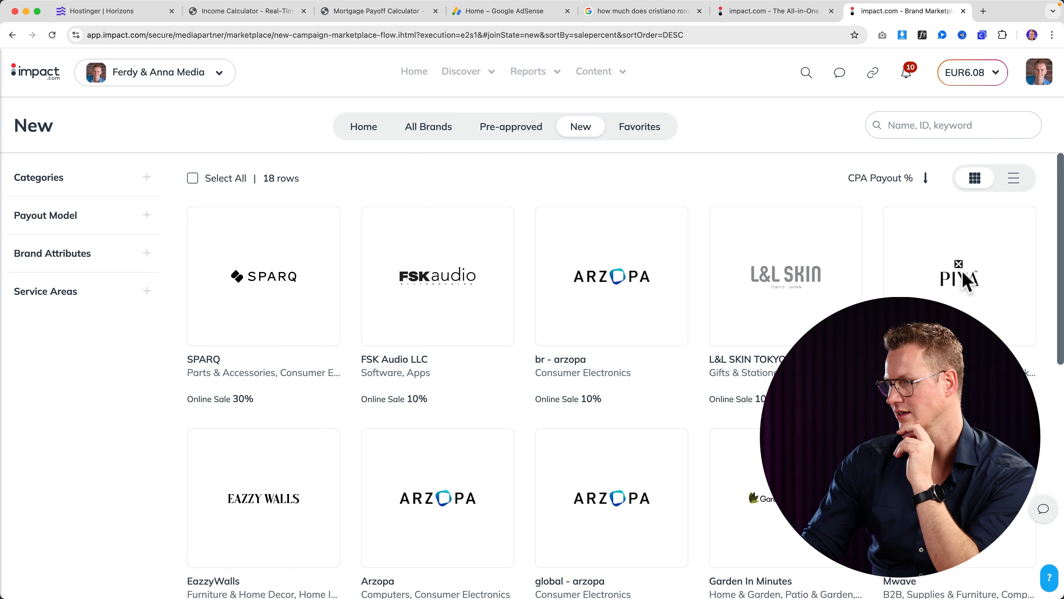
left_click(963, 275)
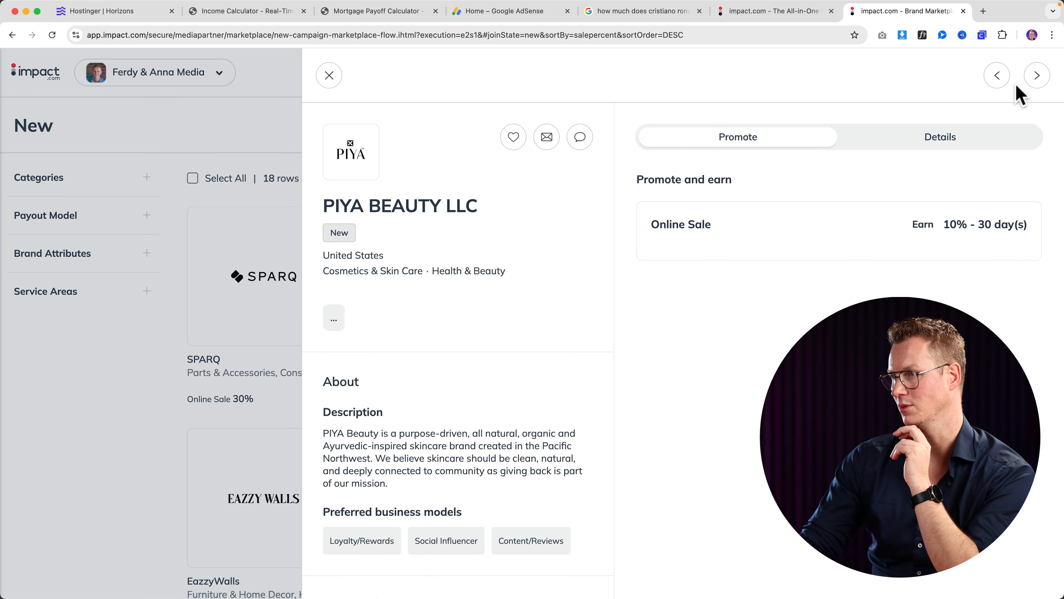
left_click(1036, 82)
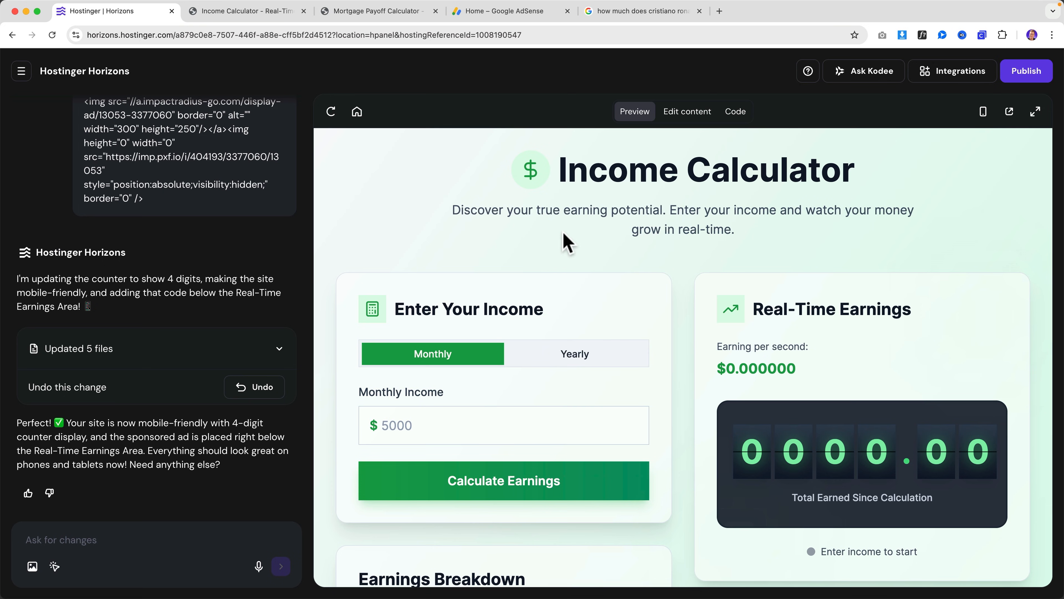
Step: Check the new banner below Real-Time Earnings in the full-window preview, then exit it
scroll(694, 256, "down", 5)
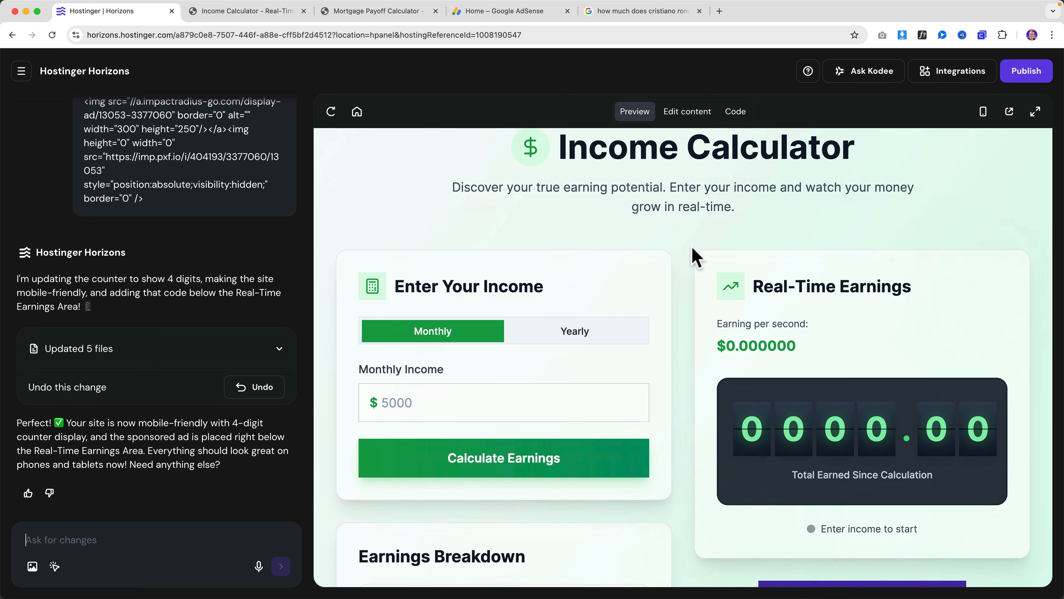
scroll(687, 287, "up", 5)
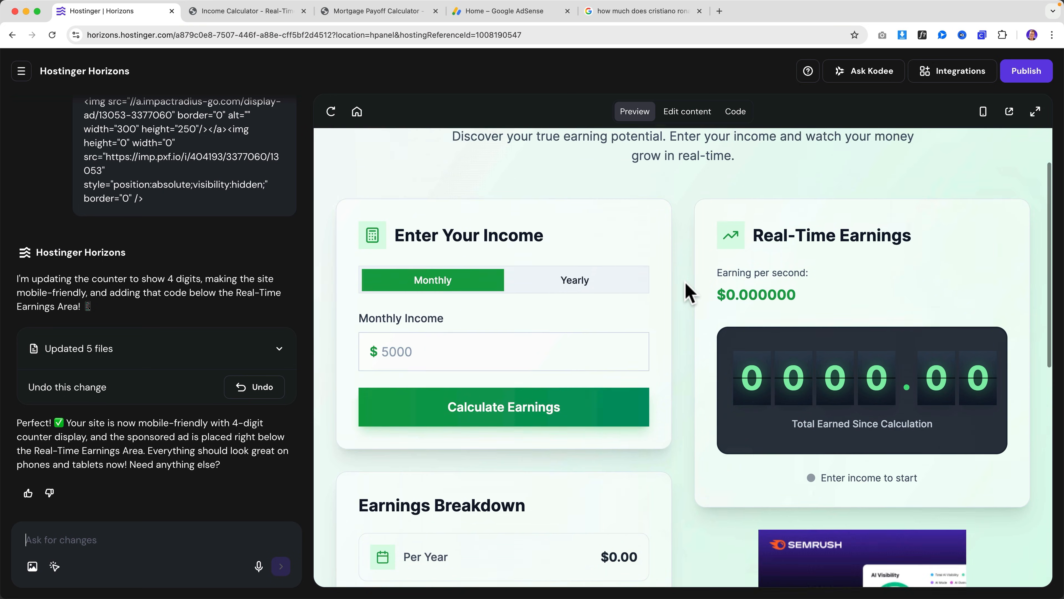
scroll(689, 292, "down", 3)
scroll(818, 230, "up", 5)
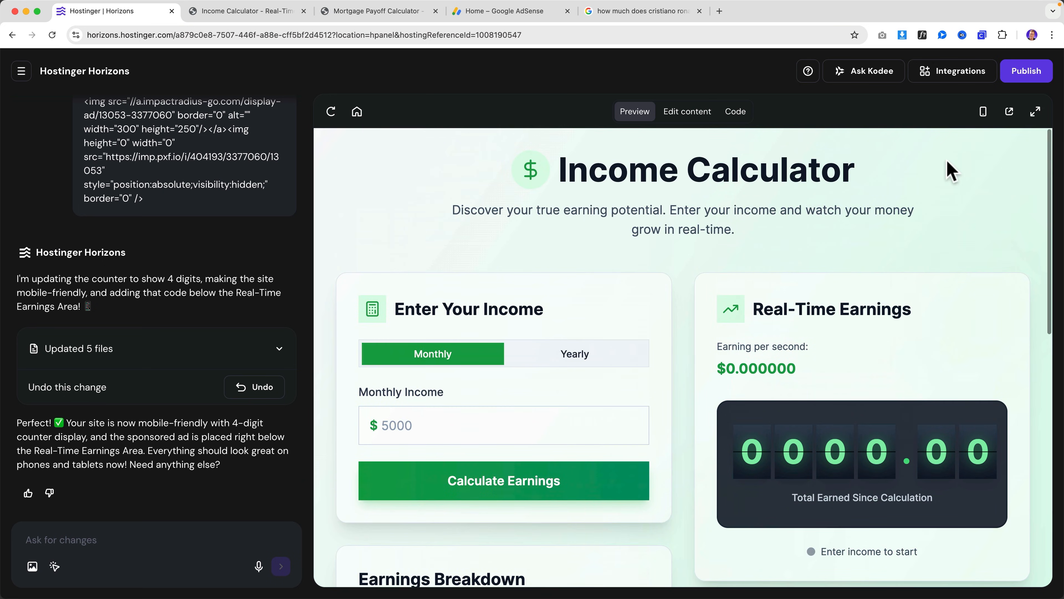
left_click(1035, 112)
scroll(838, 256, "down", 10)
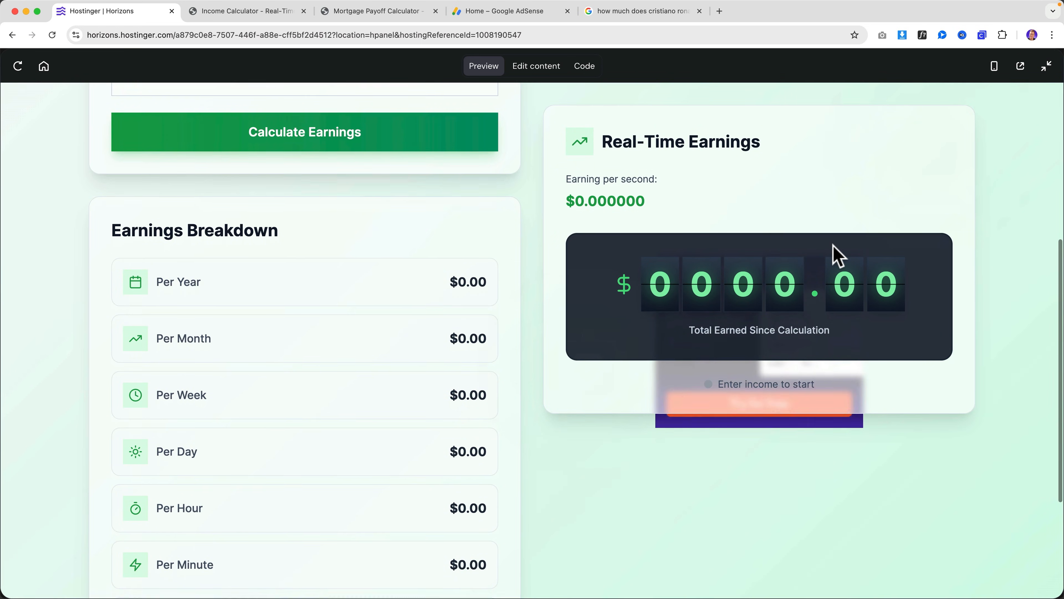
scroll(836, 253, "up", 10)
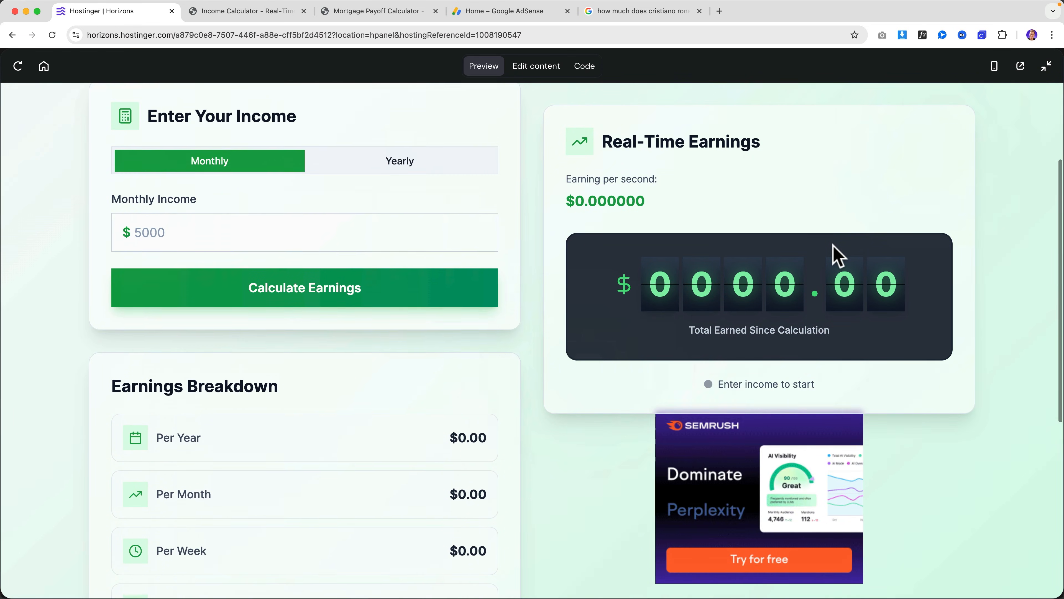
left_click(1046, 66)
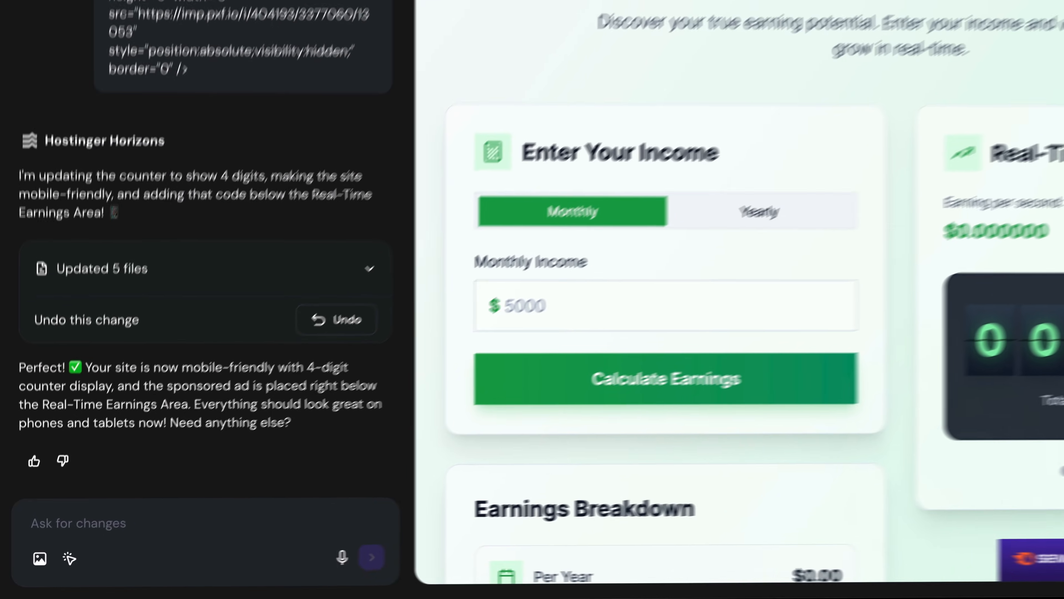
Step: Ask the AI to make the ad stay visible while scrolling
left_click(288, 476)
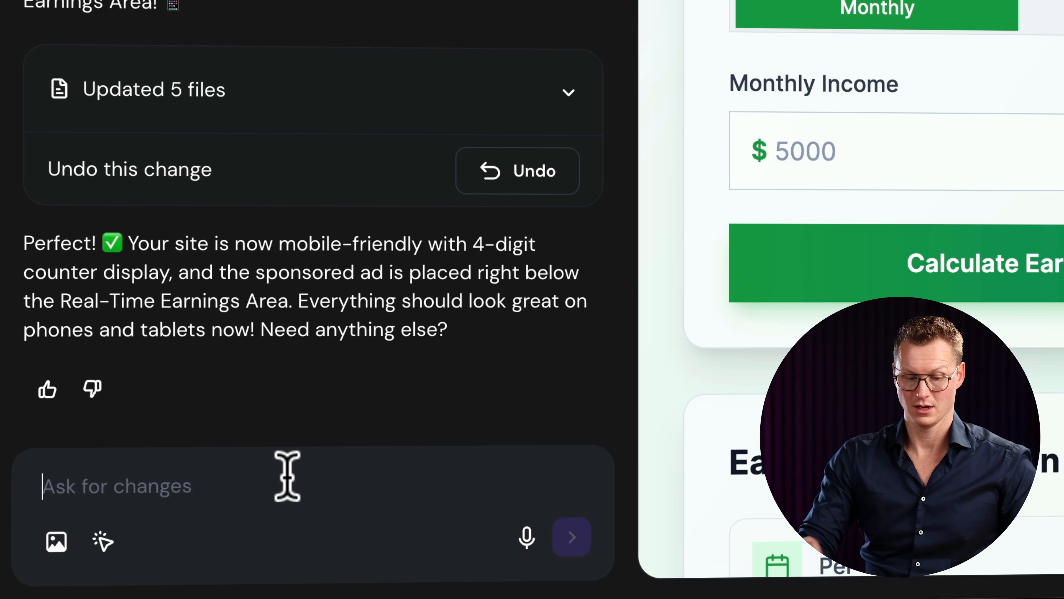
type("M")
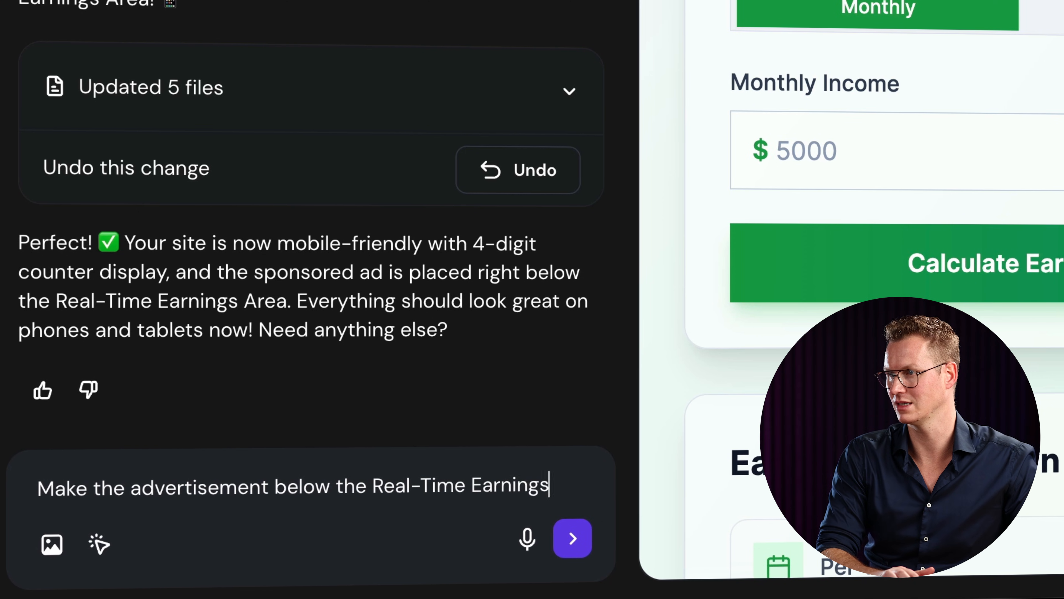
type("also stick with us while we are scrolling.")
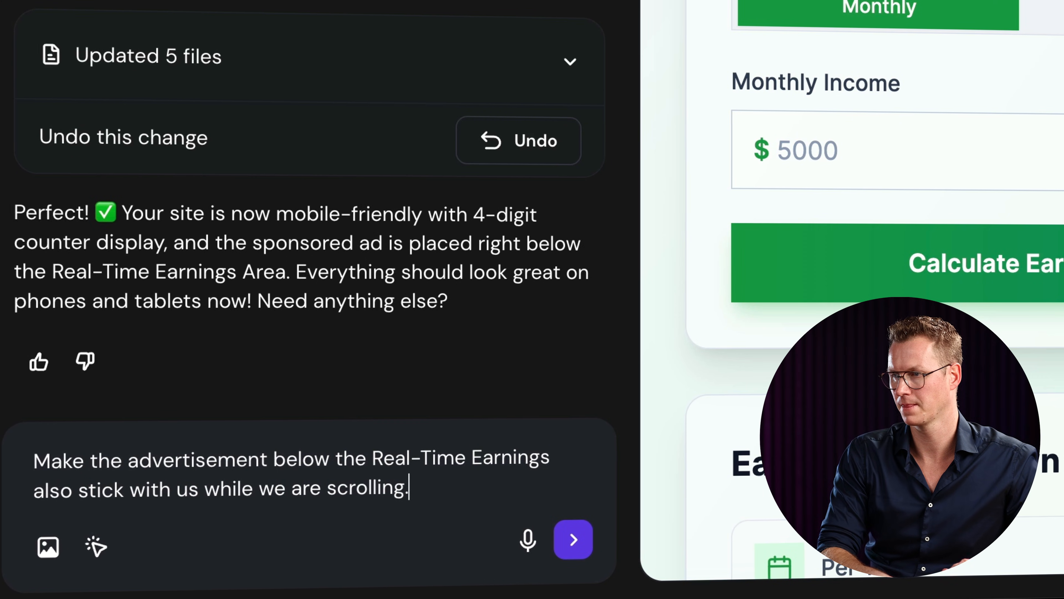
key("Return")
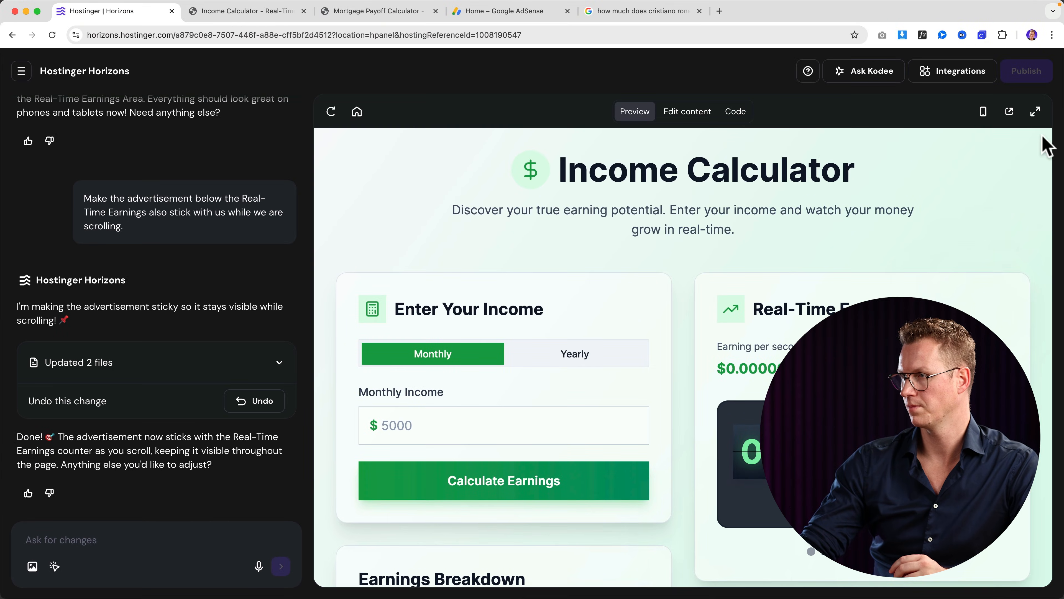
Step: Expand the preview and scroll to confirm the Semrush banner stays sticky below Real-Time Earnings
left_click(1036, 111)
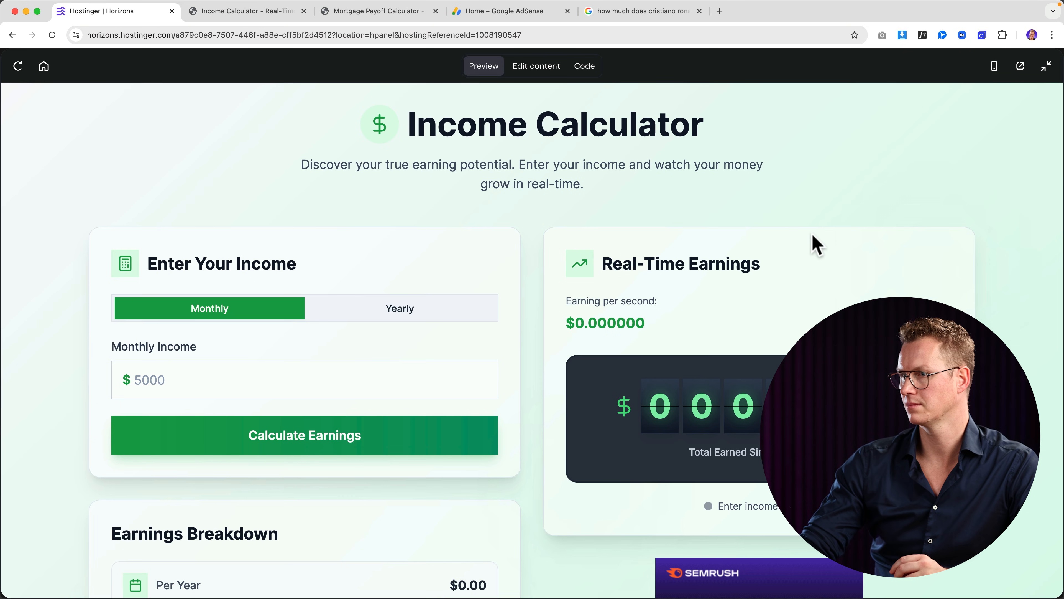
scroll(817, 245, "down", 10)
scroll(817, 247, "up", 10)
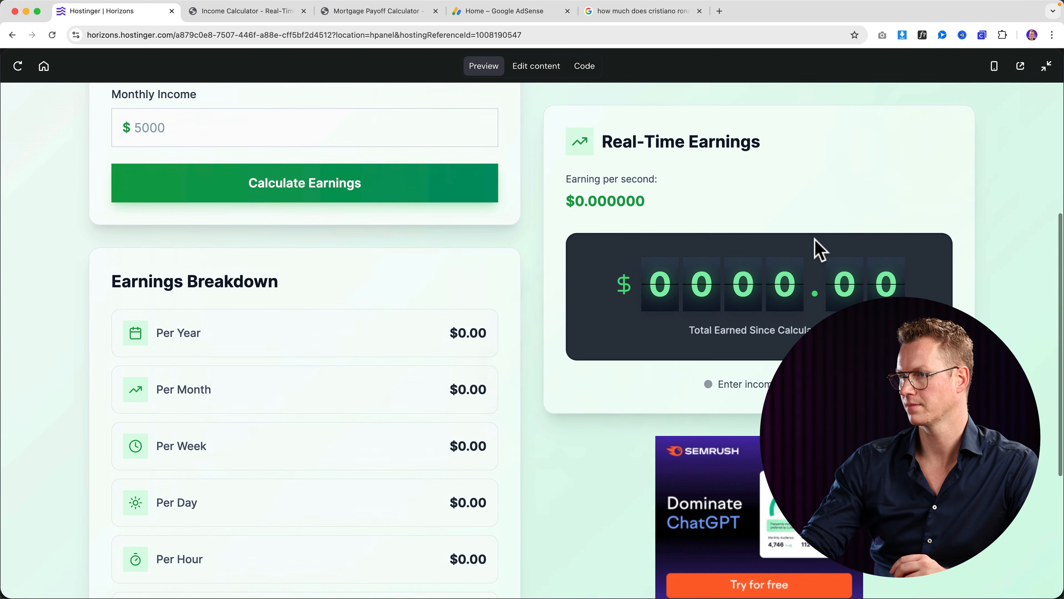
scroll(717, 202, "down", 10)
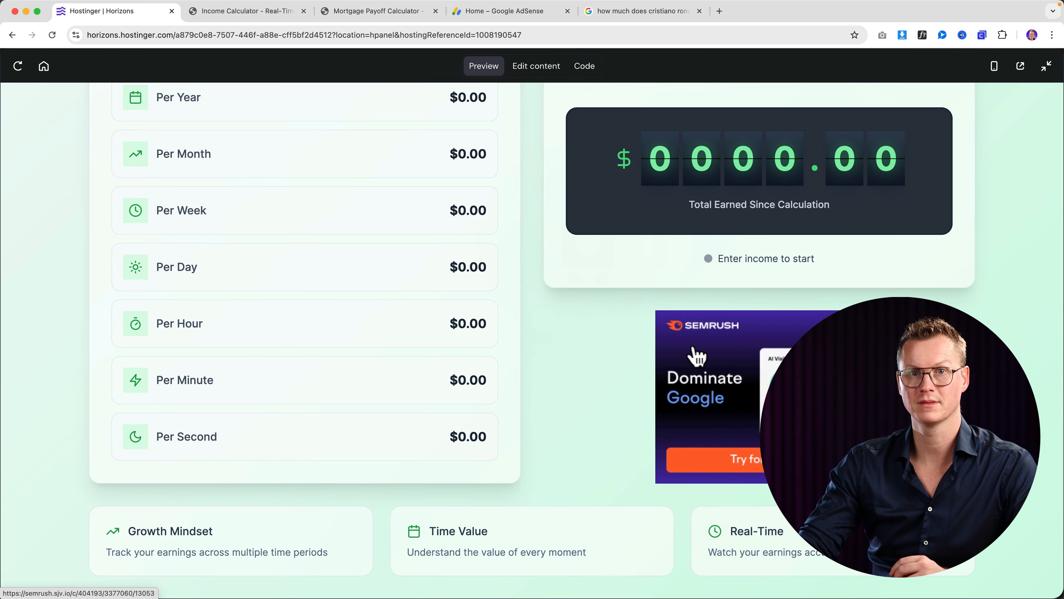
scroll(610, 358, "up", 10)
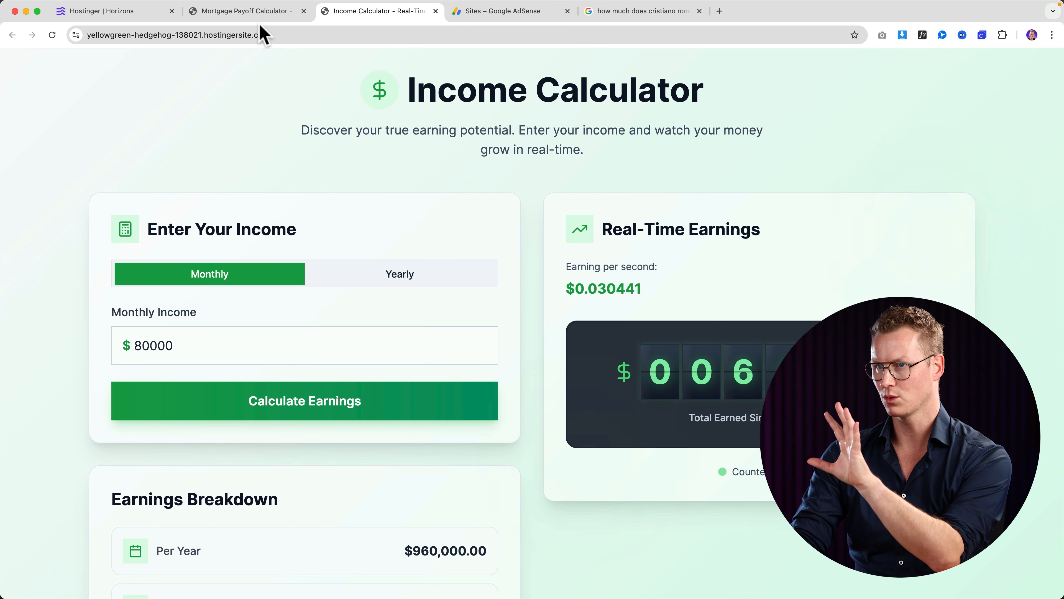
Step: Switch among the Mortgage Payoff, Income Calculator and salary search tabs, ending on the live Income Calculator
left_click(272, 12)
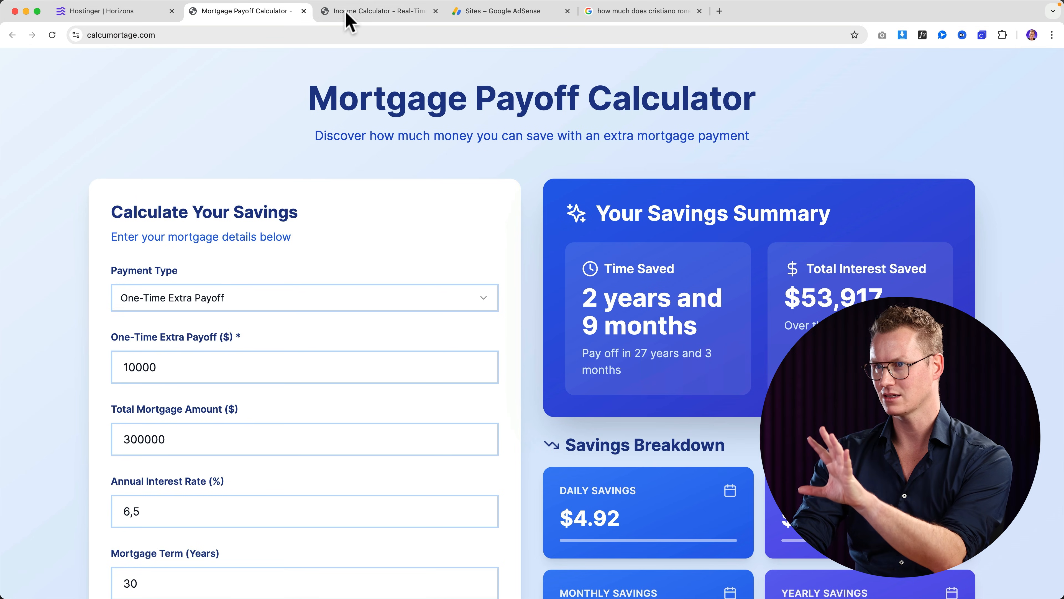
left_click(361, 13)
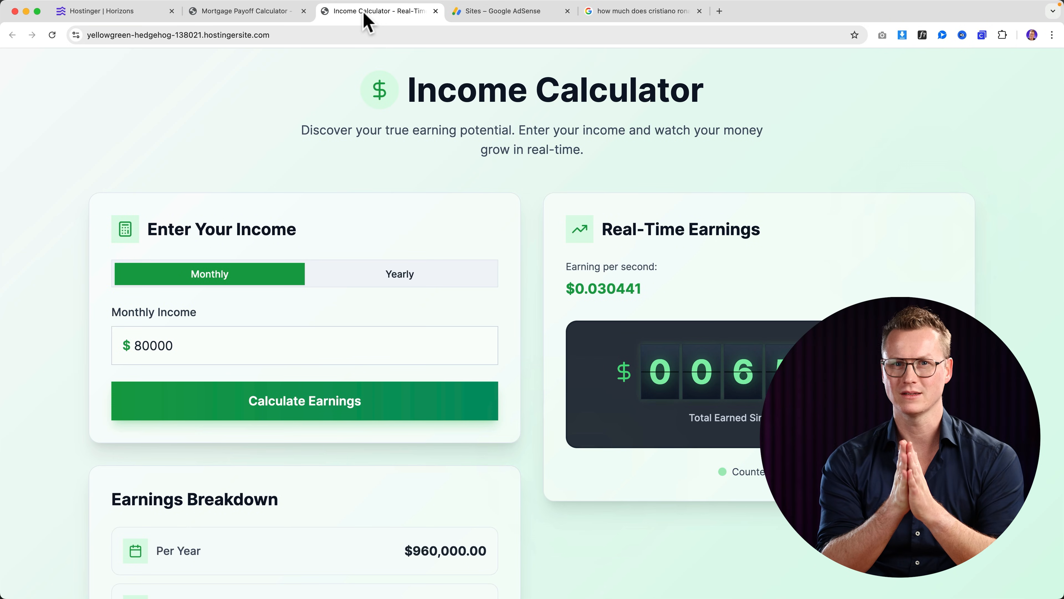
double_click(570, 79)
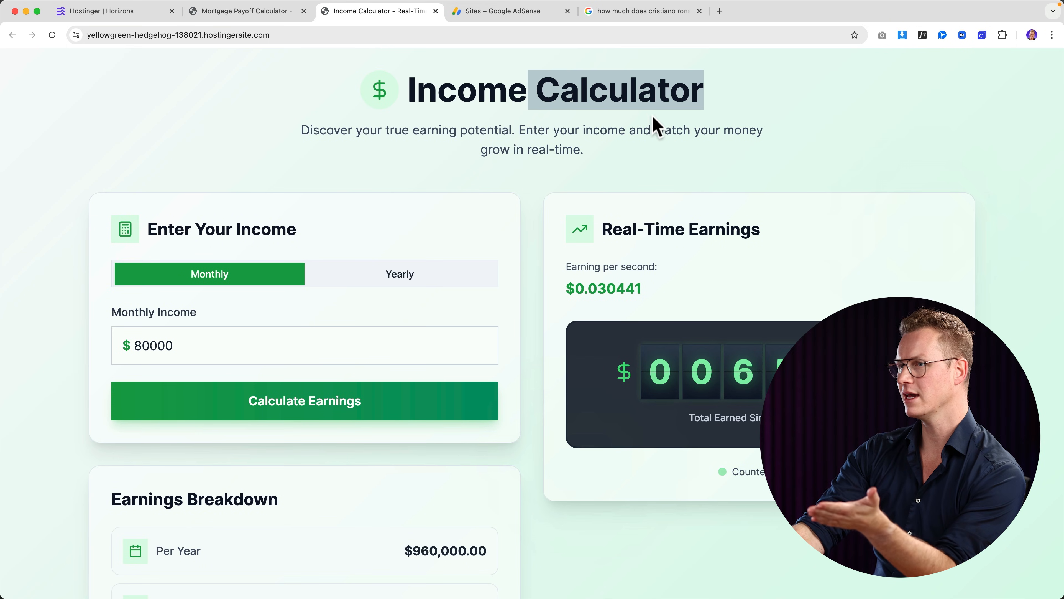
left_click(650, 125)
left_click(644, 12)
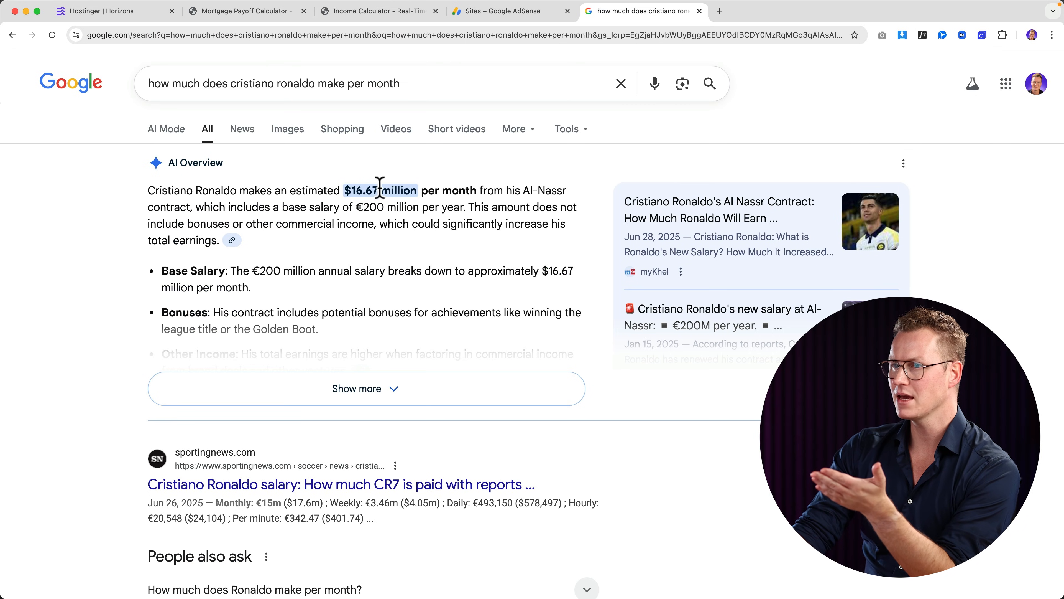
left_click(354, 11)
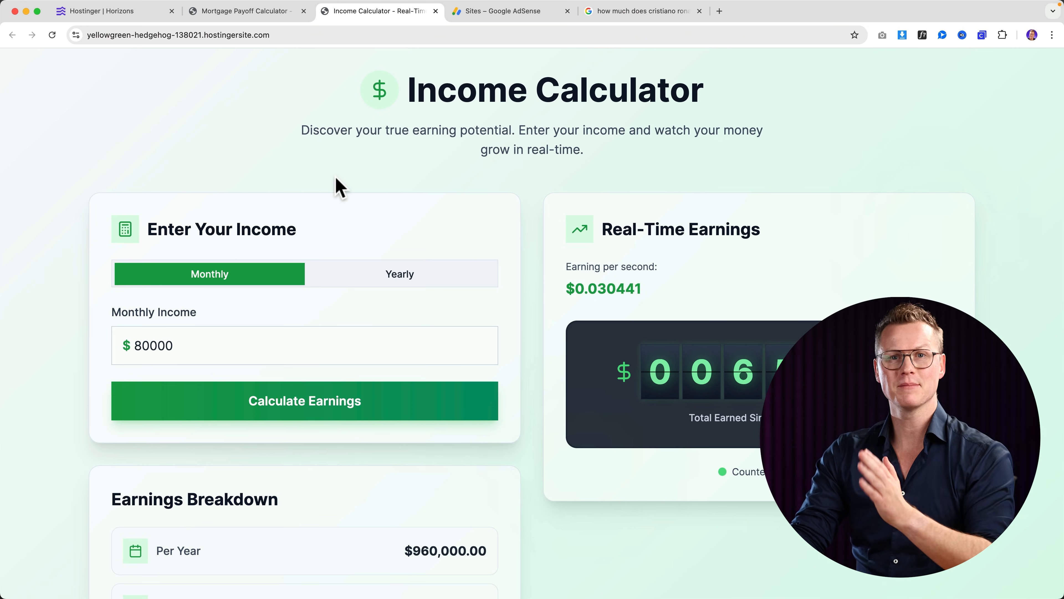